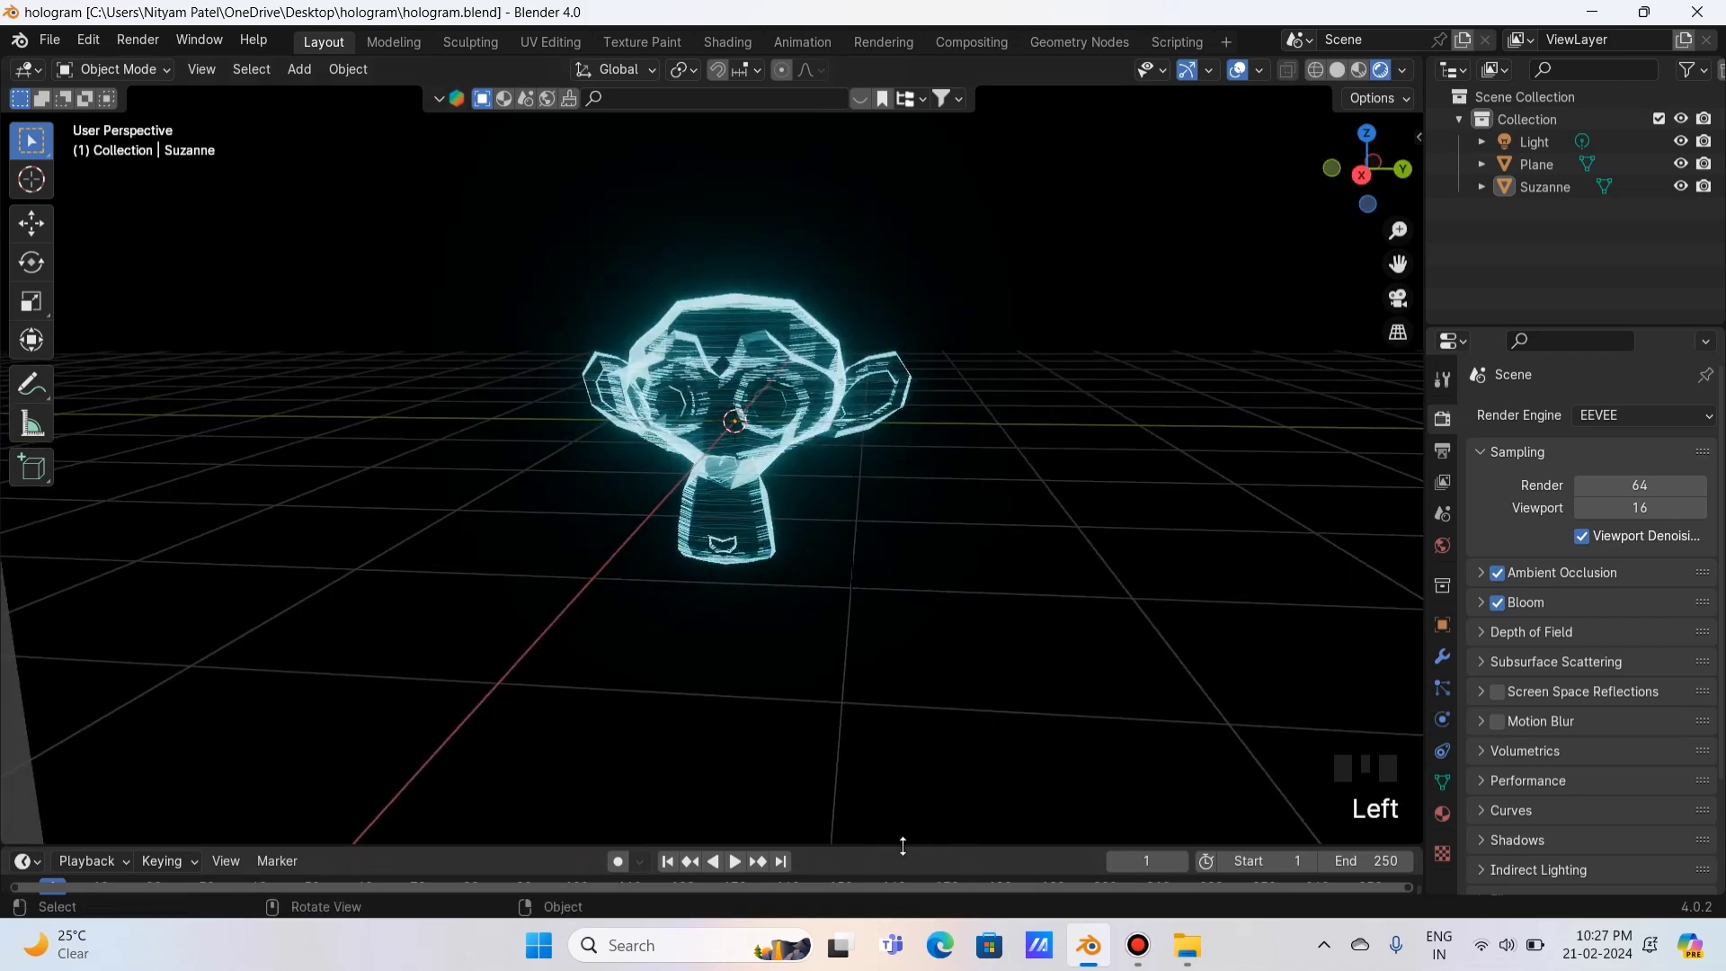
Step: Enlarge the timeline area and preview the hologram animation over its first frames
drag(904, 846, 967, 754)
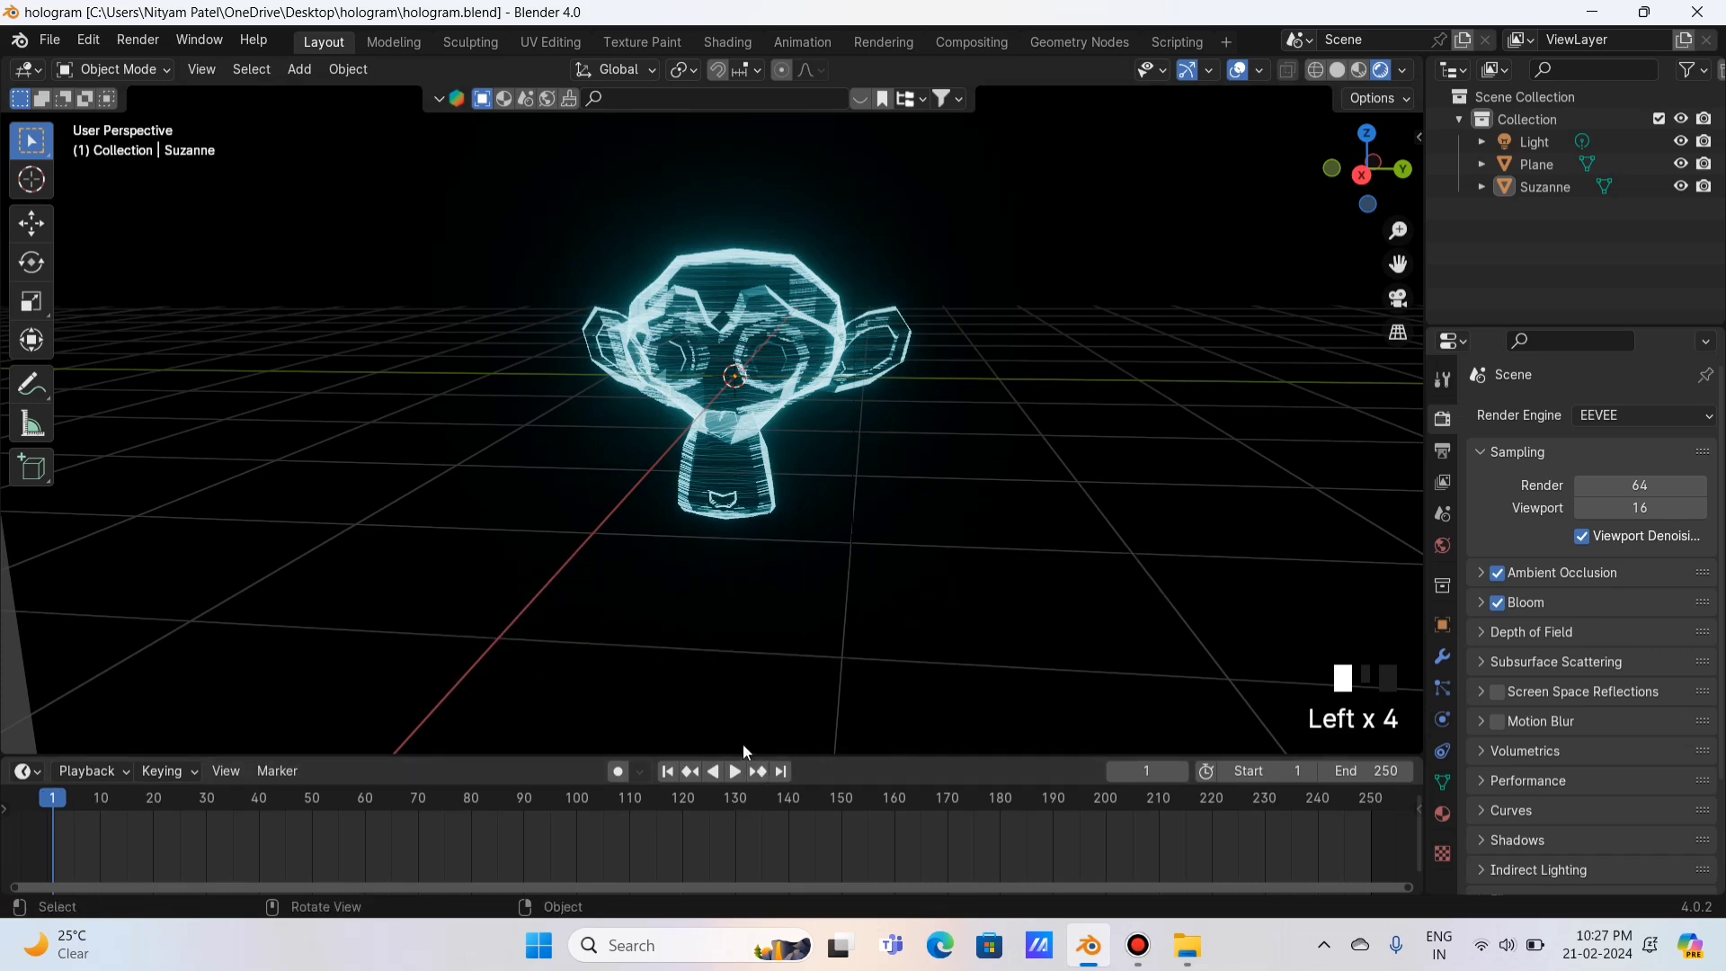
key(space)
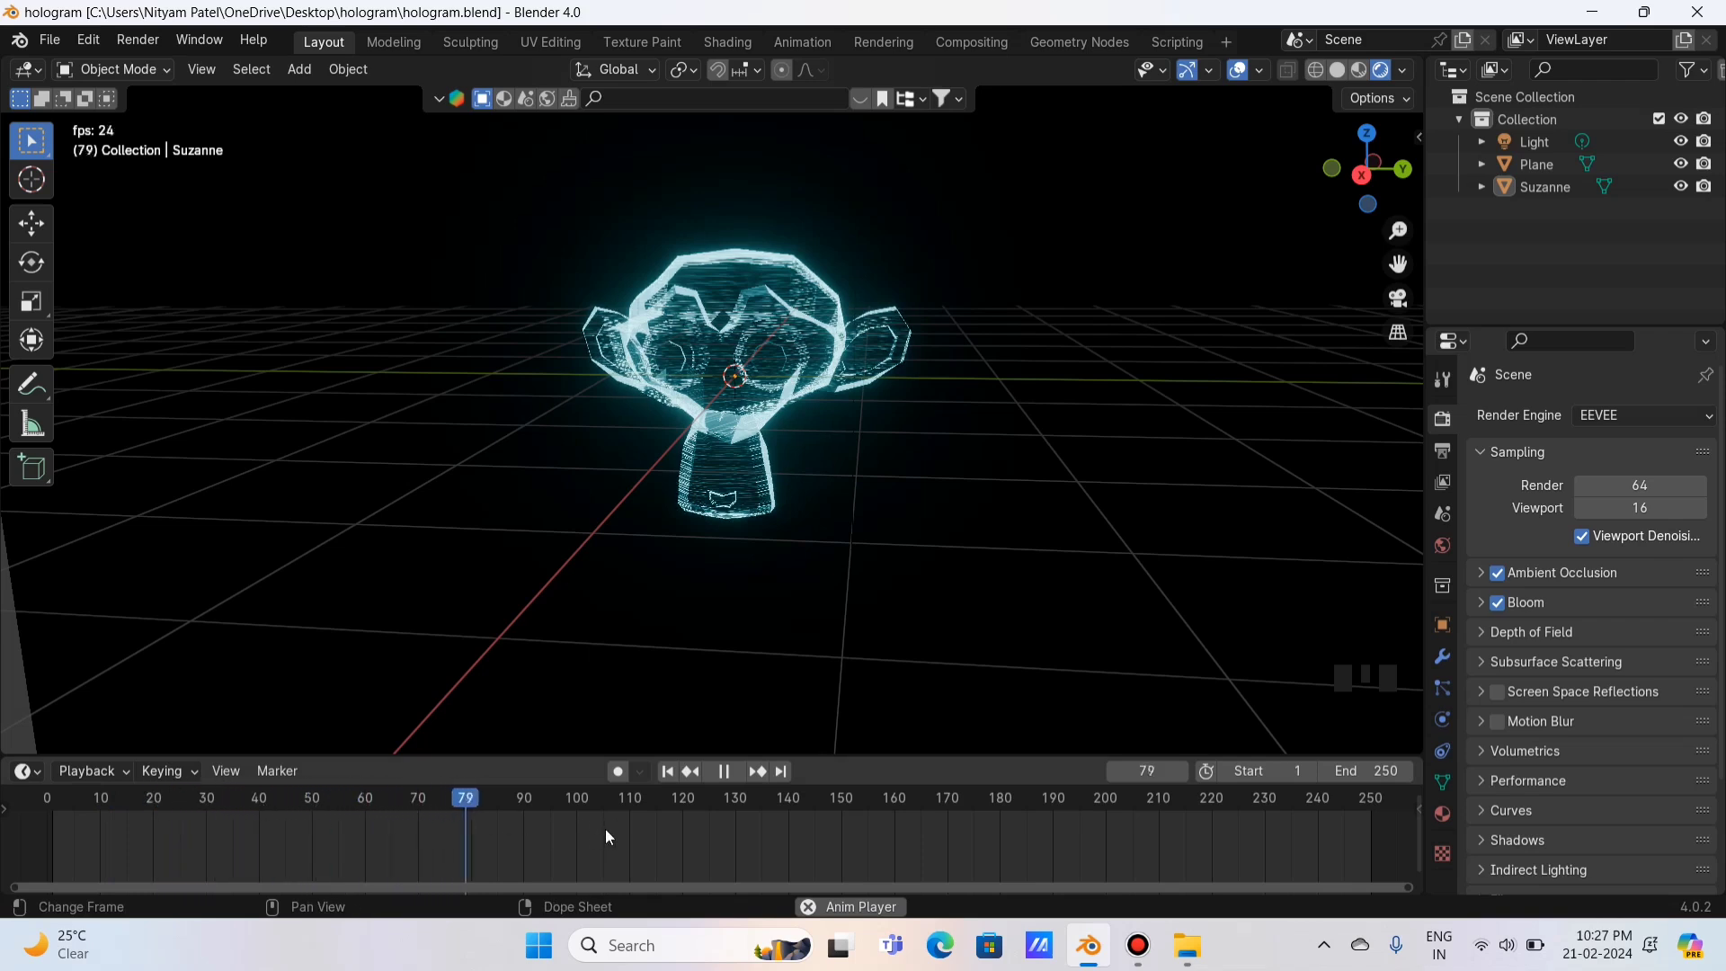
key(space)
Step: Move the playhead to frame 80 and set the scene's end frame to 80
click(471, 796)
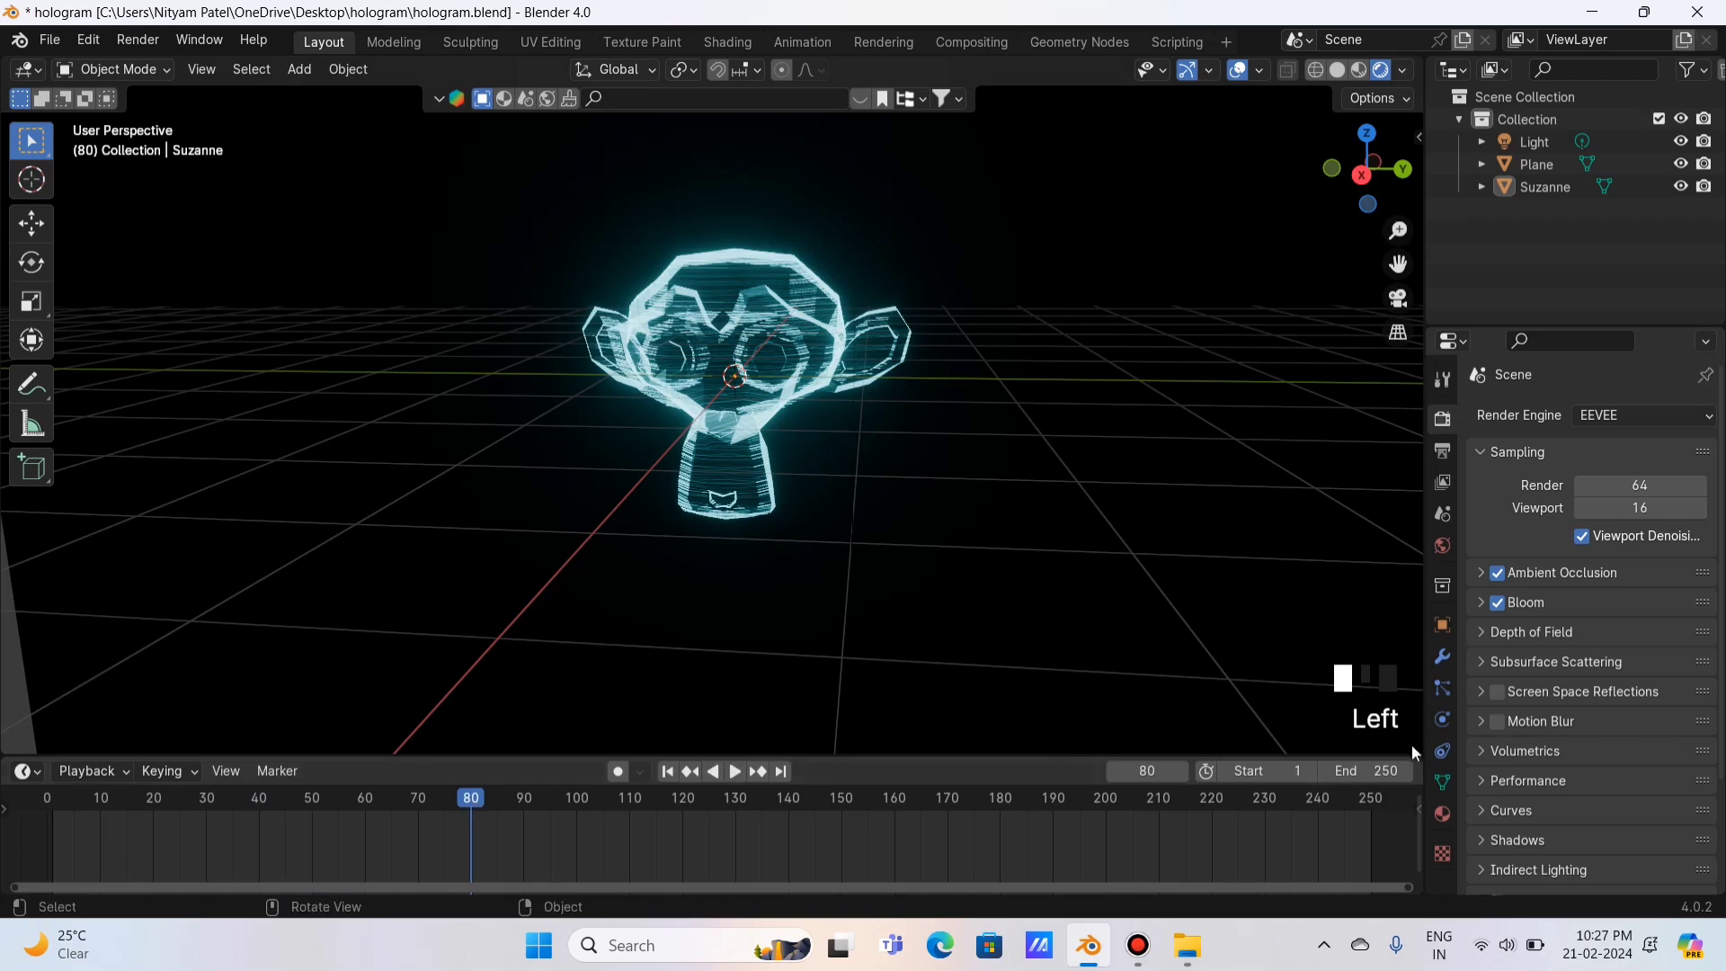
click(1382, 771)
text(80)
key(Return)
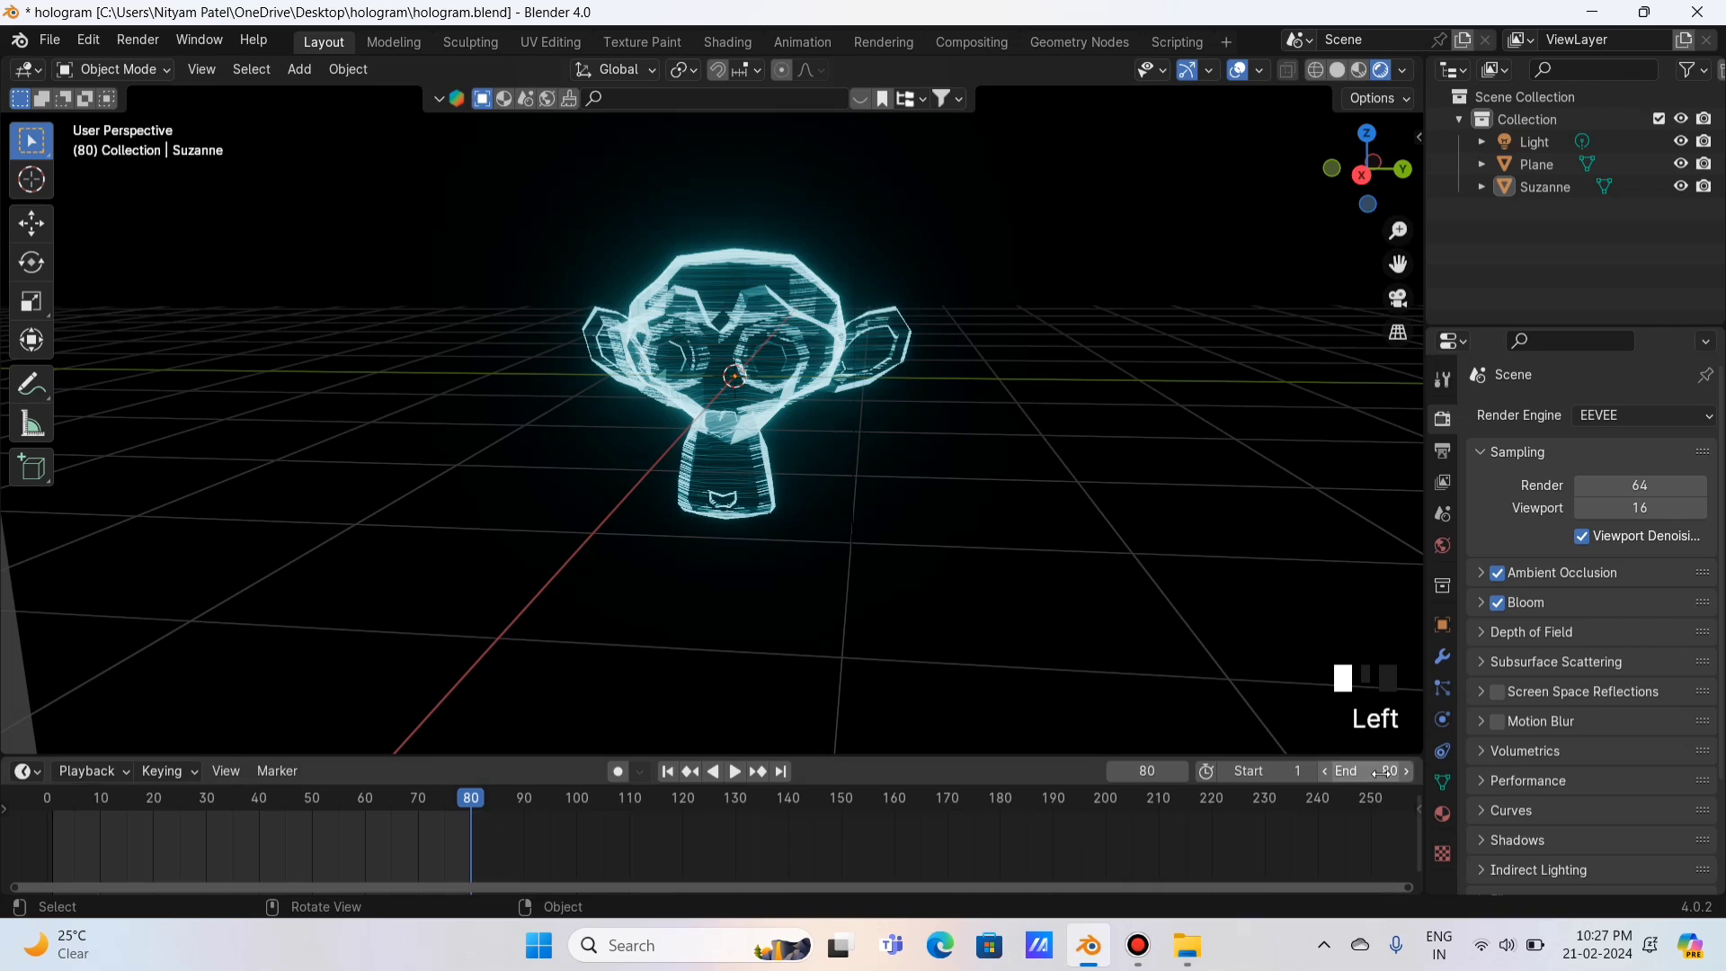
Step: Play back and scrub through the shortened frame range to check the hologram animation on the monkey head
key(space)
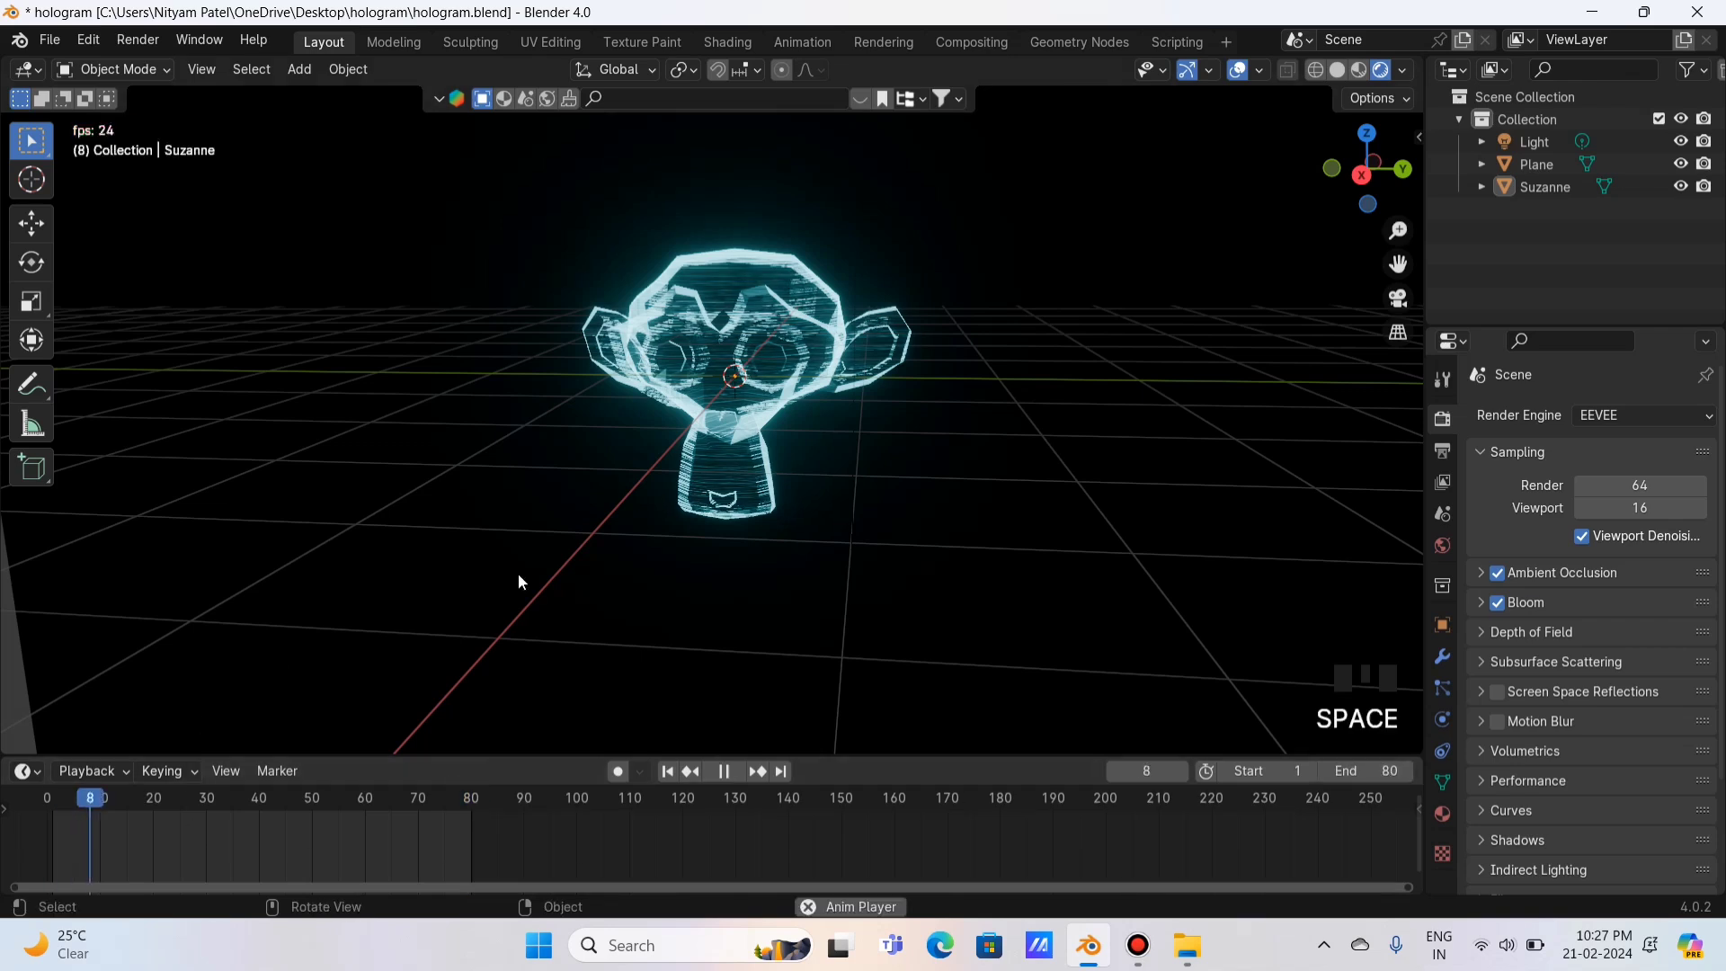
key(space)
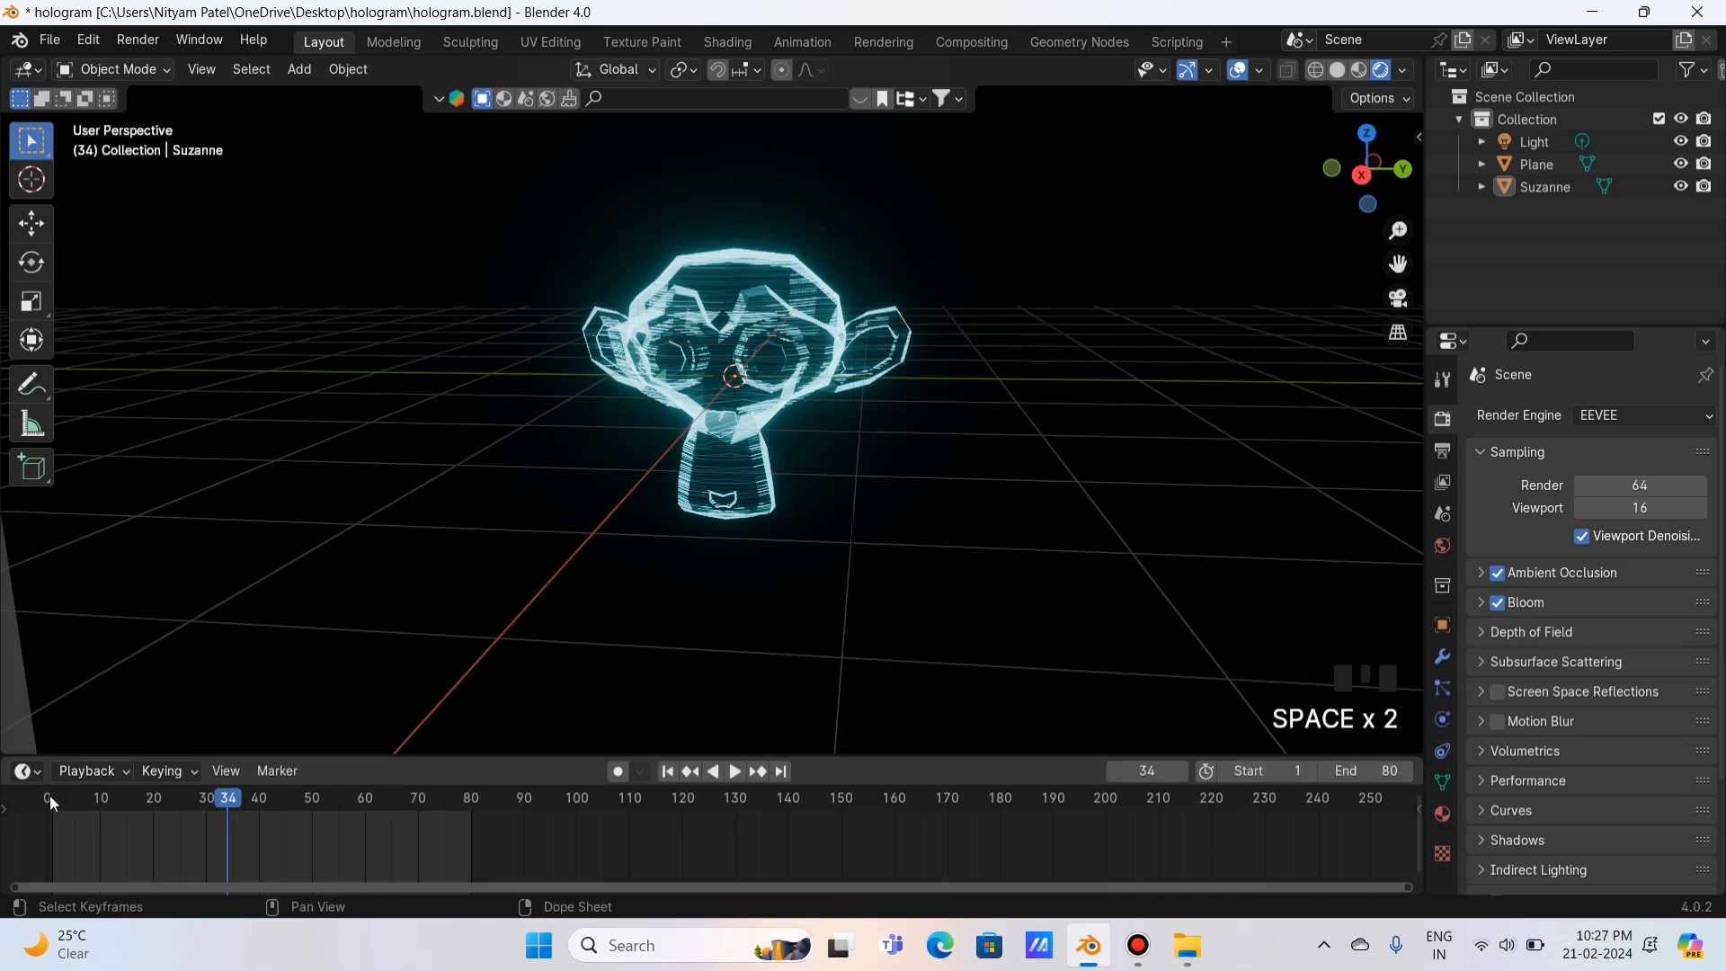
drag(50, 794, 477, 809)
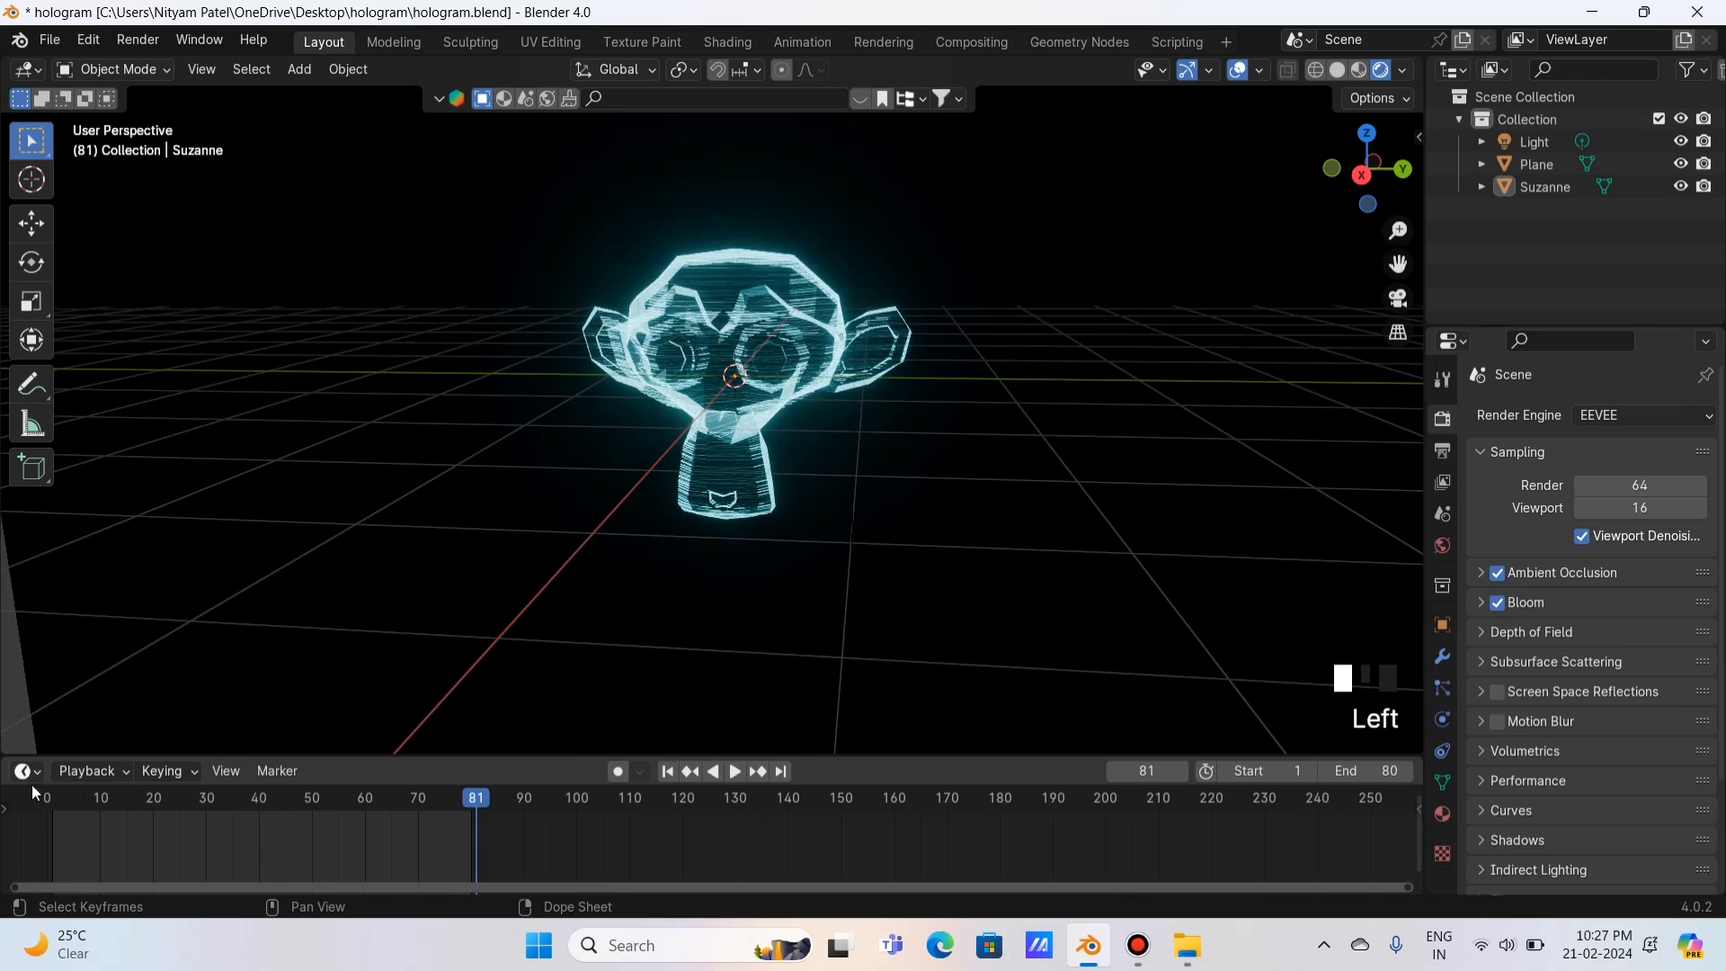
key(space)
key(space)
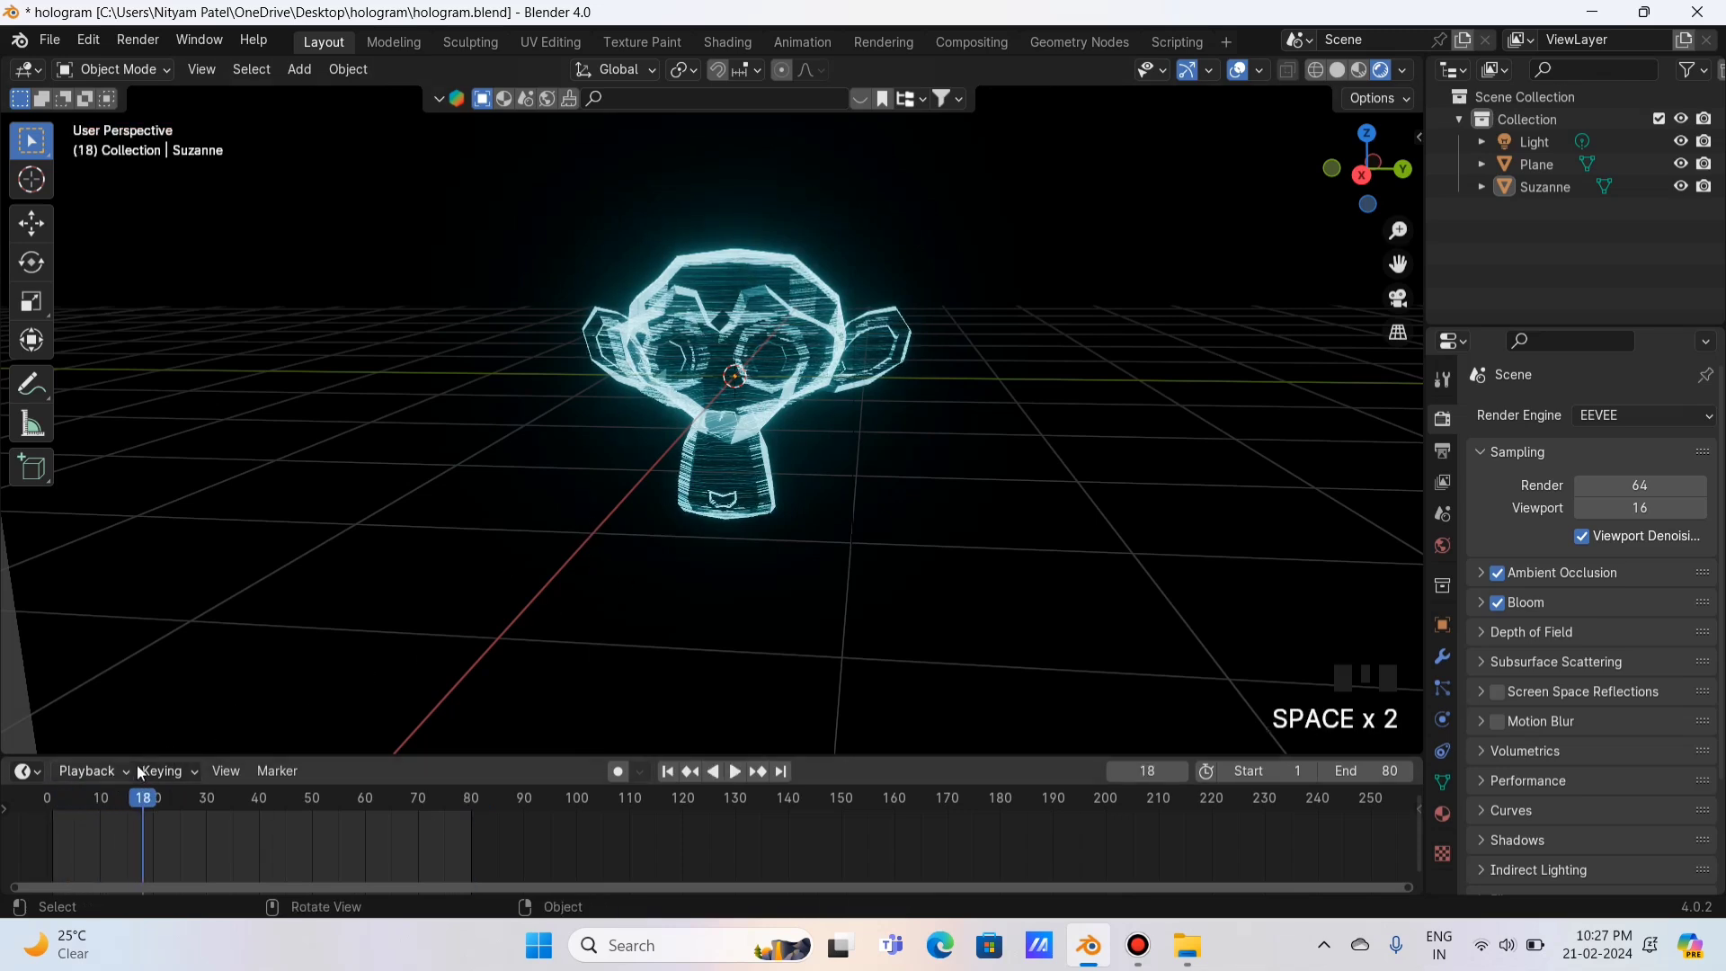
key(space)
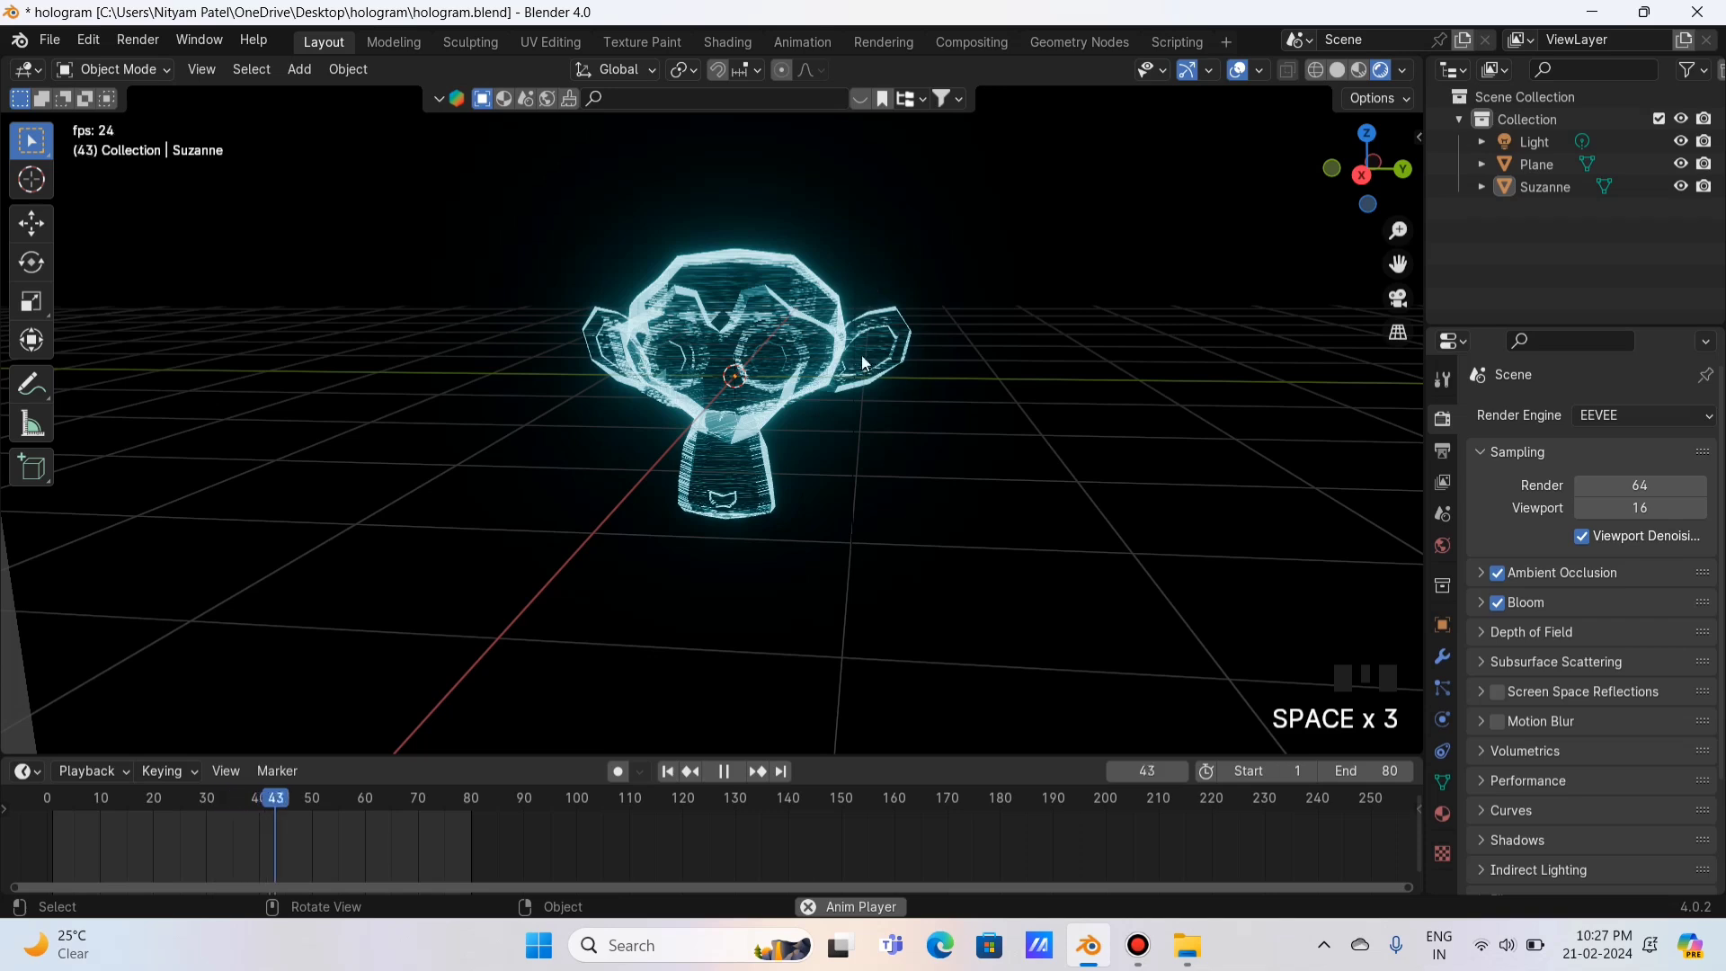
key(space)
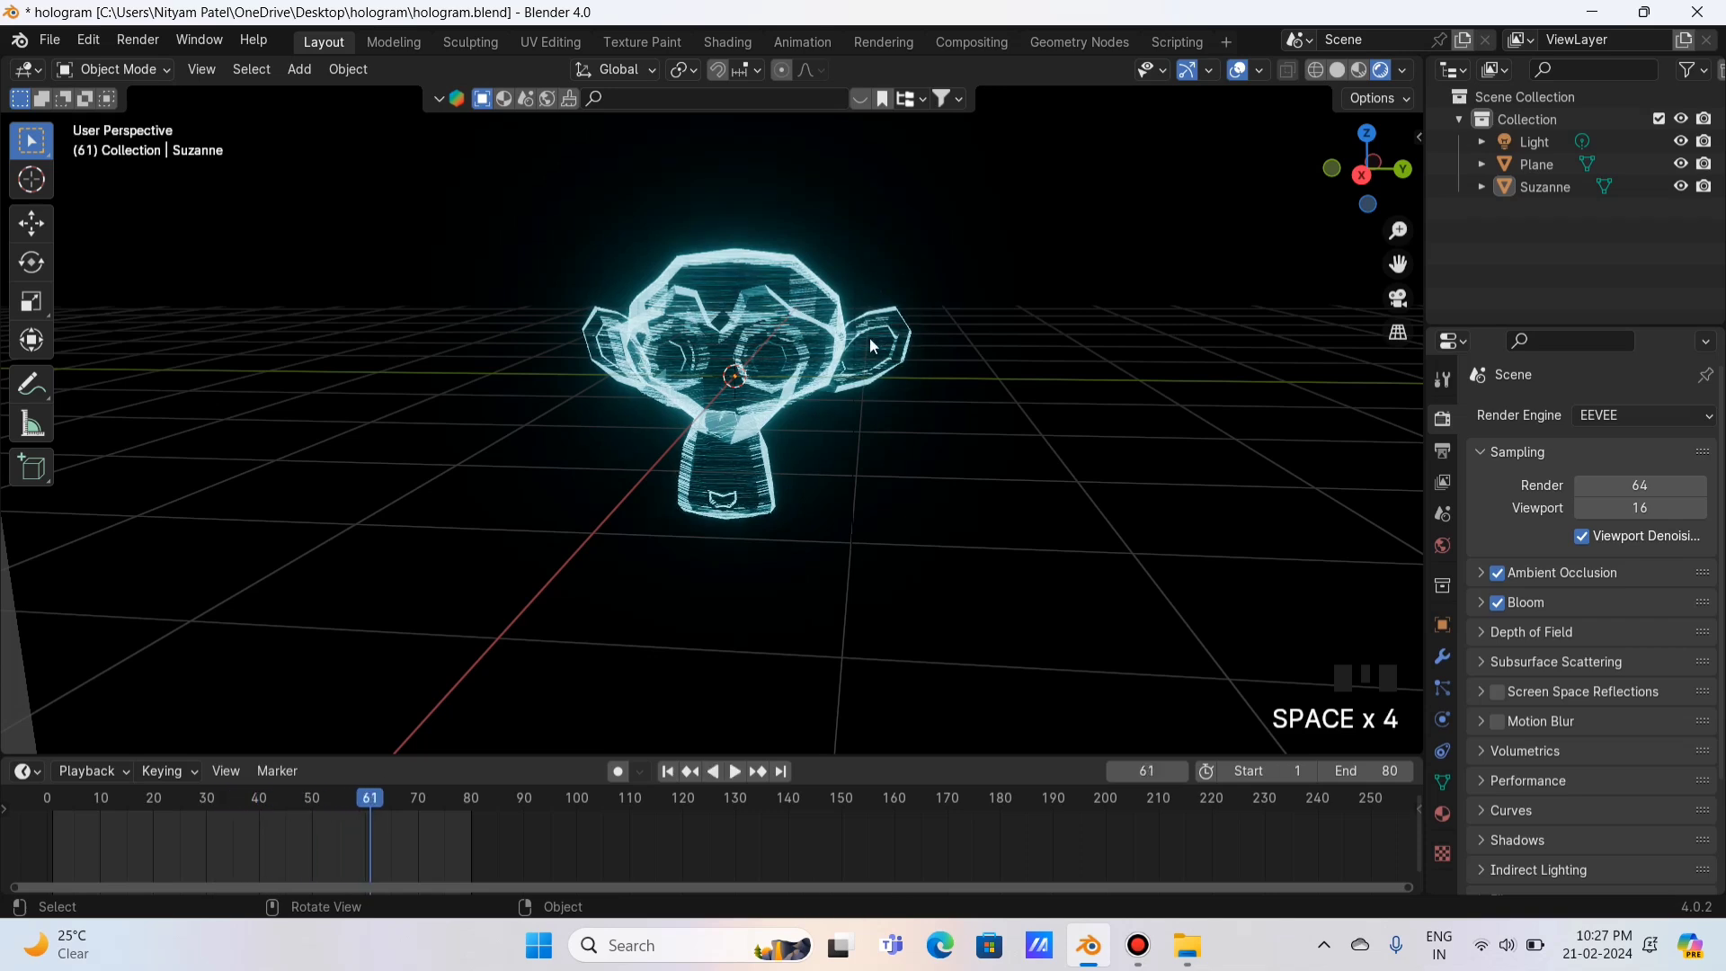
Step: Return the playhead to frame 1 and select the Suzanne monkey head
click(55, 798)
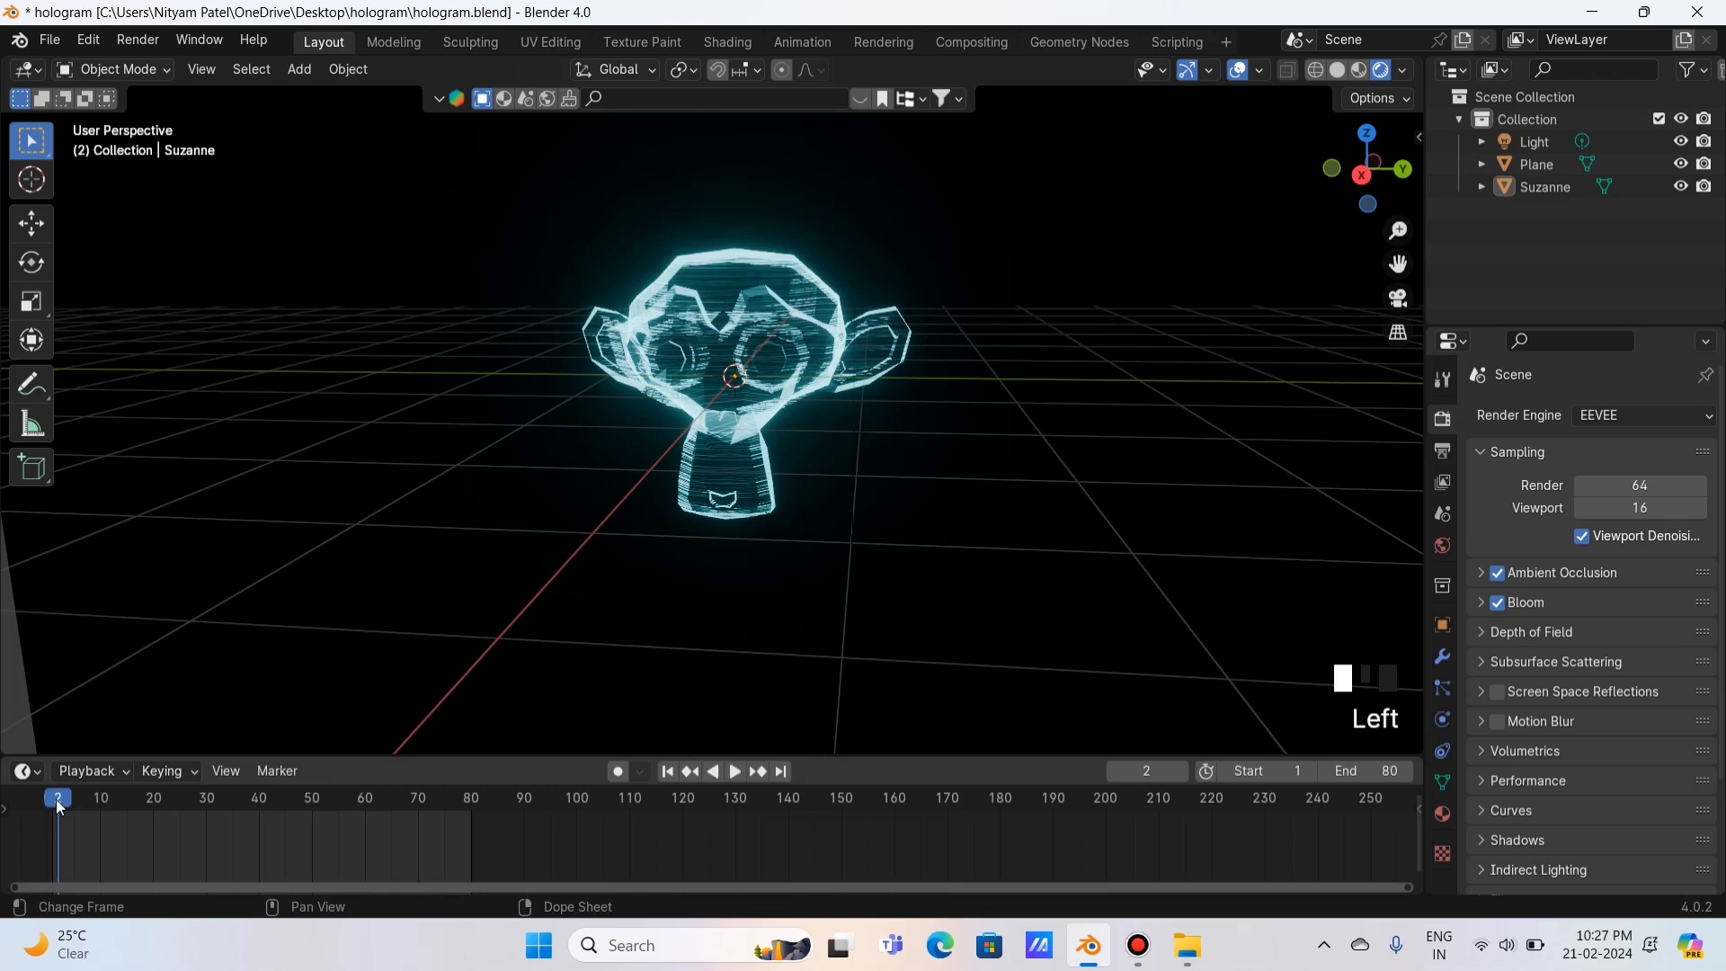
click(56, 798)
click(795, 371)
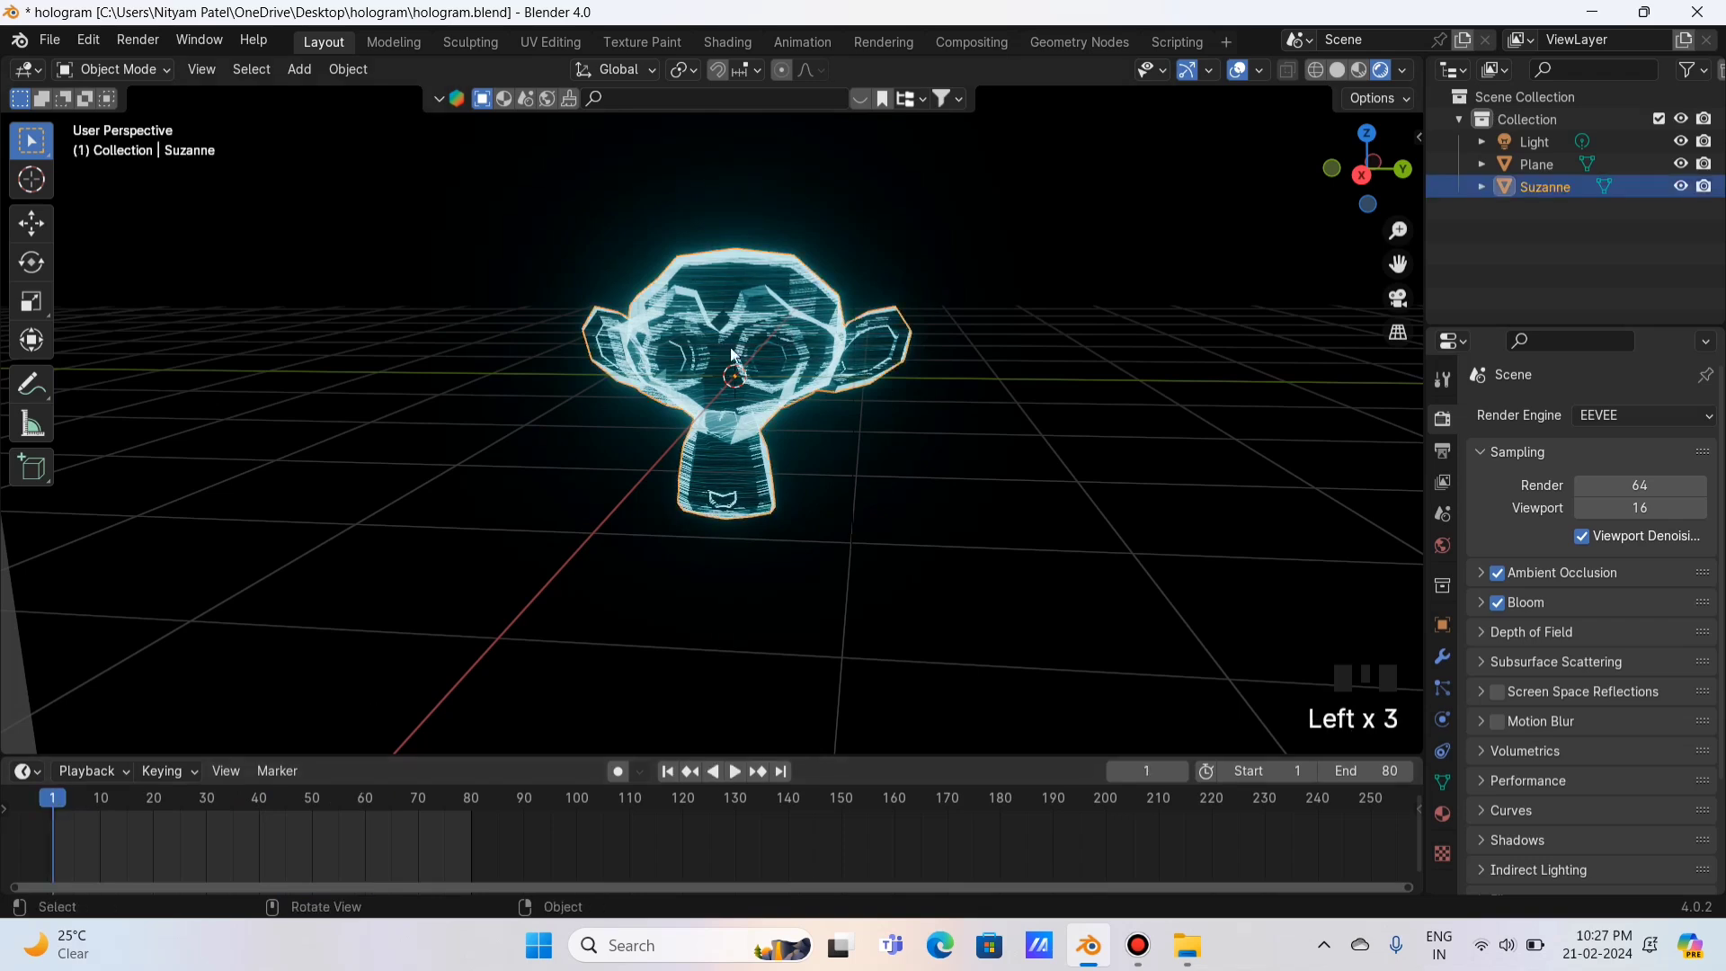
Step: Split the 3D viewport into two side-by-side views and set the new one to Rendered shading
right_click(1422, 338)
right_click(1335, 333)
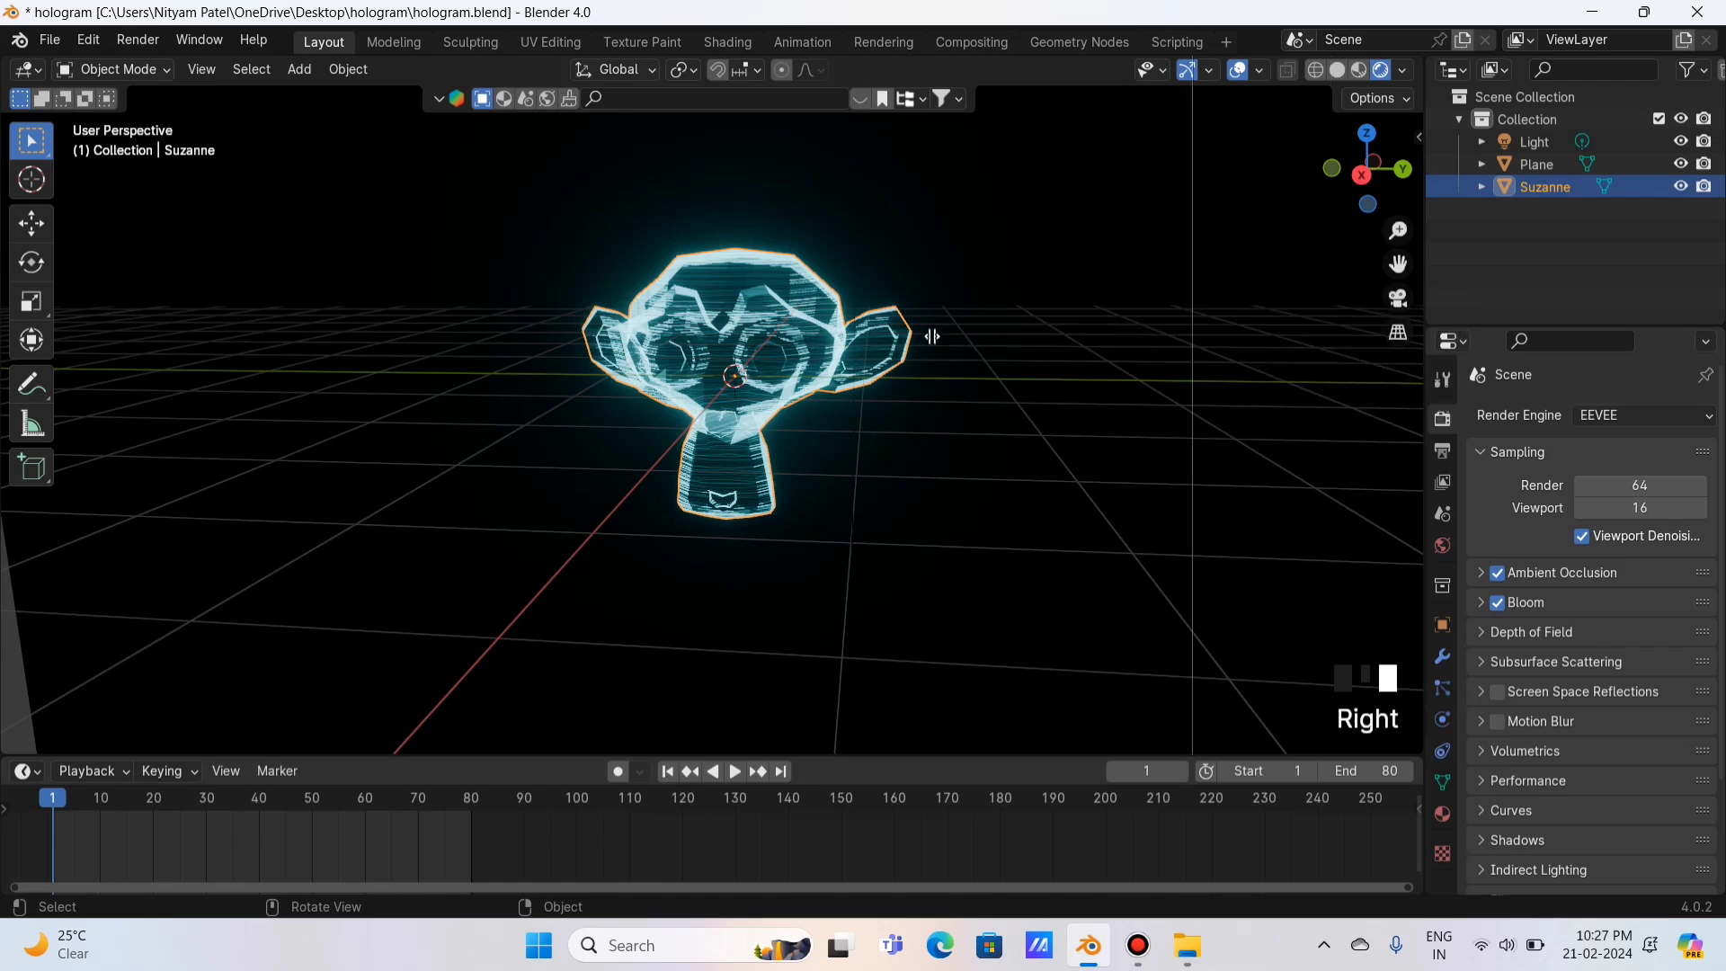
click(771, 357)
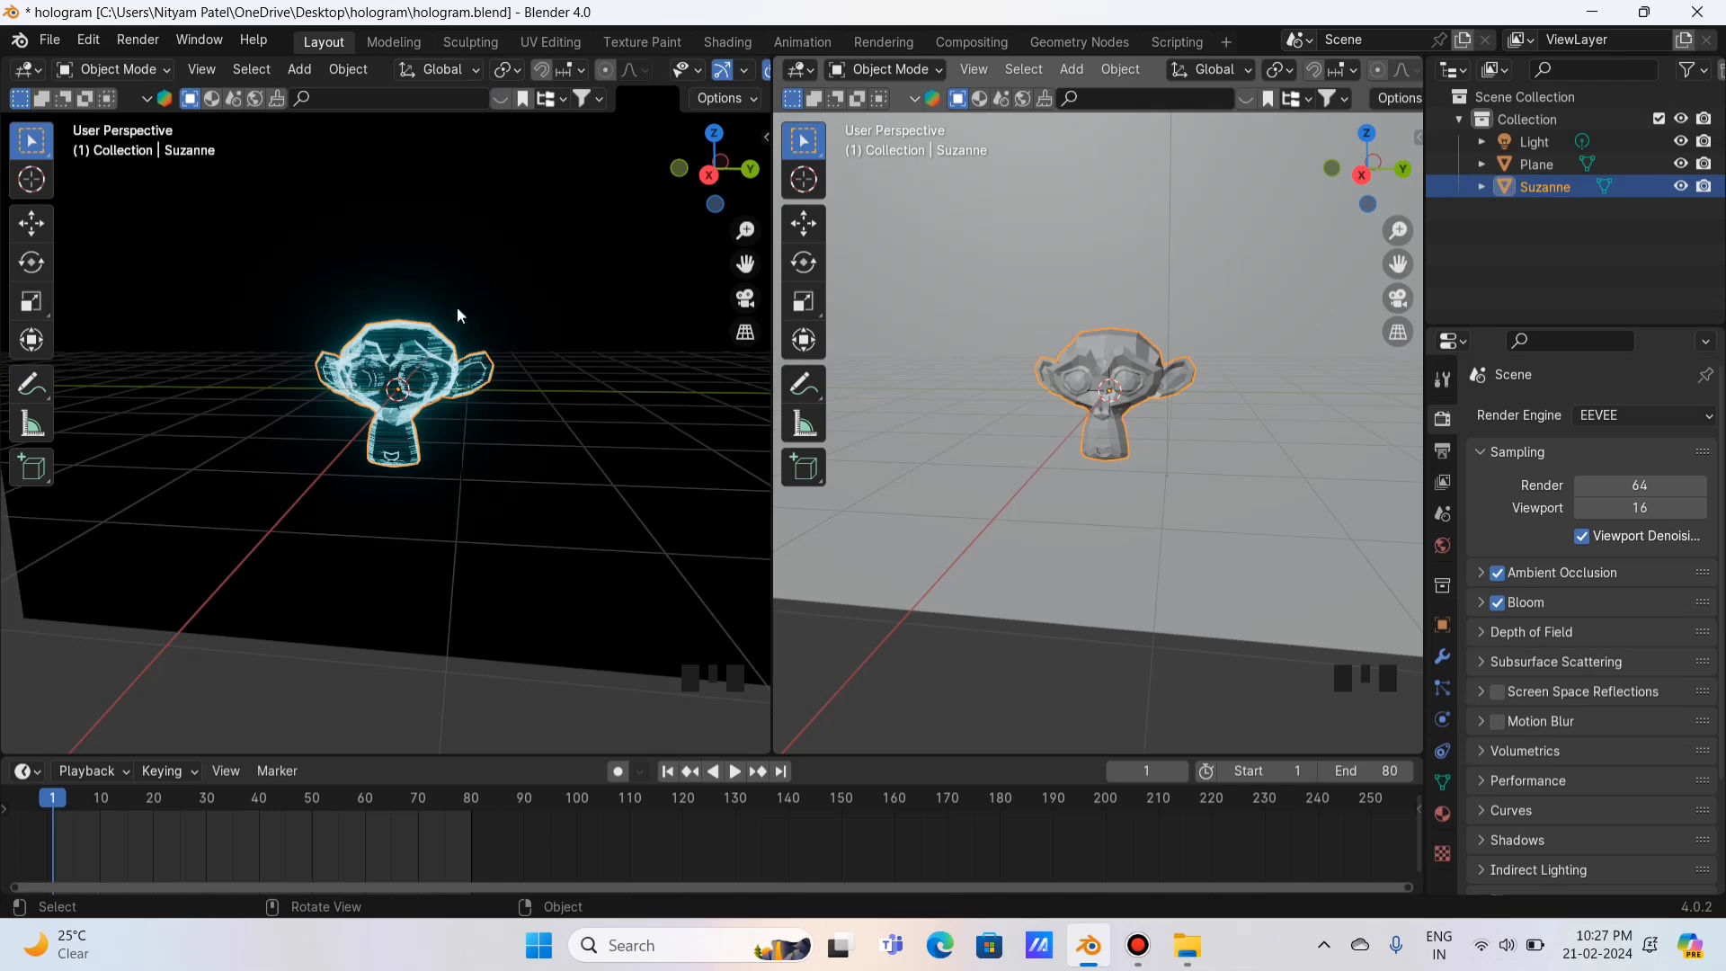
scroll(1276, 76, down, 5)
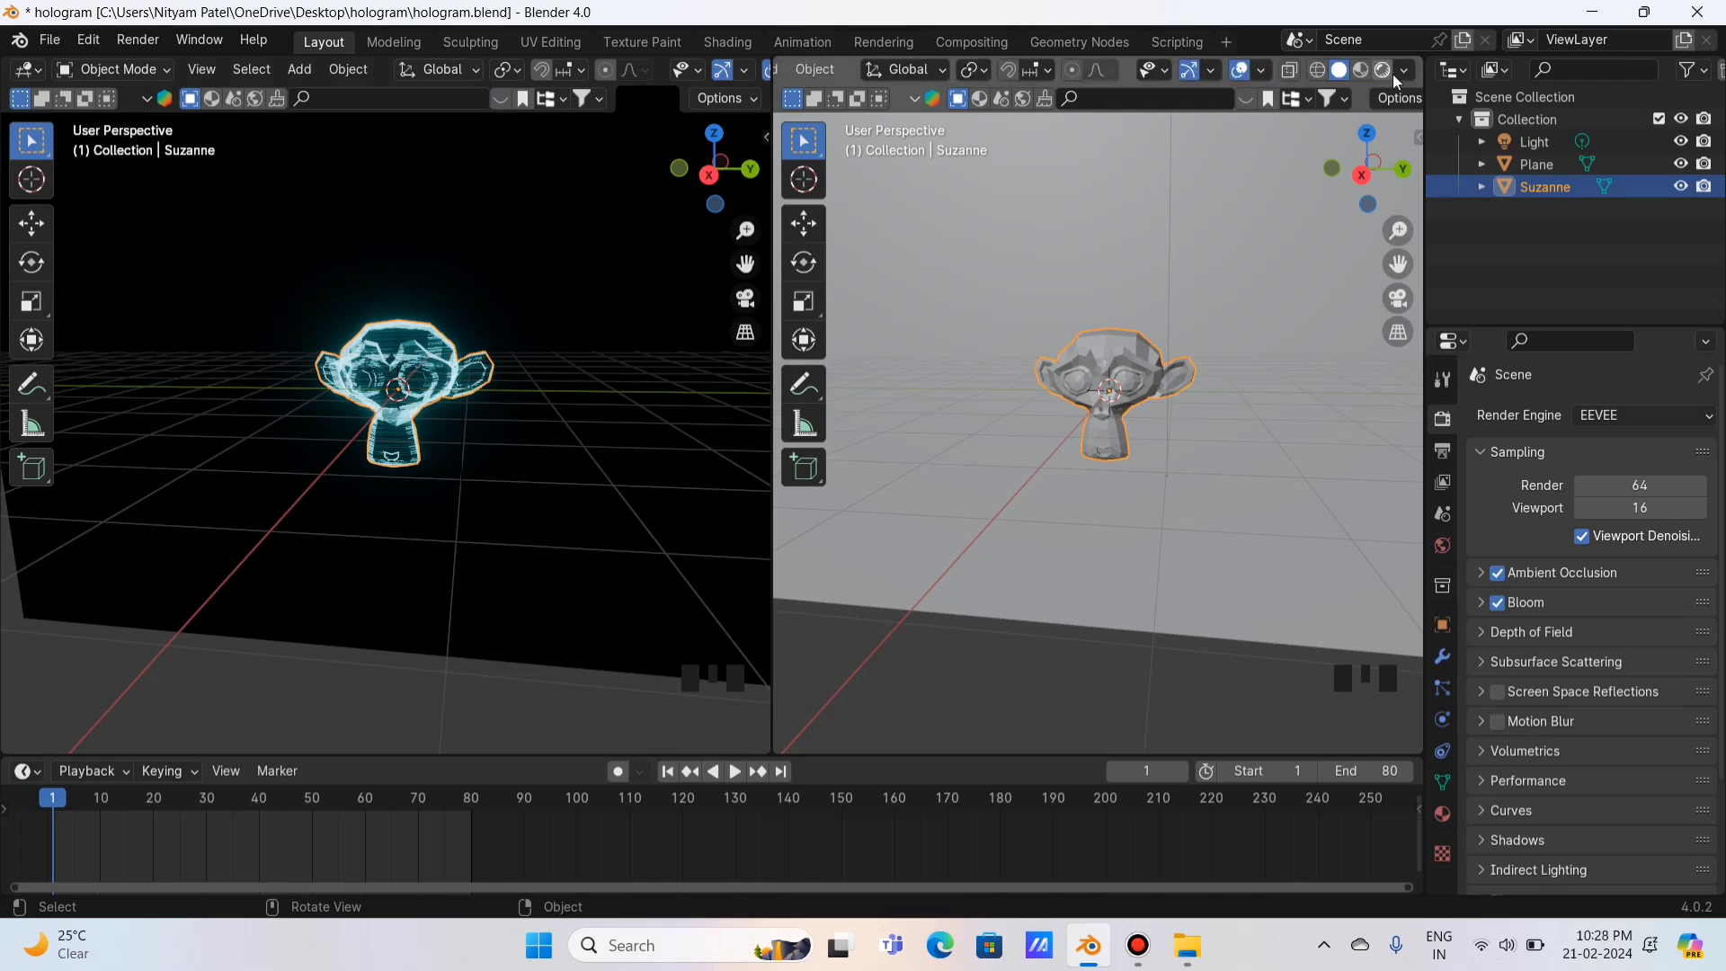
click(1385, 71)
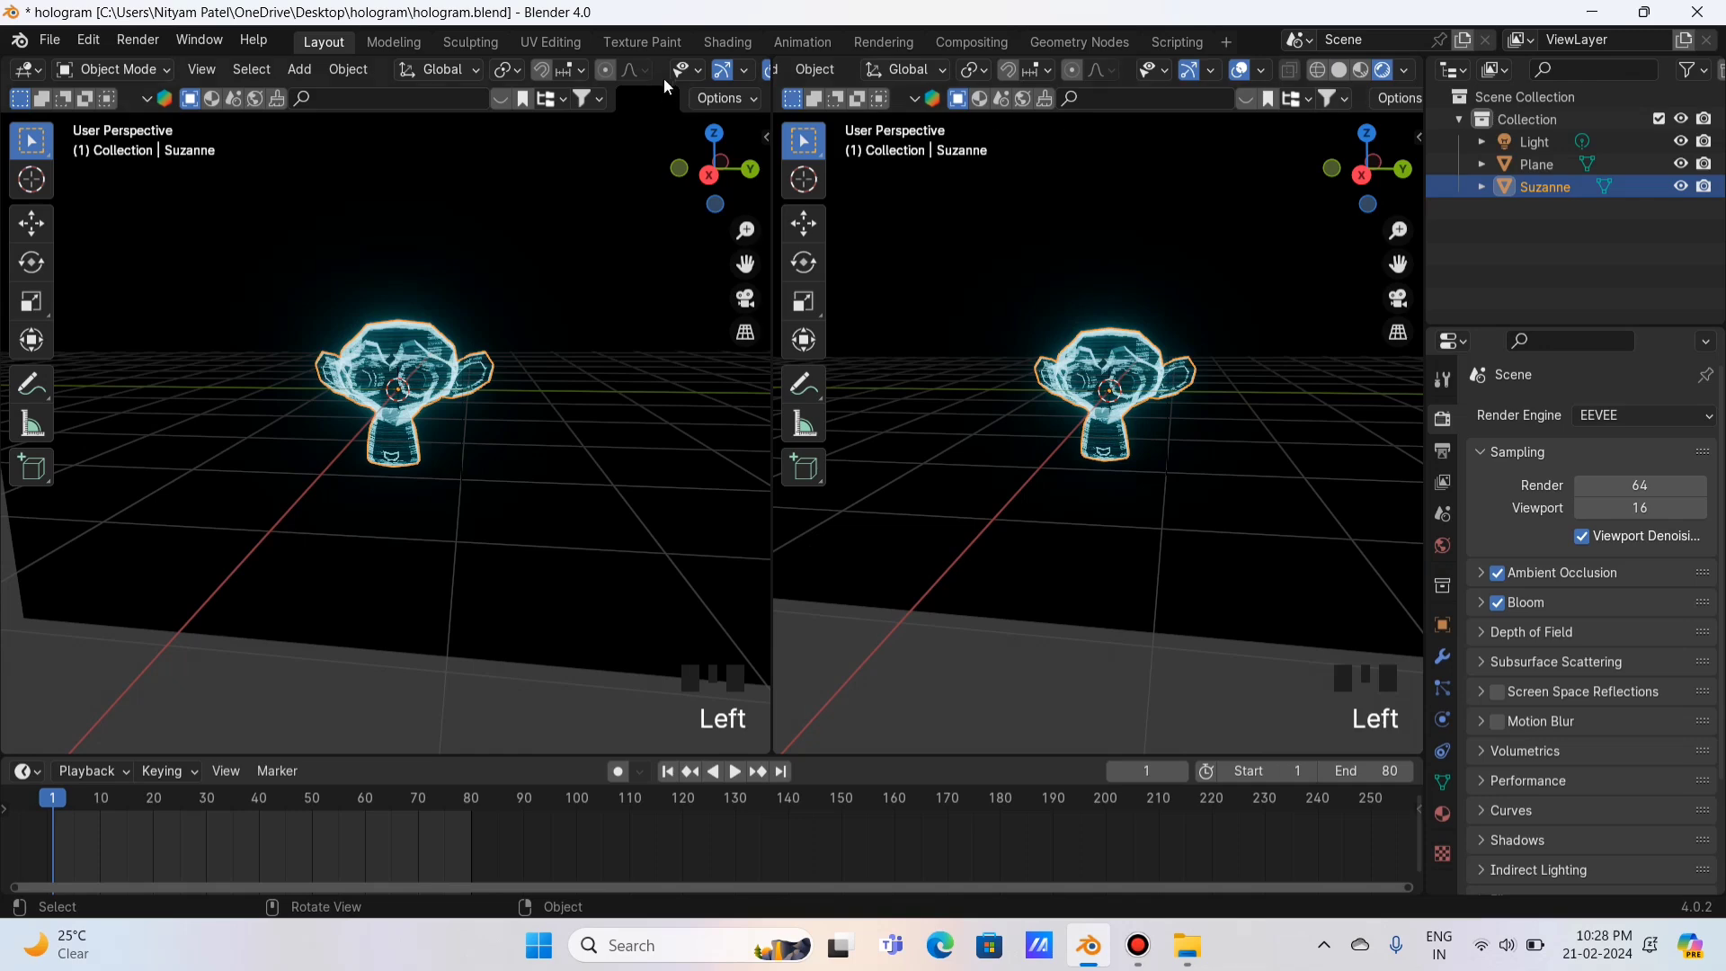
Step: Change the original 3D viewport area beside the new rendered view into a Graph Editor
click(28, 69)
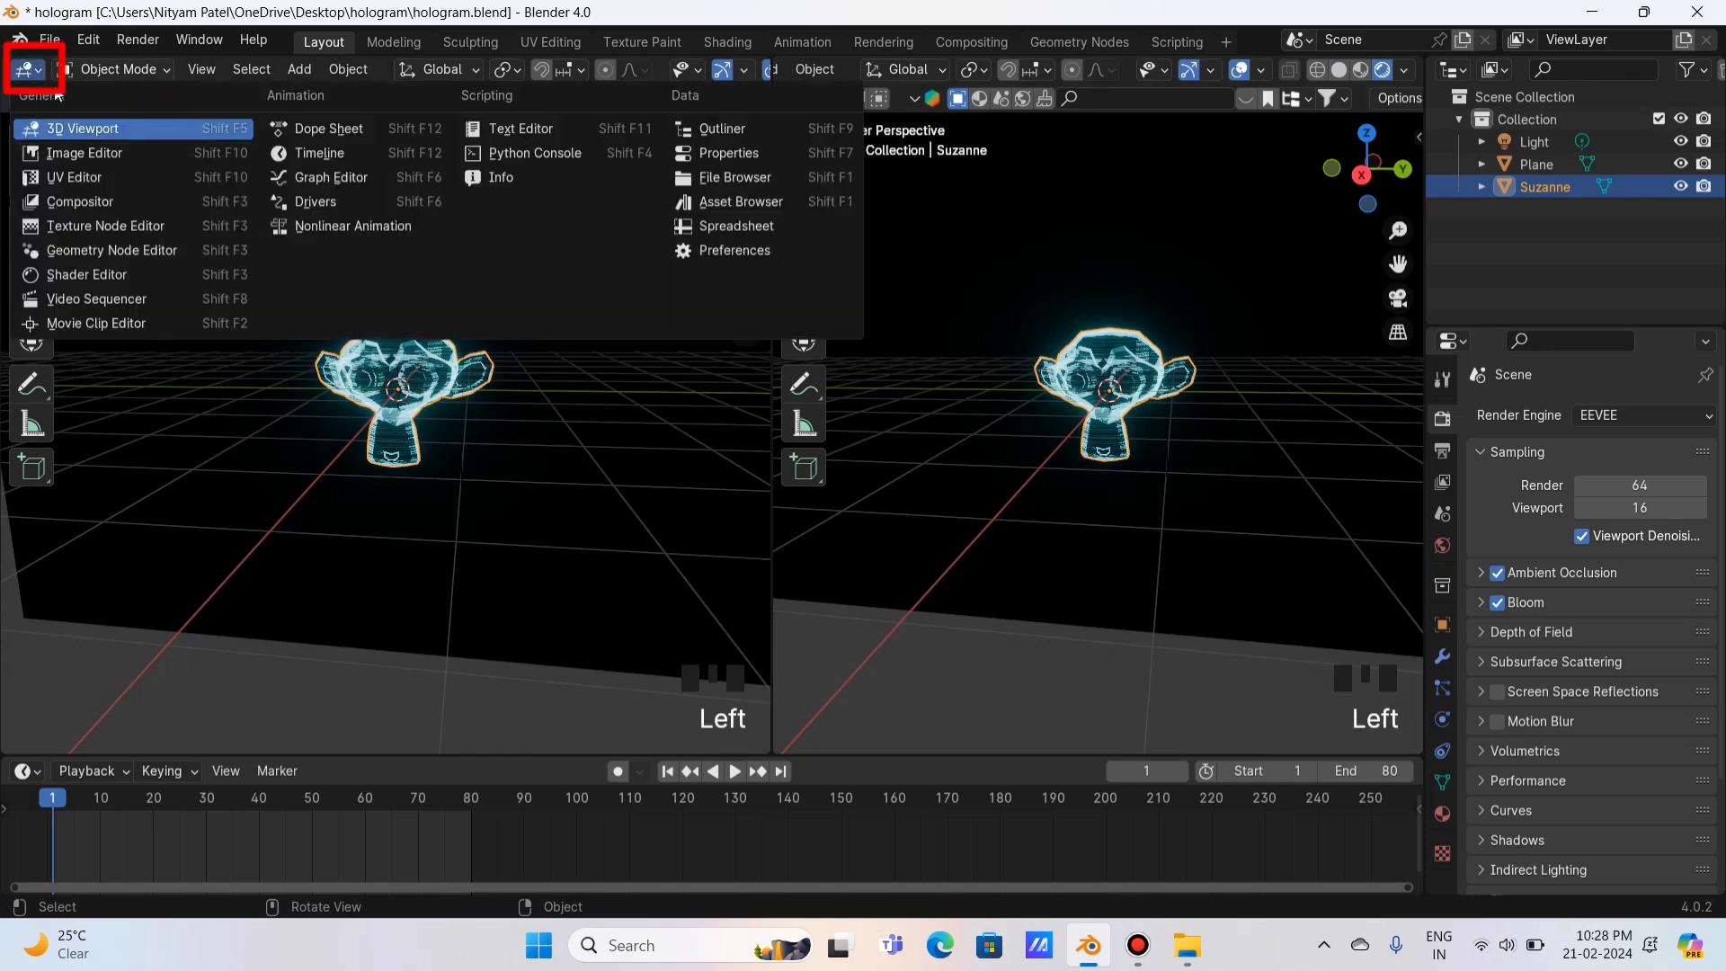
click(38, 73)
click(38, 72)
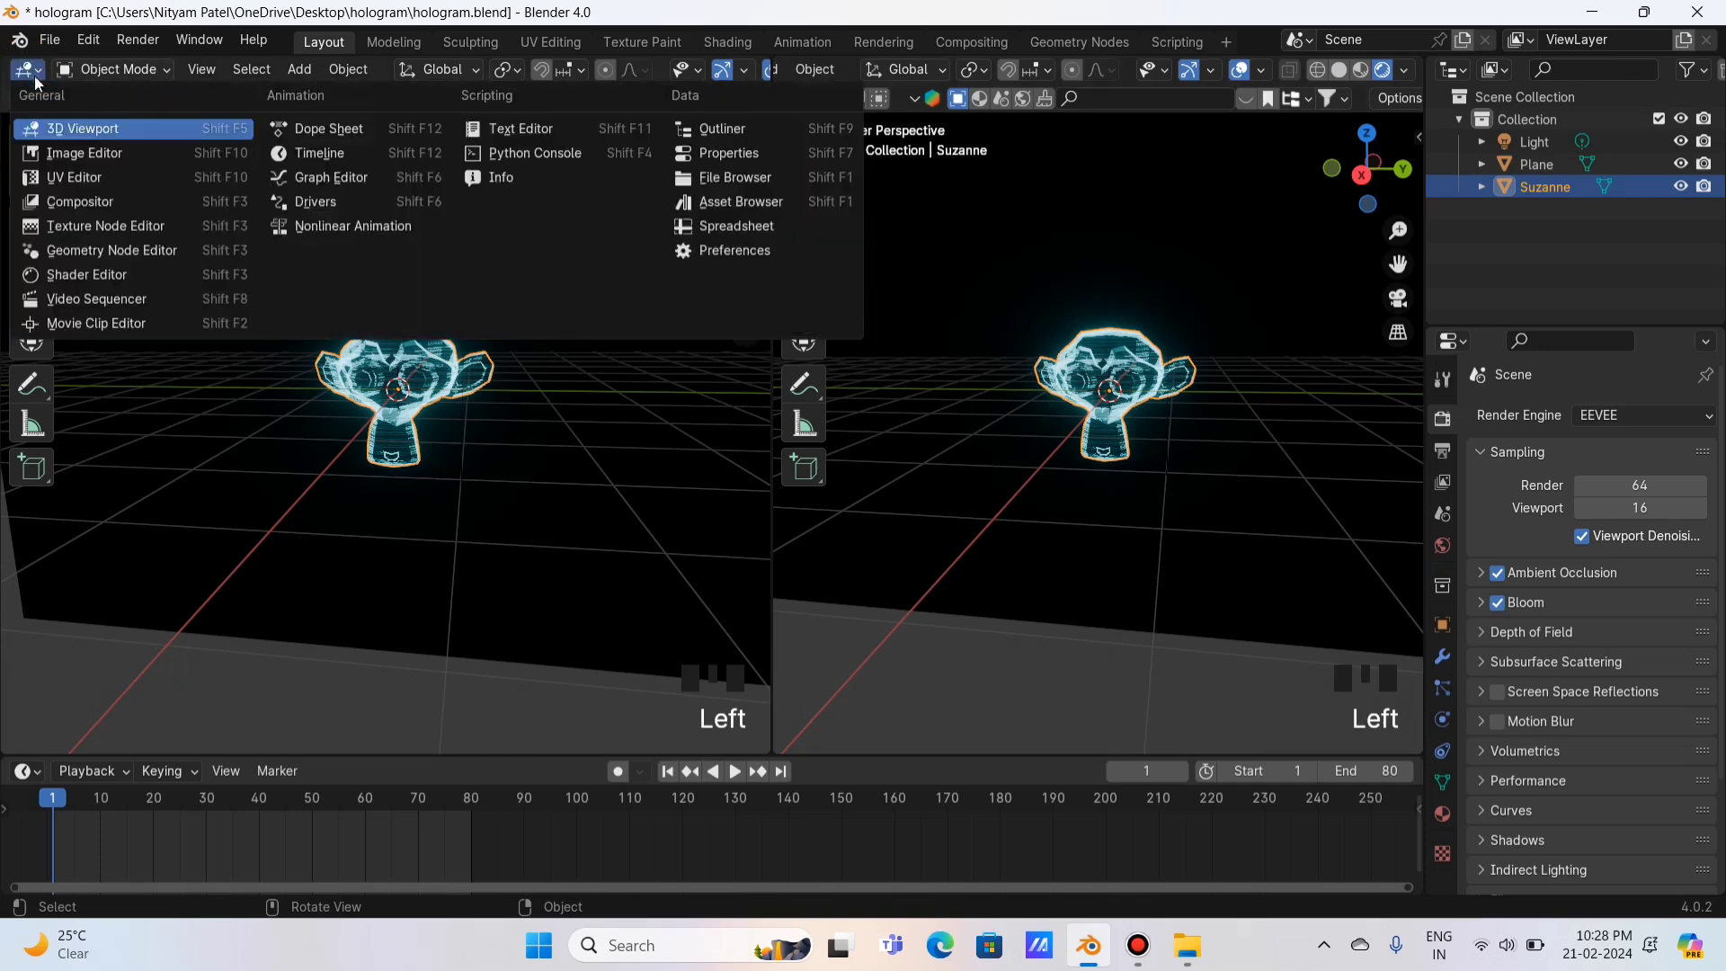
click(359, 177)
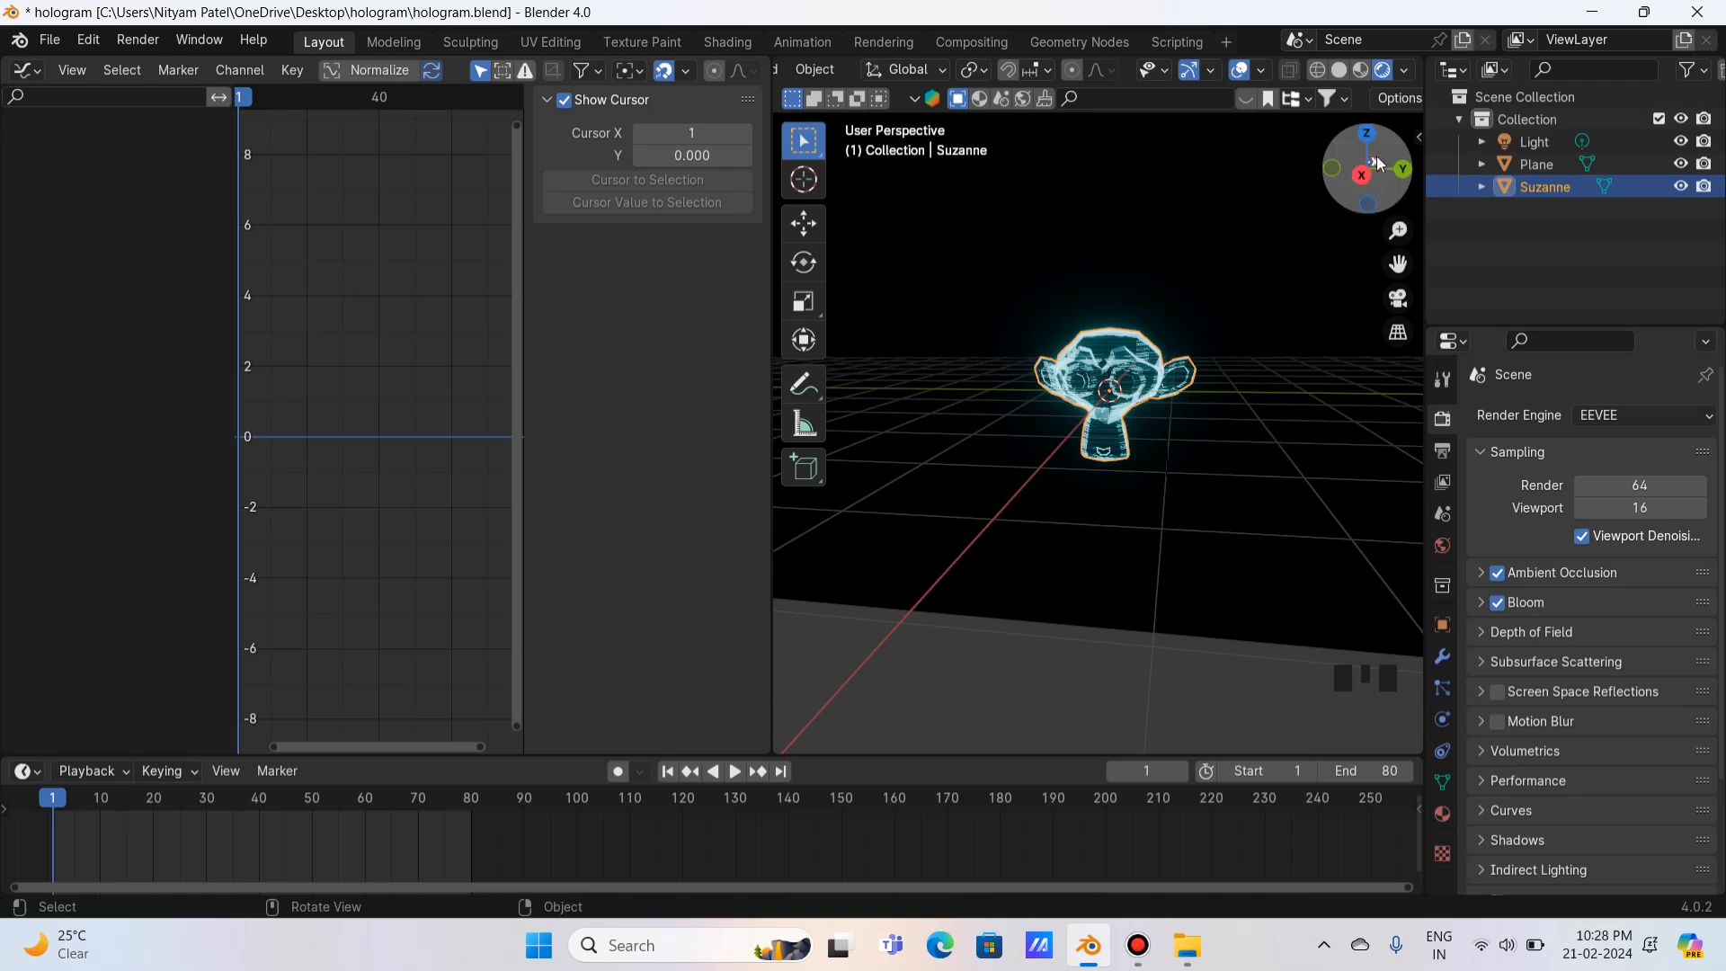
mouse_move(1367, 171)
mouse_down()
mouse_move(1392, 175)
mouse_move(1364, 167)
mouse_up()
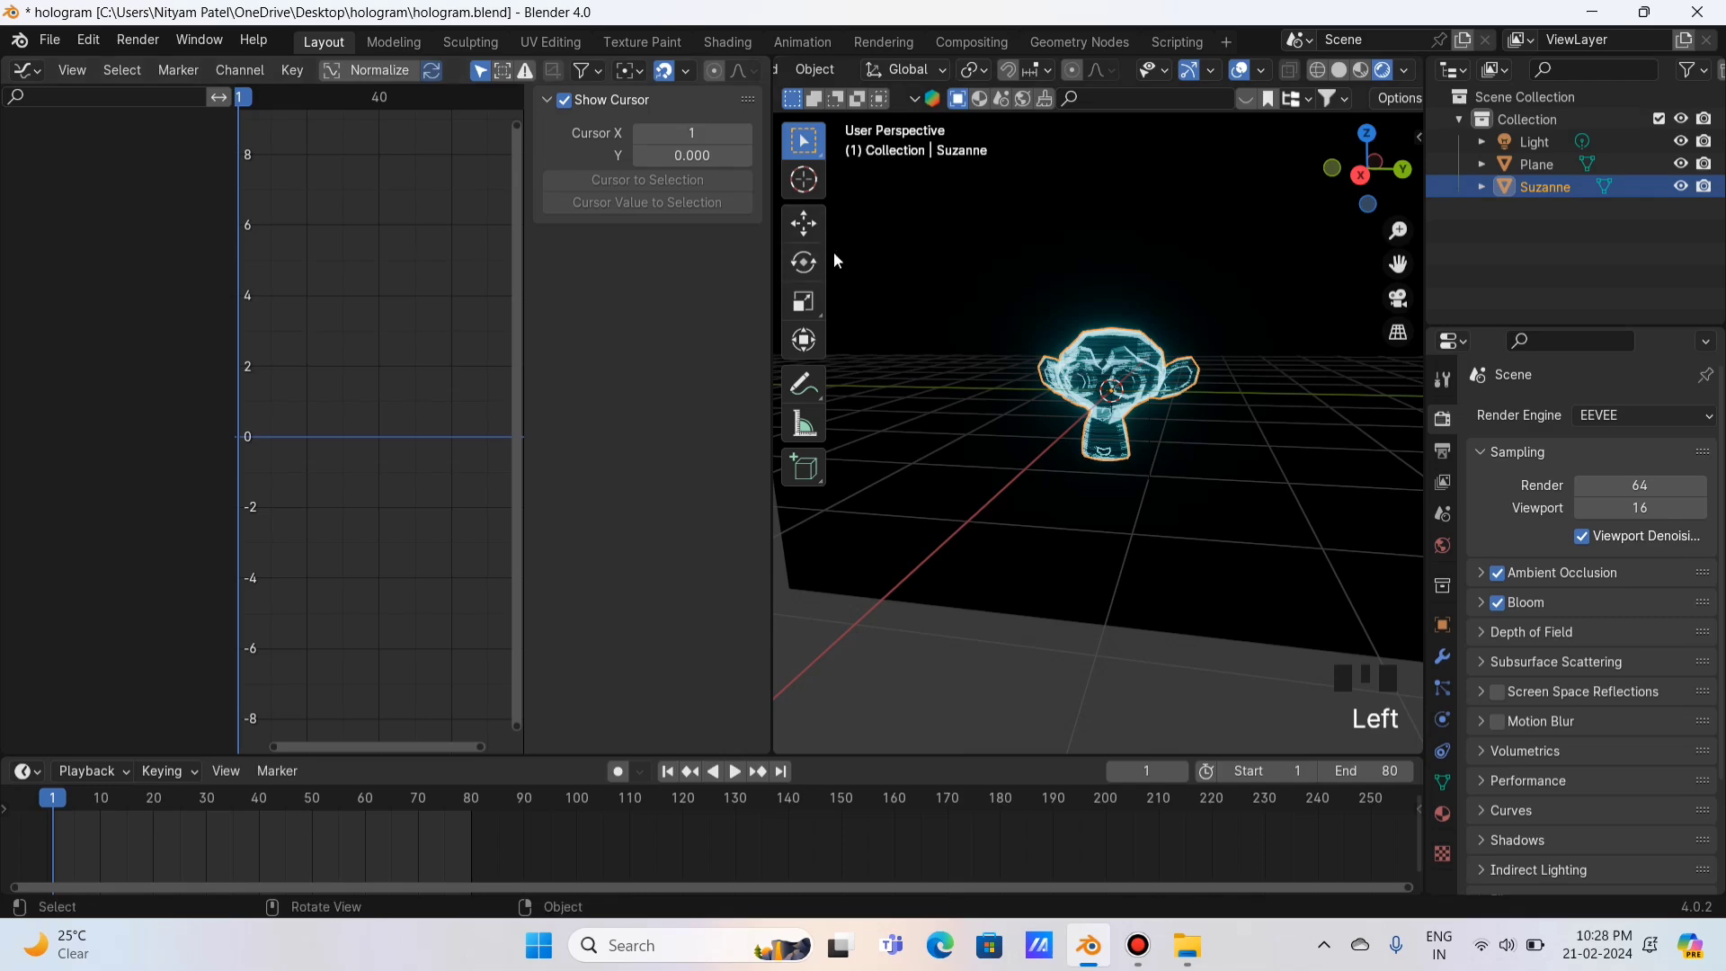
Step: Switch to the Shading workspace to work on the nodes of Suzanne's Material.002
click(739, 43)
scroll(759, 638, up, 3)
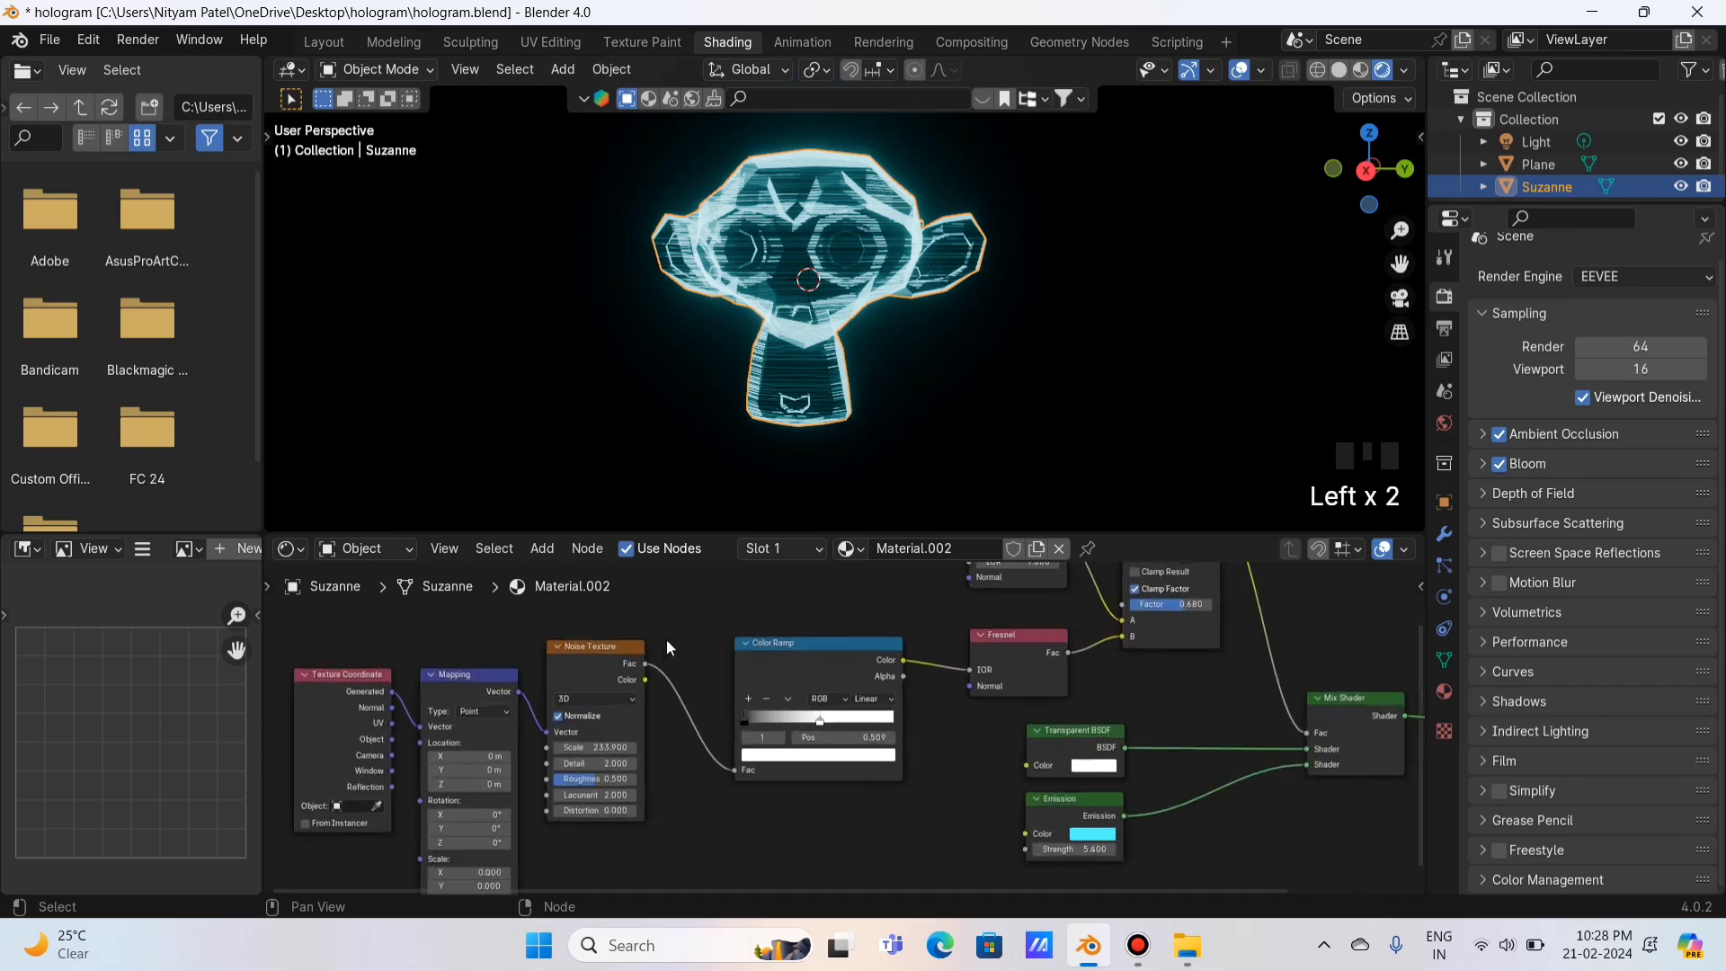
middle_drag(660, 626, 774, 591)
scroll(775, 596, up, 1)
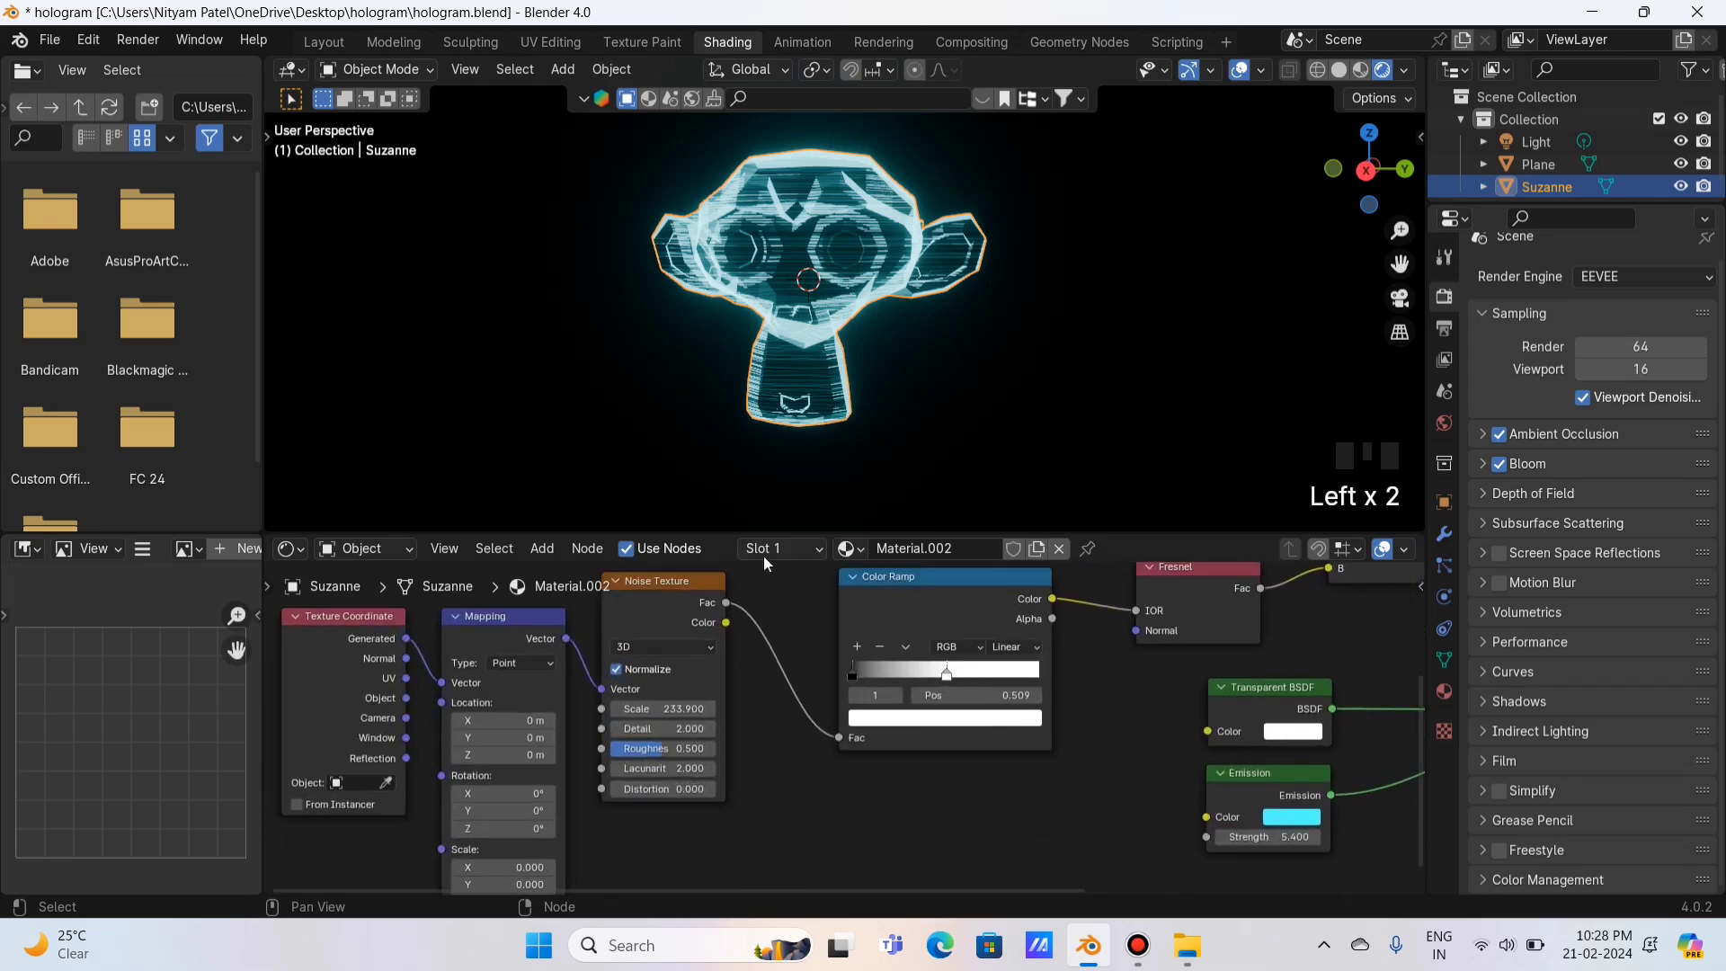
Step: Split the 3D viewport horizontally, turn the new lower area into a Timeline and make it slightly taller
right_click(720, 534)
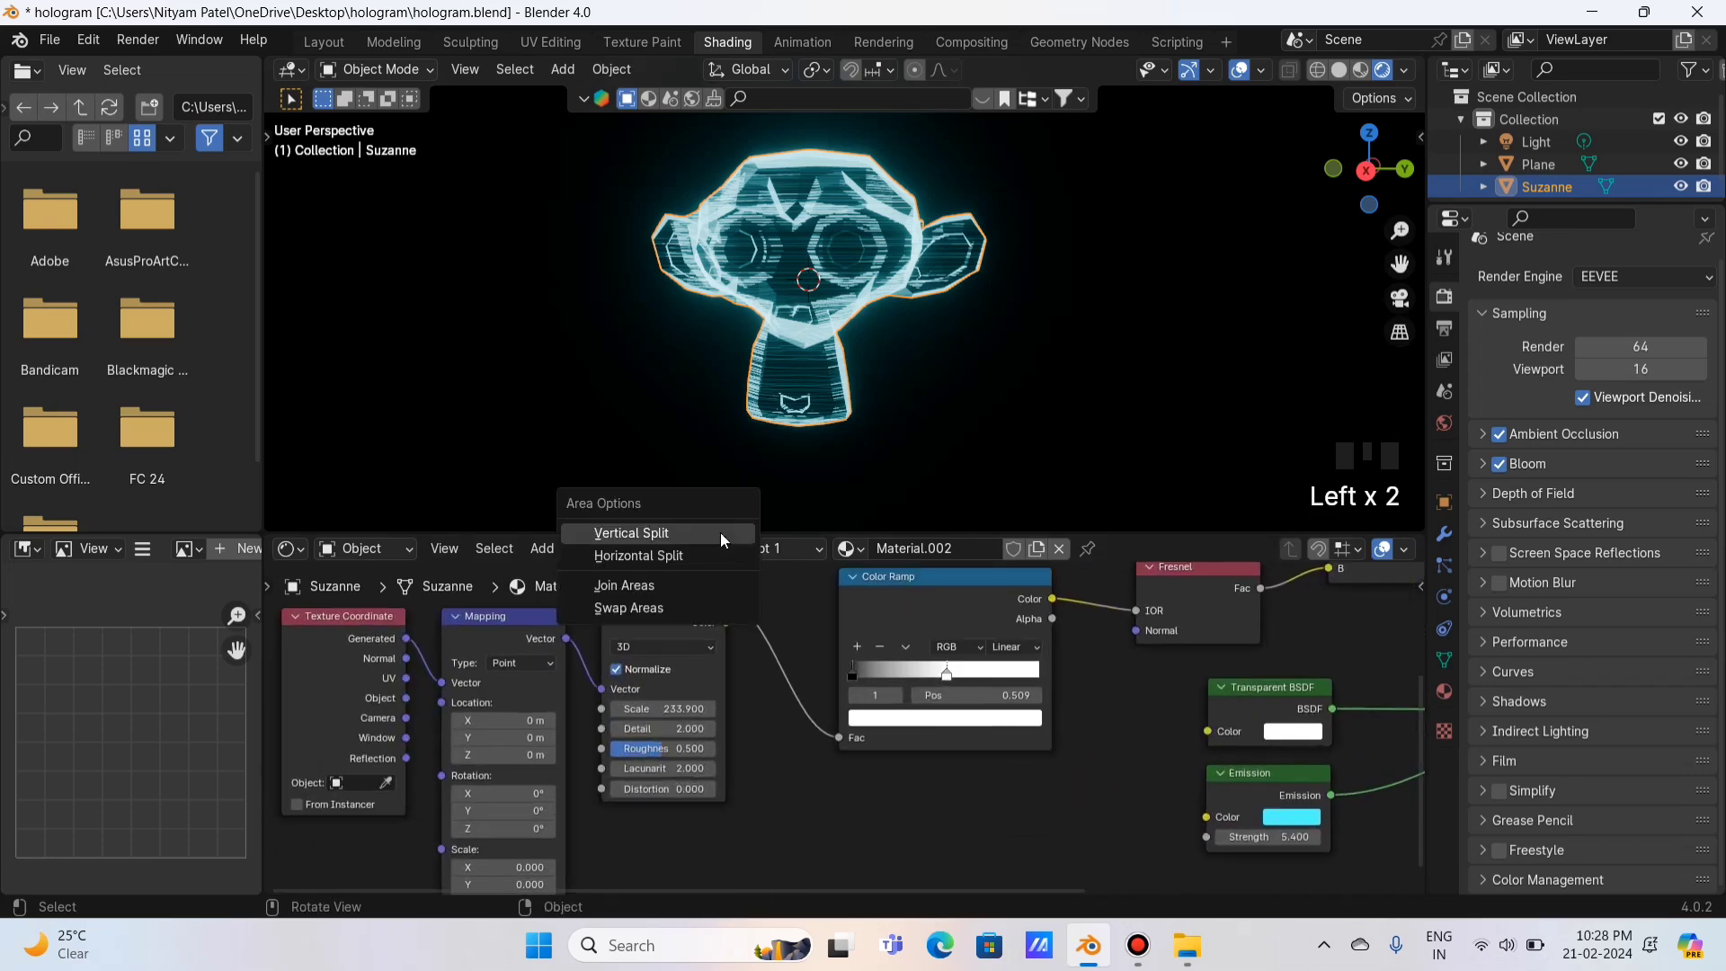
click(643, 557)
click(701, 448)
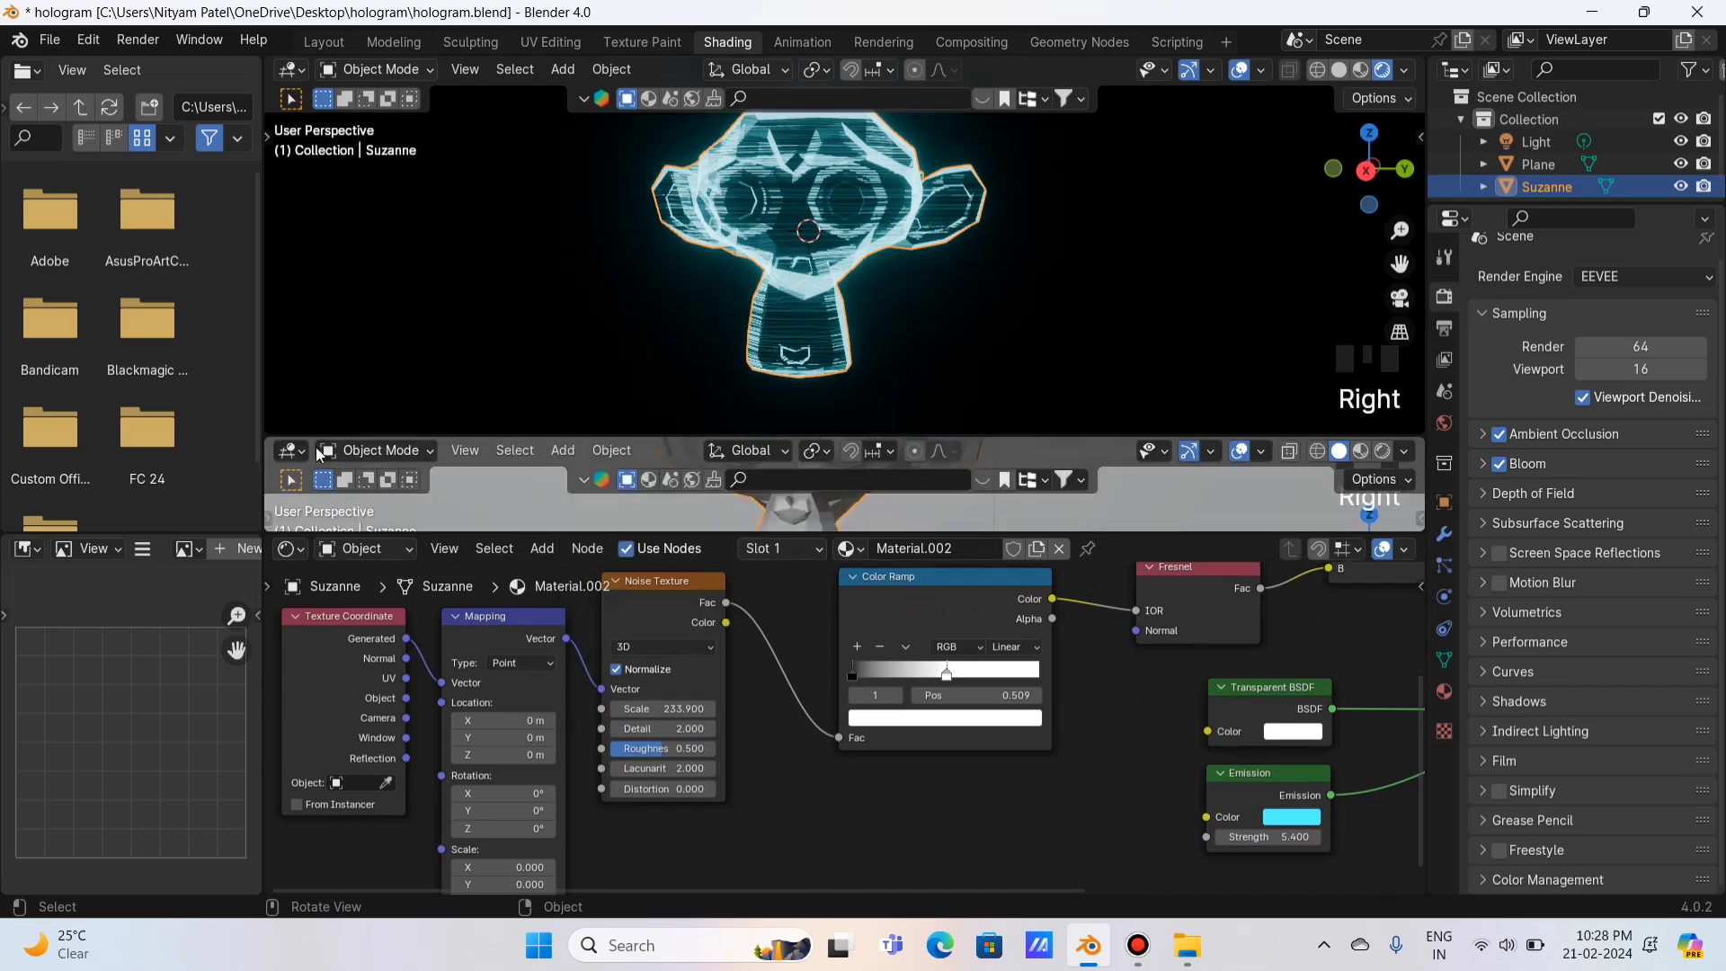
click(292, 450)
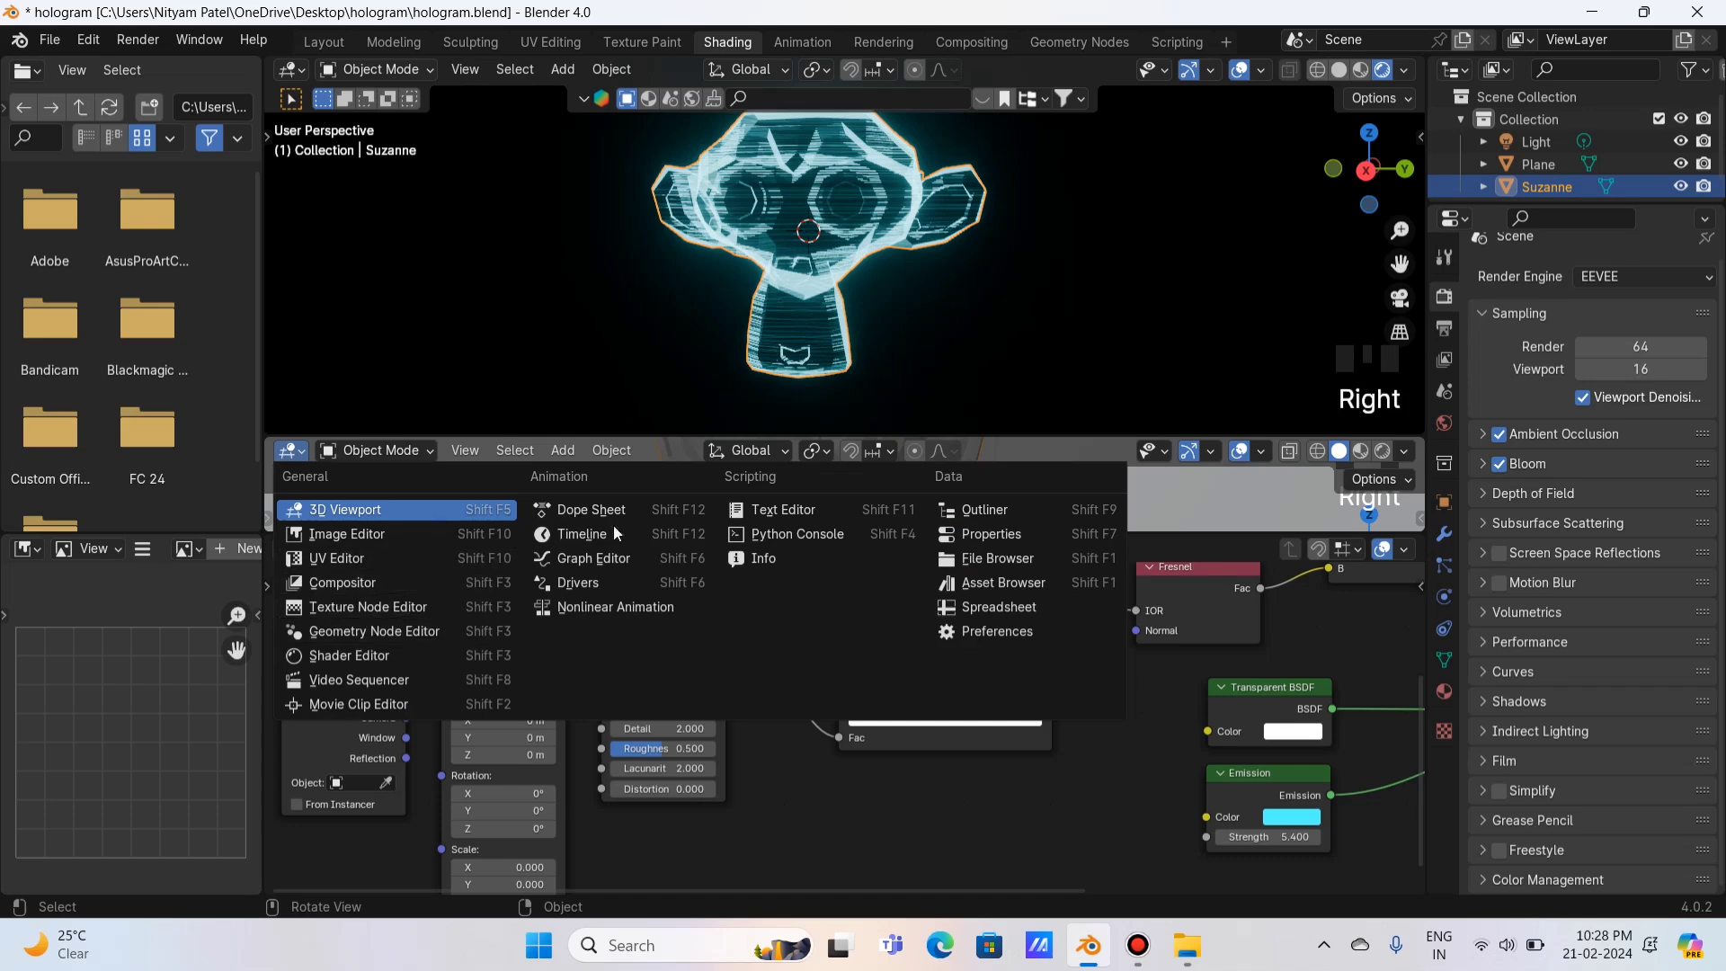
click(593, 539)
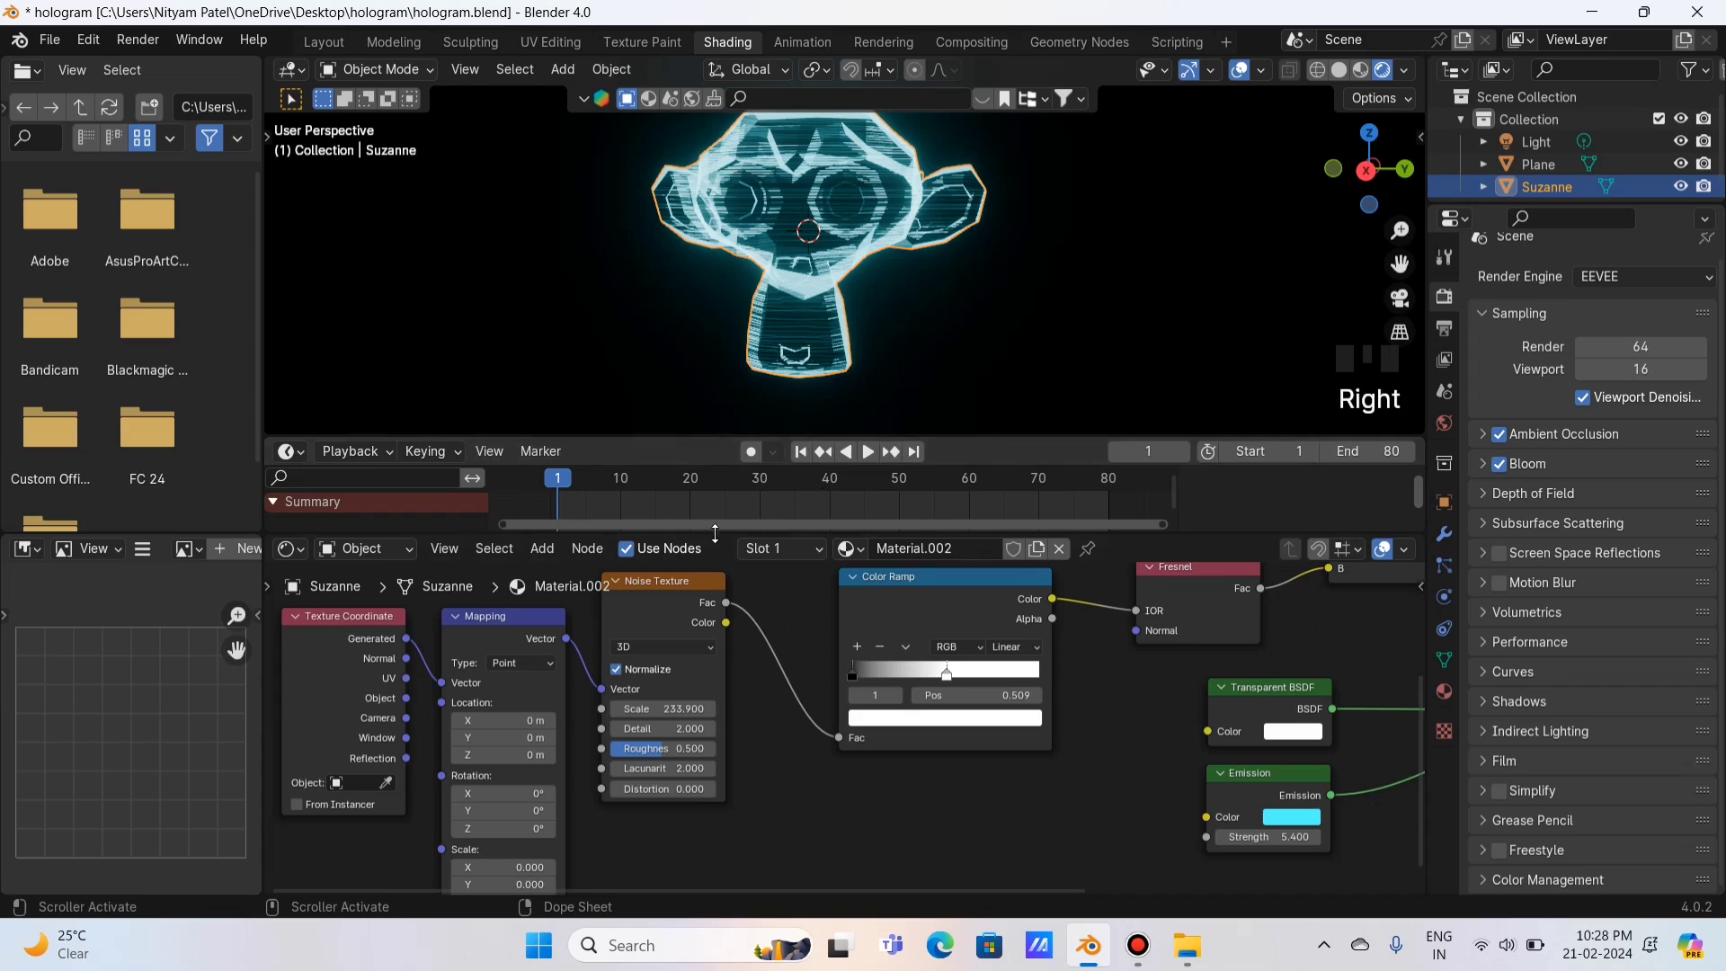
drag(715, 533, 715, 546)
Step: Insert a keyframe at frame 1 on the Mapping node's Location with X, Y and Z at 0 m
scroll(756, 634, up, 2)
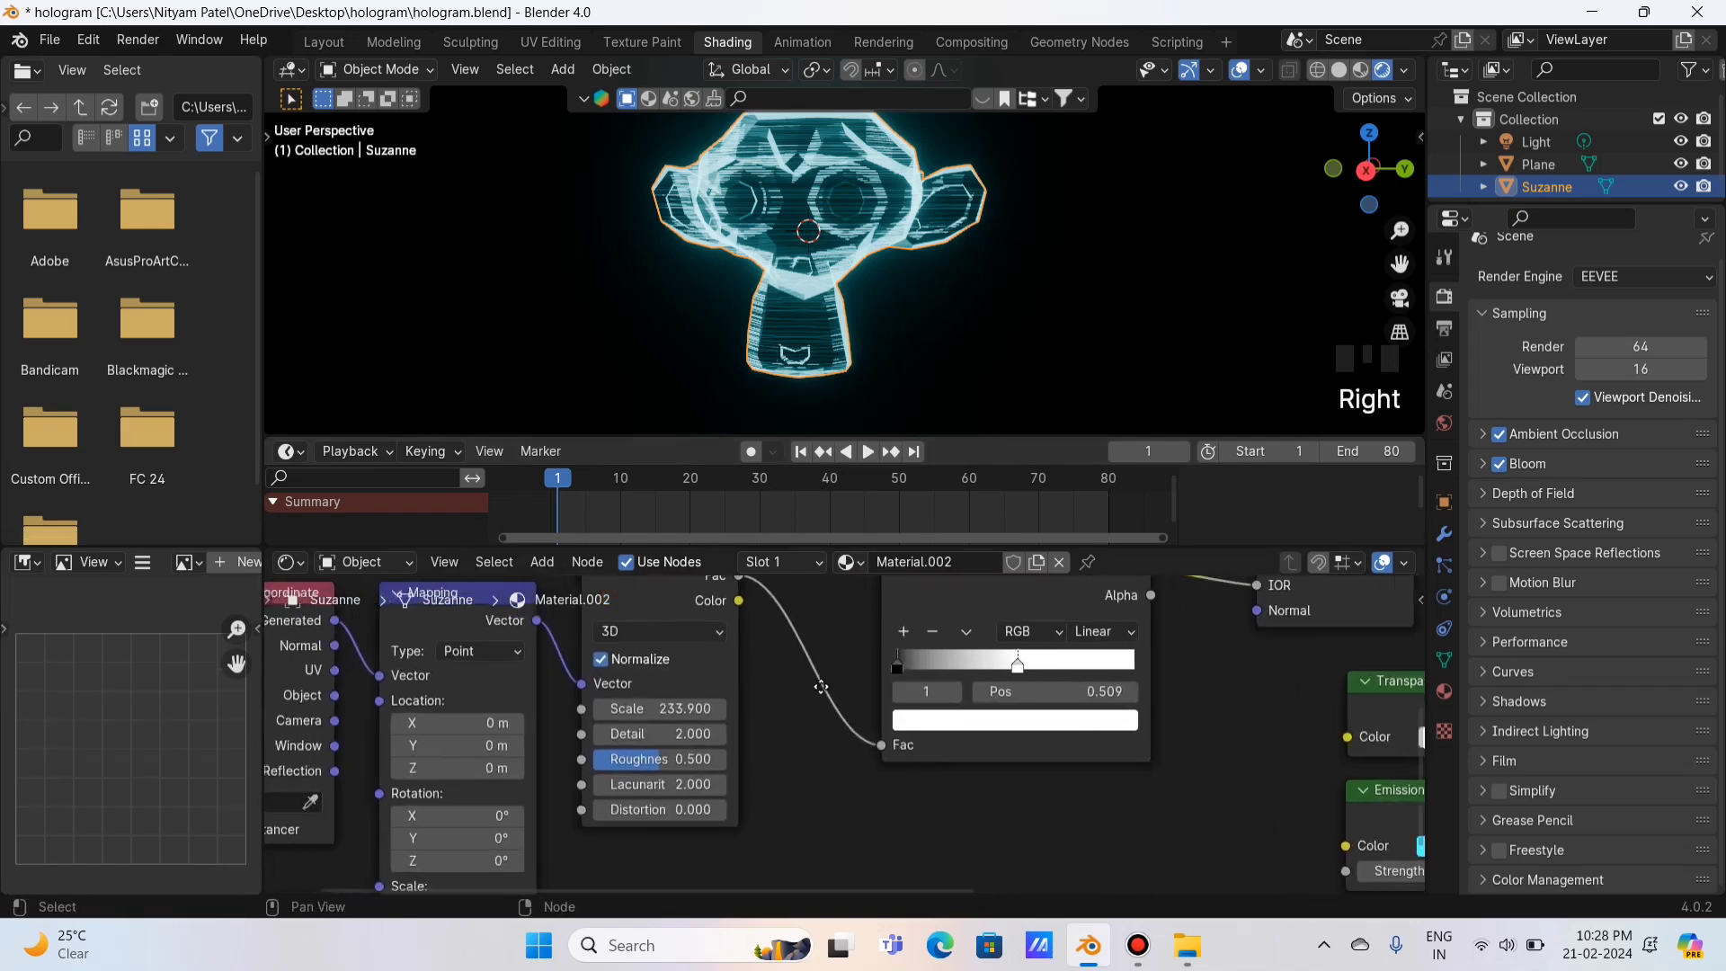
middle_drag(820, 687, 972, 694)
scroll(916, 690, up, 2)
scroll(947, 697, down, 1)
scroll(947, 697, down, 1)
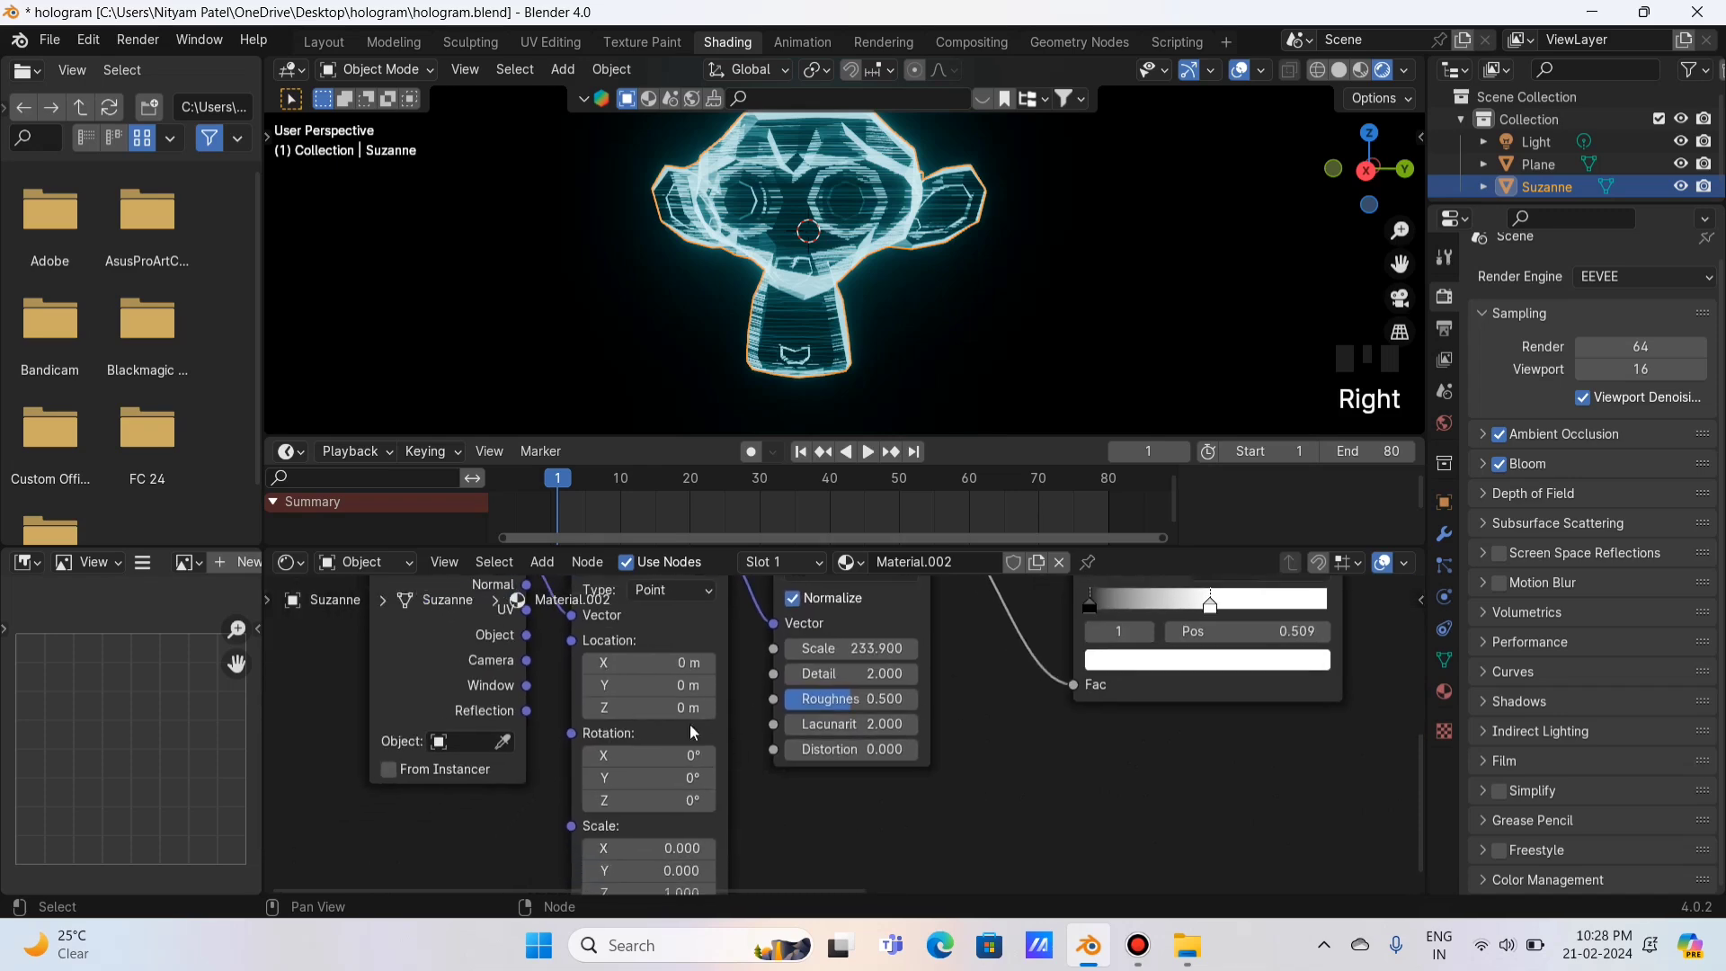
drag(1366, 184, 1354, 189)
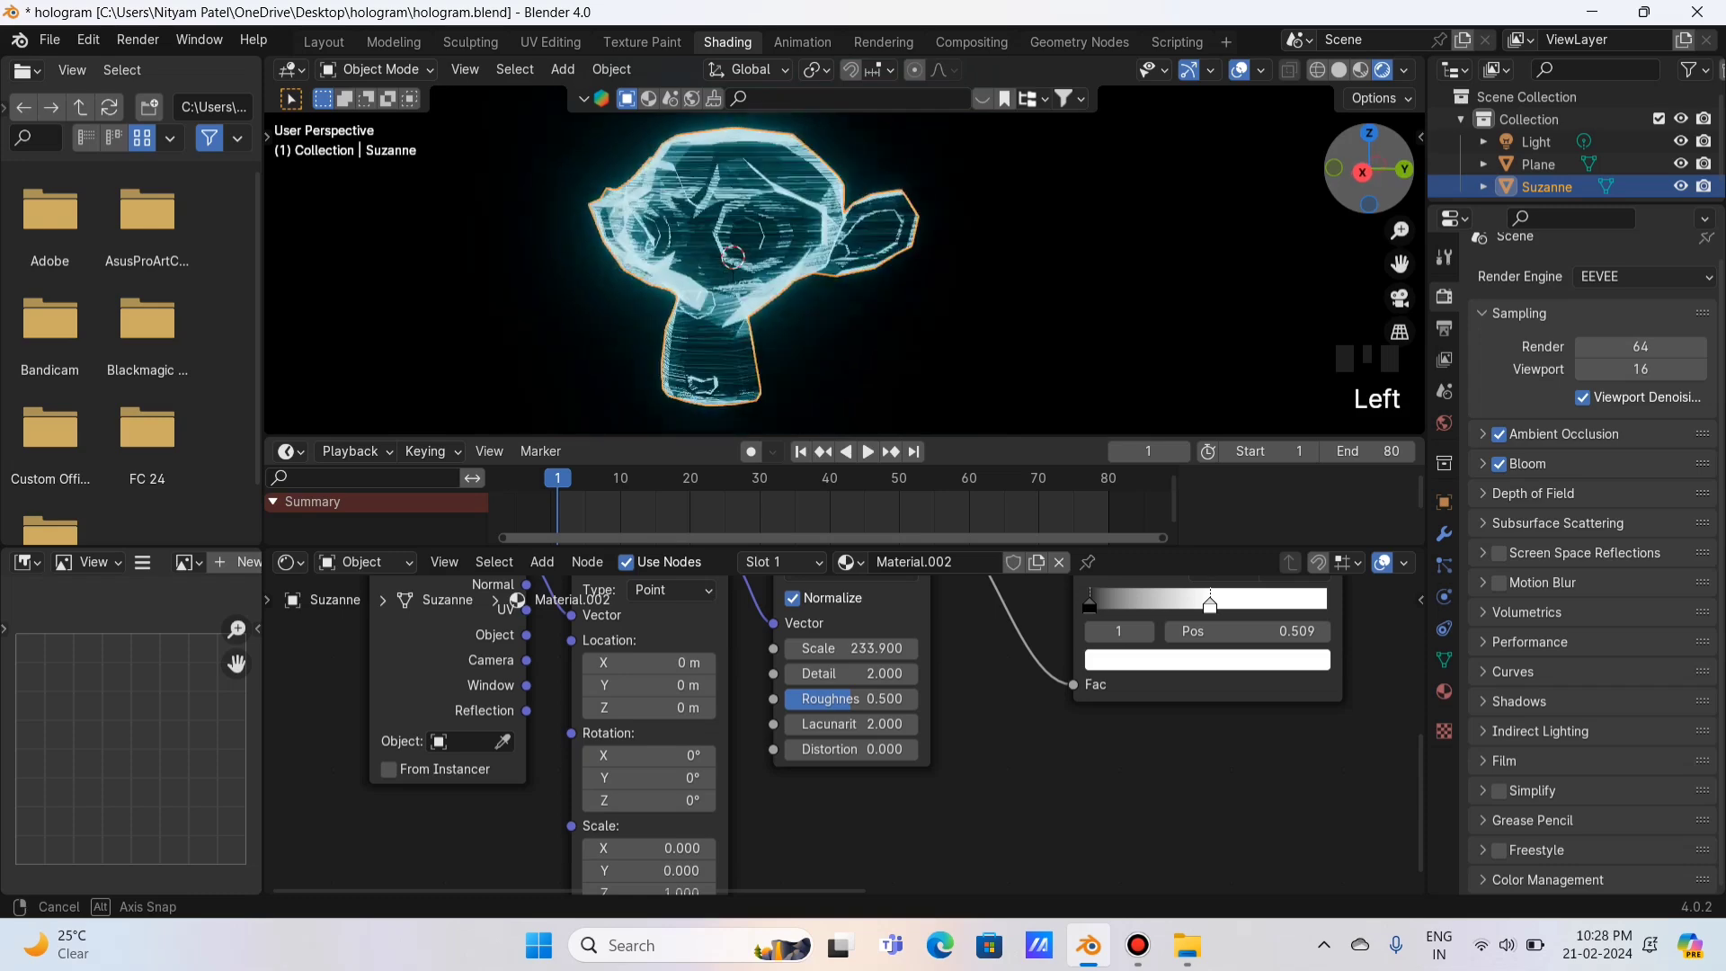
mouse_move(676, 708)
mouse_down()
mouse_move(732, 707)
mouse_move(676, 707)
mouse_up()
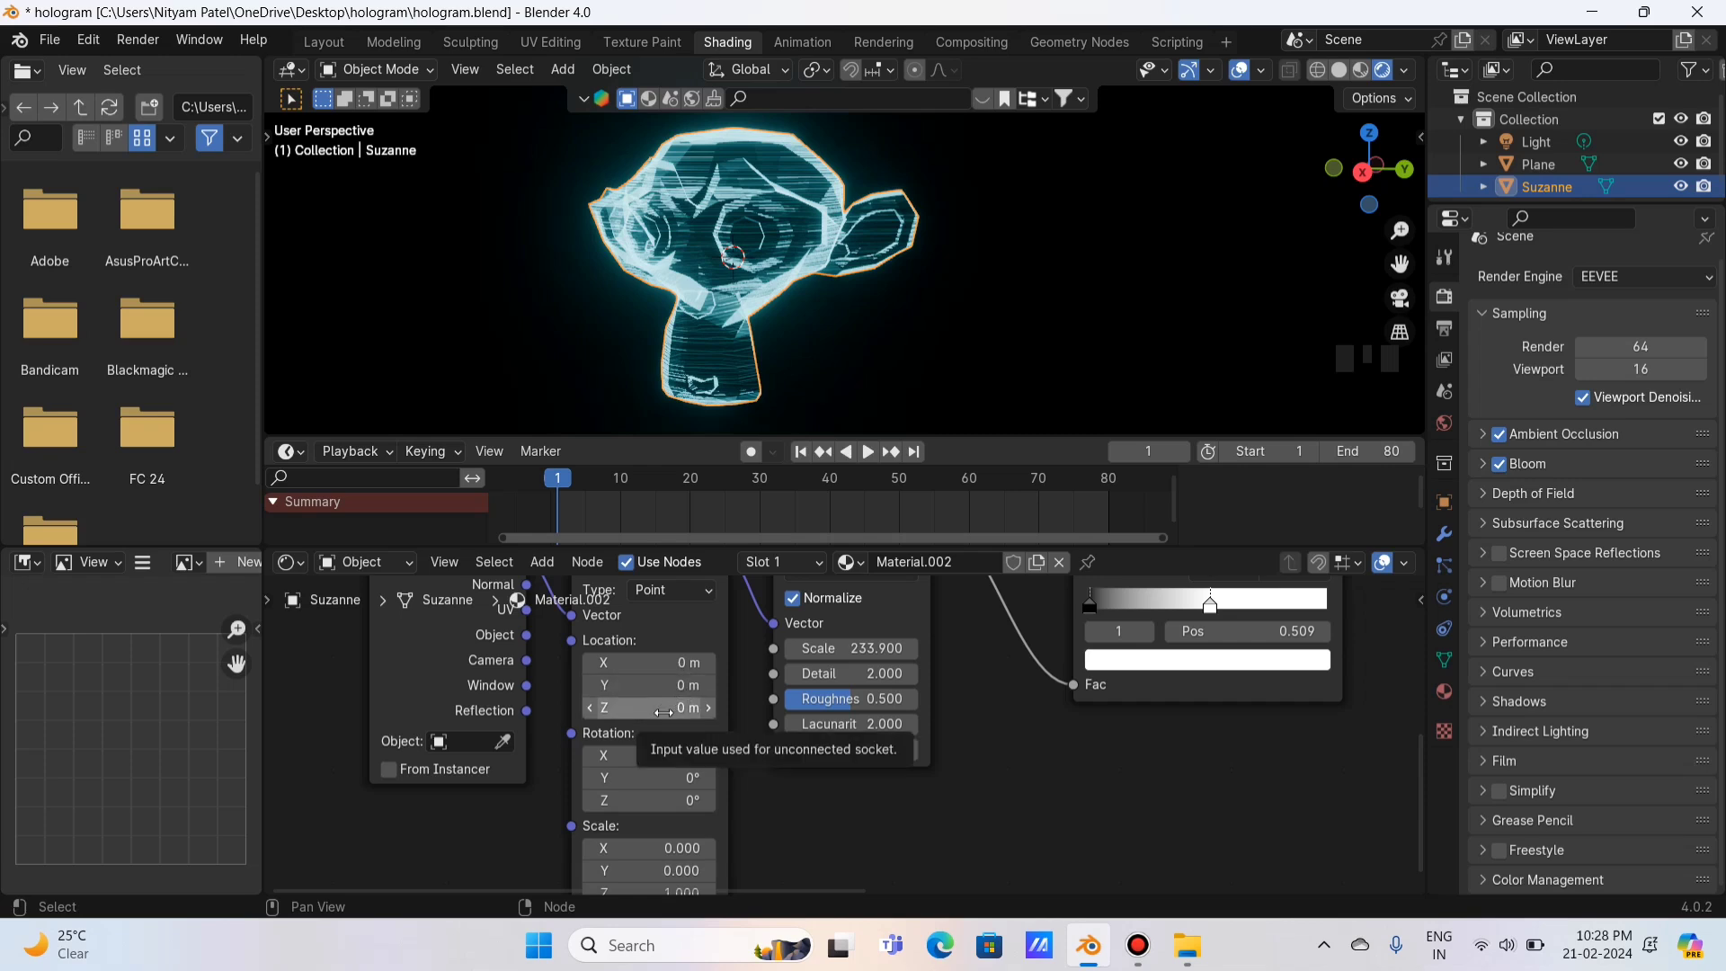
key(i)
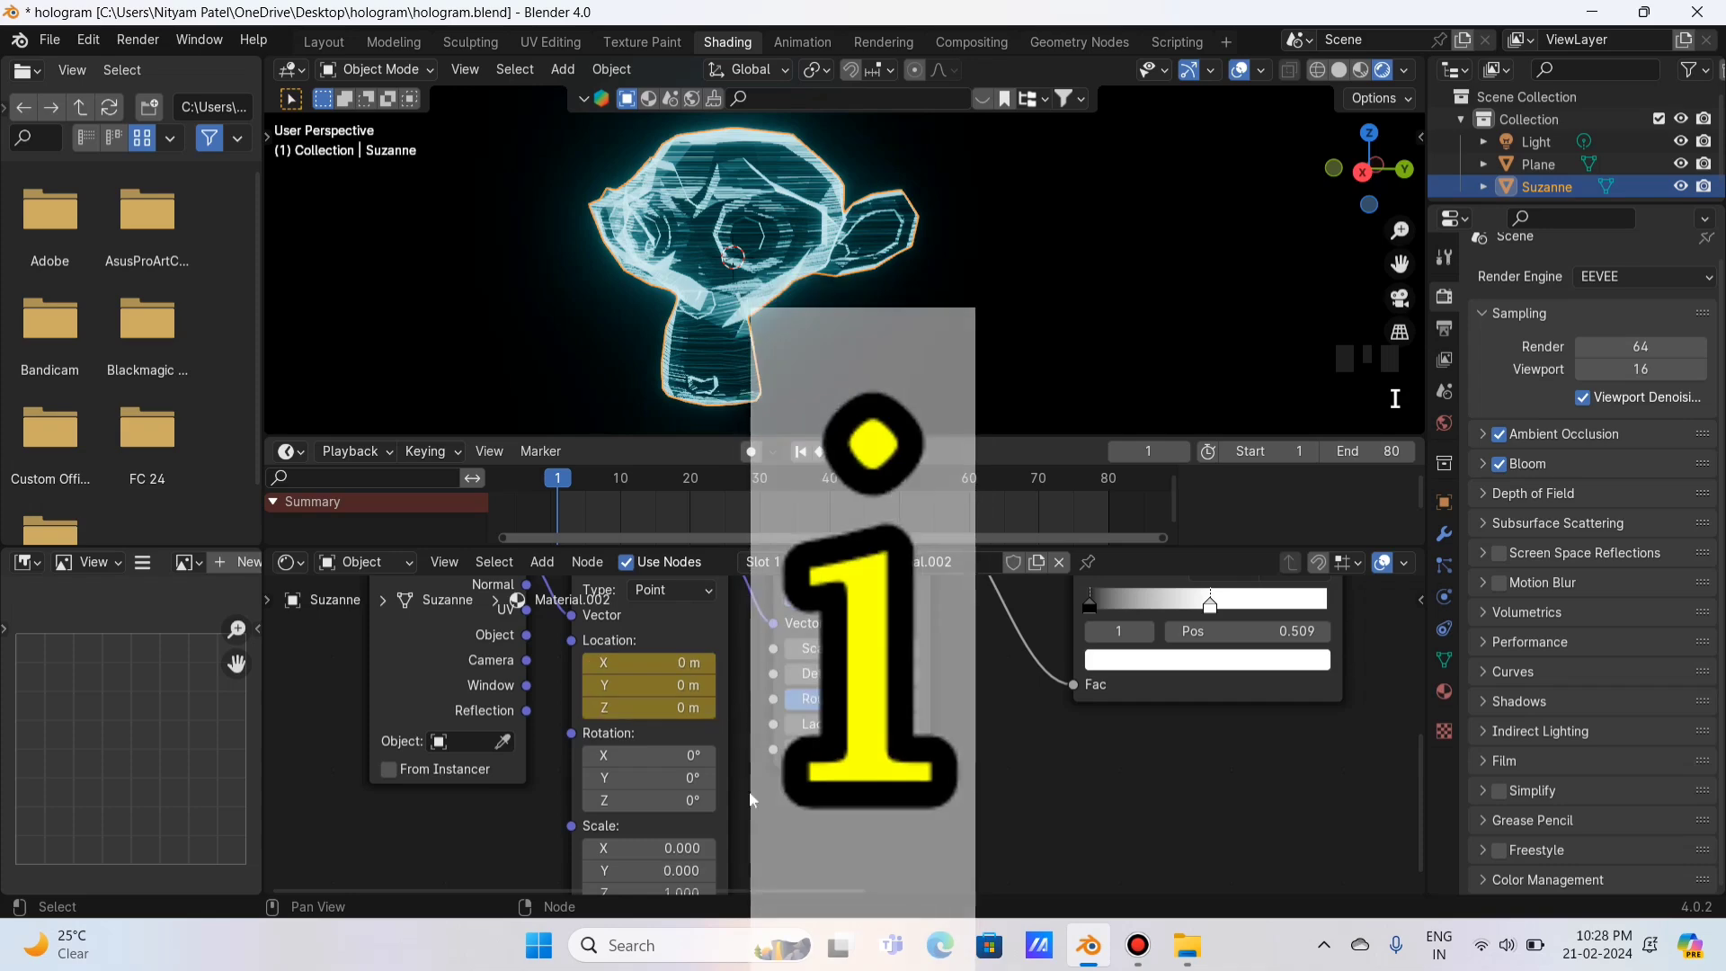
Step: Select the Mapping node, enlarge the Timeline to expose the Material.002 channel and deselect the frame 1 keyframes
scroll(773, 785, down, 2)
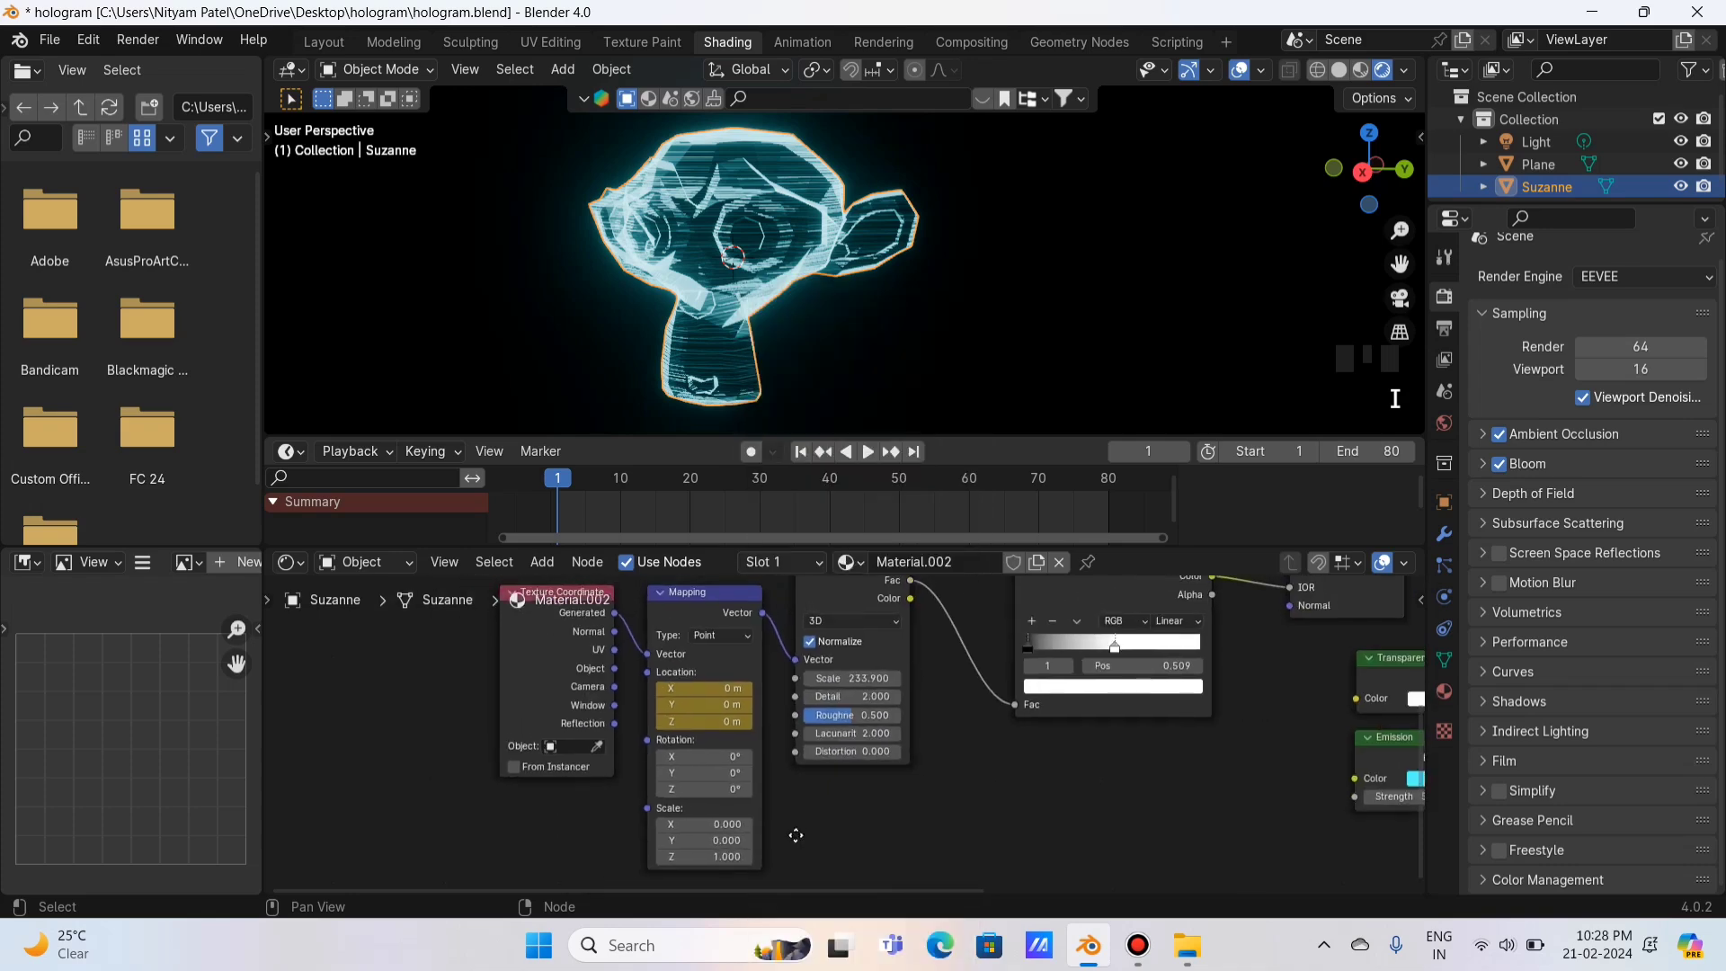
click(713, 644)
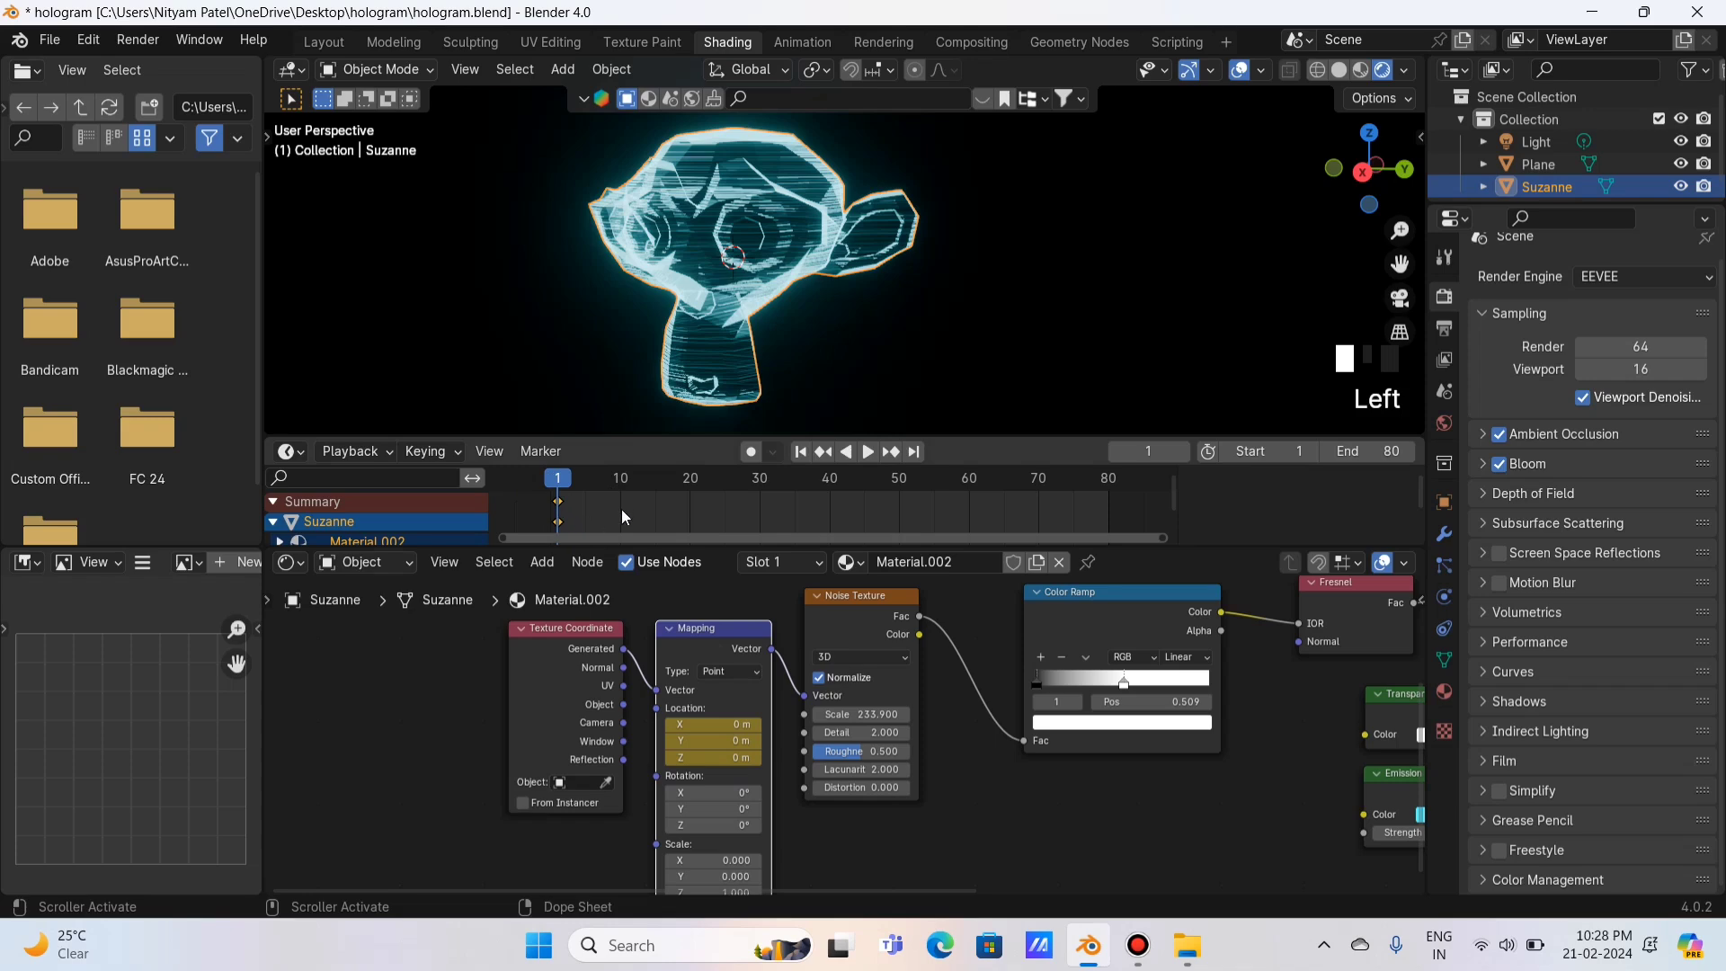
drag(657, 436, 655, 410)
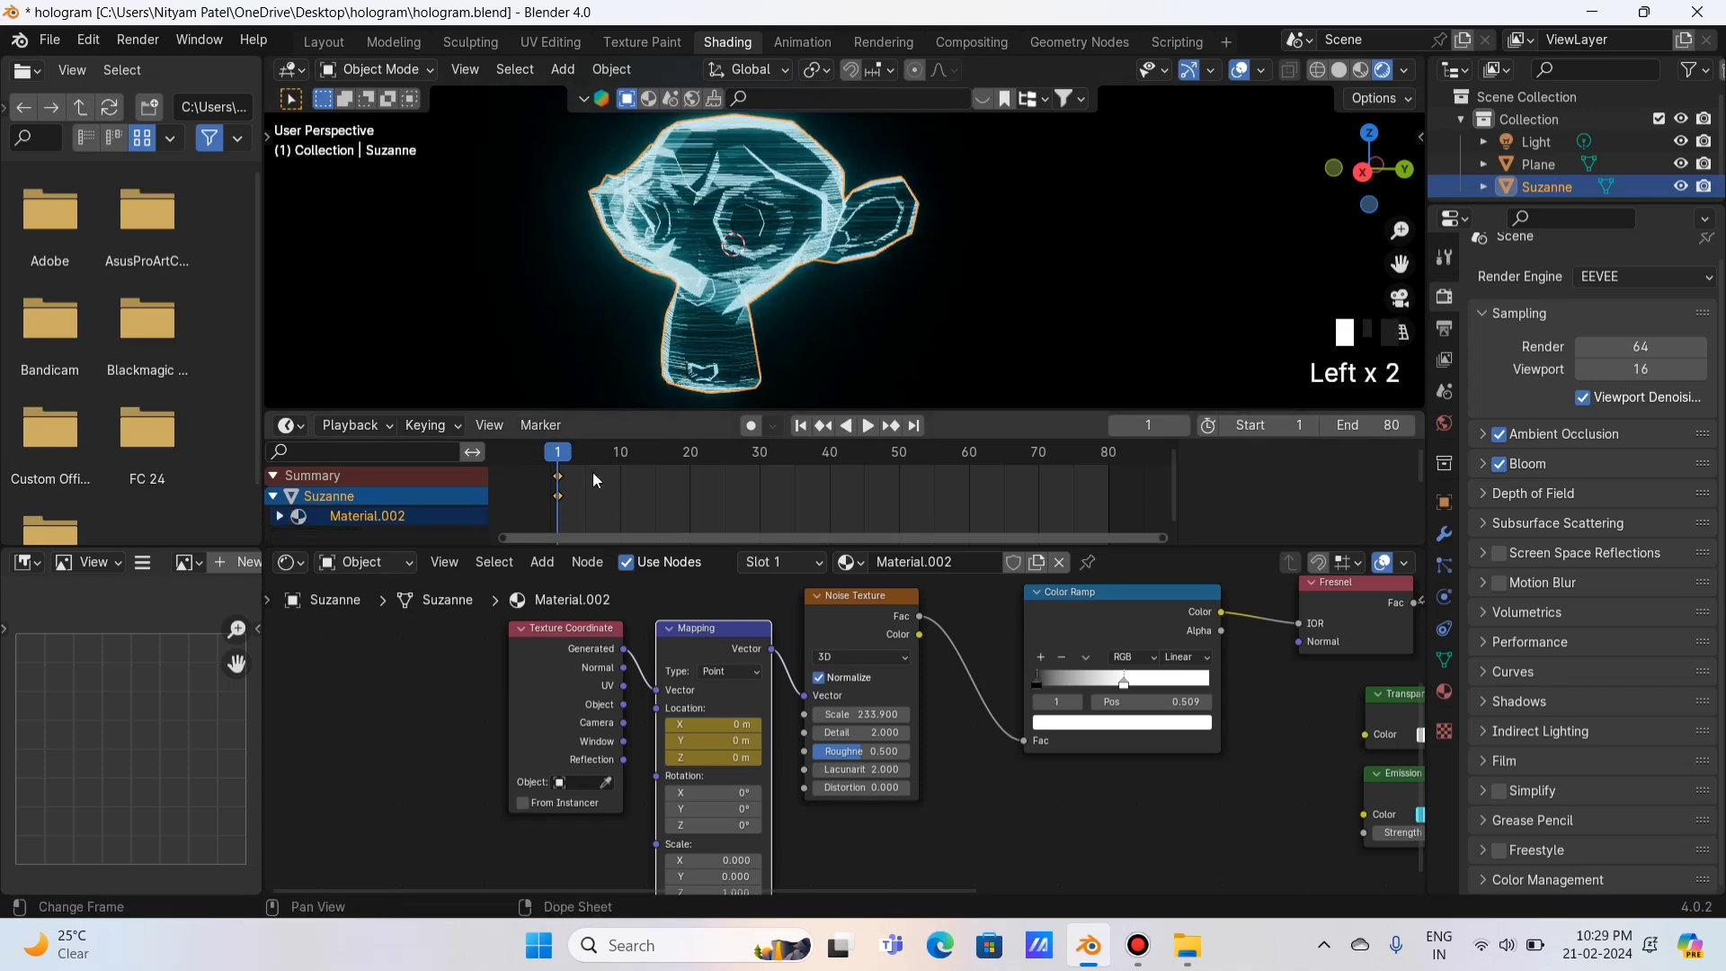
click(580, 499)
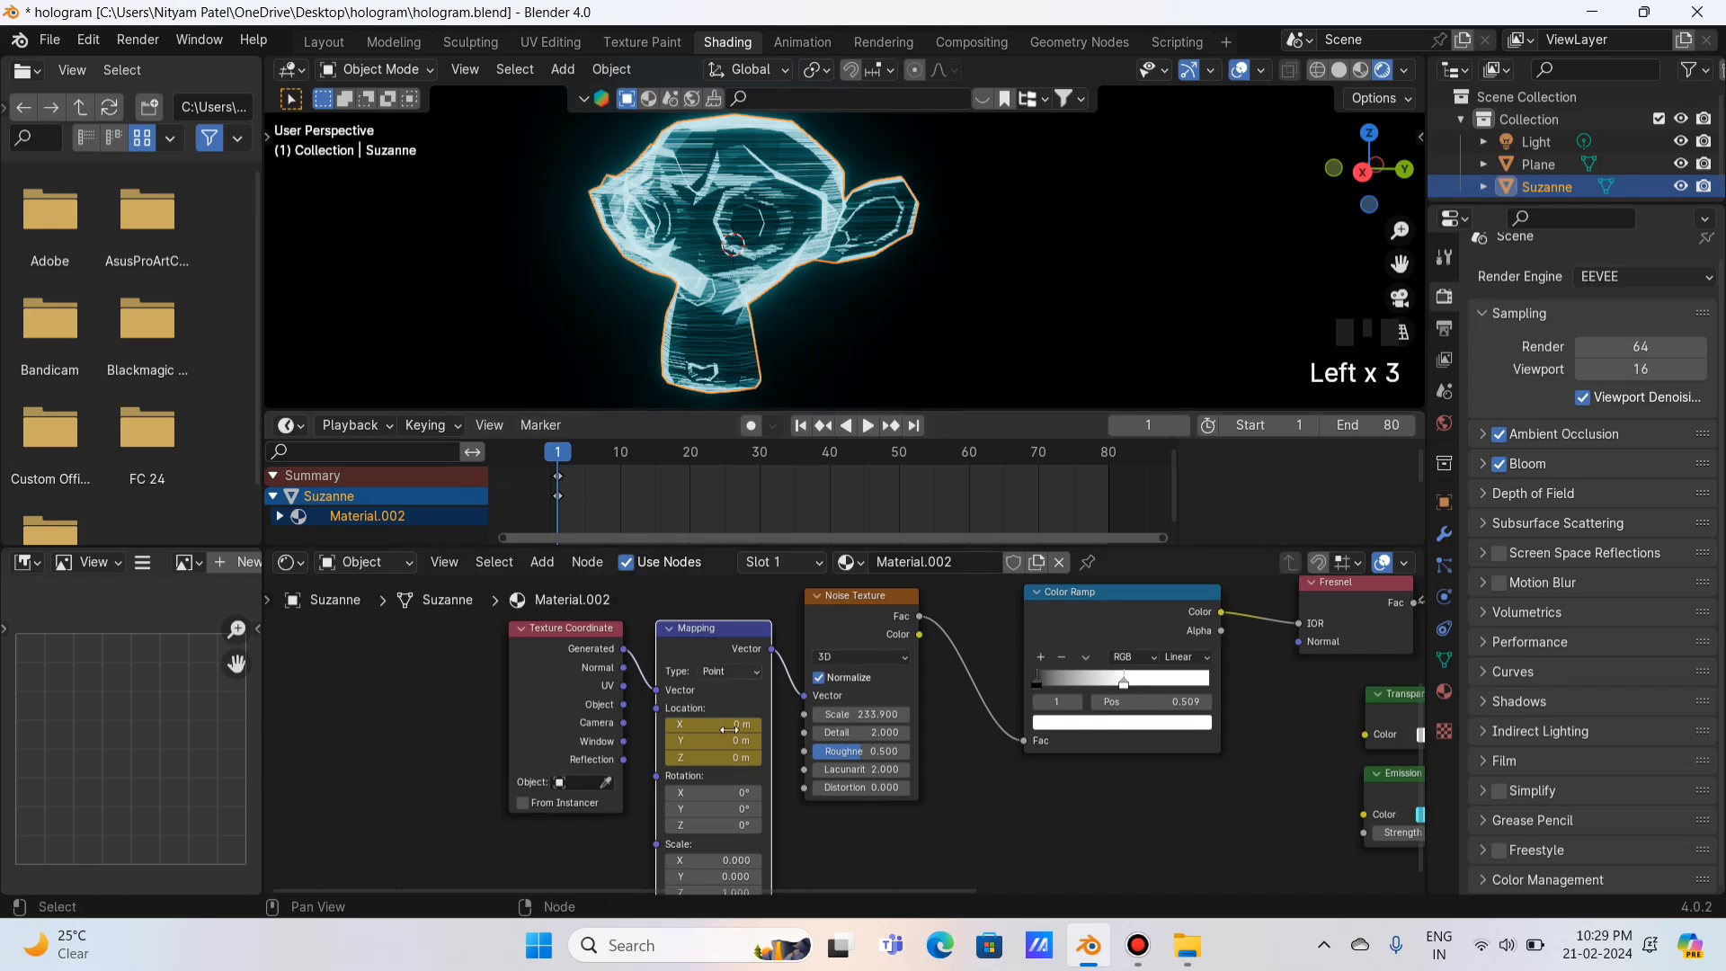
Step: Insert a keyframe at frame 1 on the Noise Texture node's Scale and select that node
scroll(939, 796, up, 3)
scroll(943, 795, up, 1)
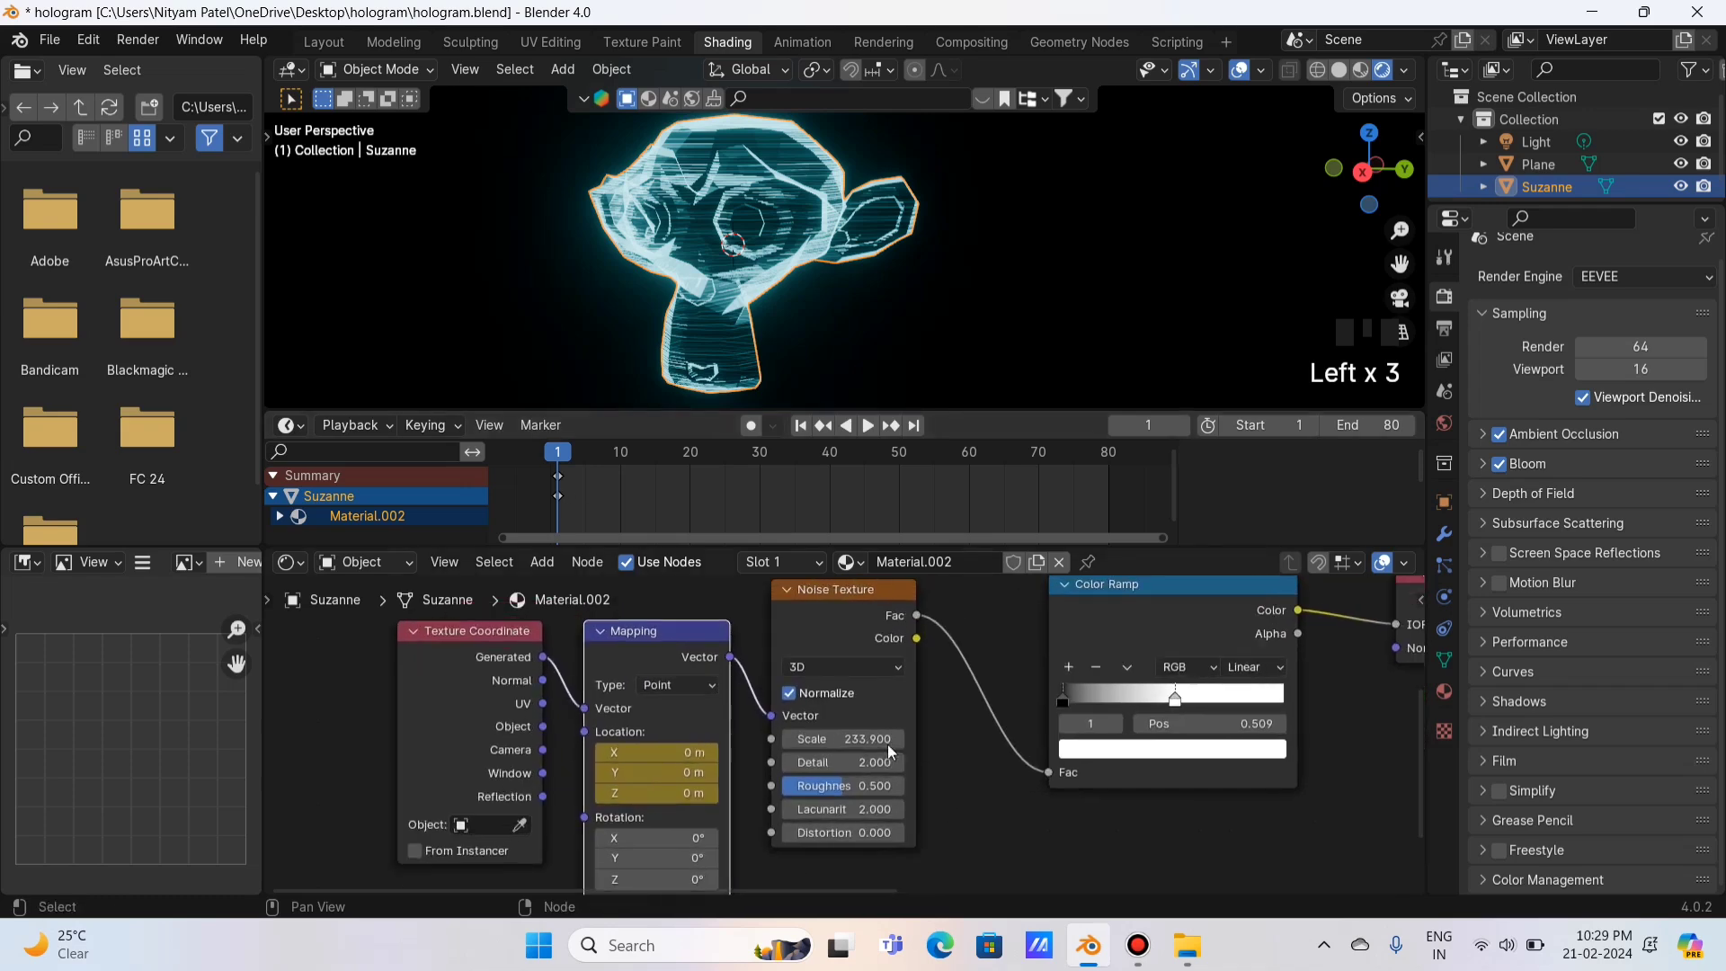
key(i)
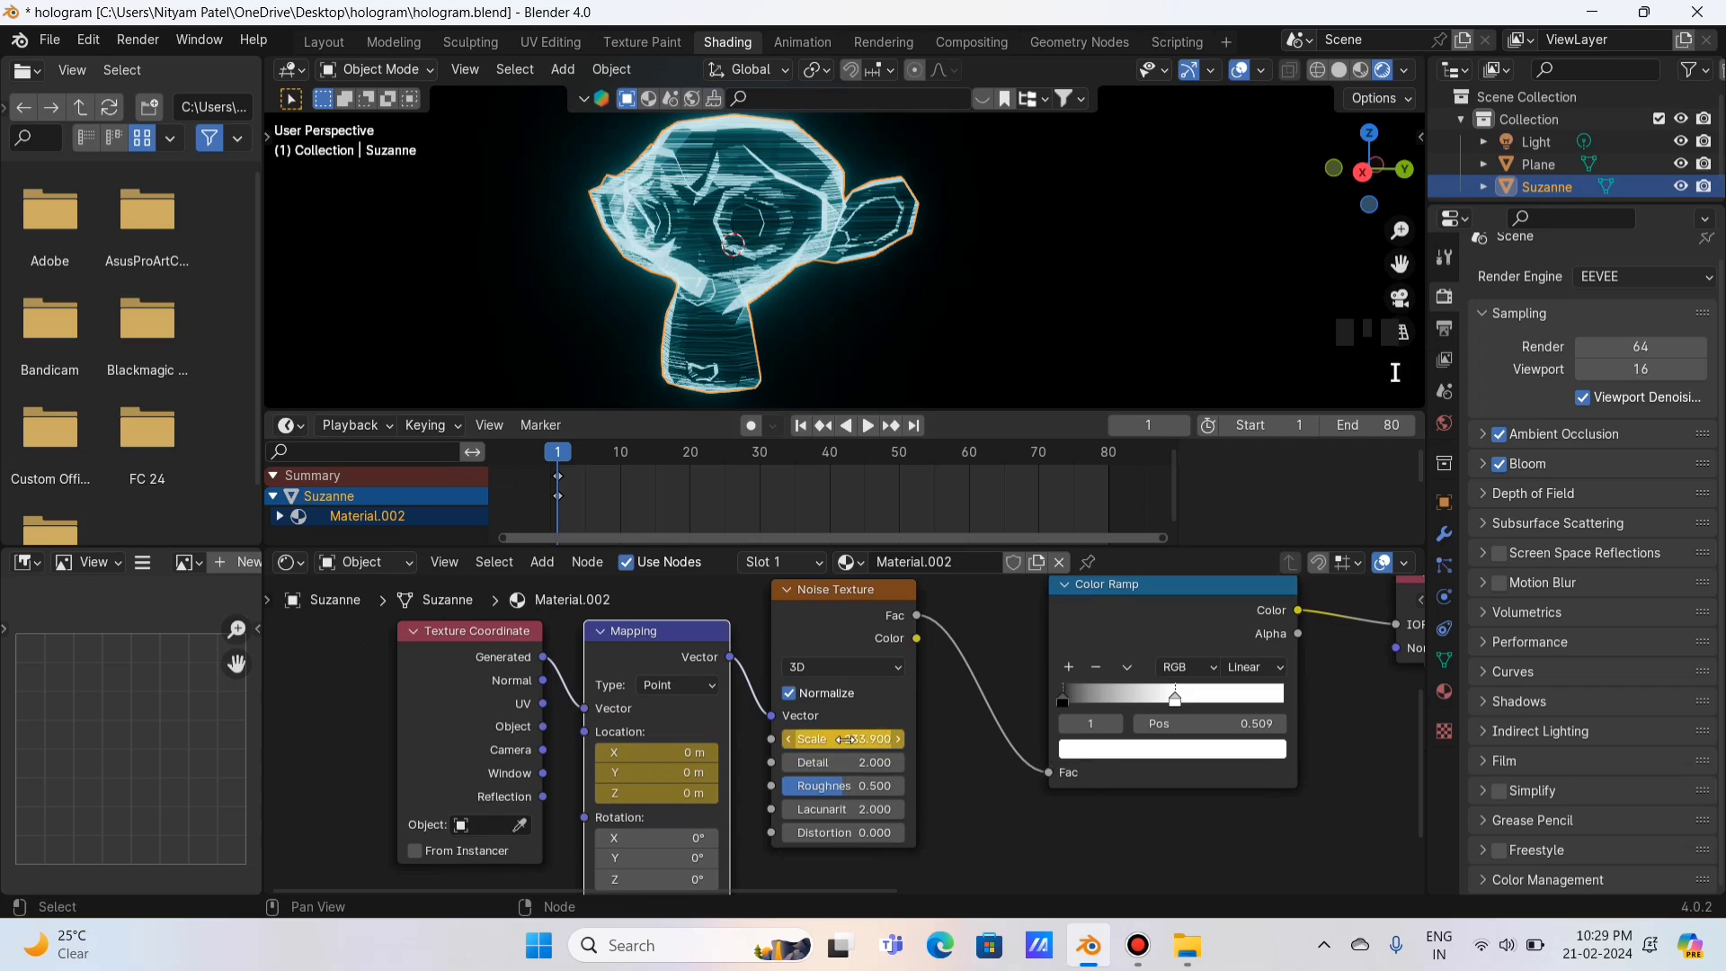
click(845, 612)
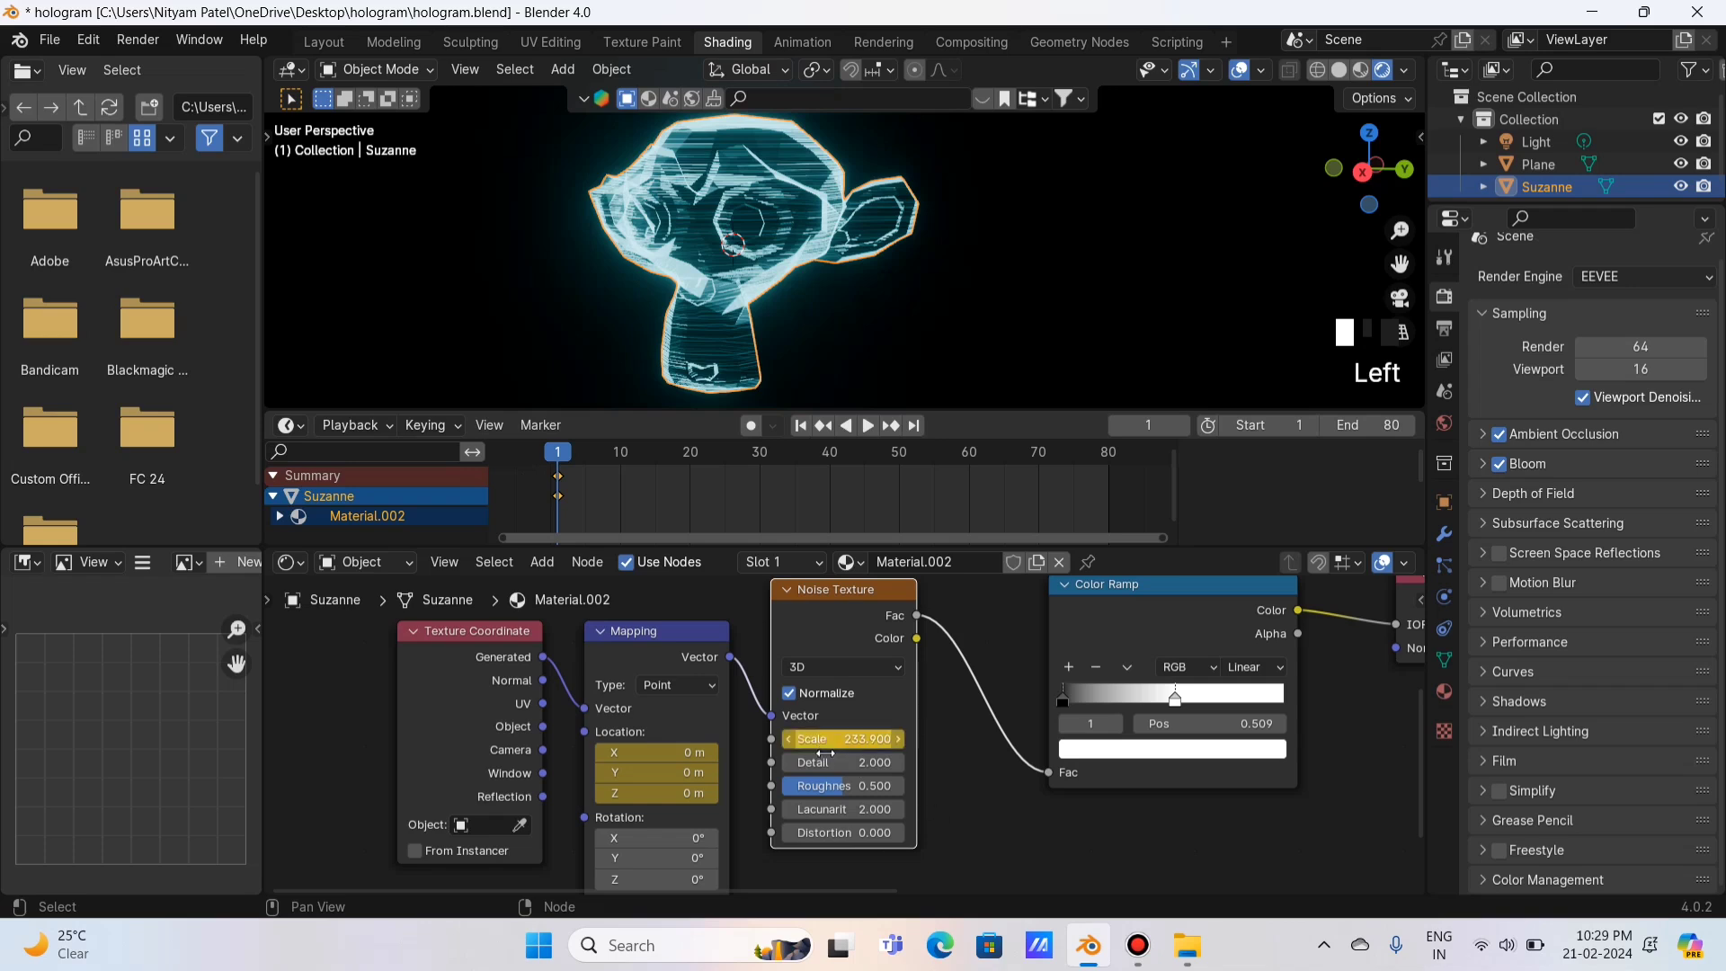
drag(842, 739, 829, 740)
Step: Select the Emission node and insert a keyframe at frame 1 on its Strength
middle_drag(1061, 823, 453, 718)
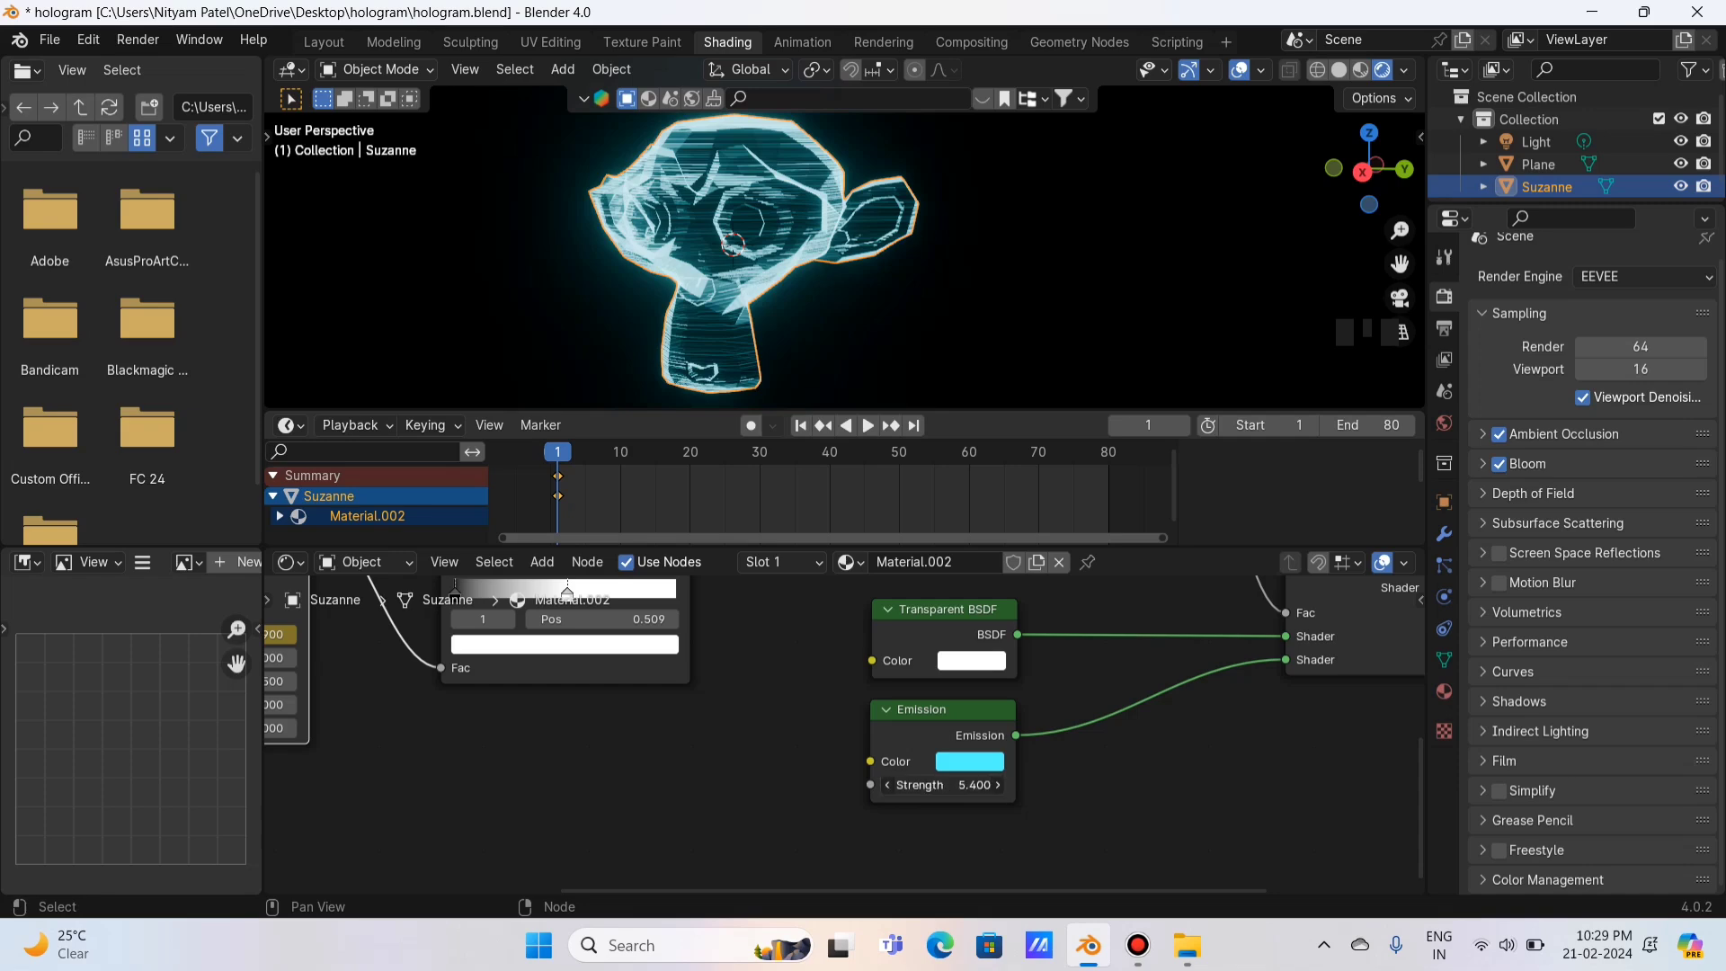
mouse_move(940, 784)
mouse_down()
mouse_move(970, 785)
mouse_move(921, 785)
mouse_move(975, 784)
mouse_move(940, 787)
mouse_up()
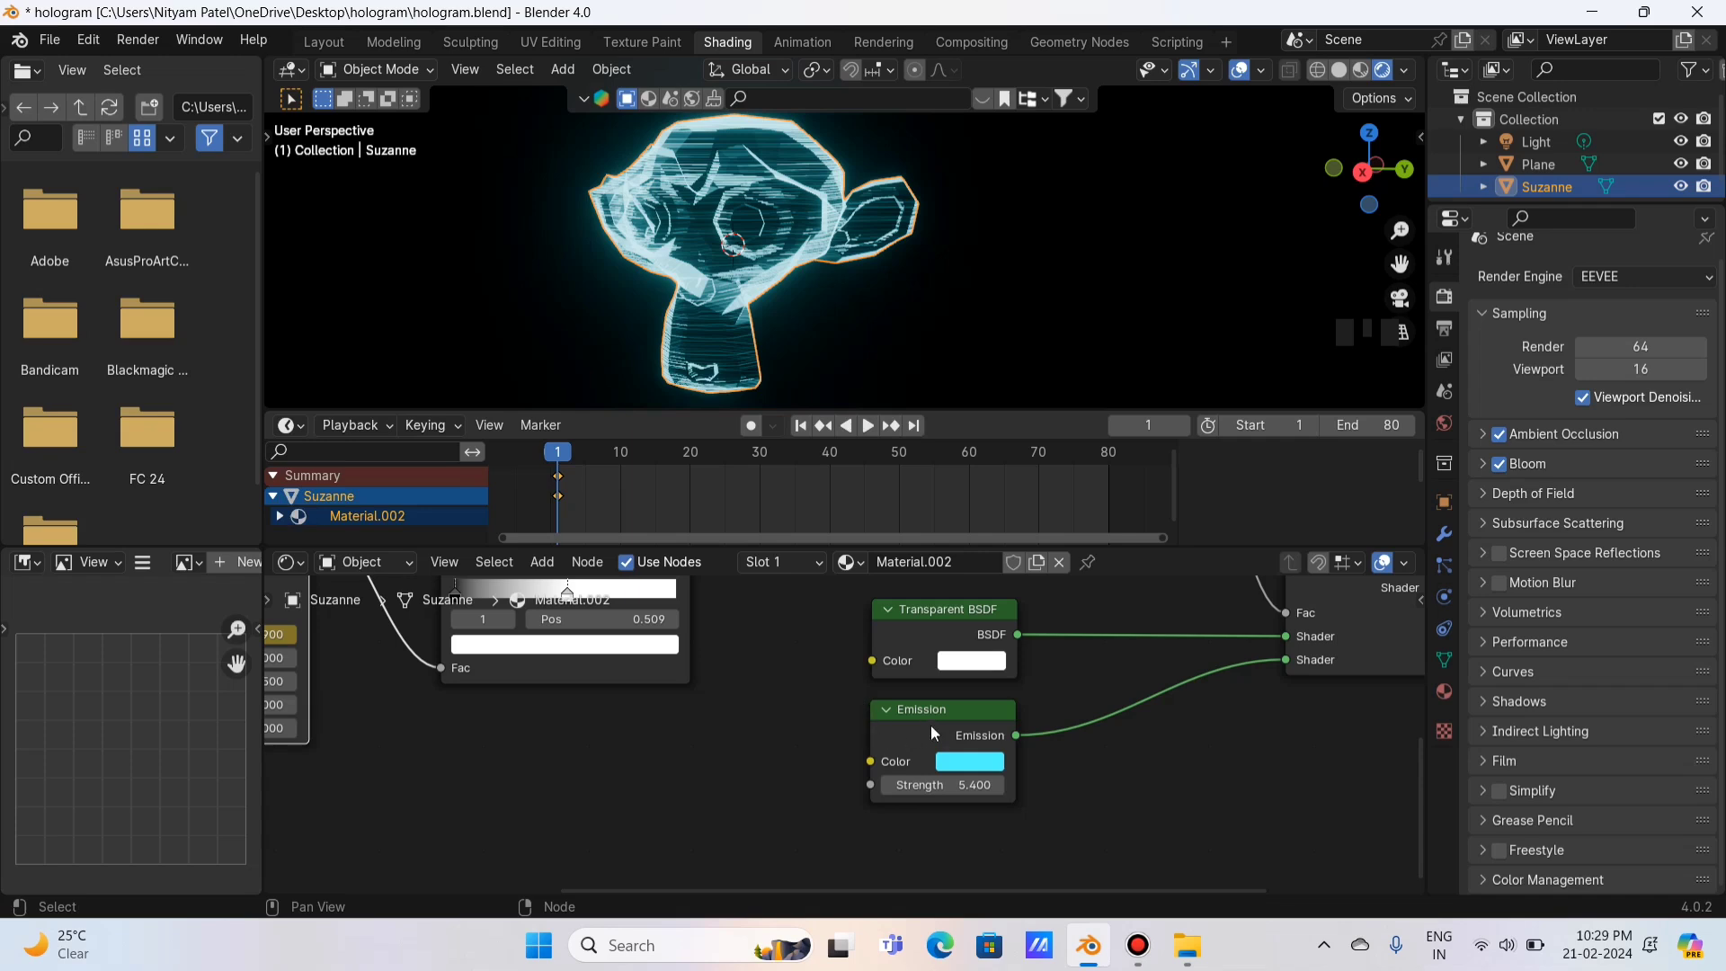
click(930, 725)
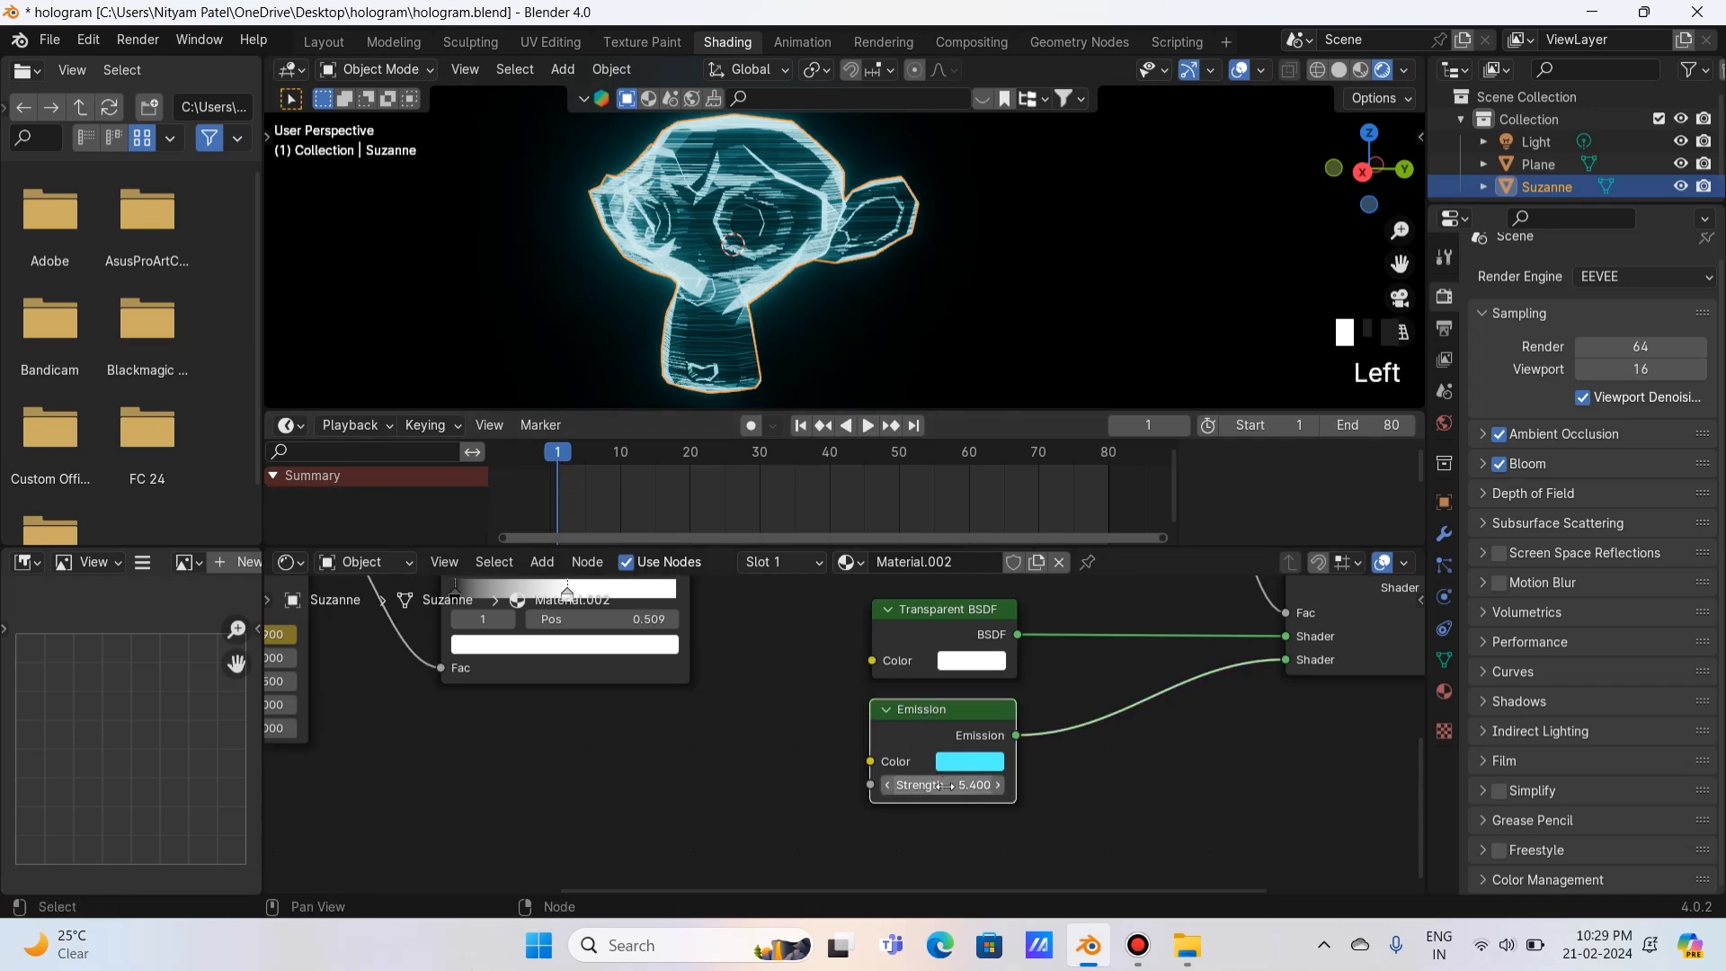
key(i)
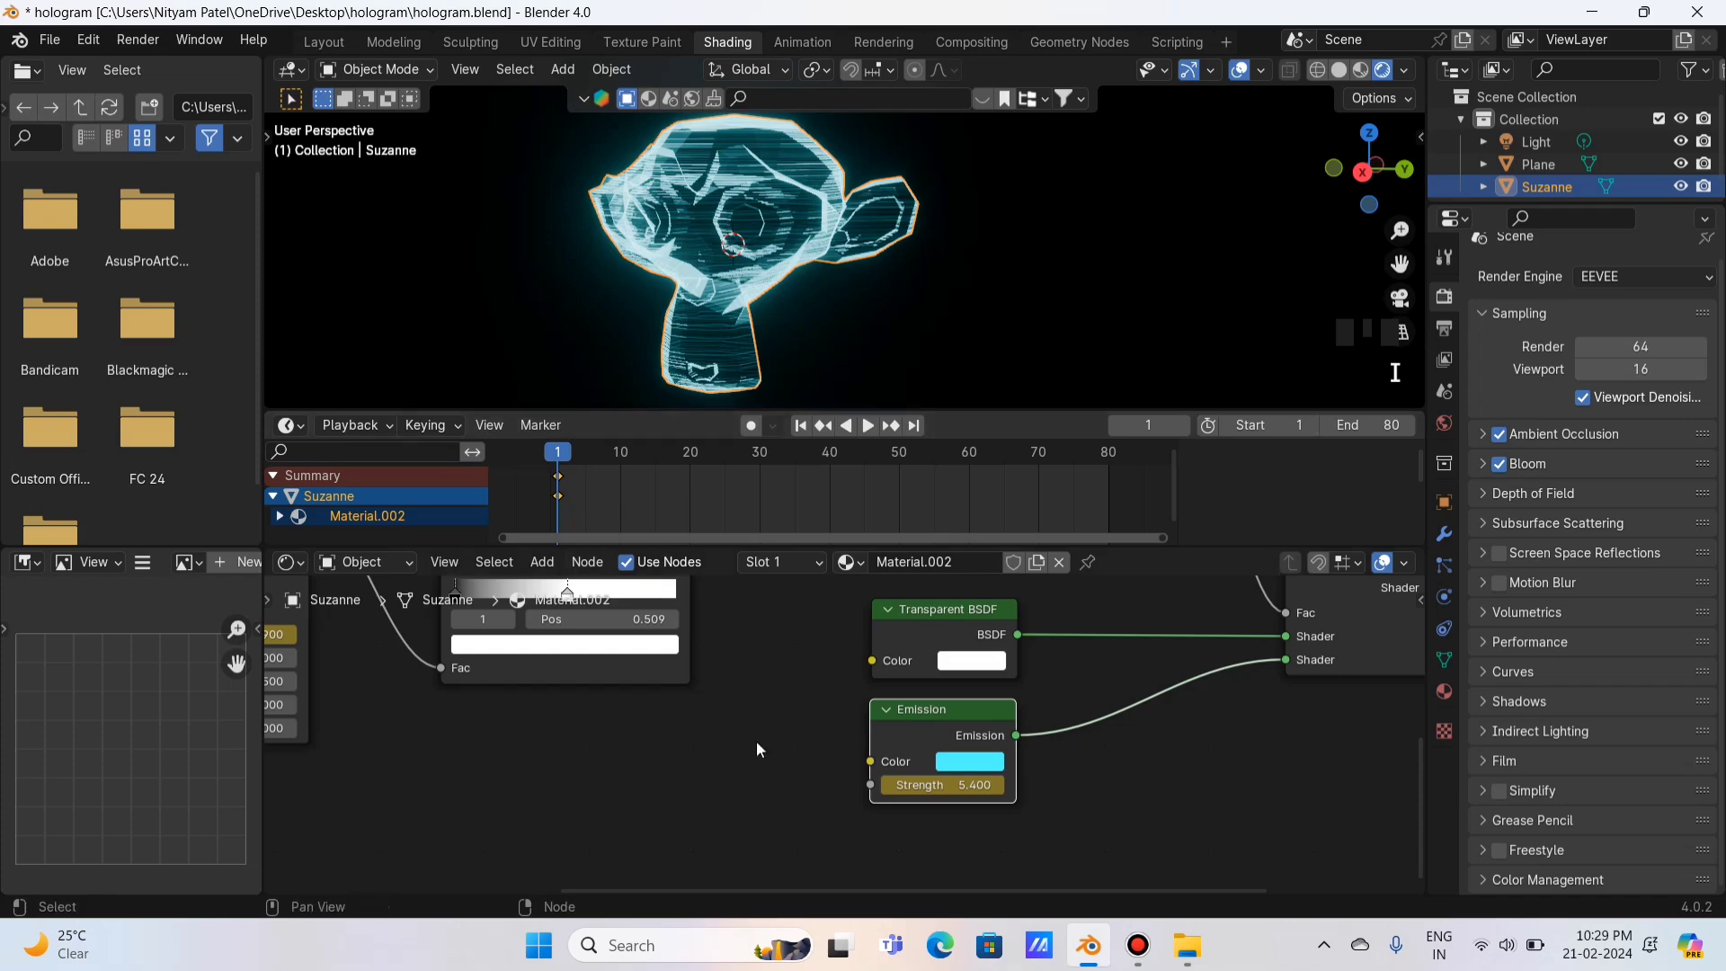
scroll(789, 793, down, 1)
scroll(789, 793, down, 4)
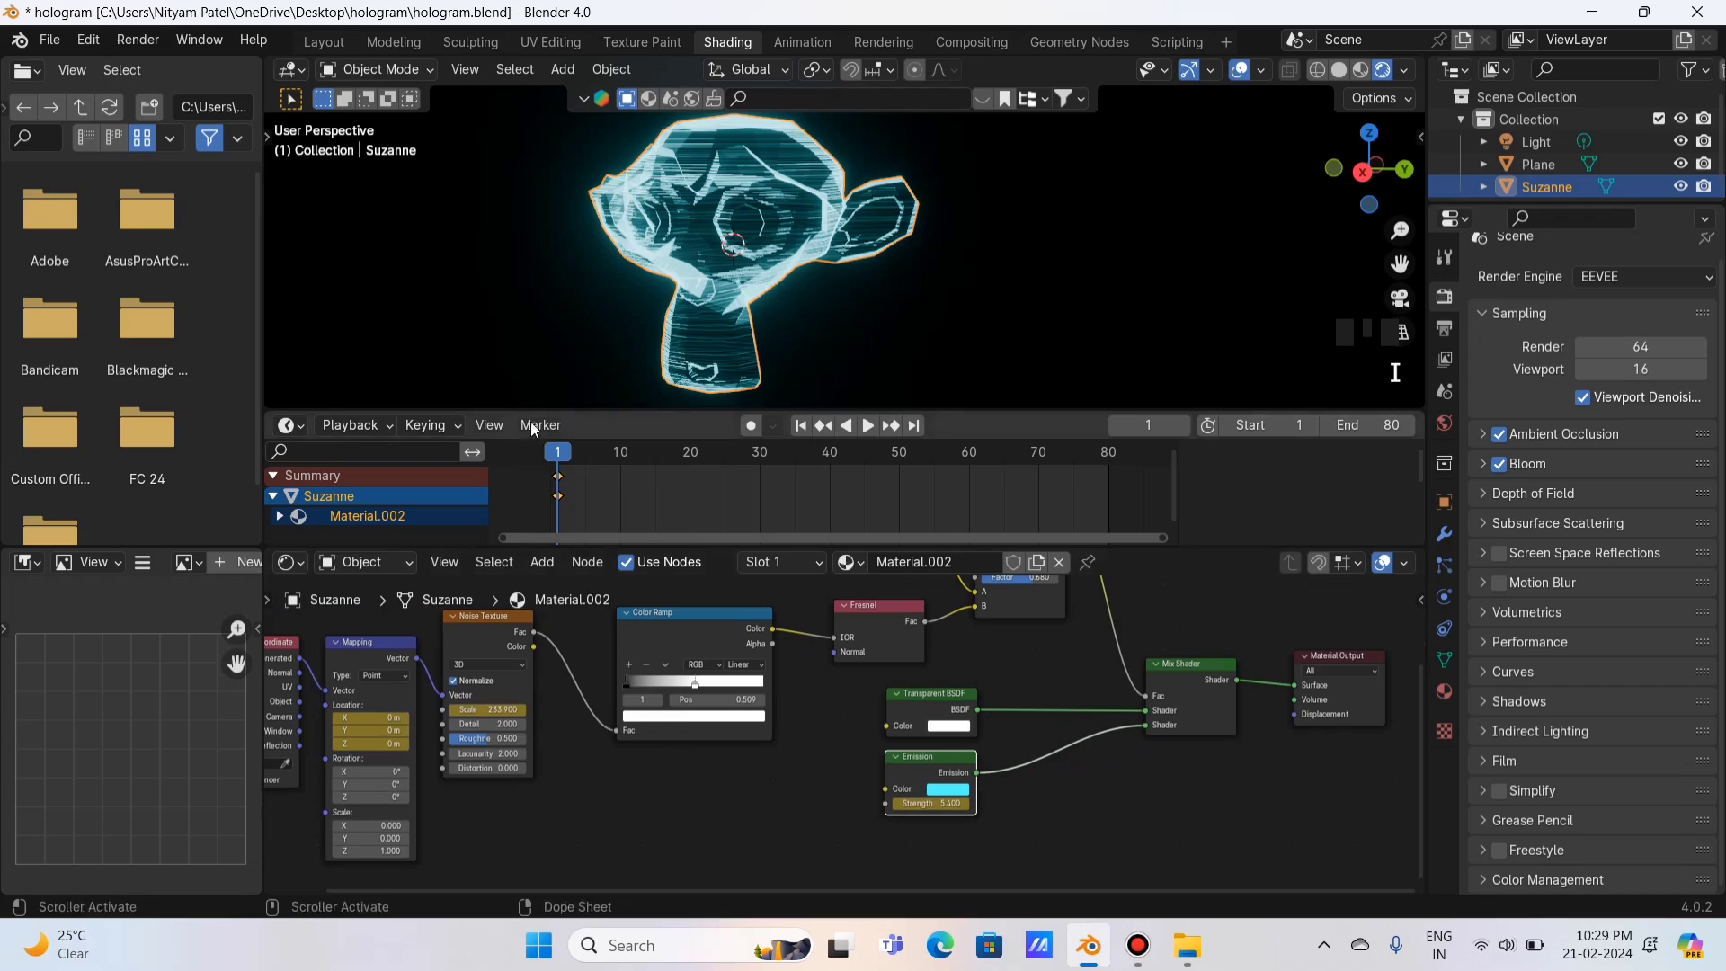
Step: Switch to the Layout workspace and split its 3D viewport horizontally, keeping the rendered Suzanne in the upper area
click(319, 43)
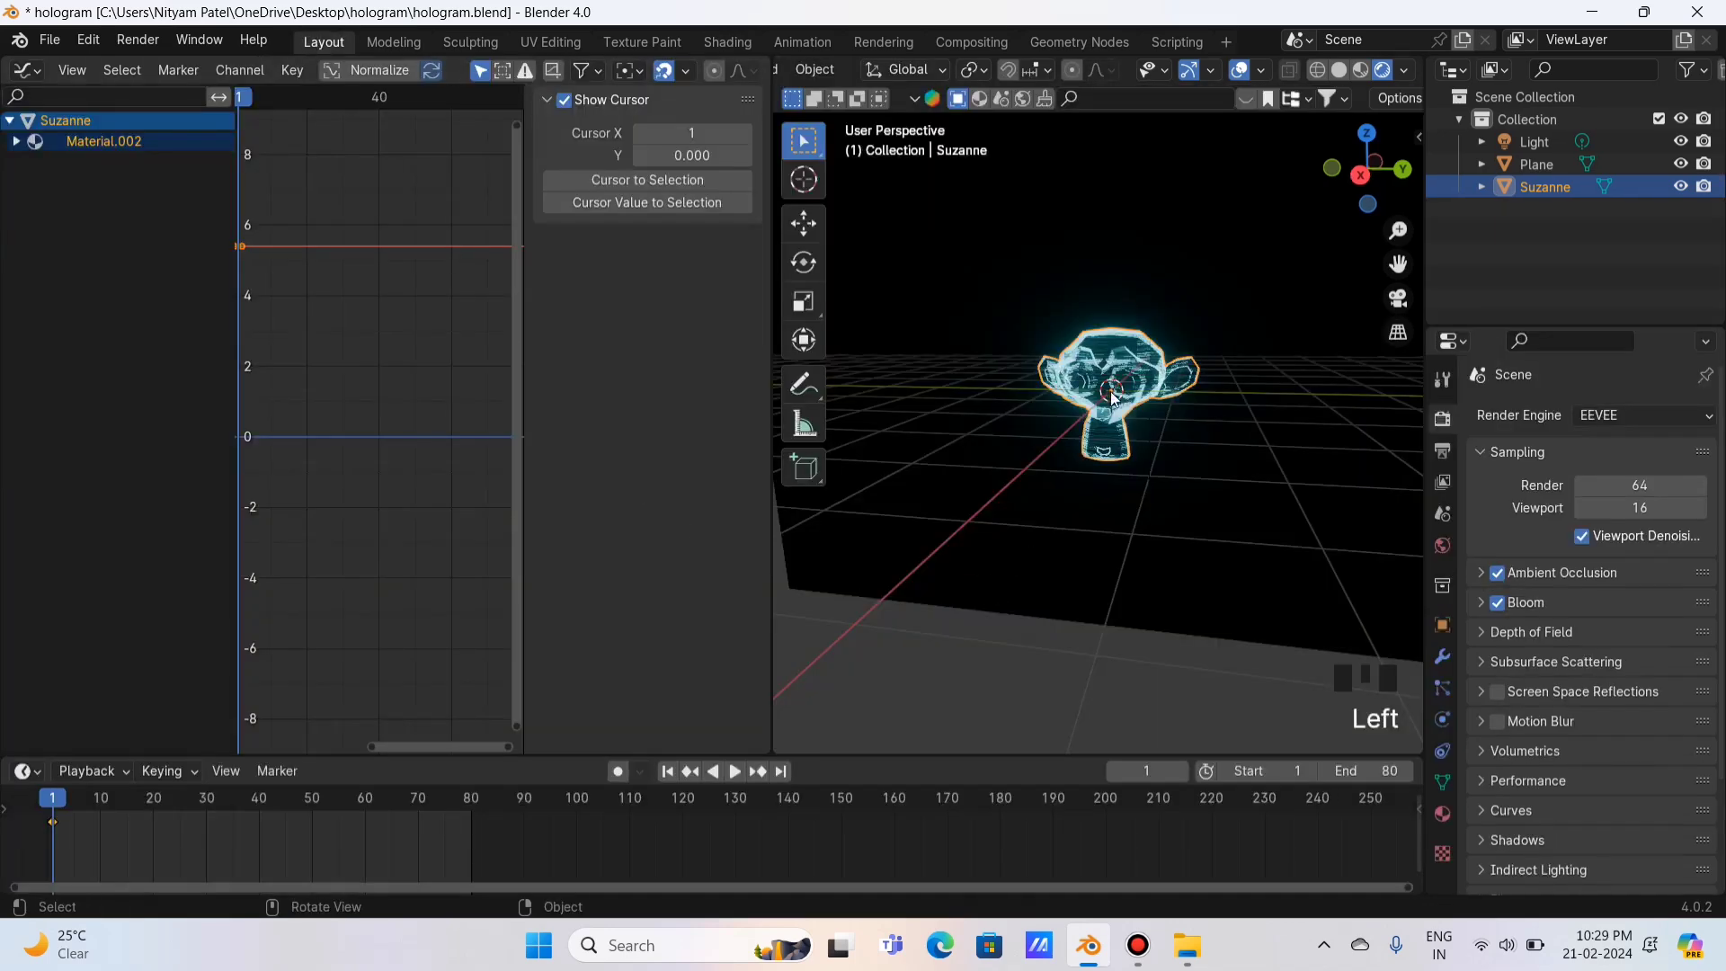
right_click(1059, 757)
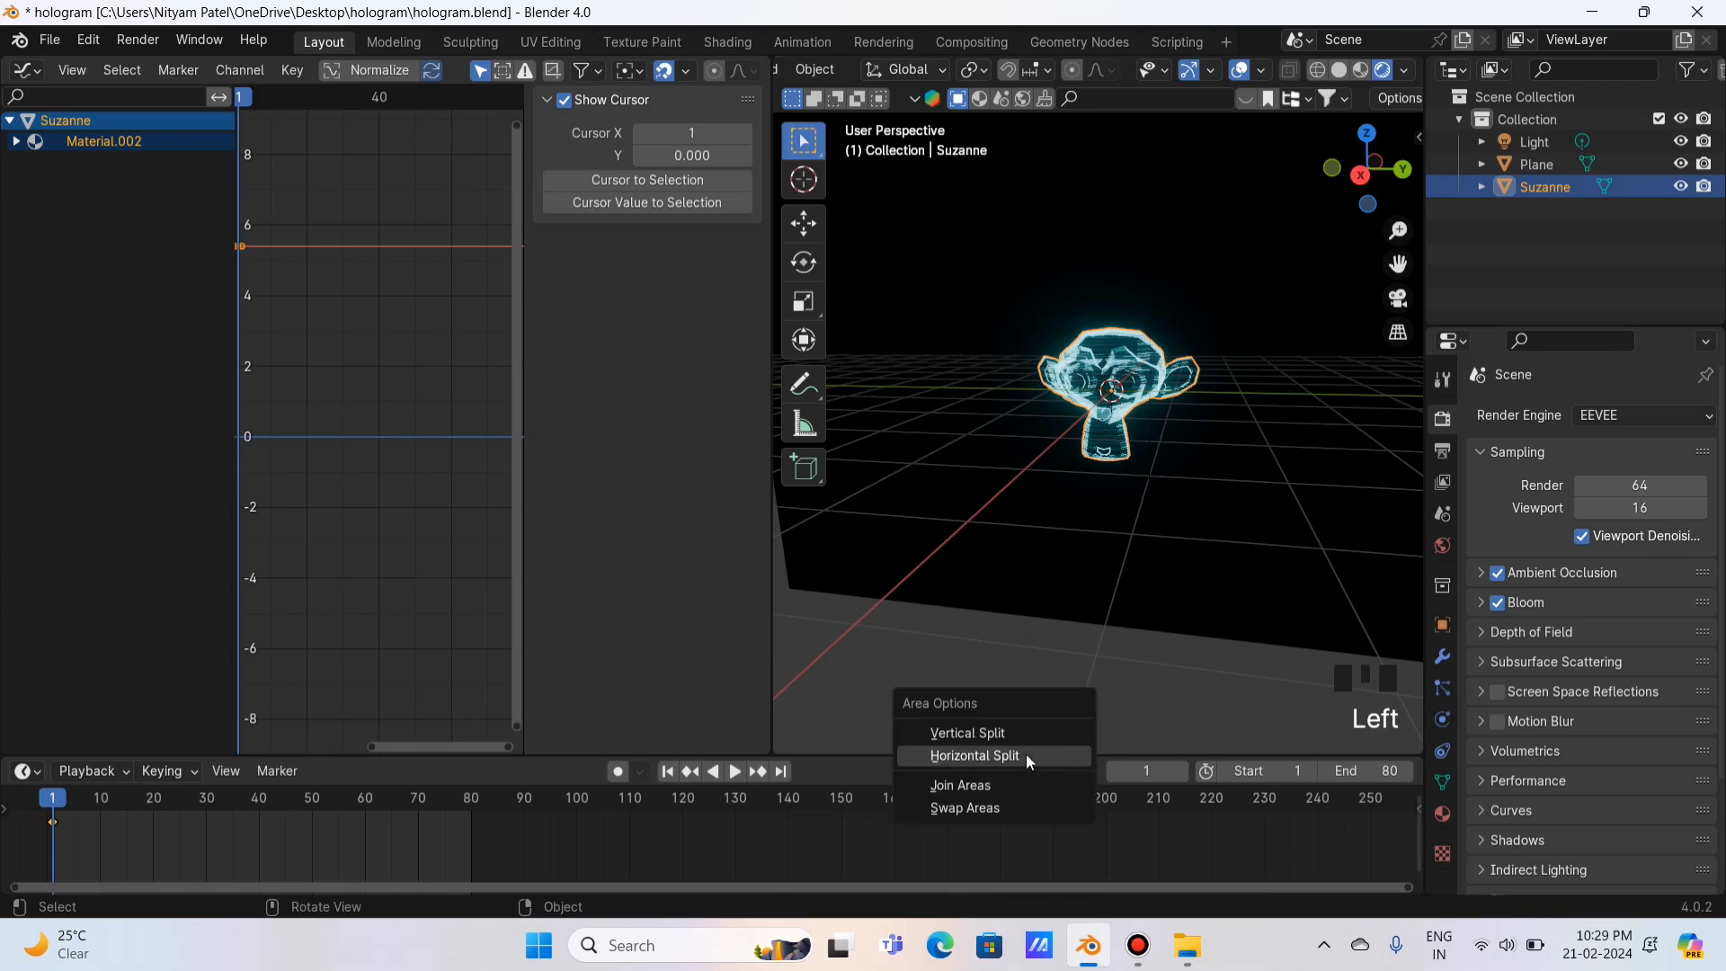
click(960, 753)
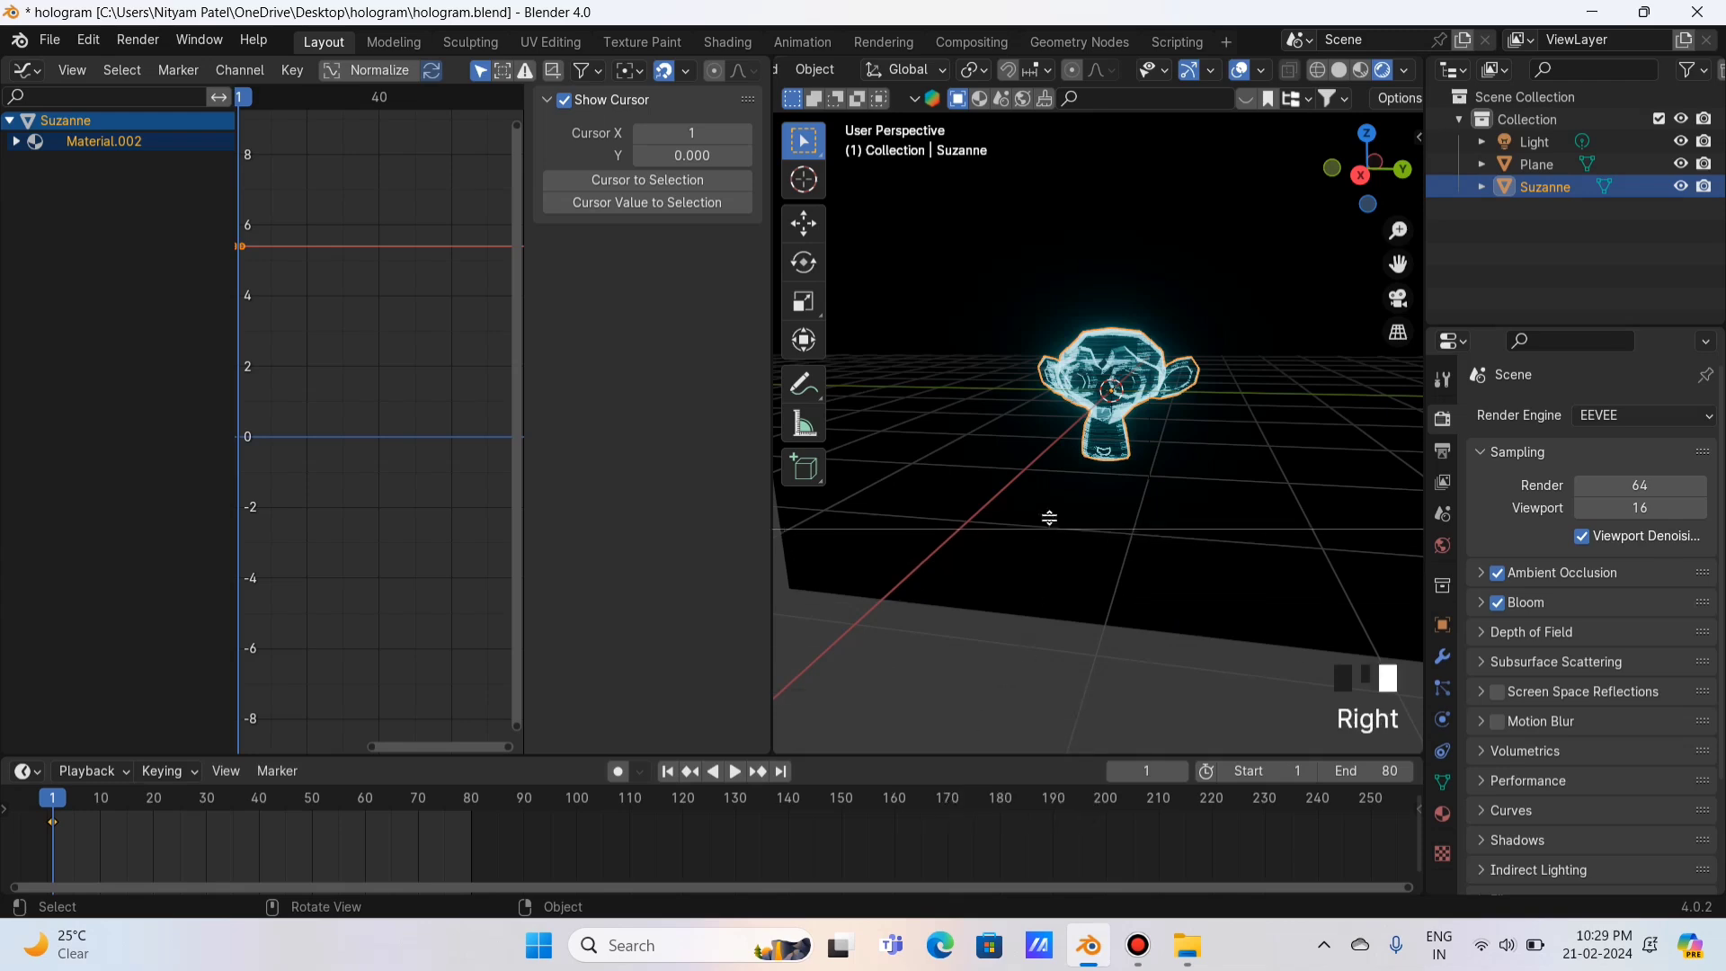
click(1079, 431)
scroll(1078, 409, up, 3)
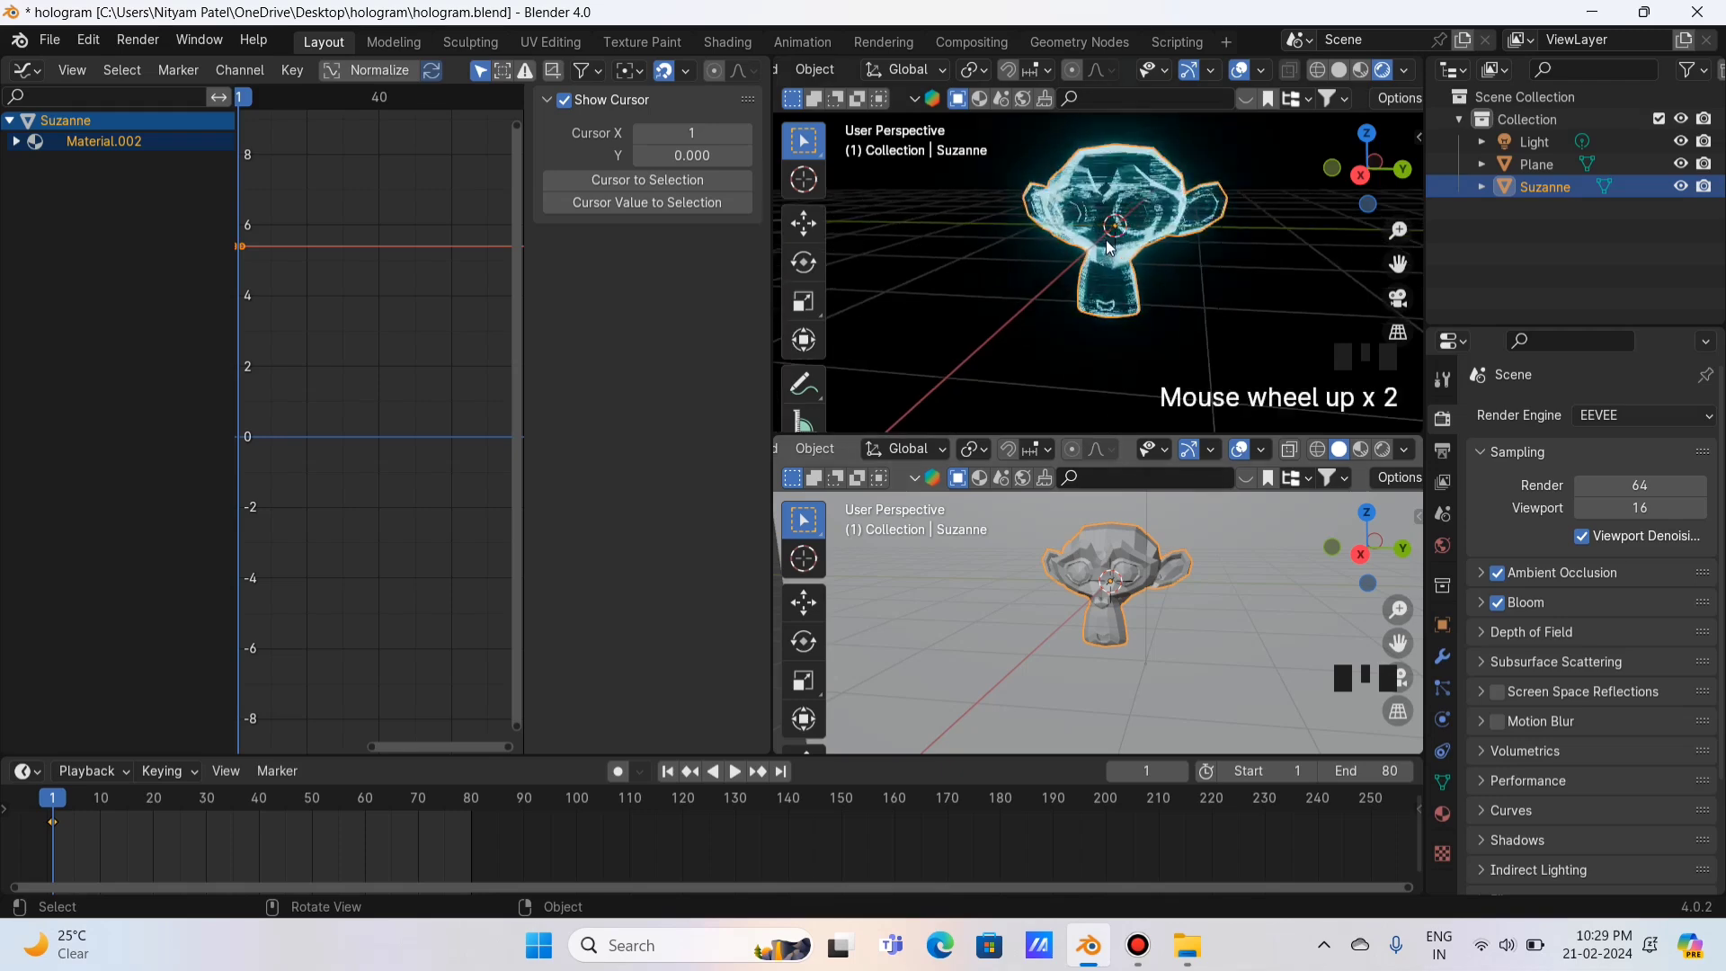
scroll(1077, 406, up, 2)
drag(1398, 263, 1276, 359)
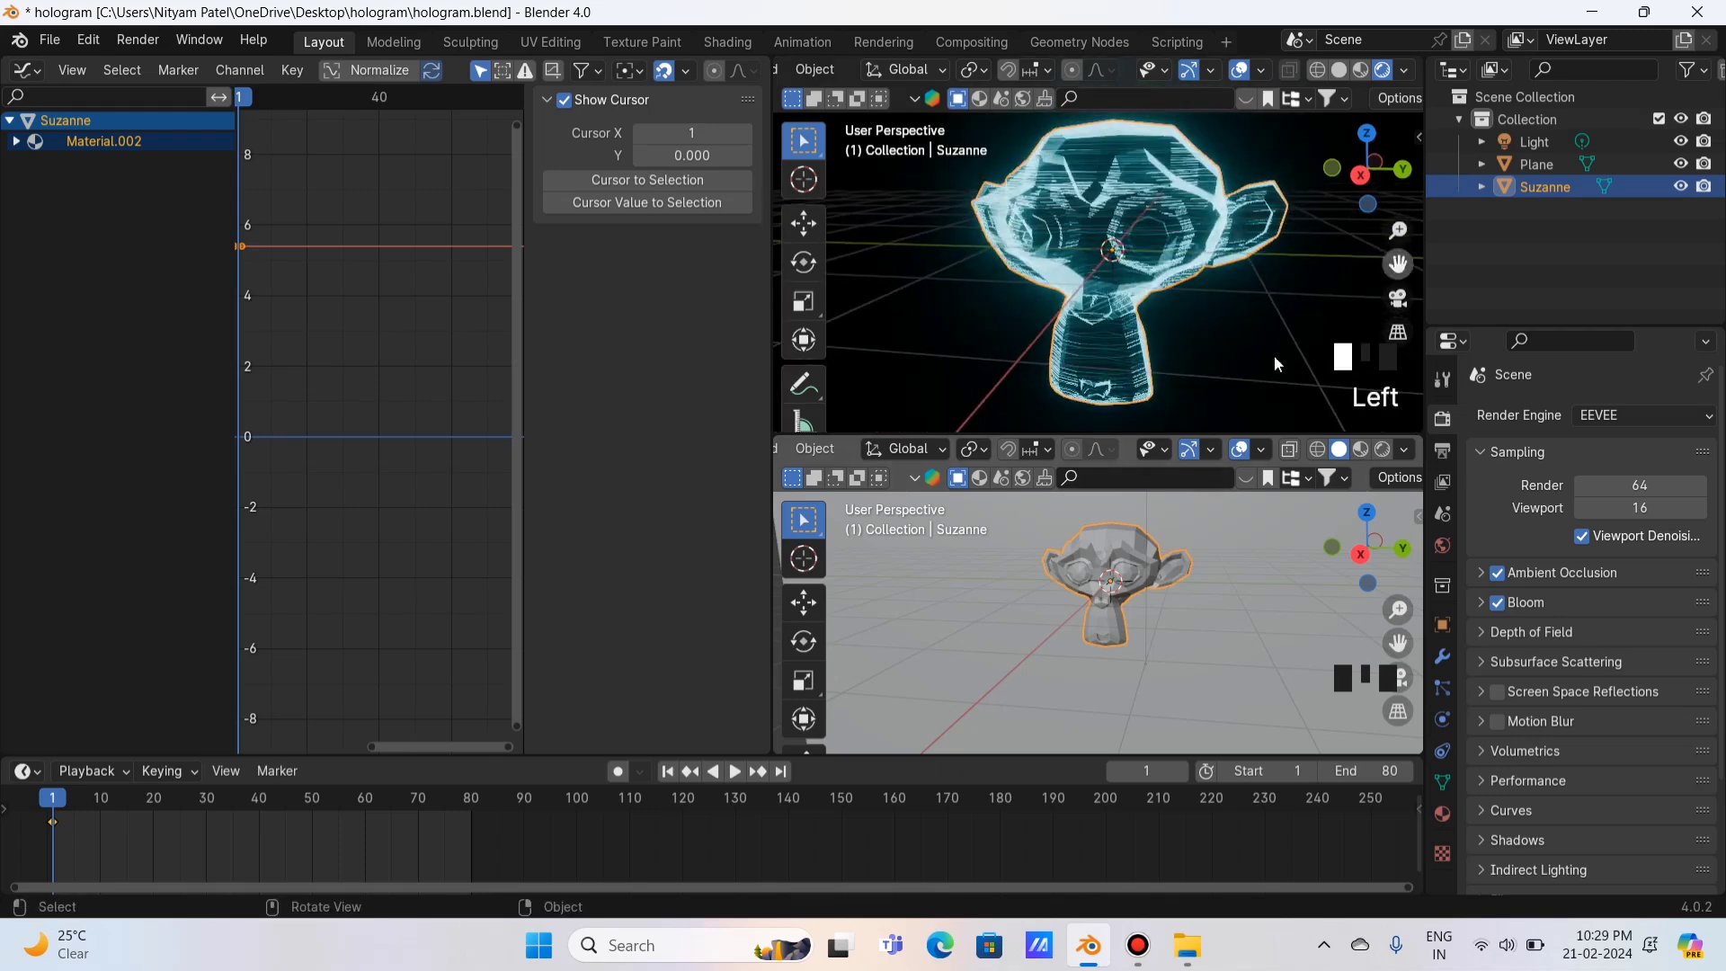
Step: Turn the new lower viewport into a Shader Editor and bring the Mapping and Noise Texture nodes into view
scroll(845, 450, left, 5)
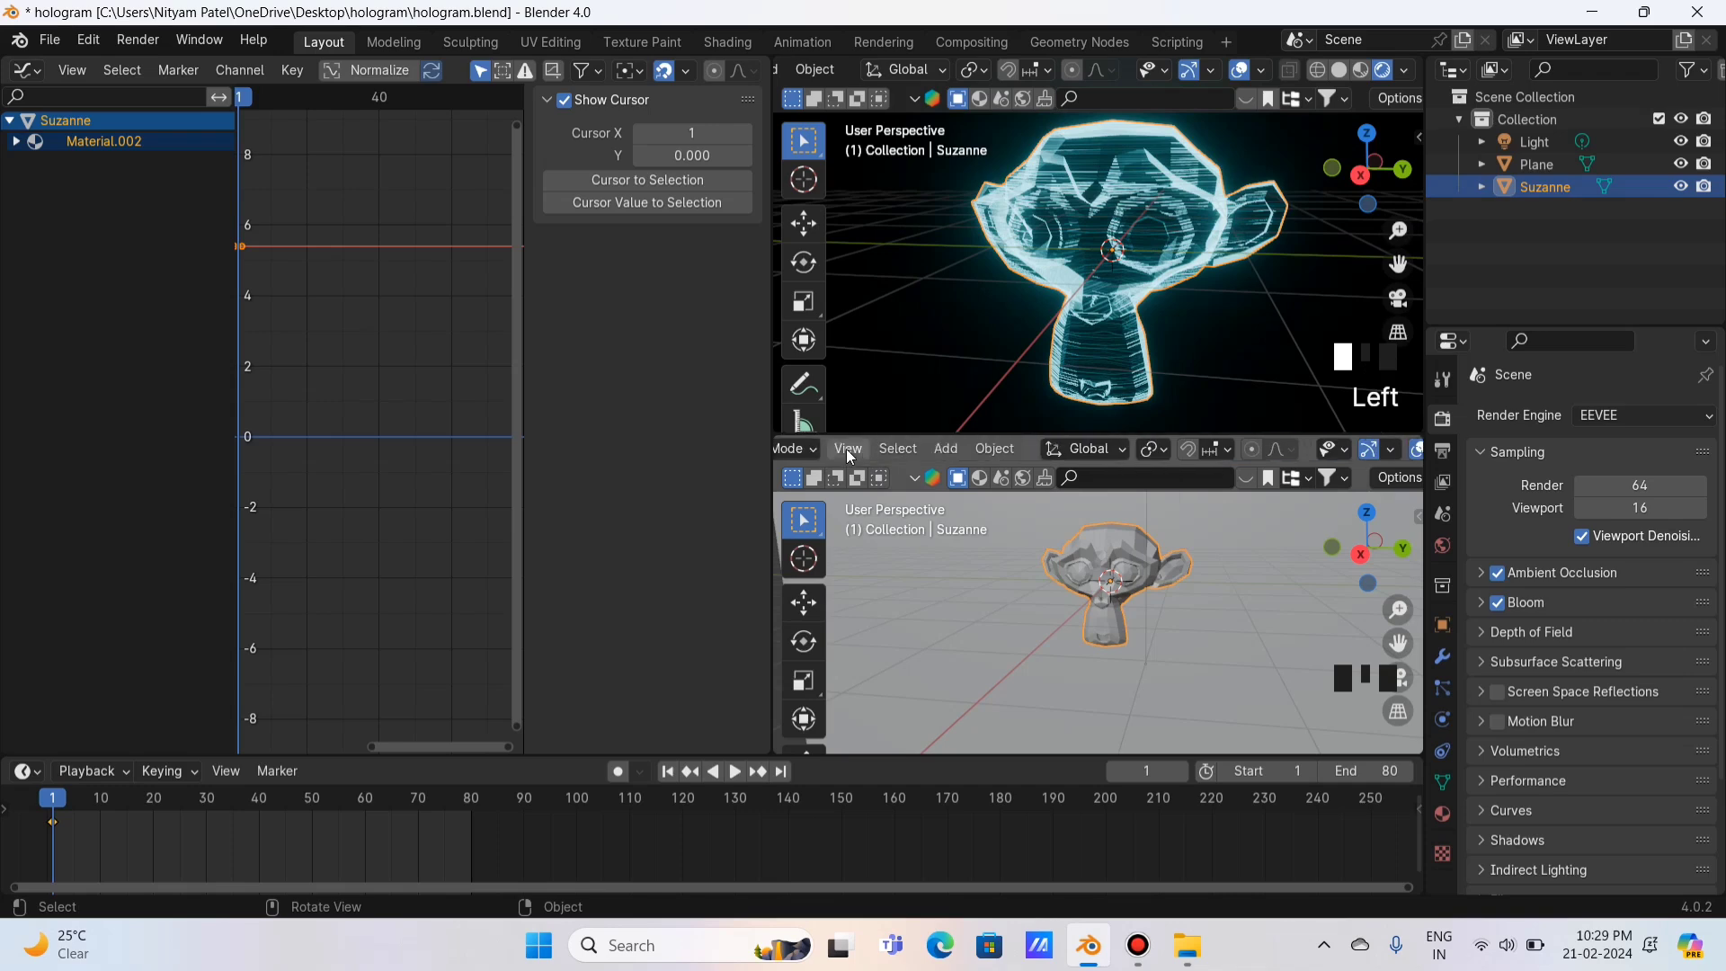
click(799, 449)
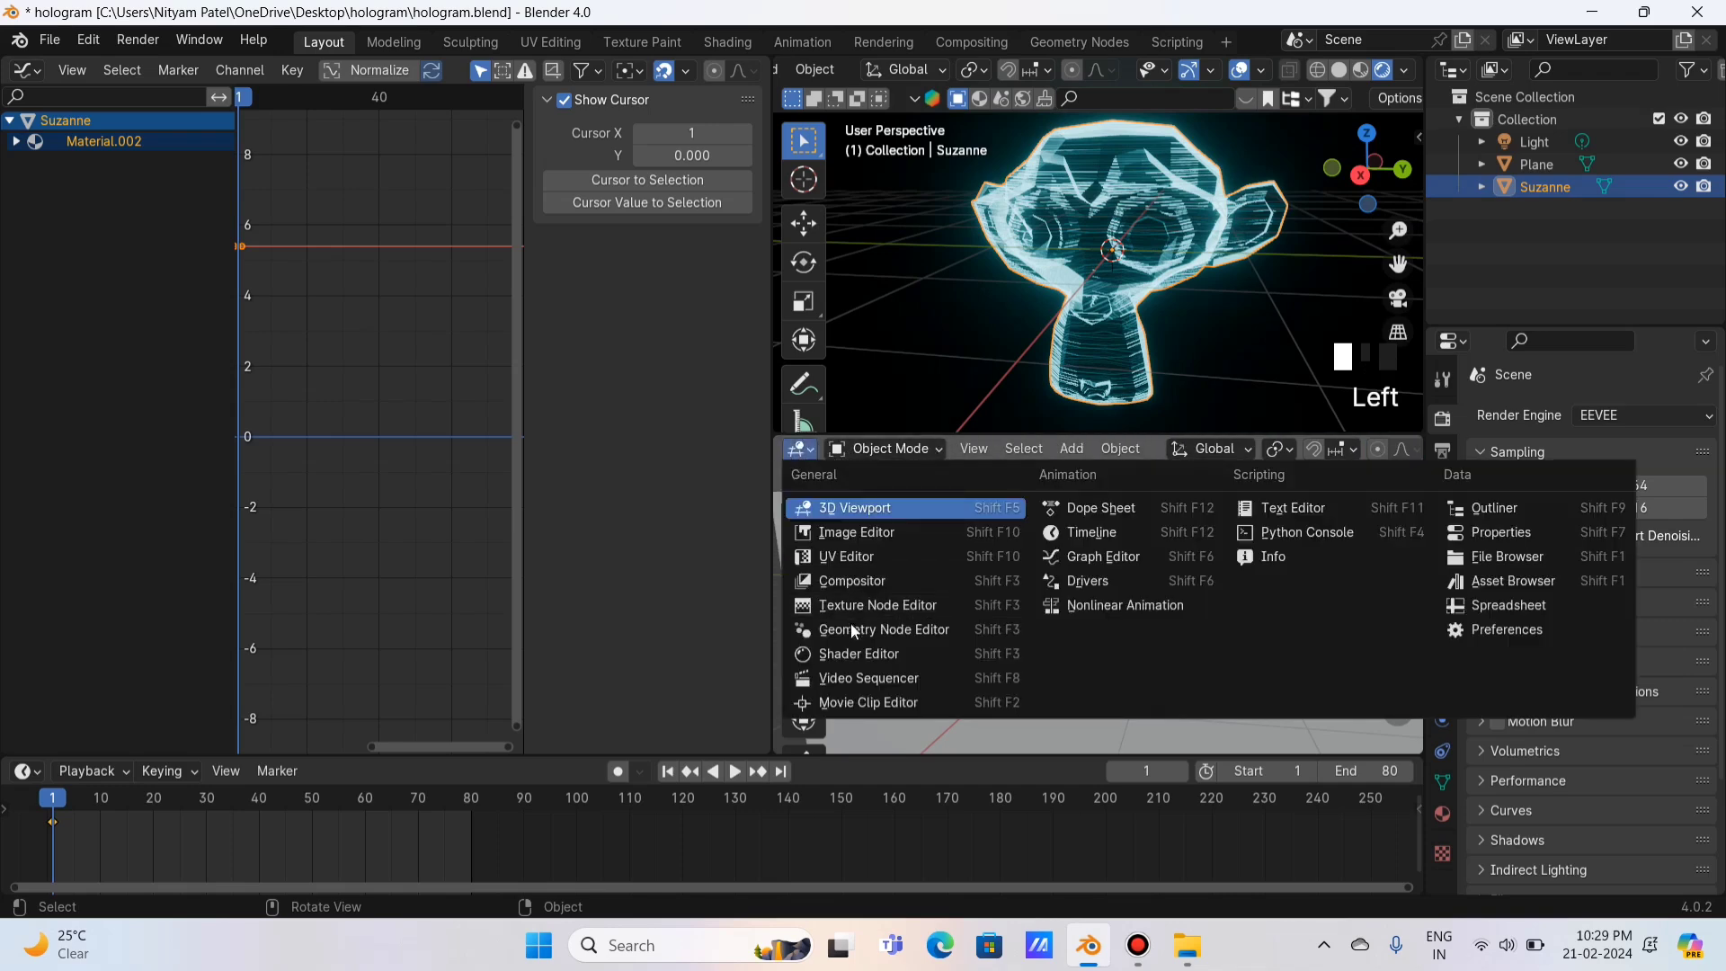
click(854, 654)
scroll(1012, 562, up, 2)
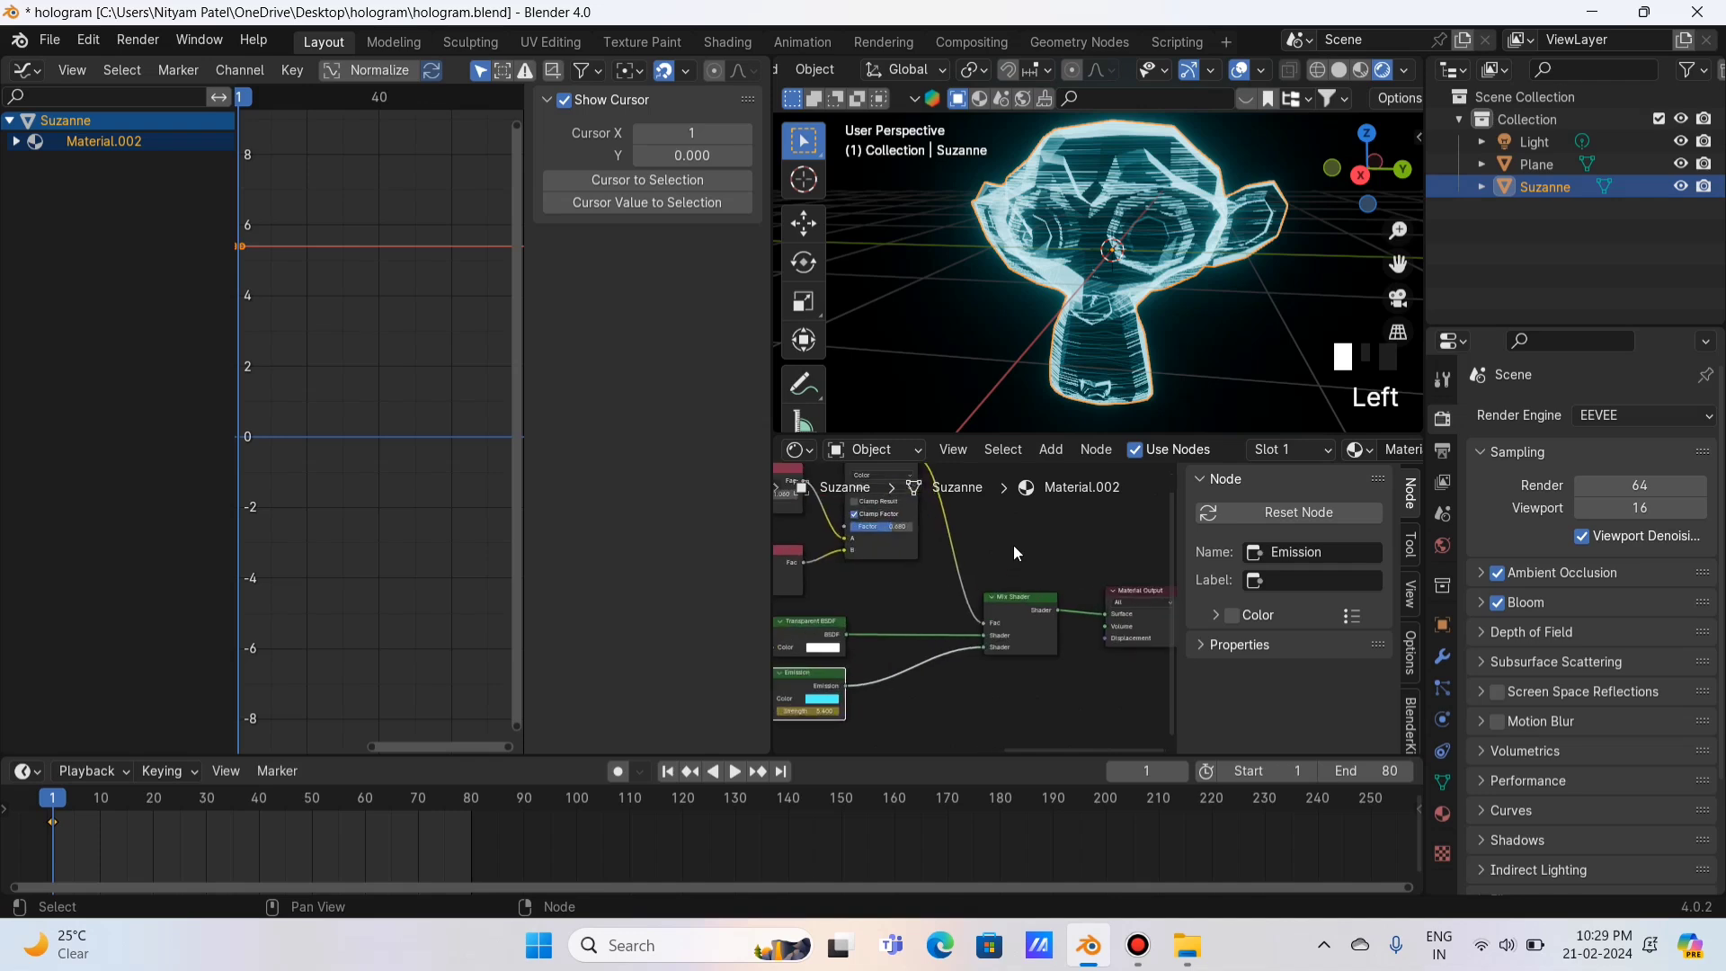
middle_drag(1014, 546, 979, 505)
scroll(890, 662, up, 4)
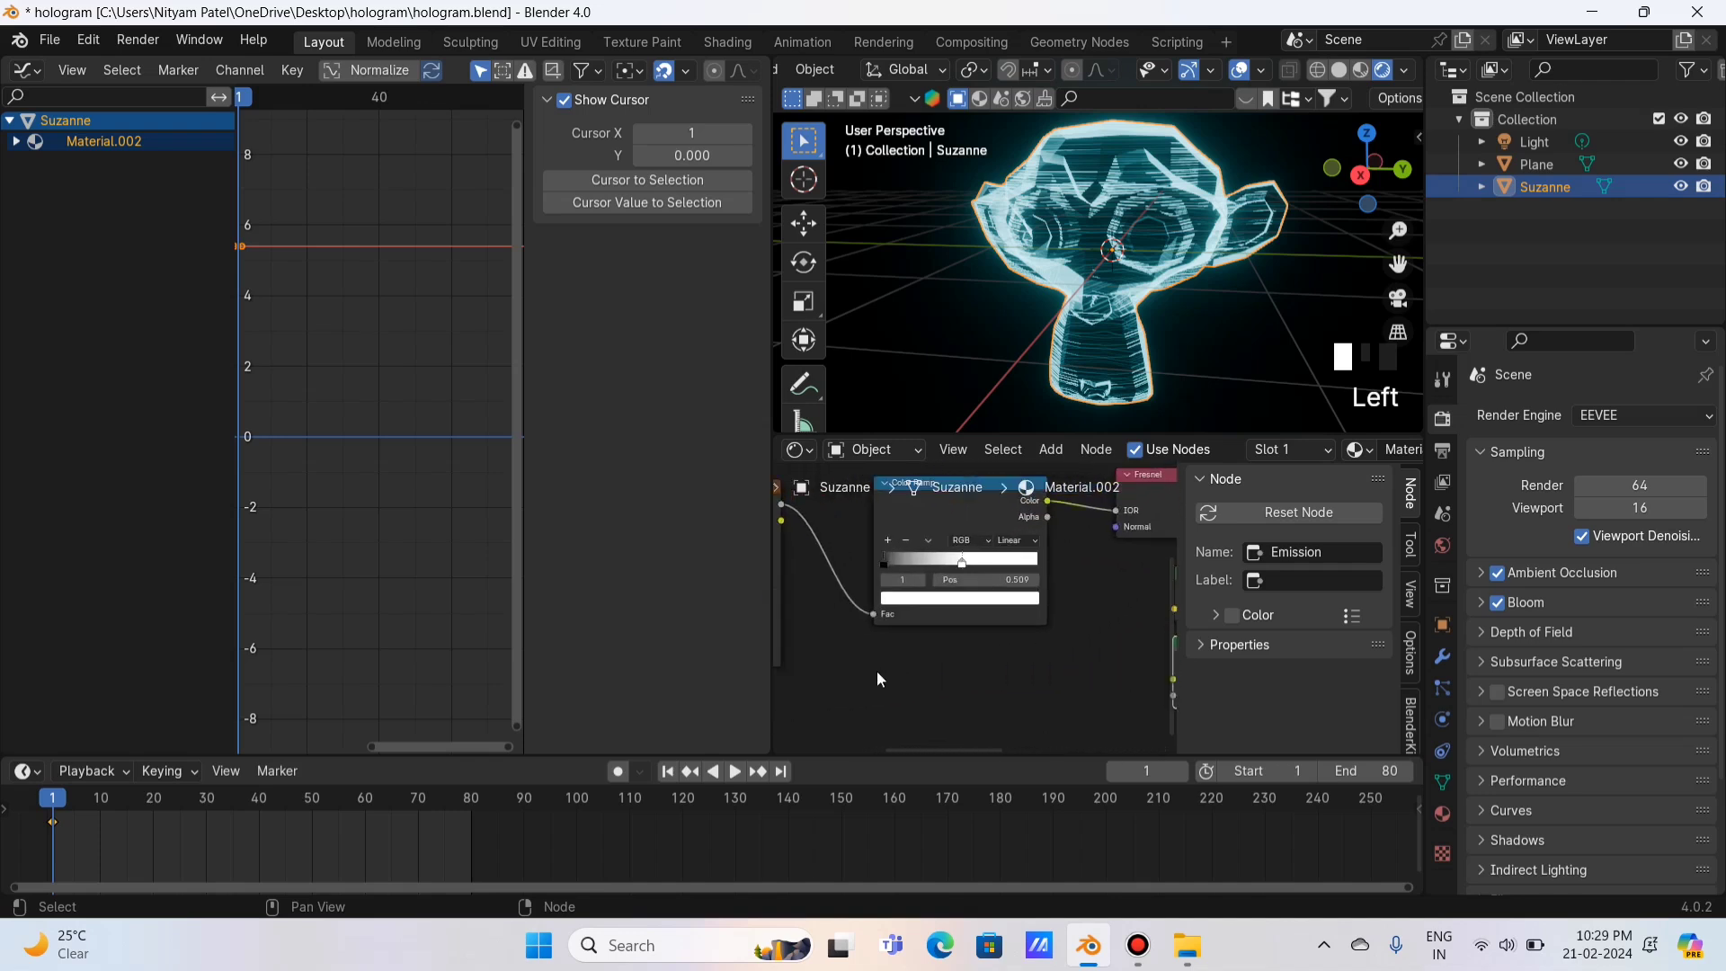
middle_drag(876, 671, 1227, 682)
Step: Select the Mapping node and expand Material.002 and its Shader Nodetree in a widened Graph Editor channel list
click(888, 534)
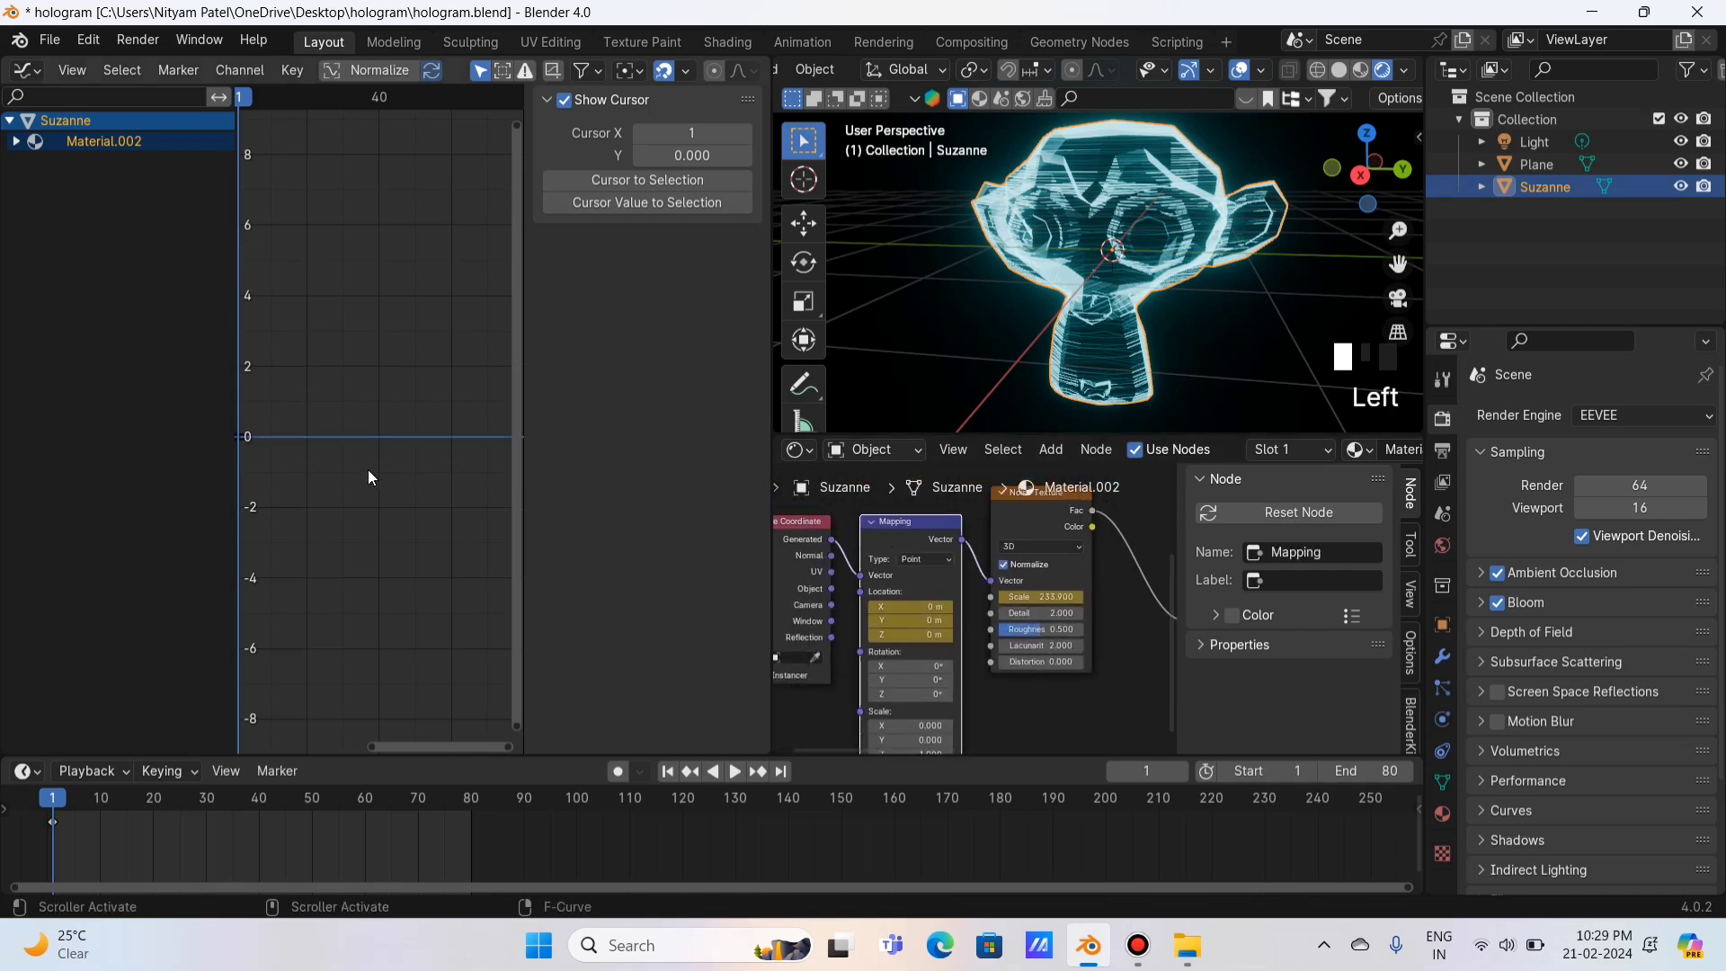
scroll(369, 462, down, 1)
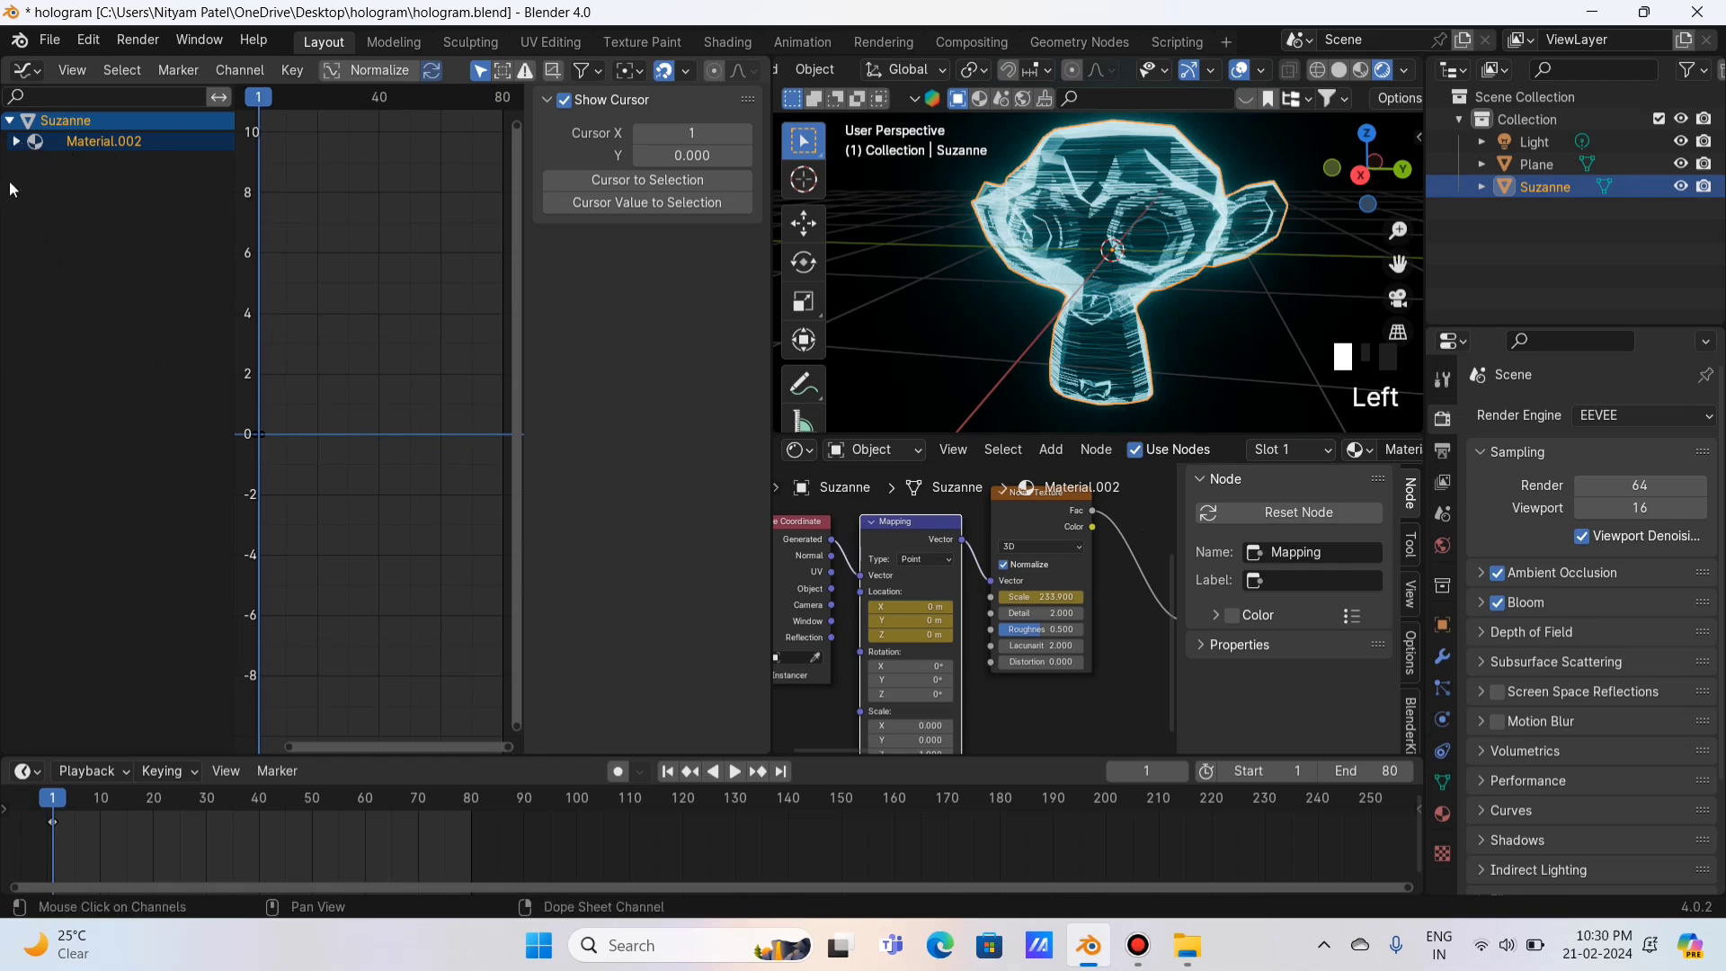
click(16, 142)
click(24, 162)
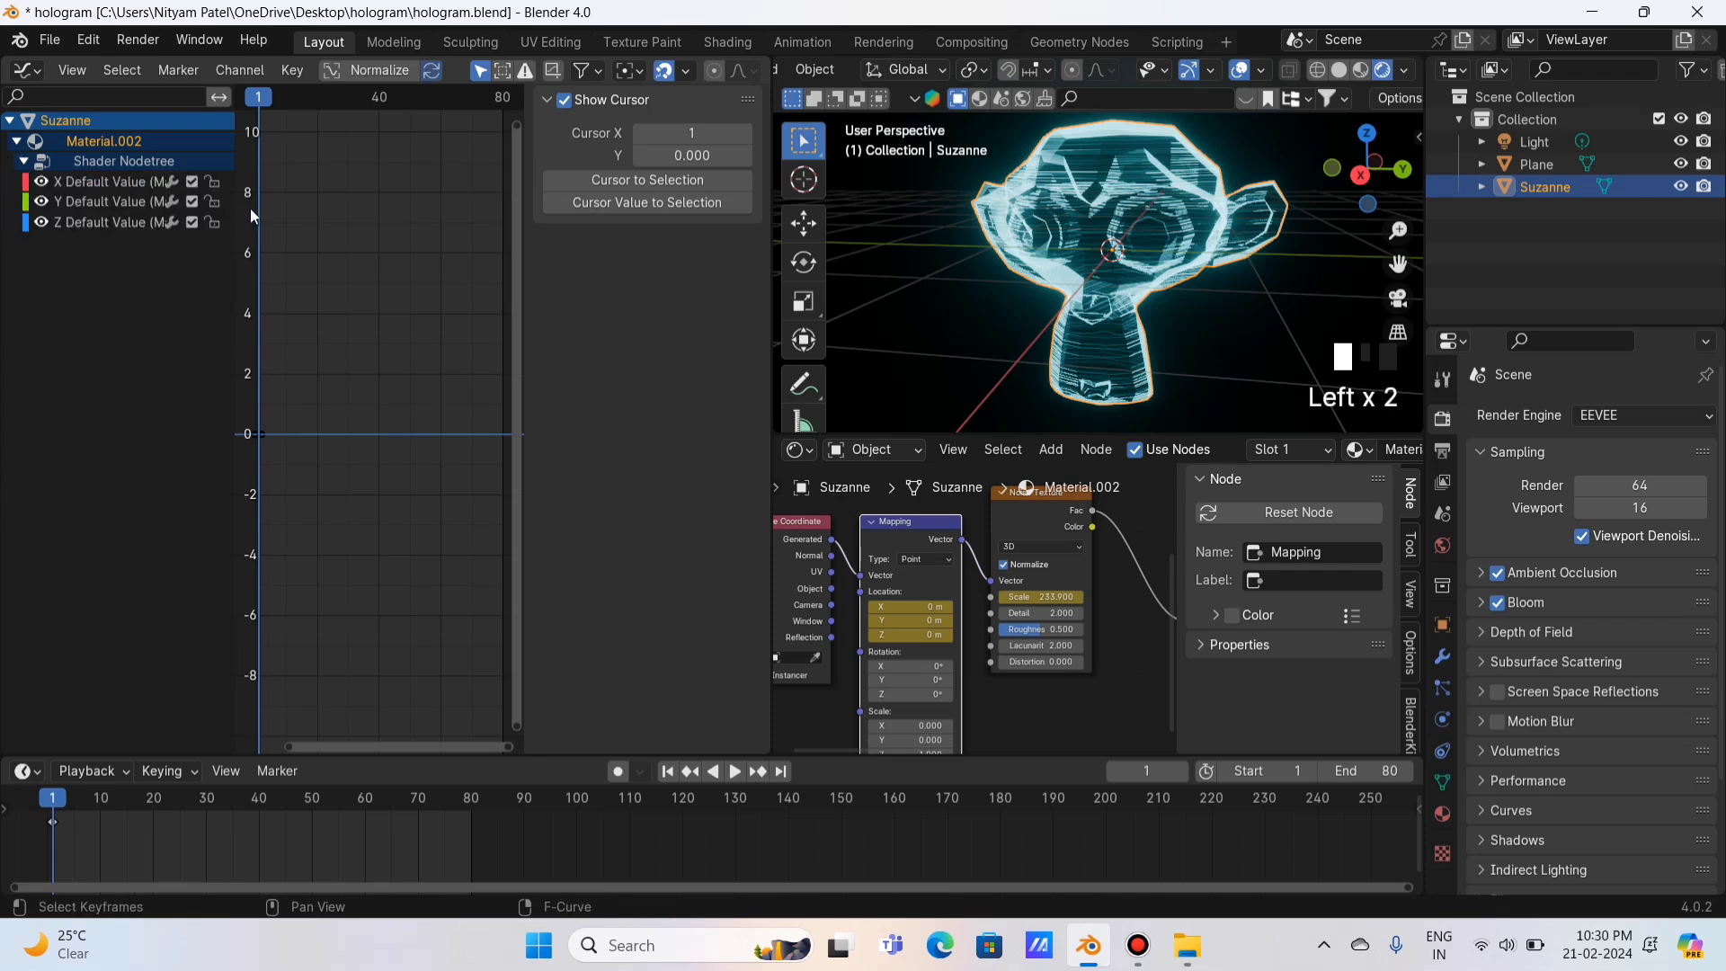
drag(233, 203, 292, 192)
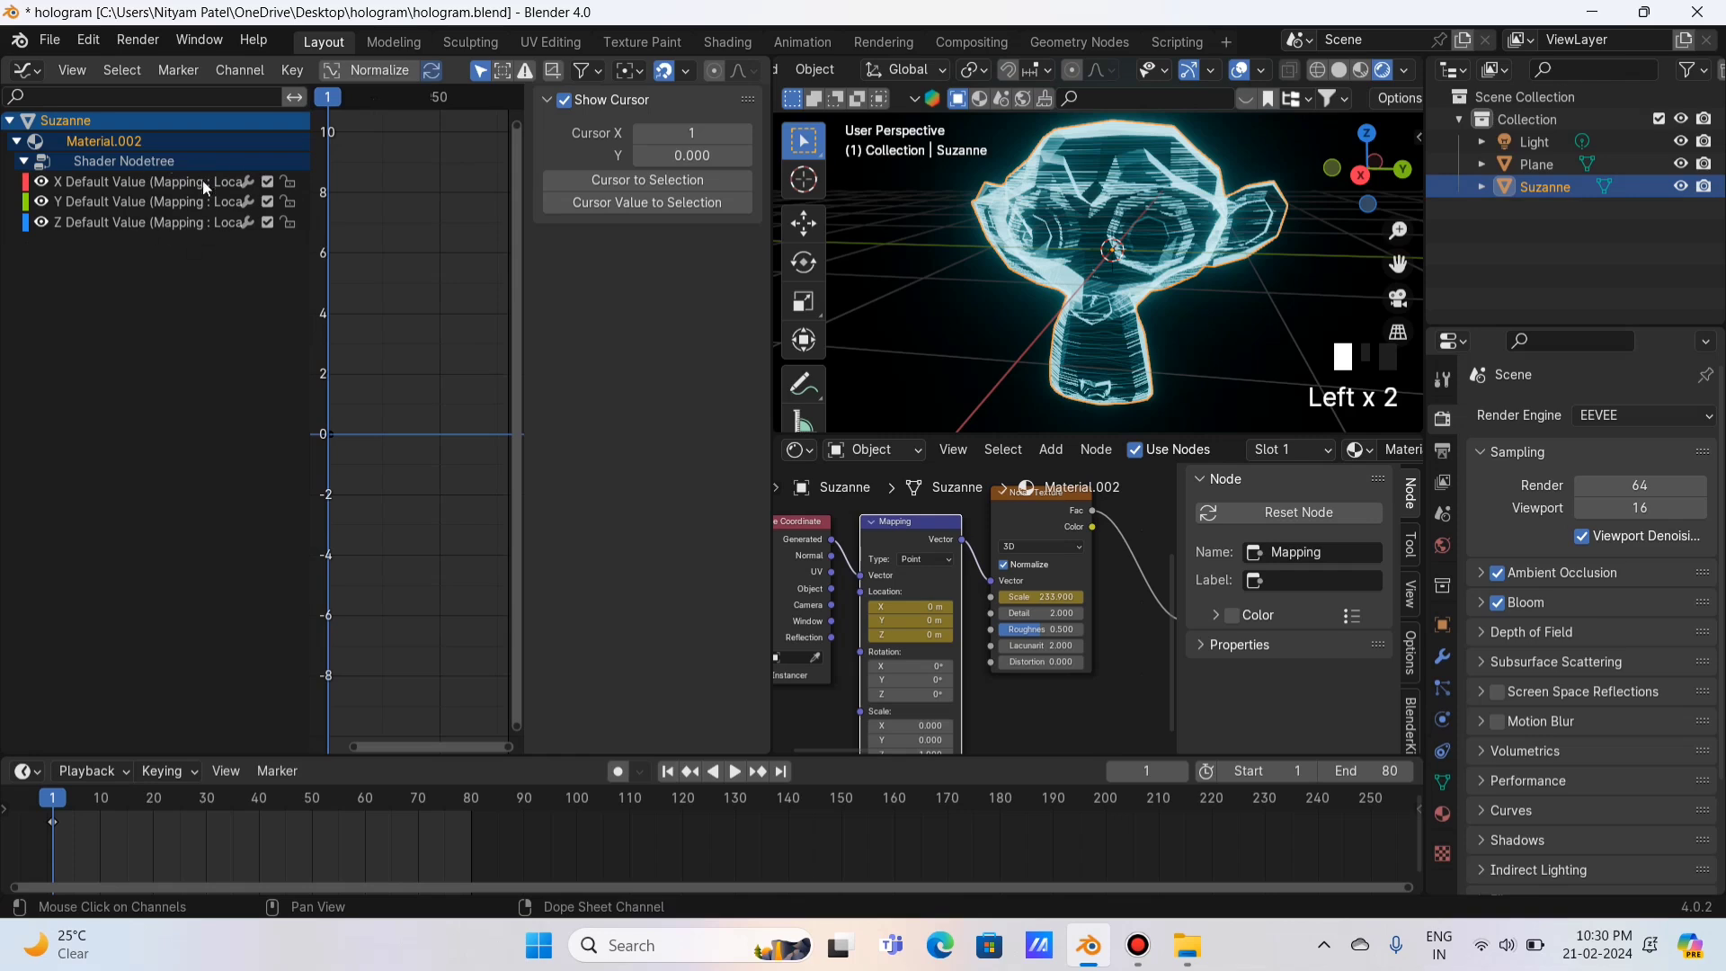
click(1044, 515)
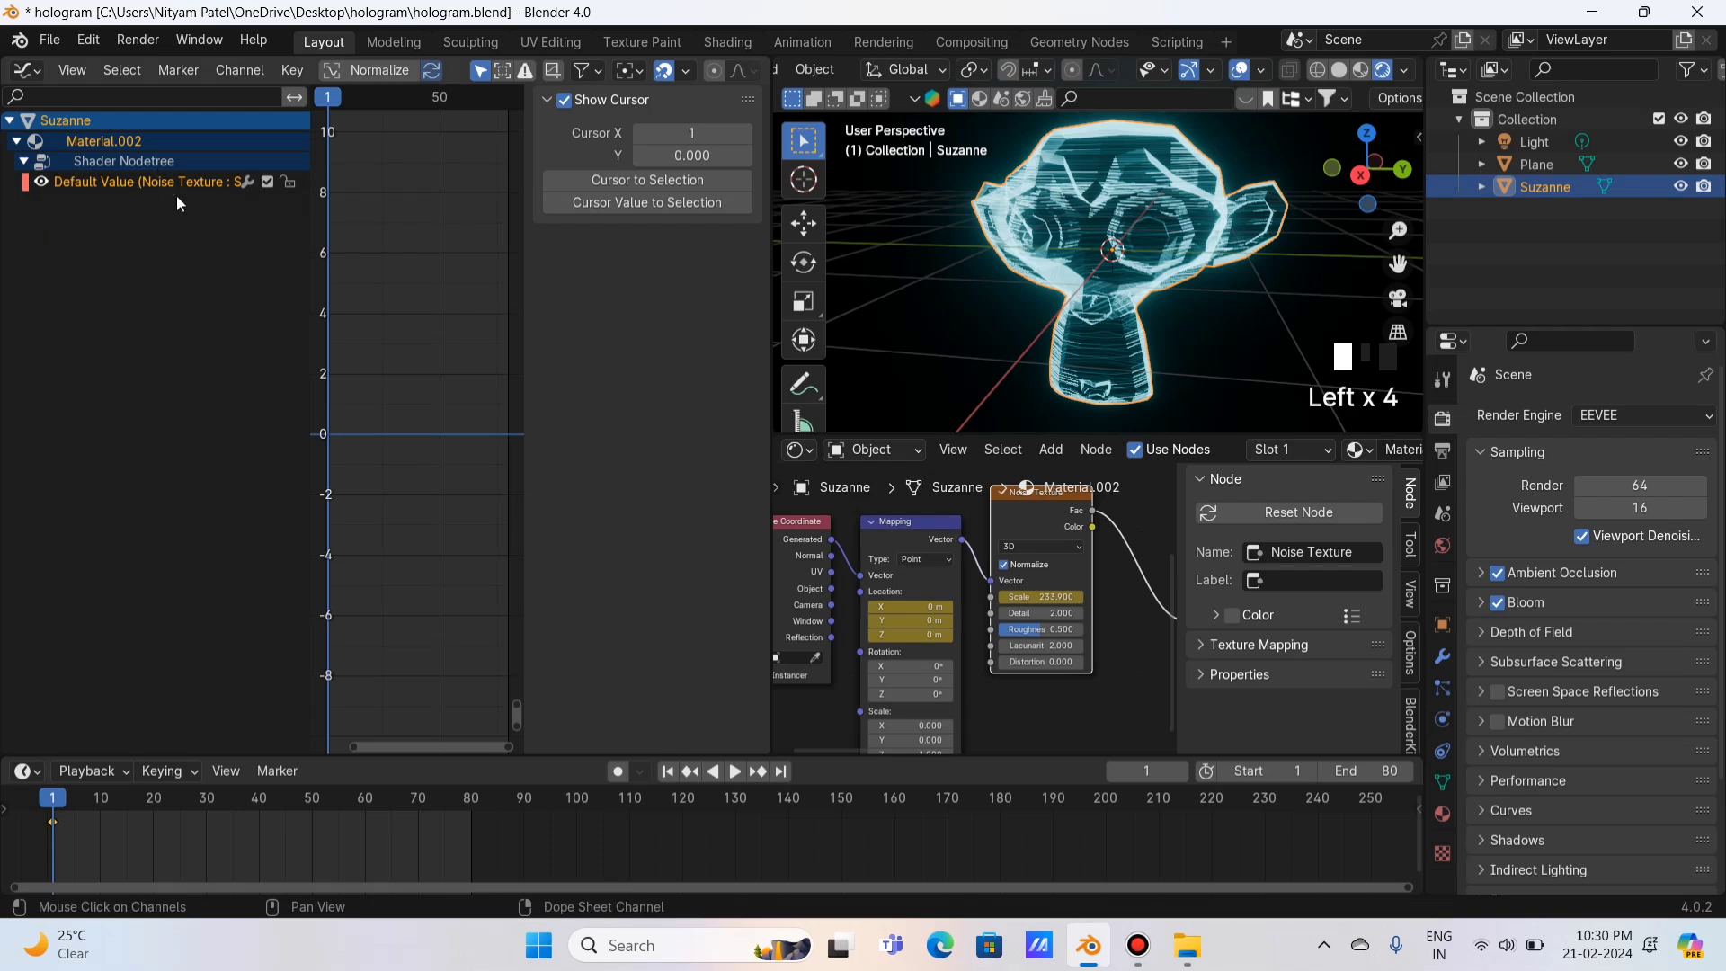
click(882, 530)
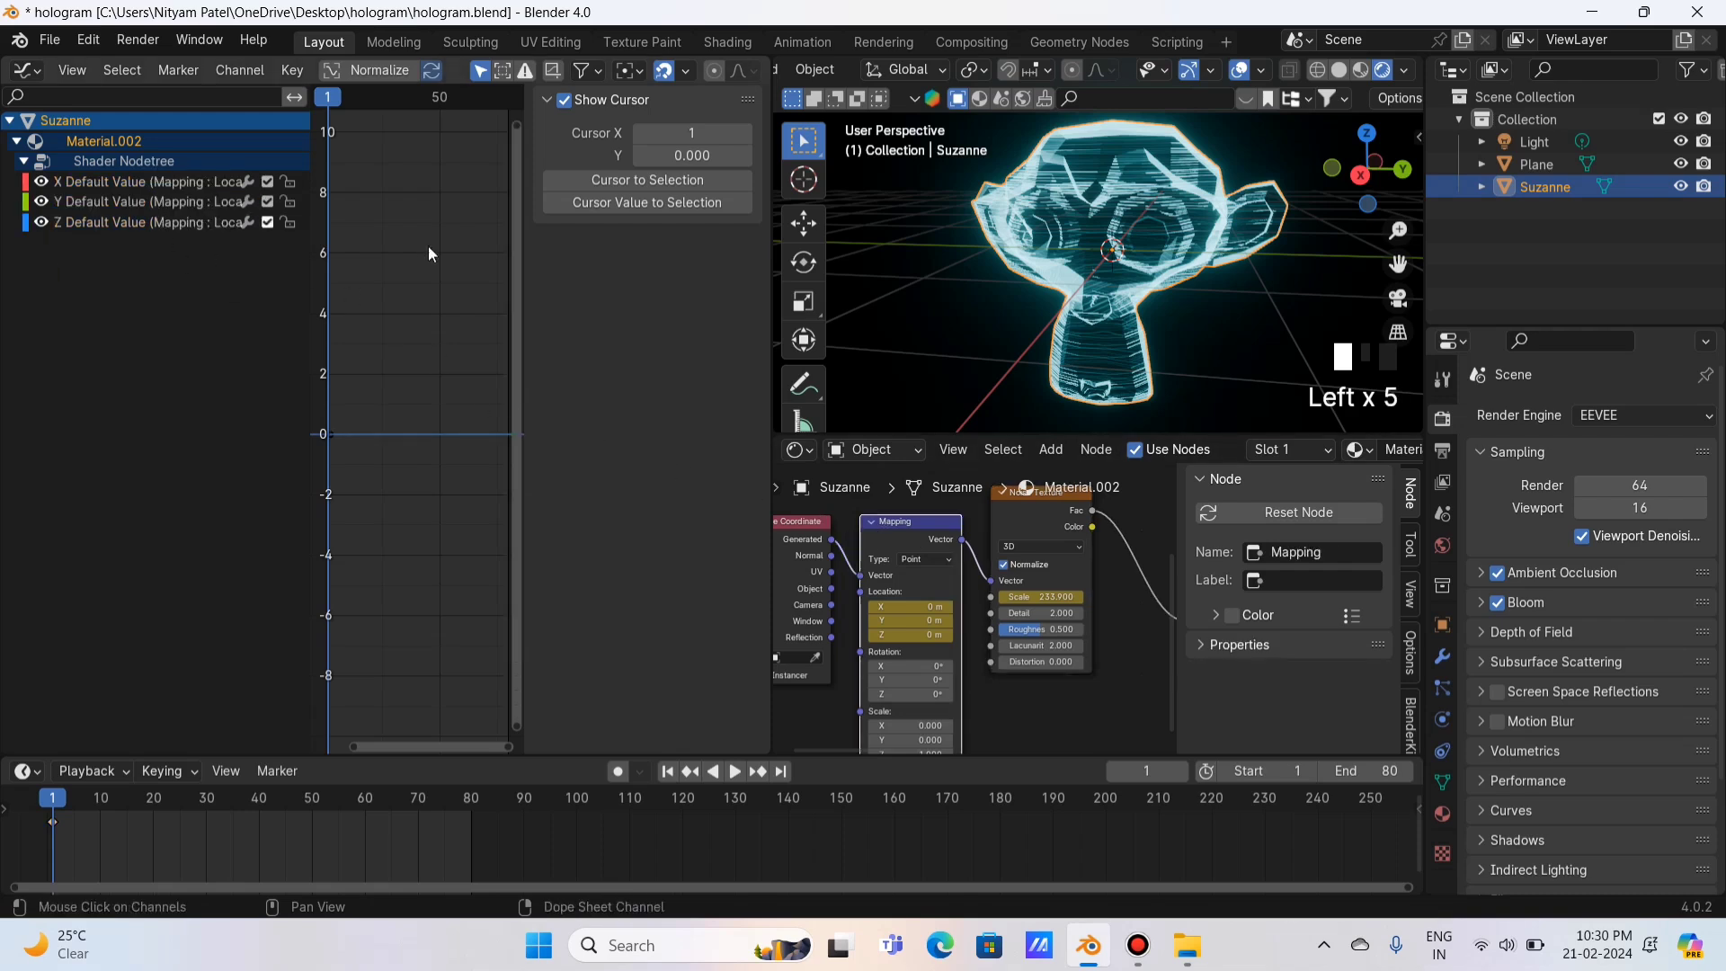
click(73, 220)
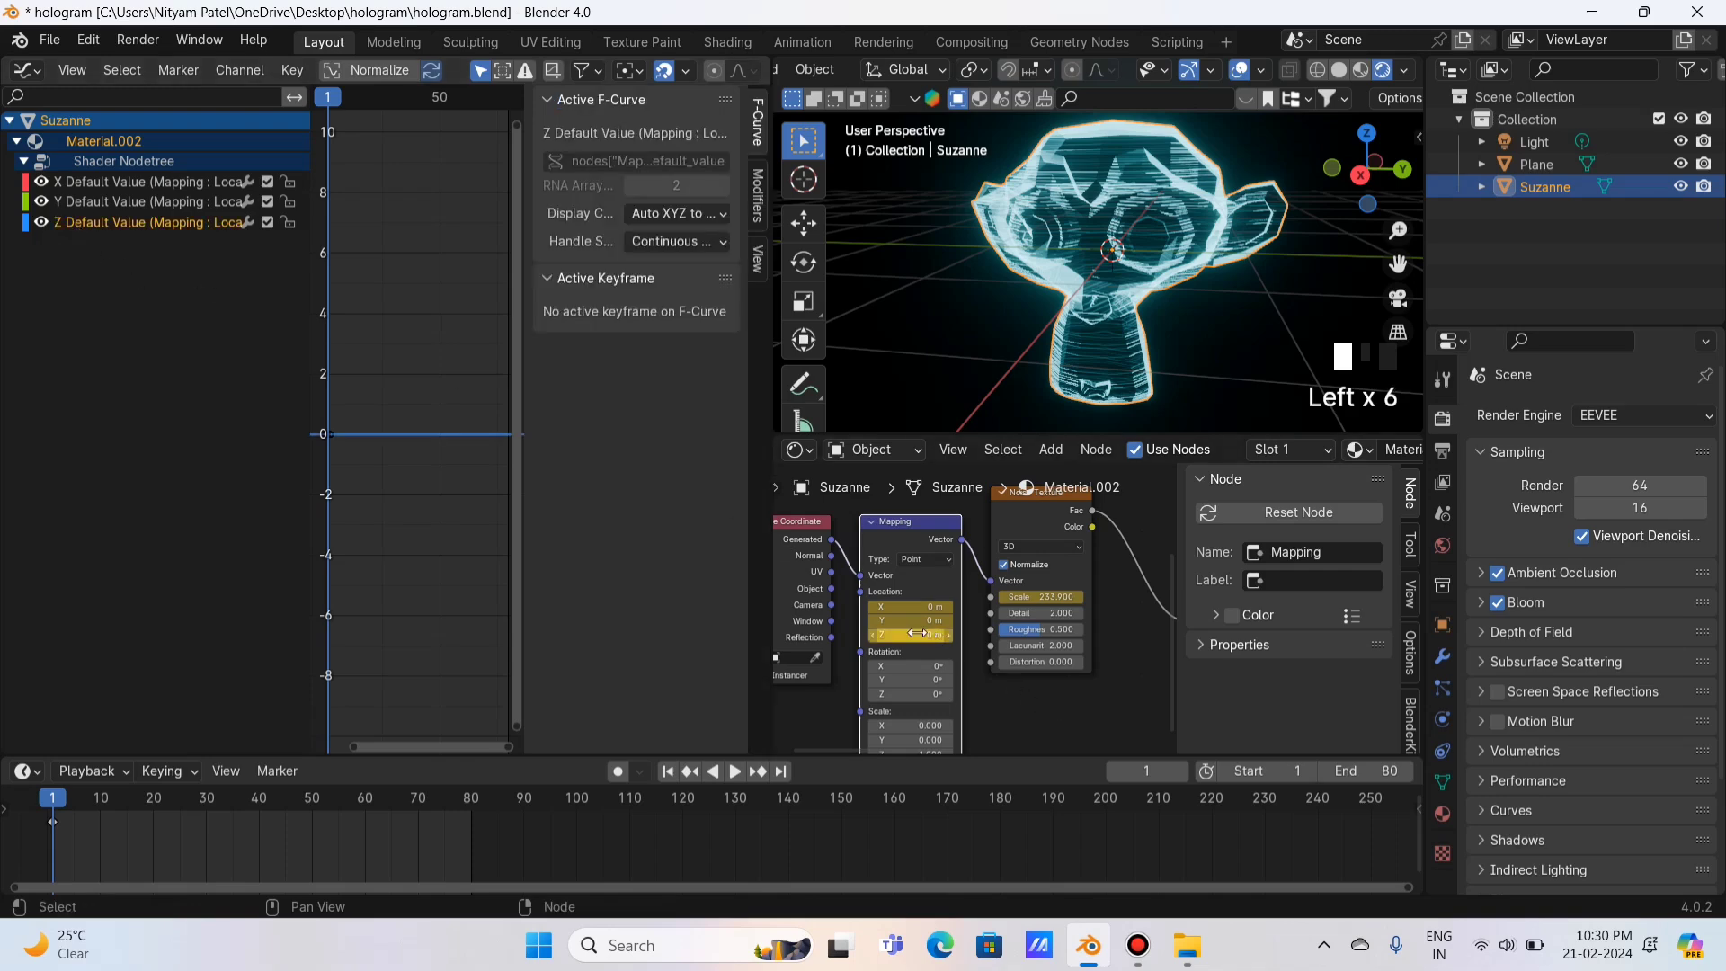
mouse_move(921, 634)
mouse_down()
mouse_move(957, 635)
mouse_move(922, 634)
mouse_up()
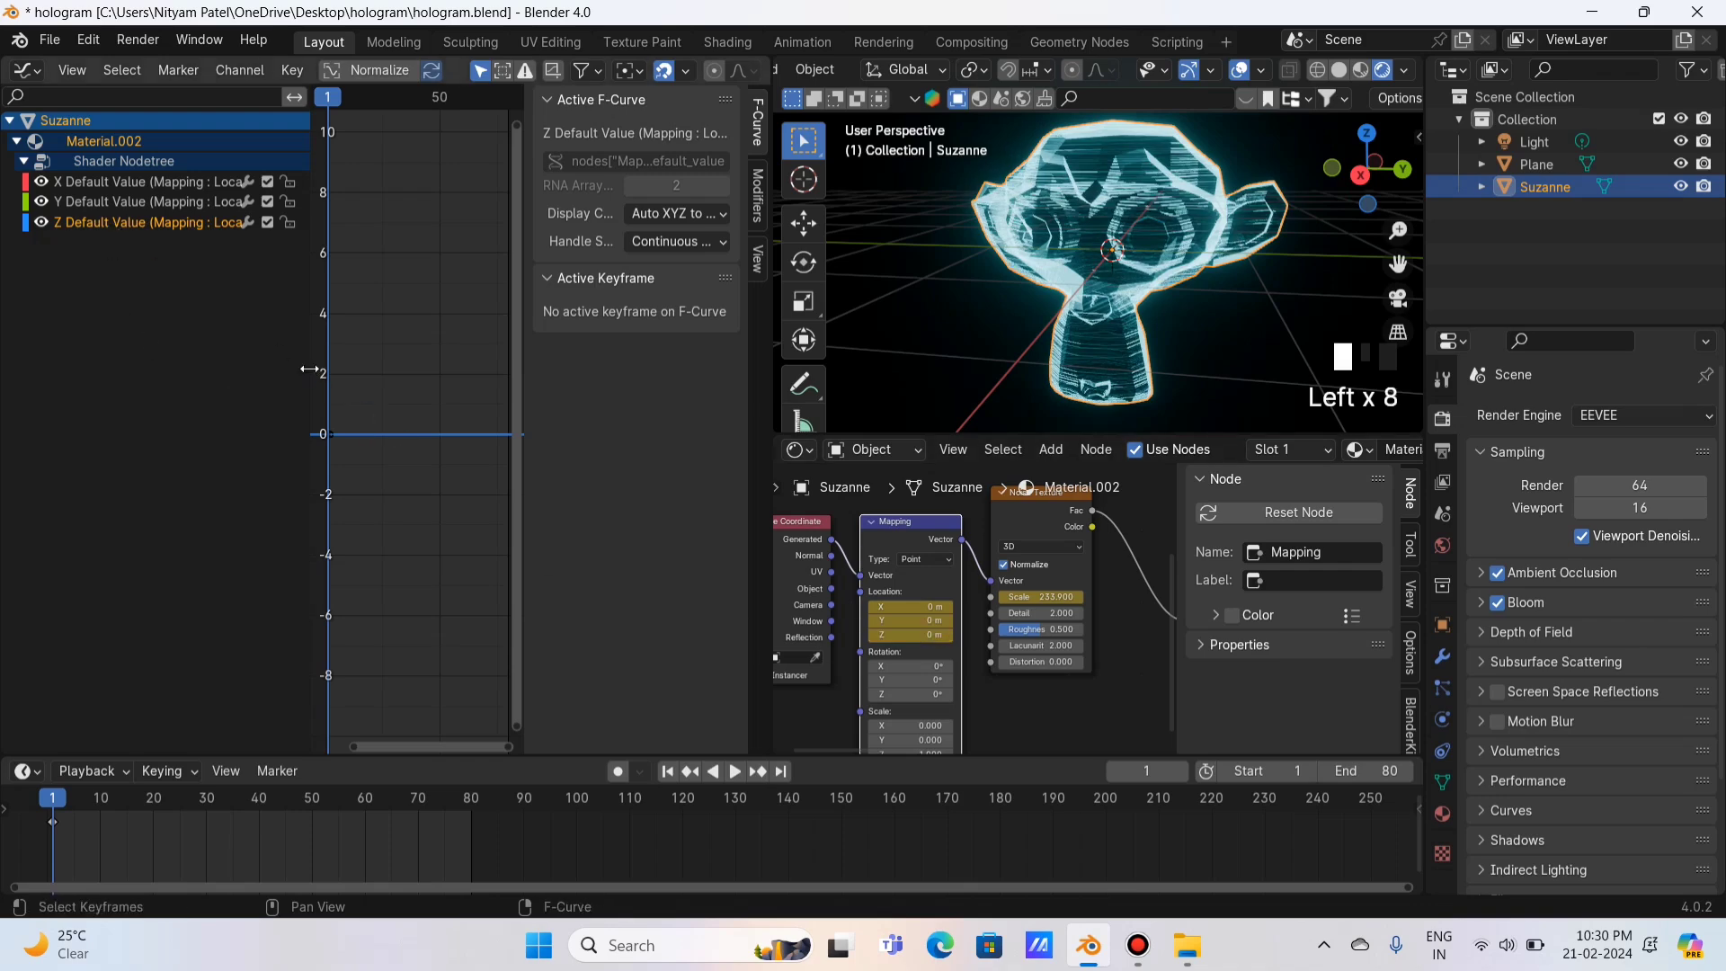
drag(309, 370, 167, 369)
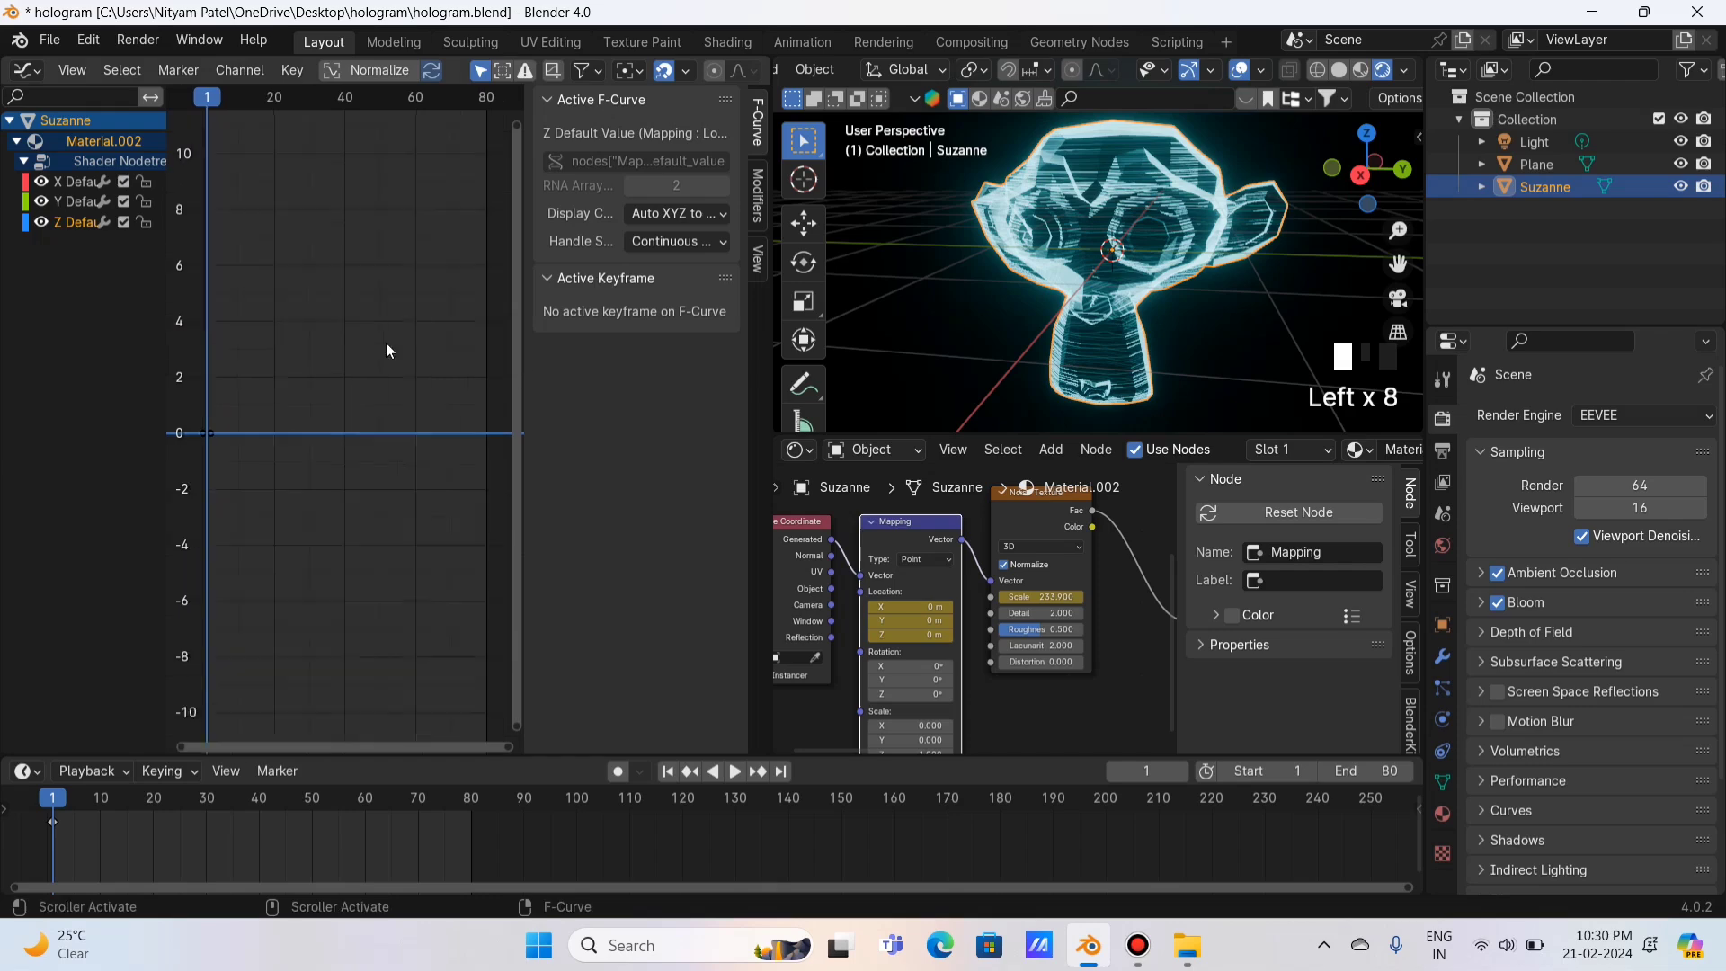
scroll(386, 351, down, 2)
click(244, 429)
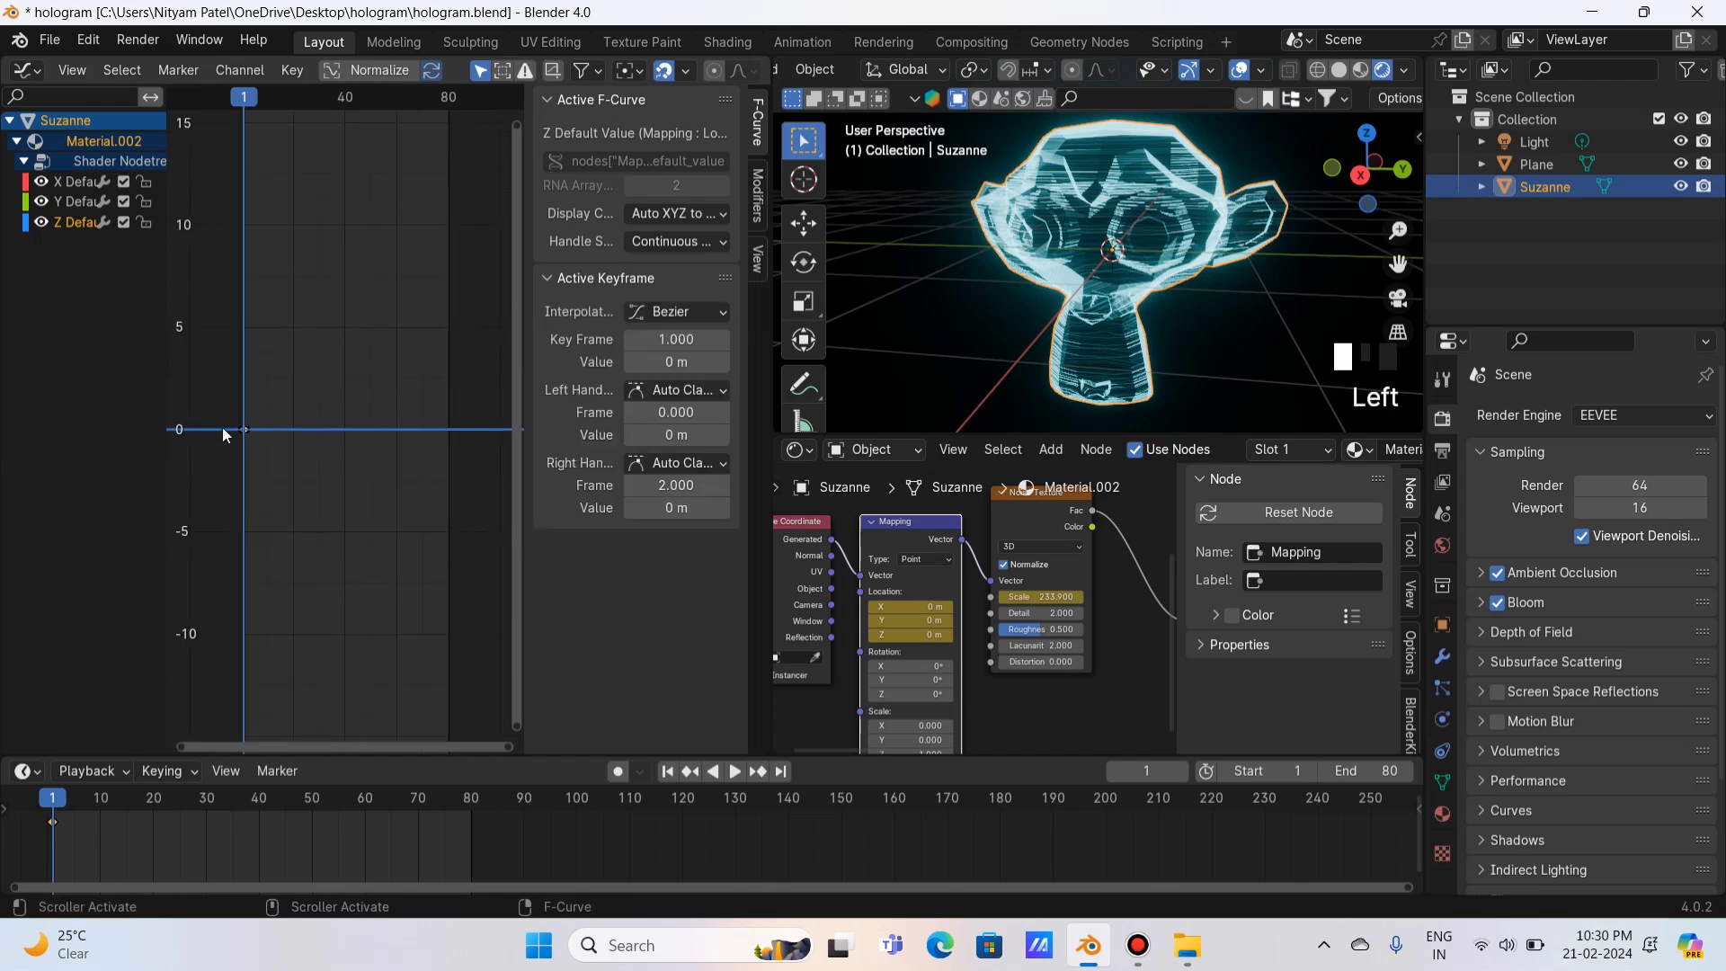
scroll(245, 463, up, 1)
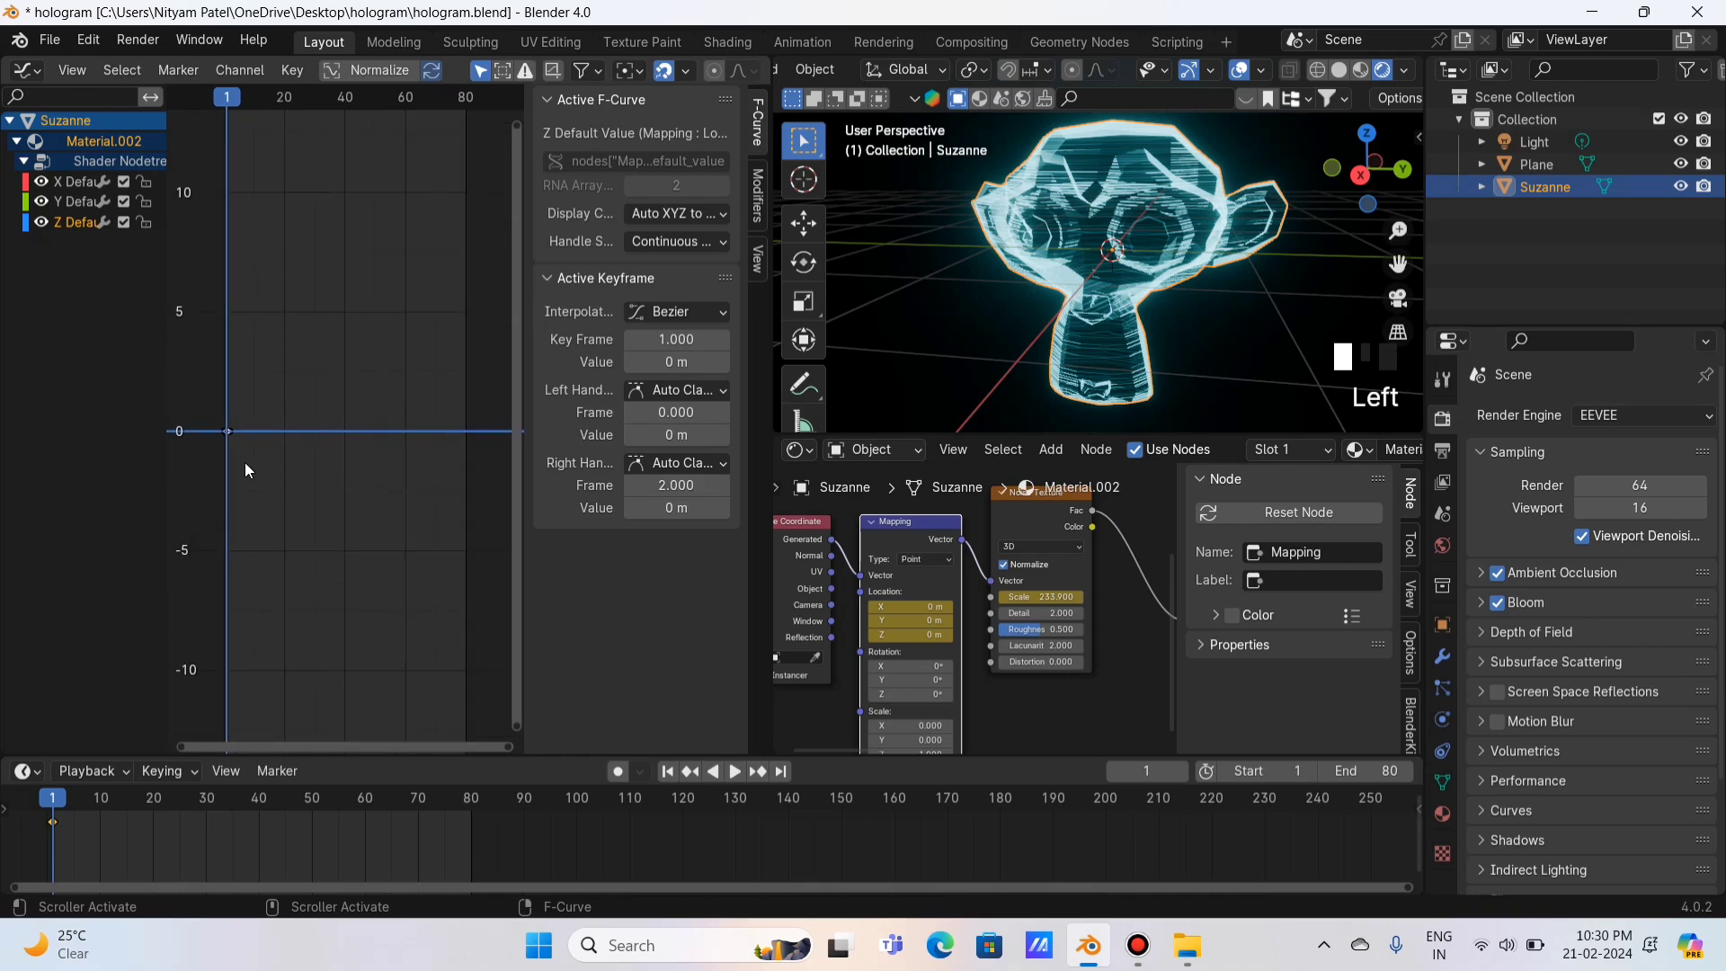
drag(216, 416, 260, 460)
key(g)
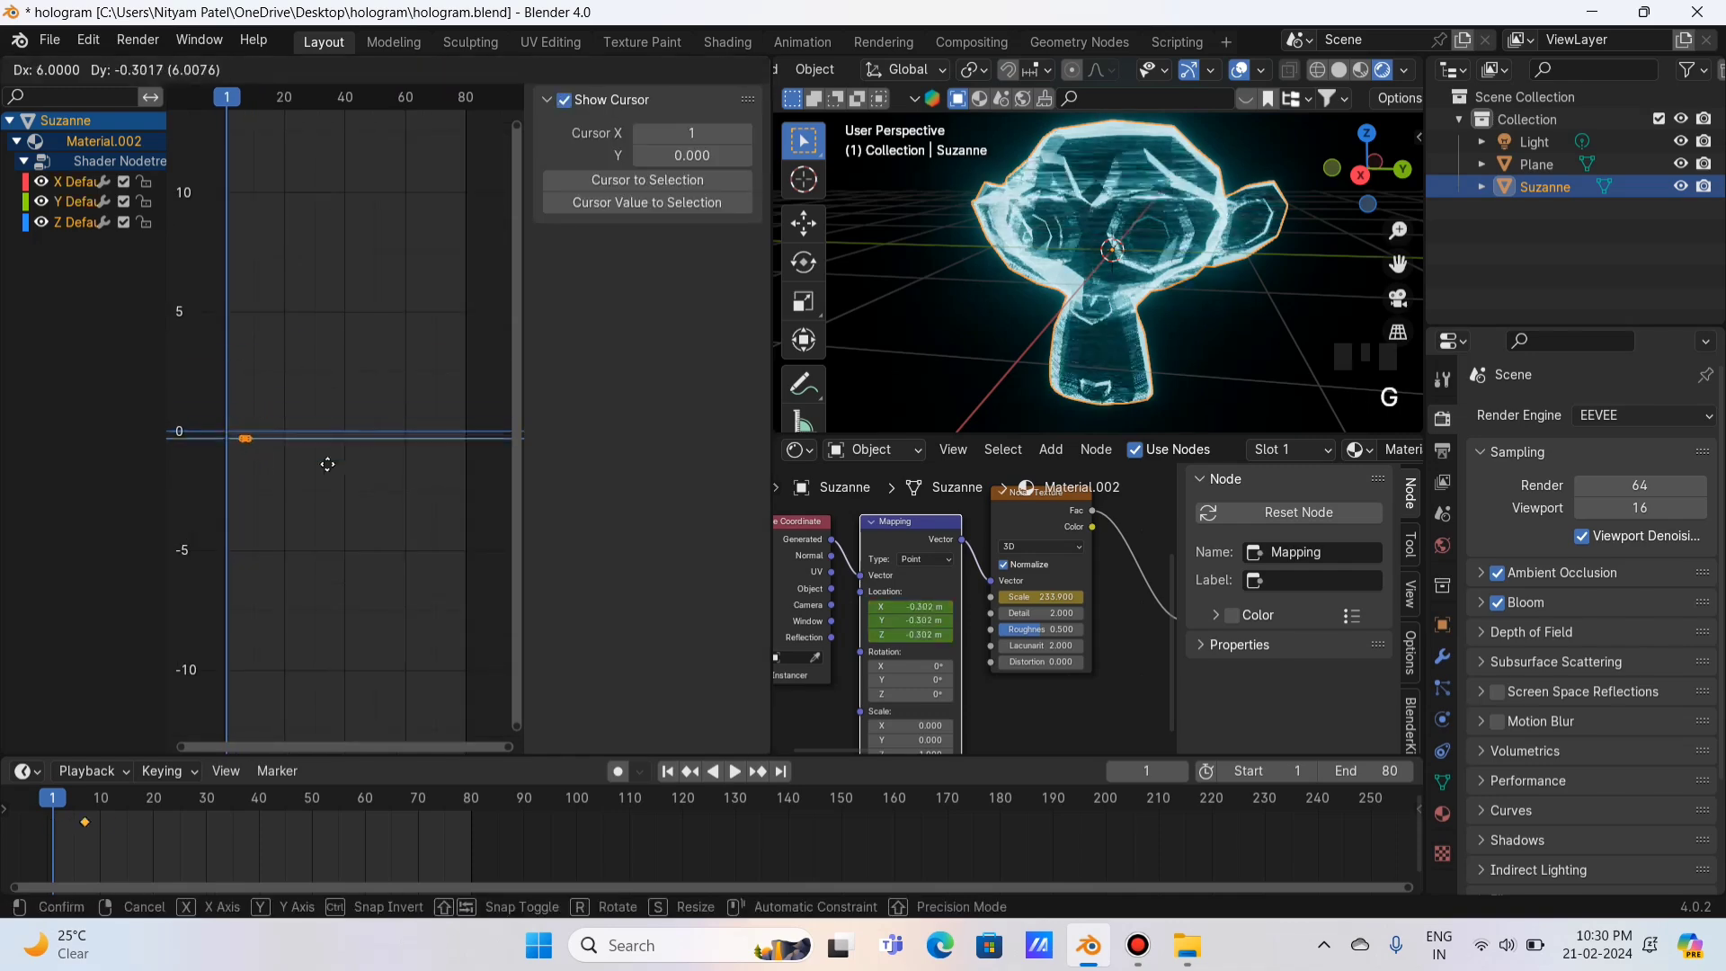
right_click(338, 397)
key(g)
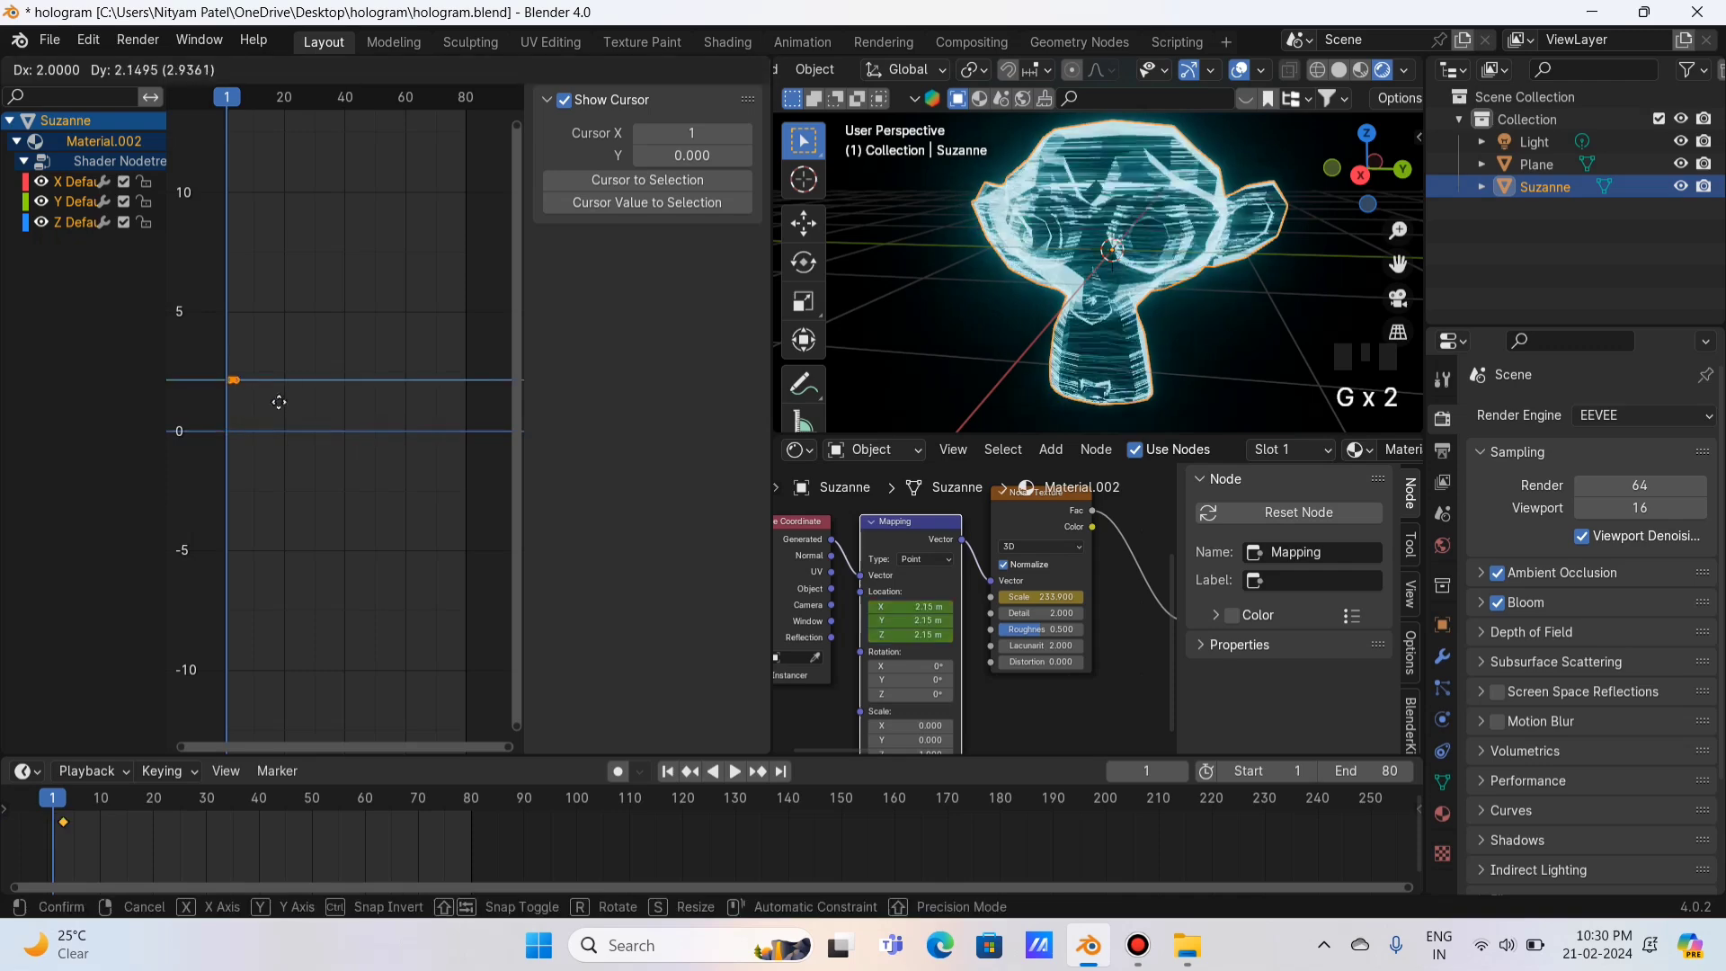
right_click(290, 408)
click(246, 428)
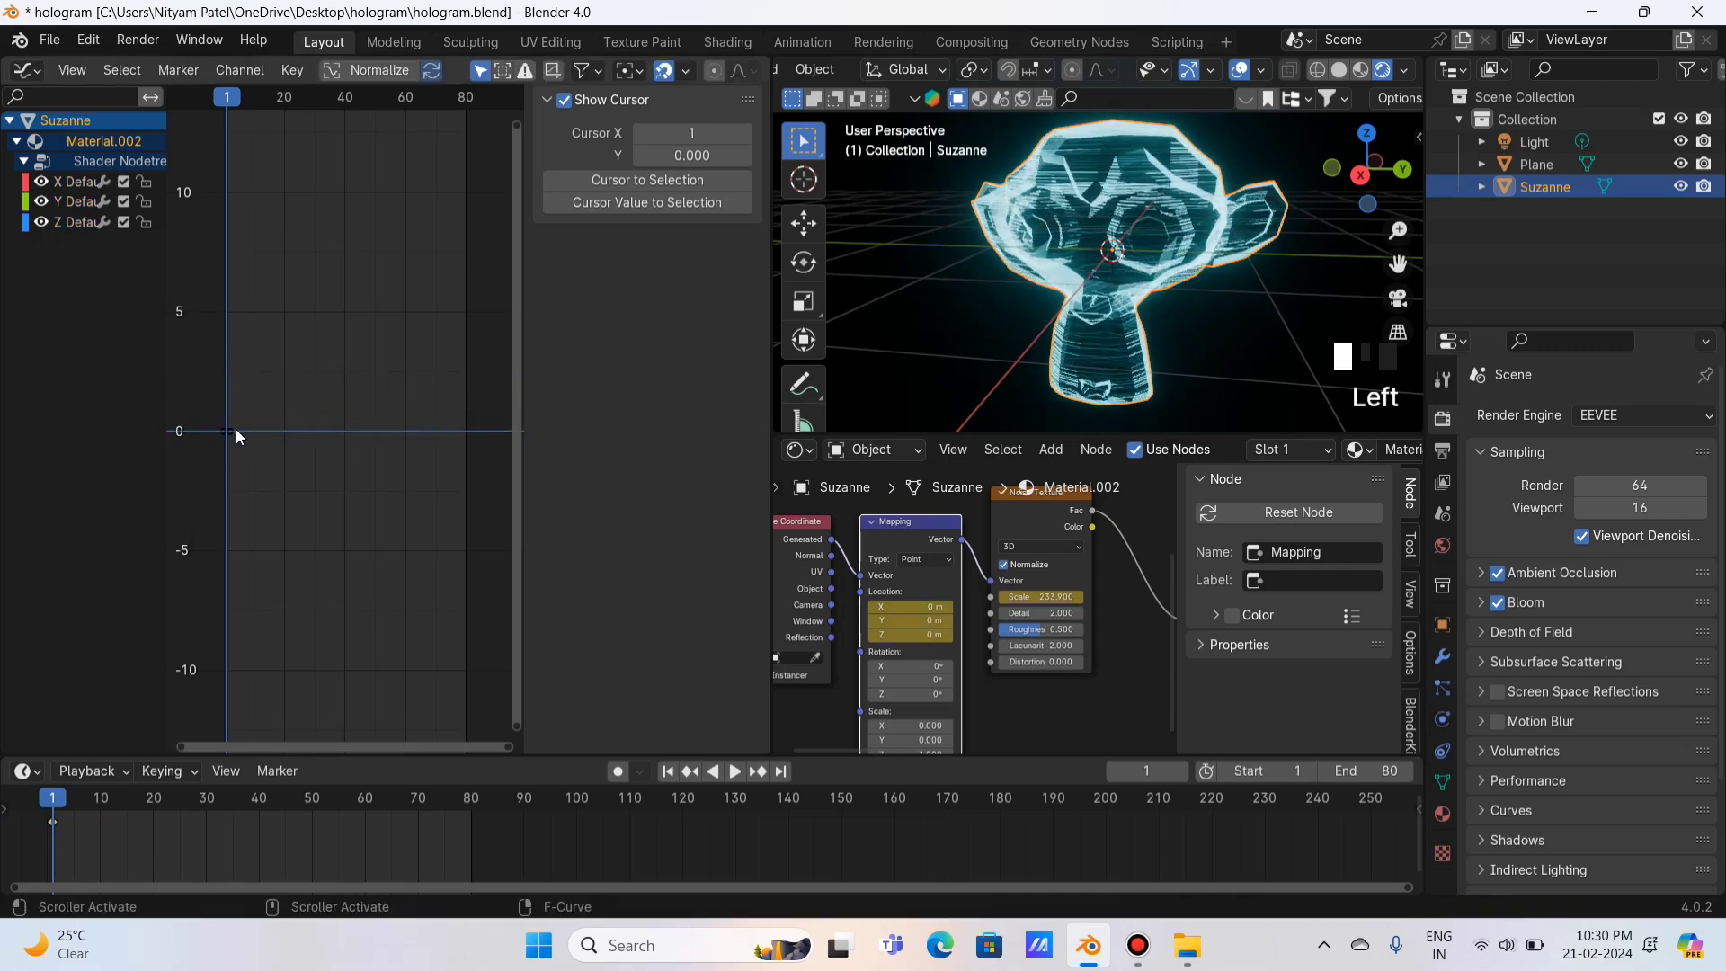
click(227, 436)
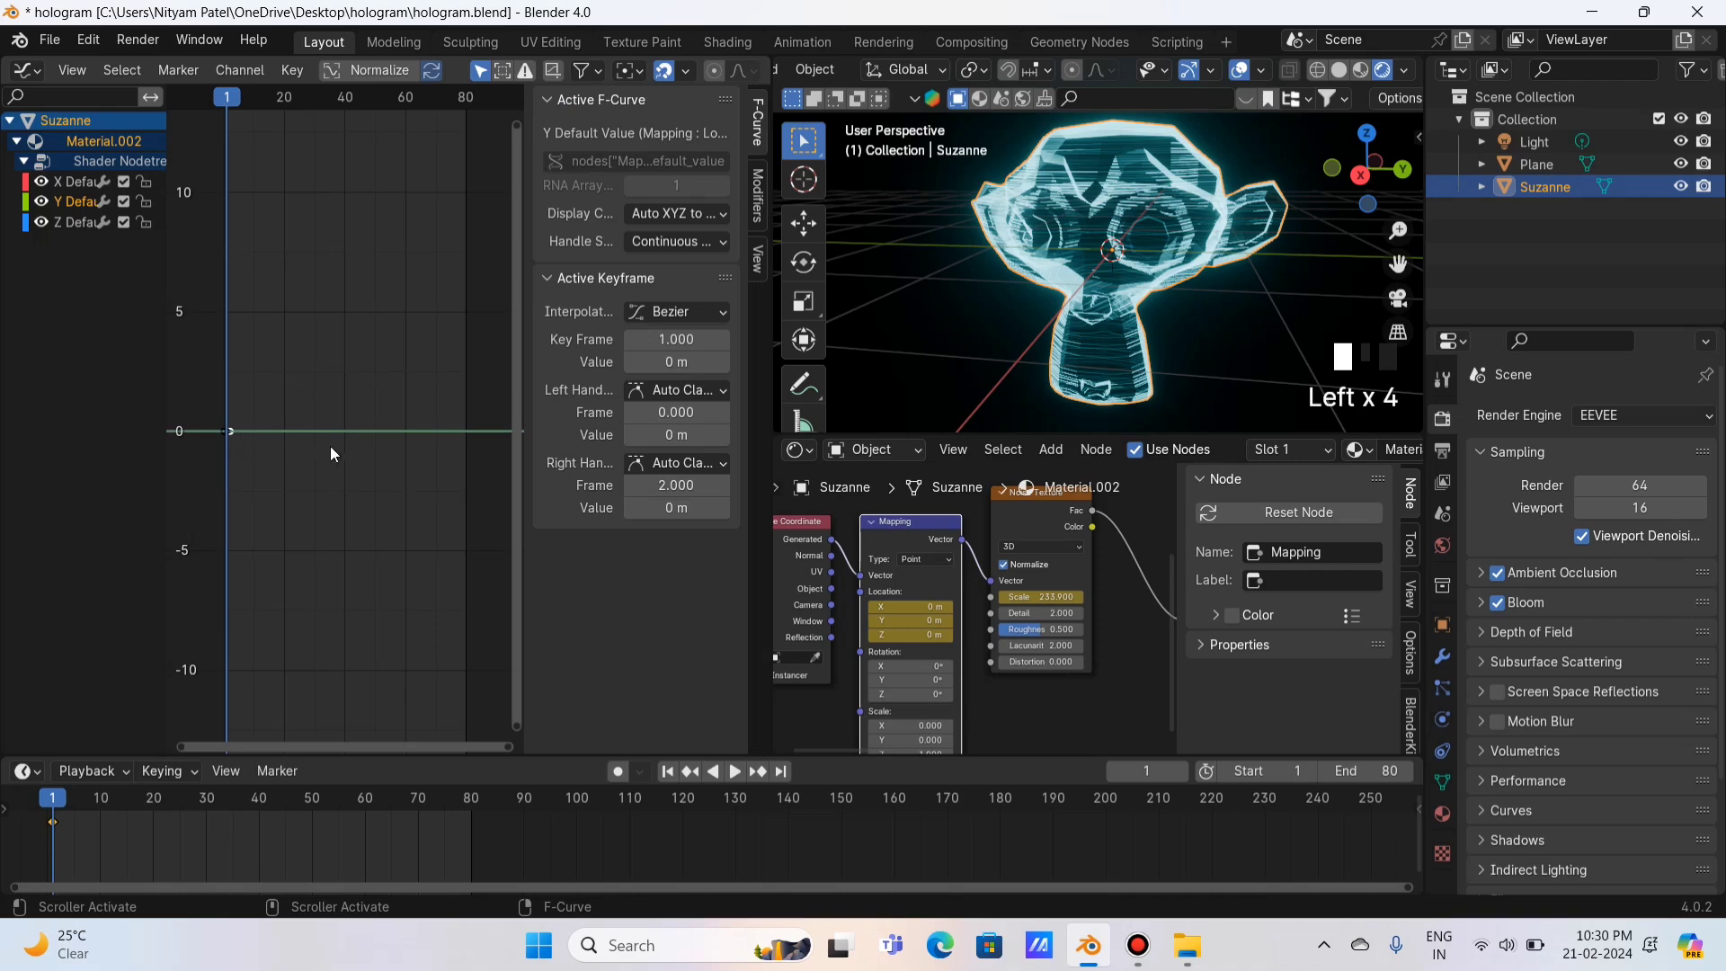
Step: Add a Noise modifier to the F-curve of the Mapping node's Z Location
click(68, 221)
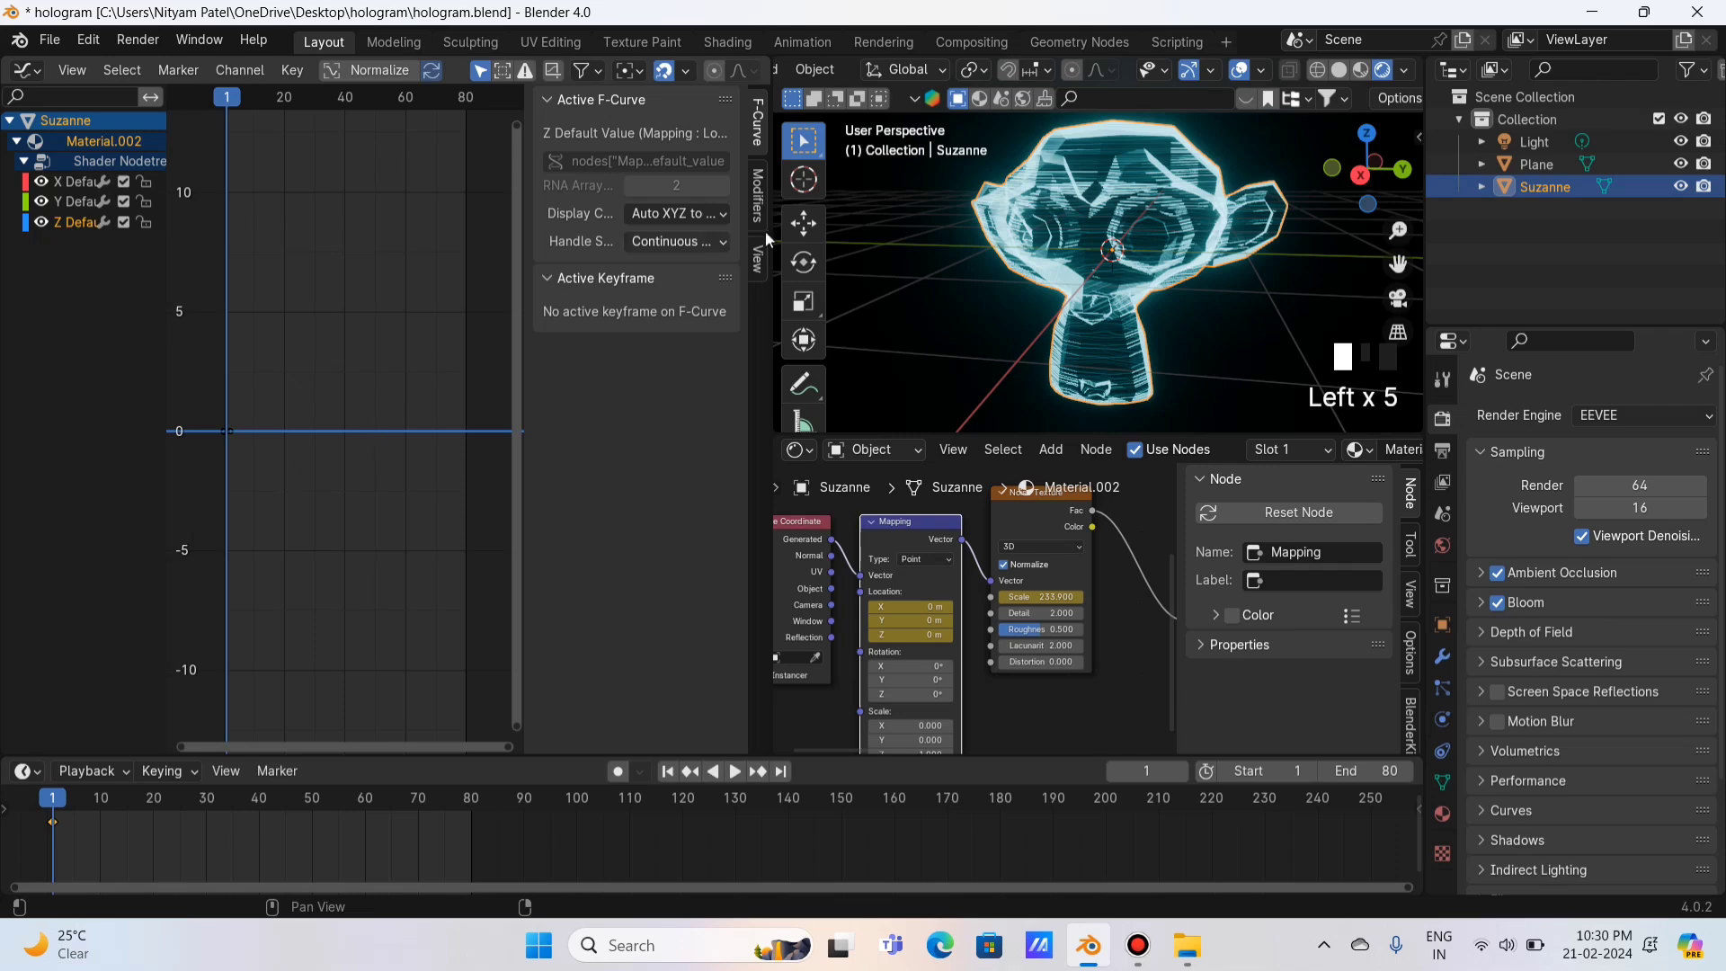
click(764, 197)
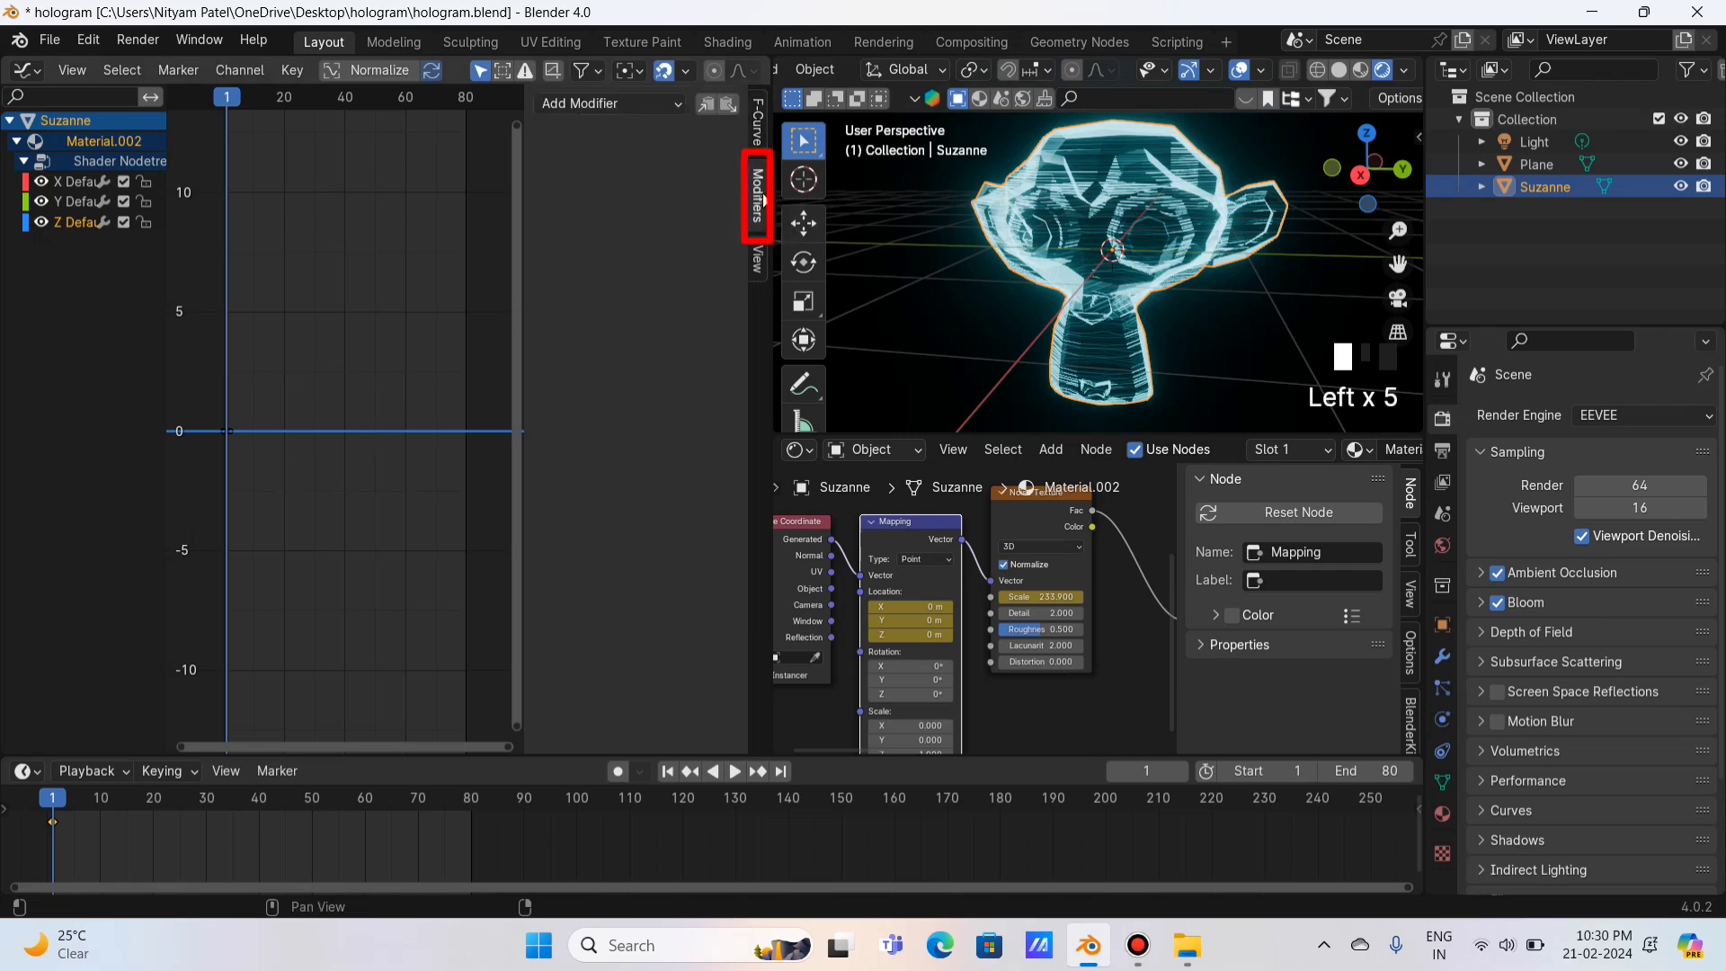
click(643, 104)
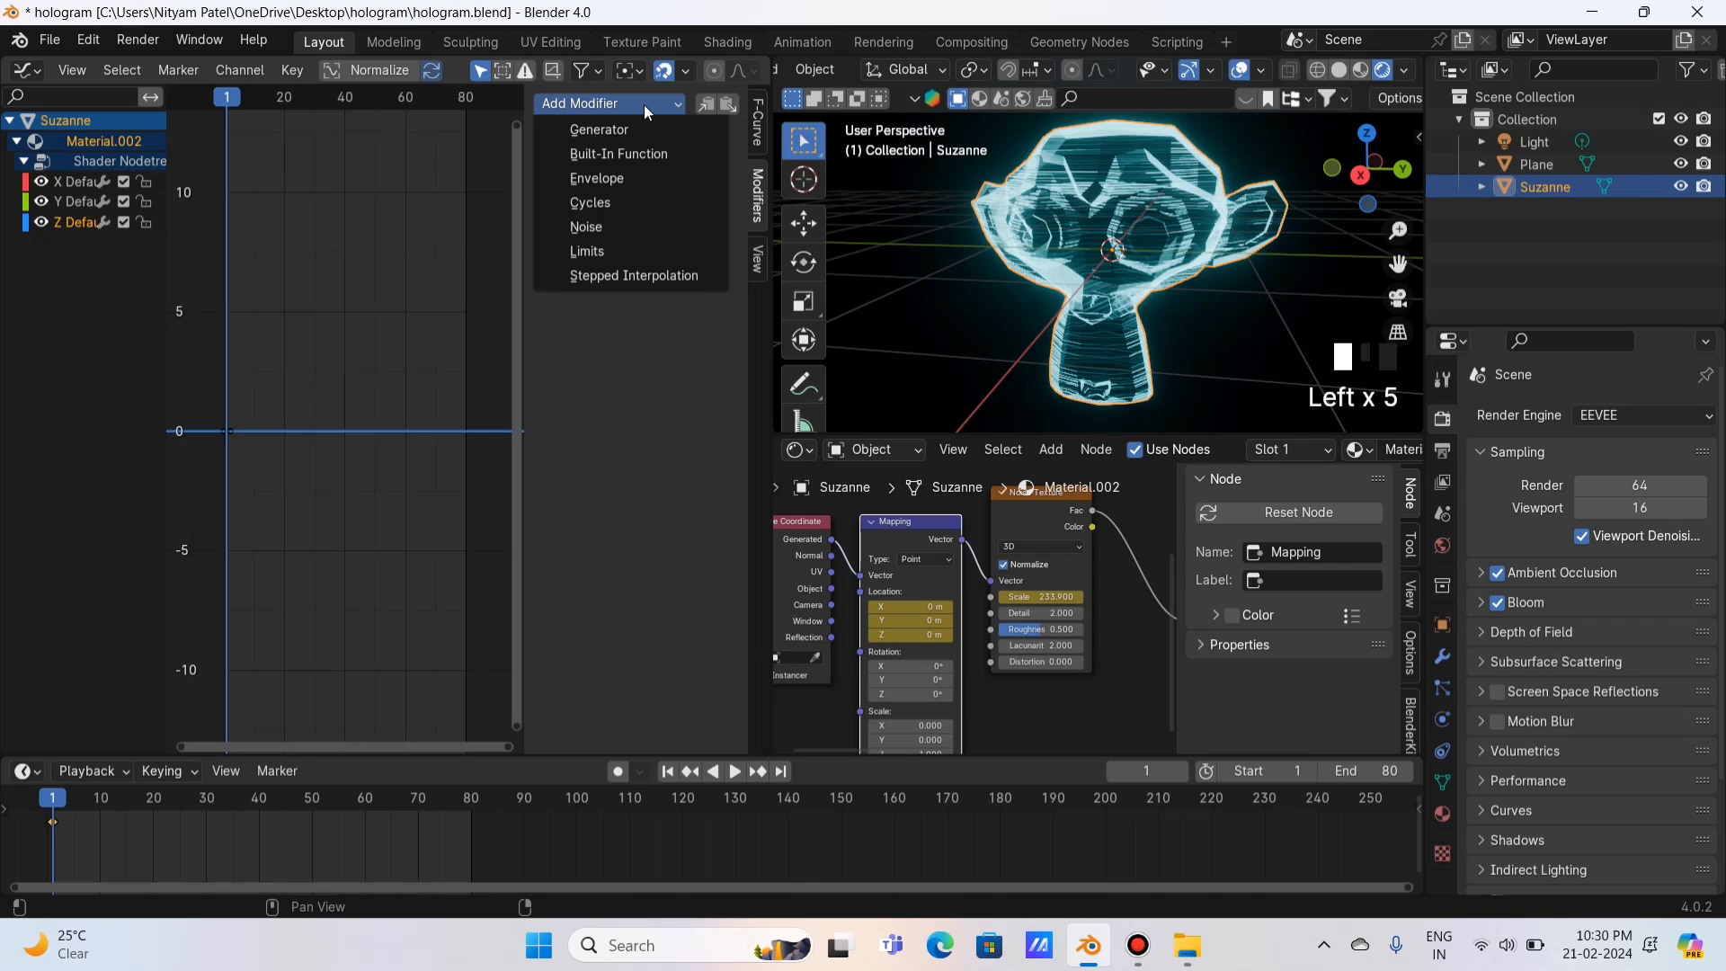
click(597, 225)
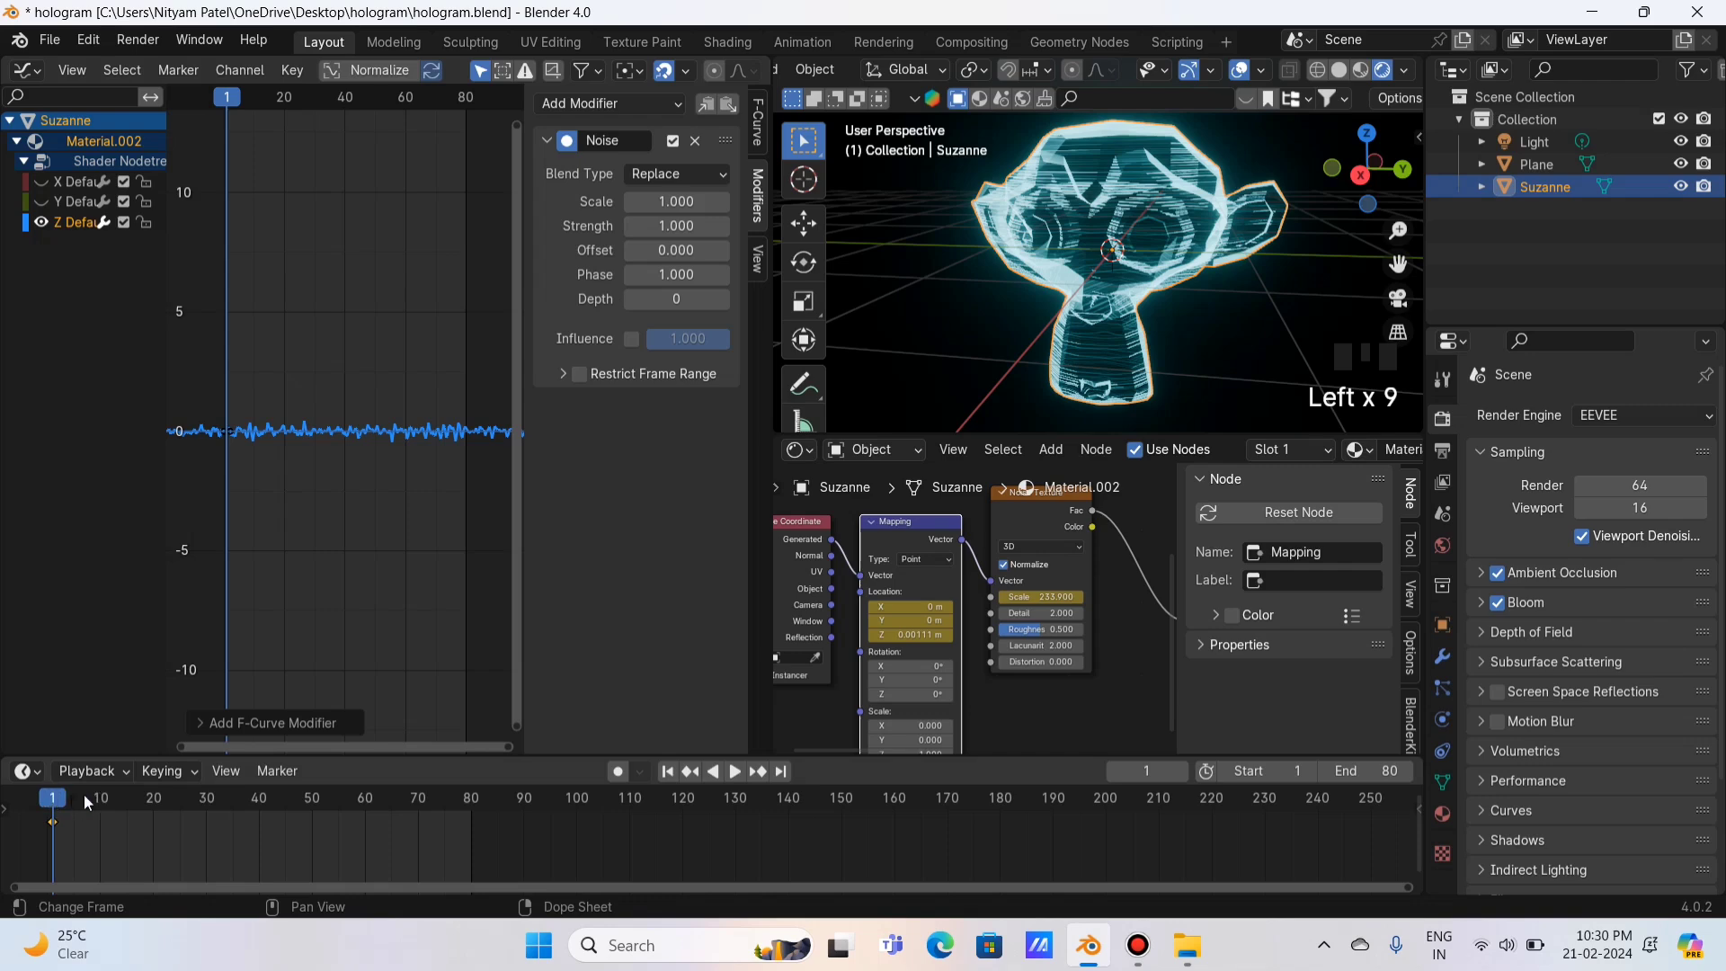
Step: Play back the animation to check the Z Location motion on Suzanne, and return to frame 1
key(space)
key(space)
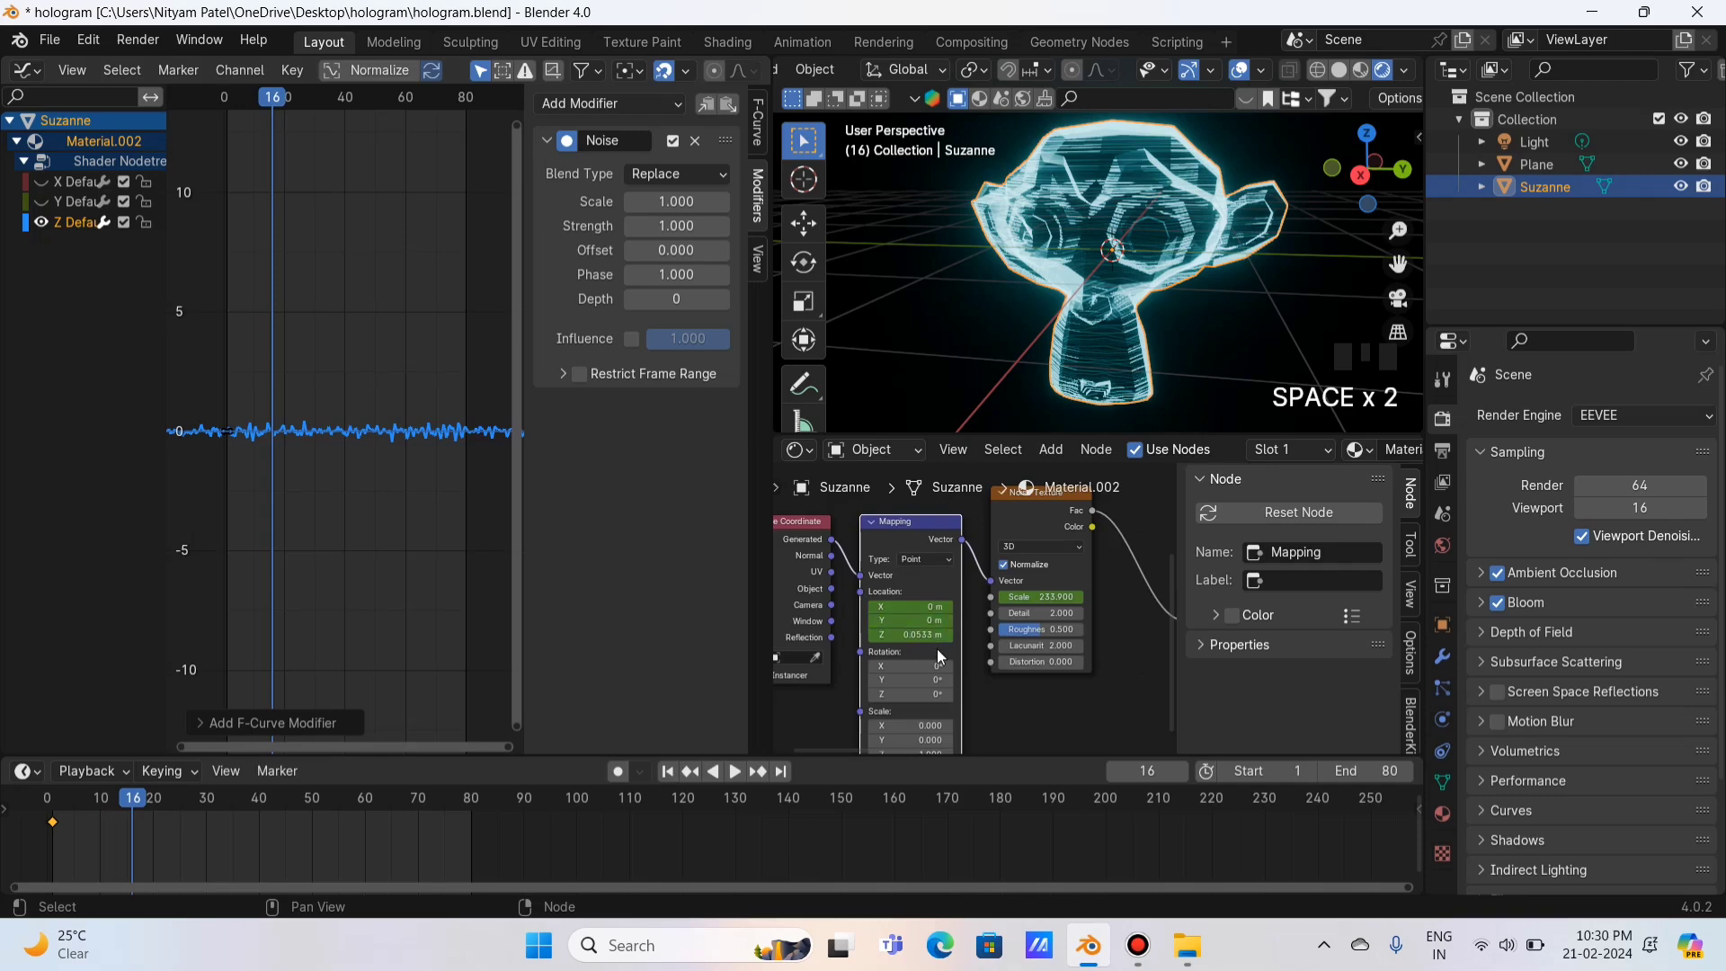
scroll(937, 649, up, 3)
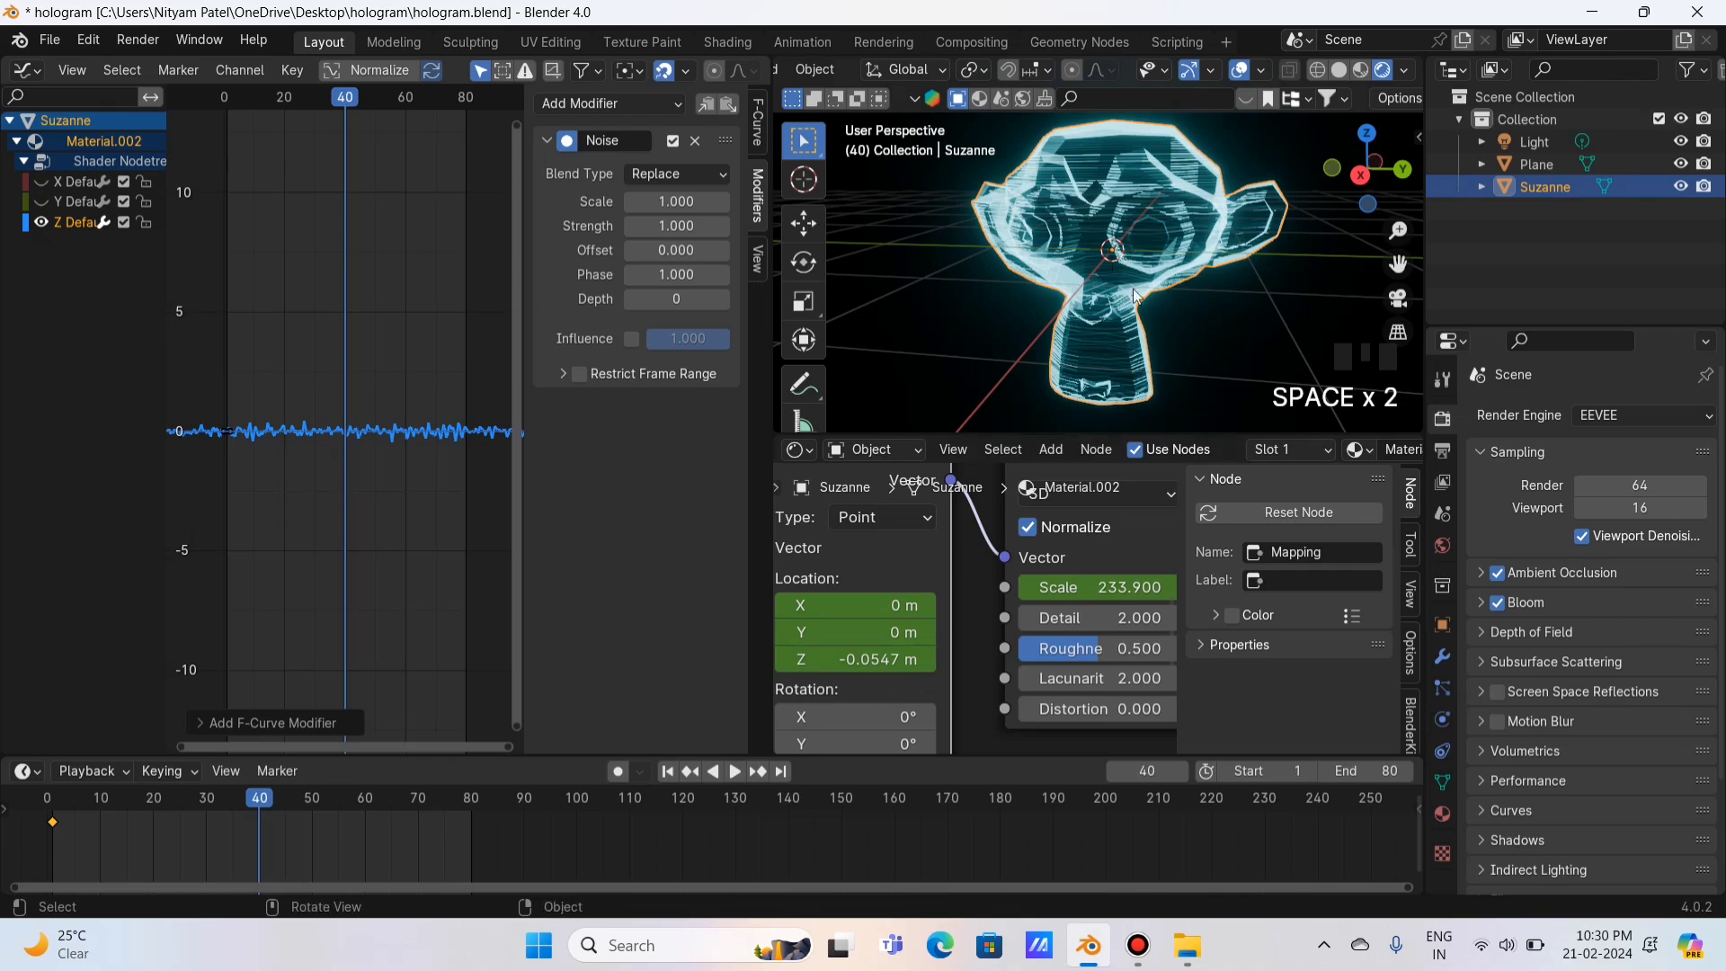
key(space)
key(space)
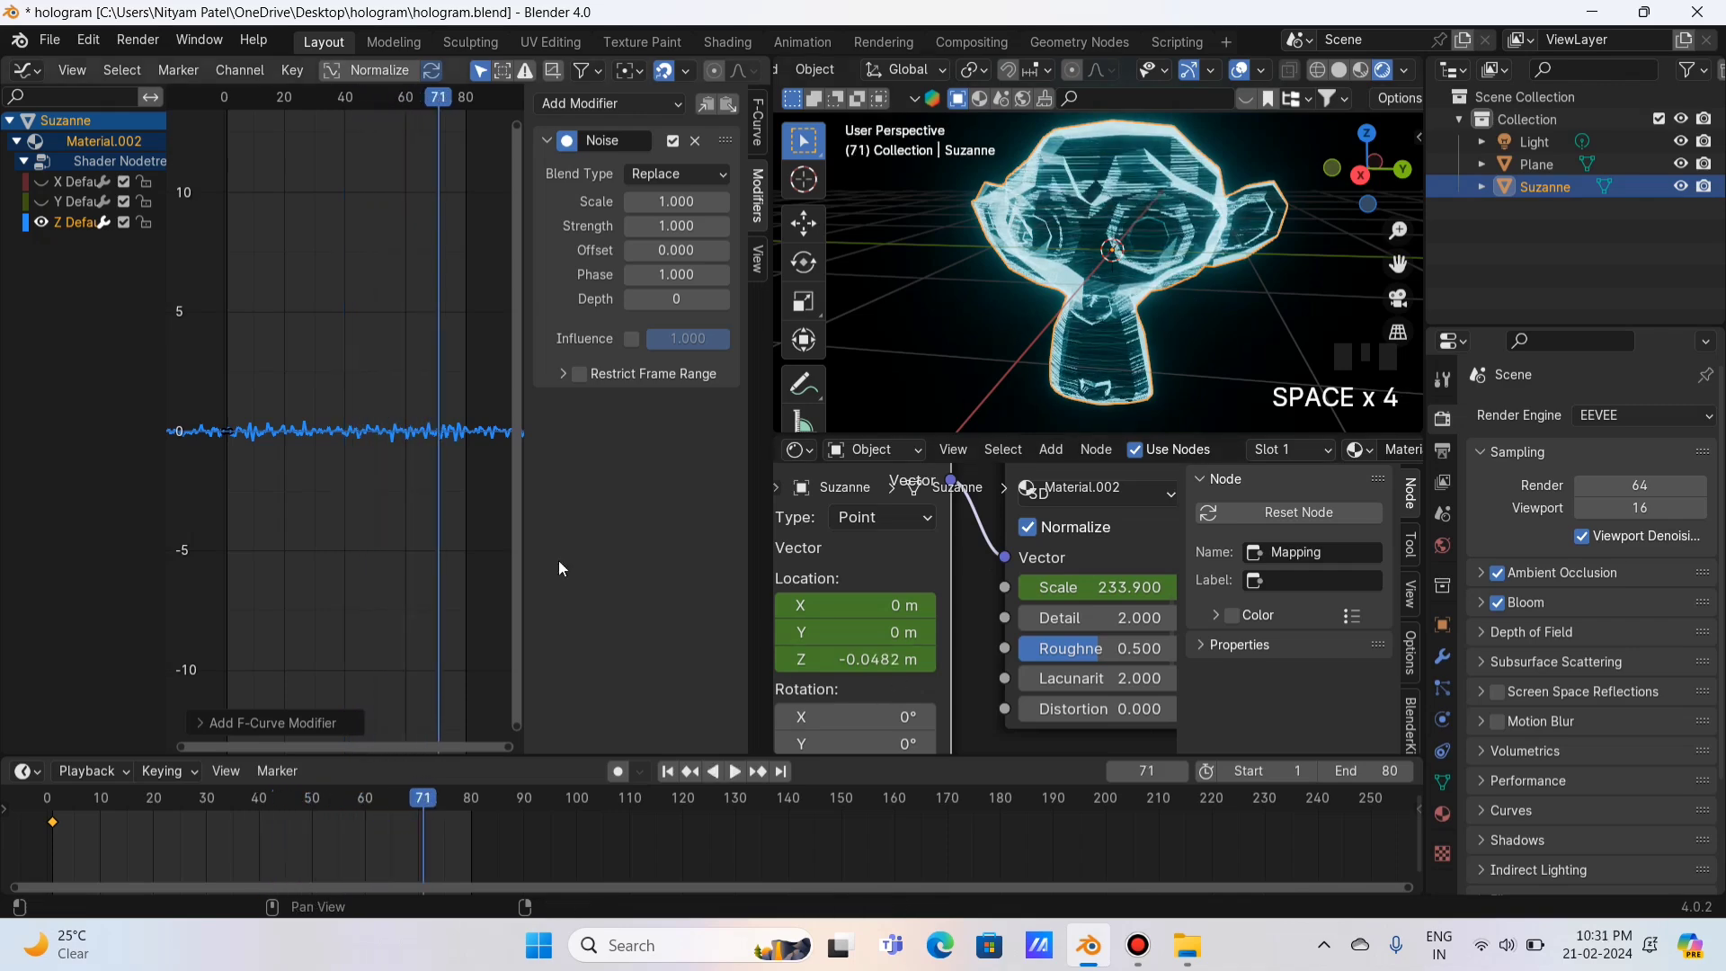
click(52, 813)
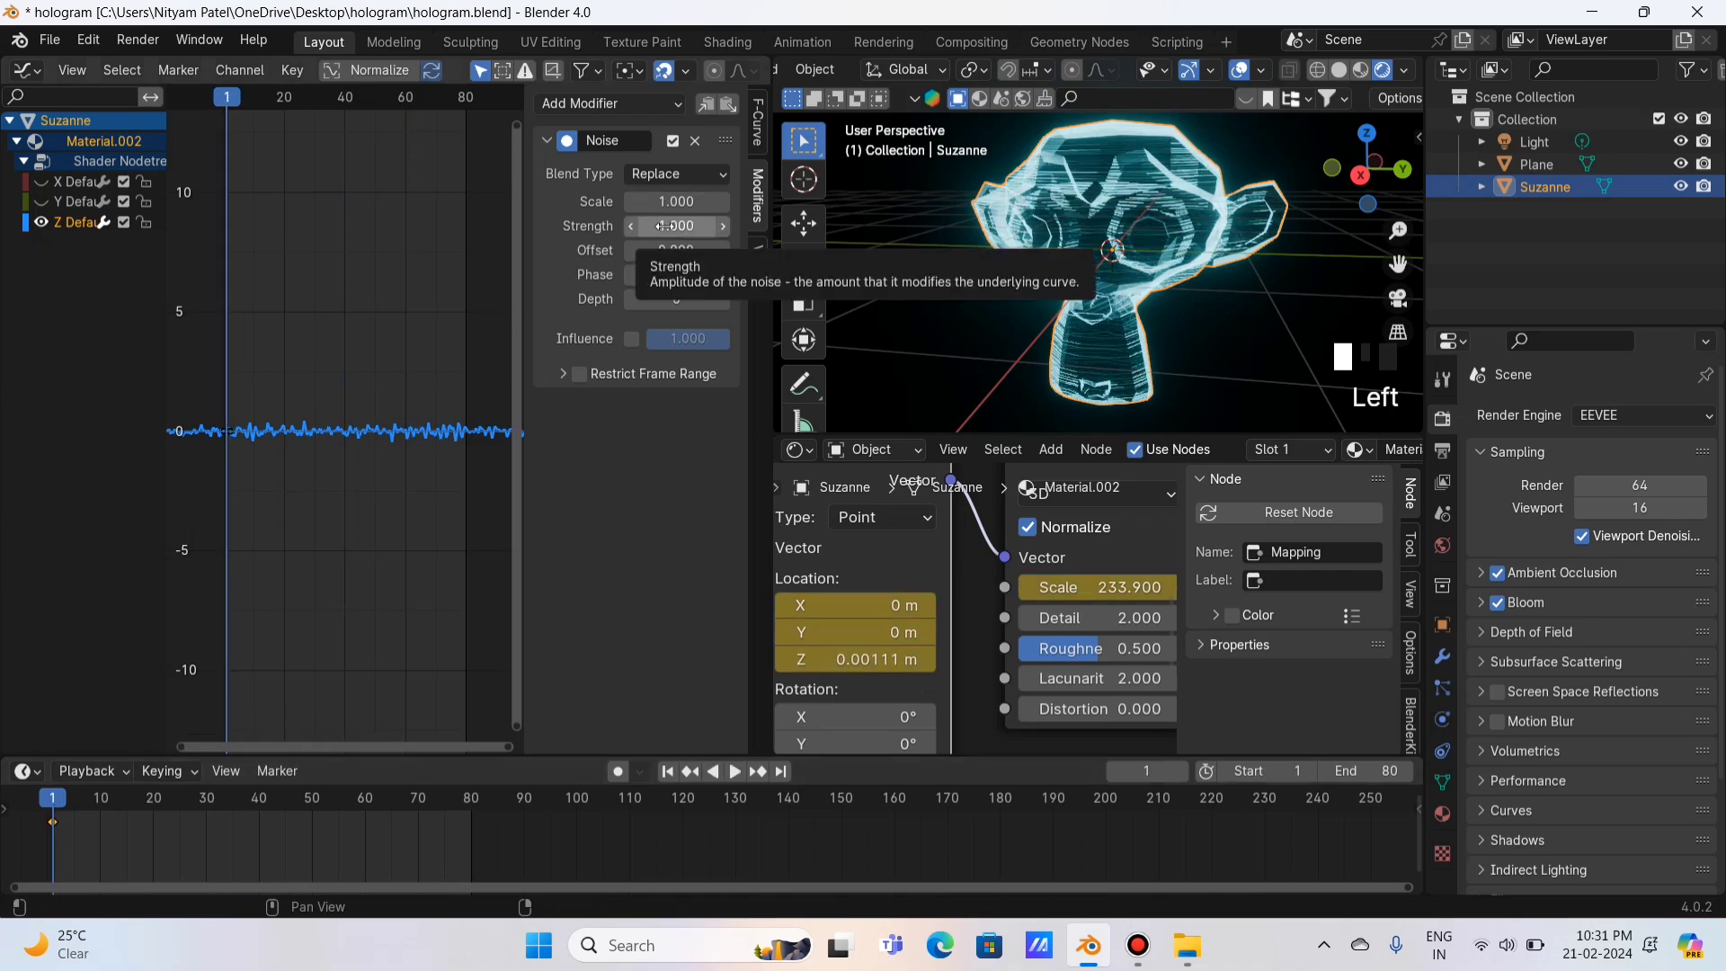
Step: Set the Z Location Noise modifier's Strength to 20 and preview the animation, returning to frame 1
drag(675, 228, 732, 227)
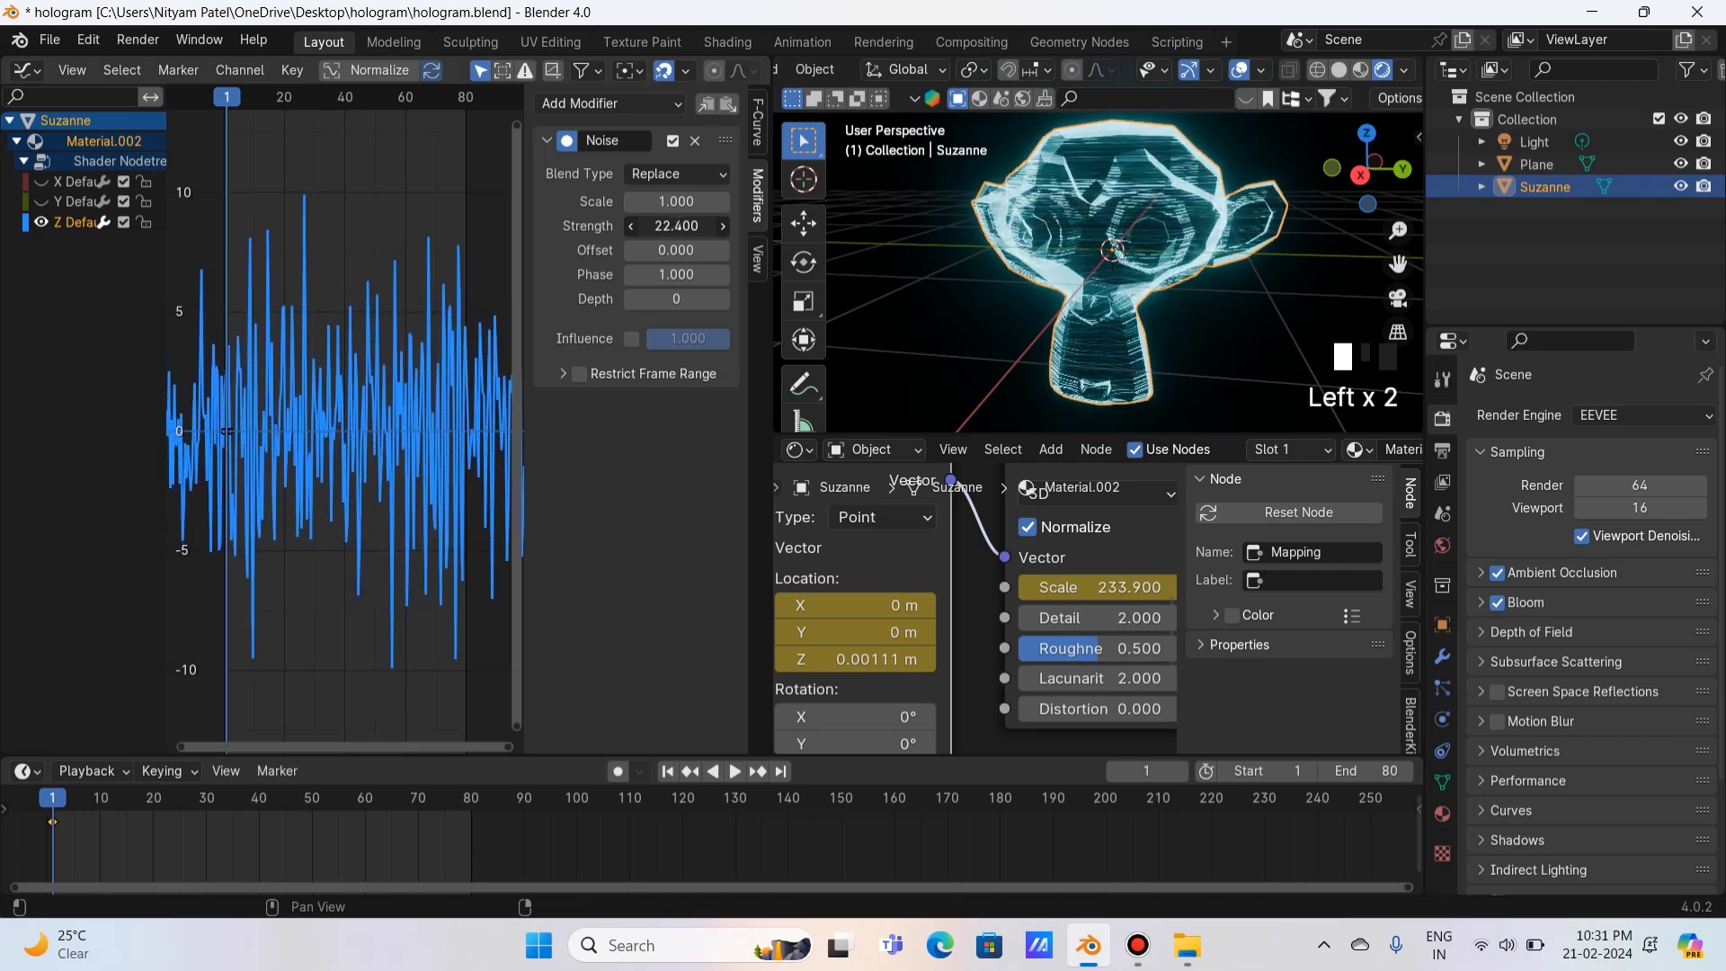
click(682, 227)
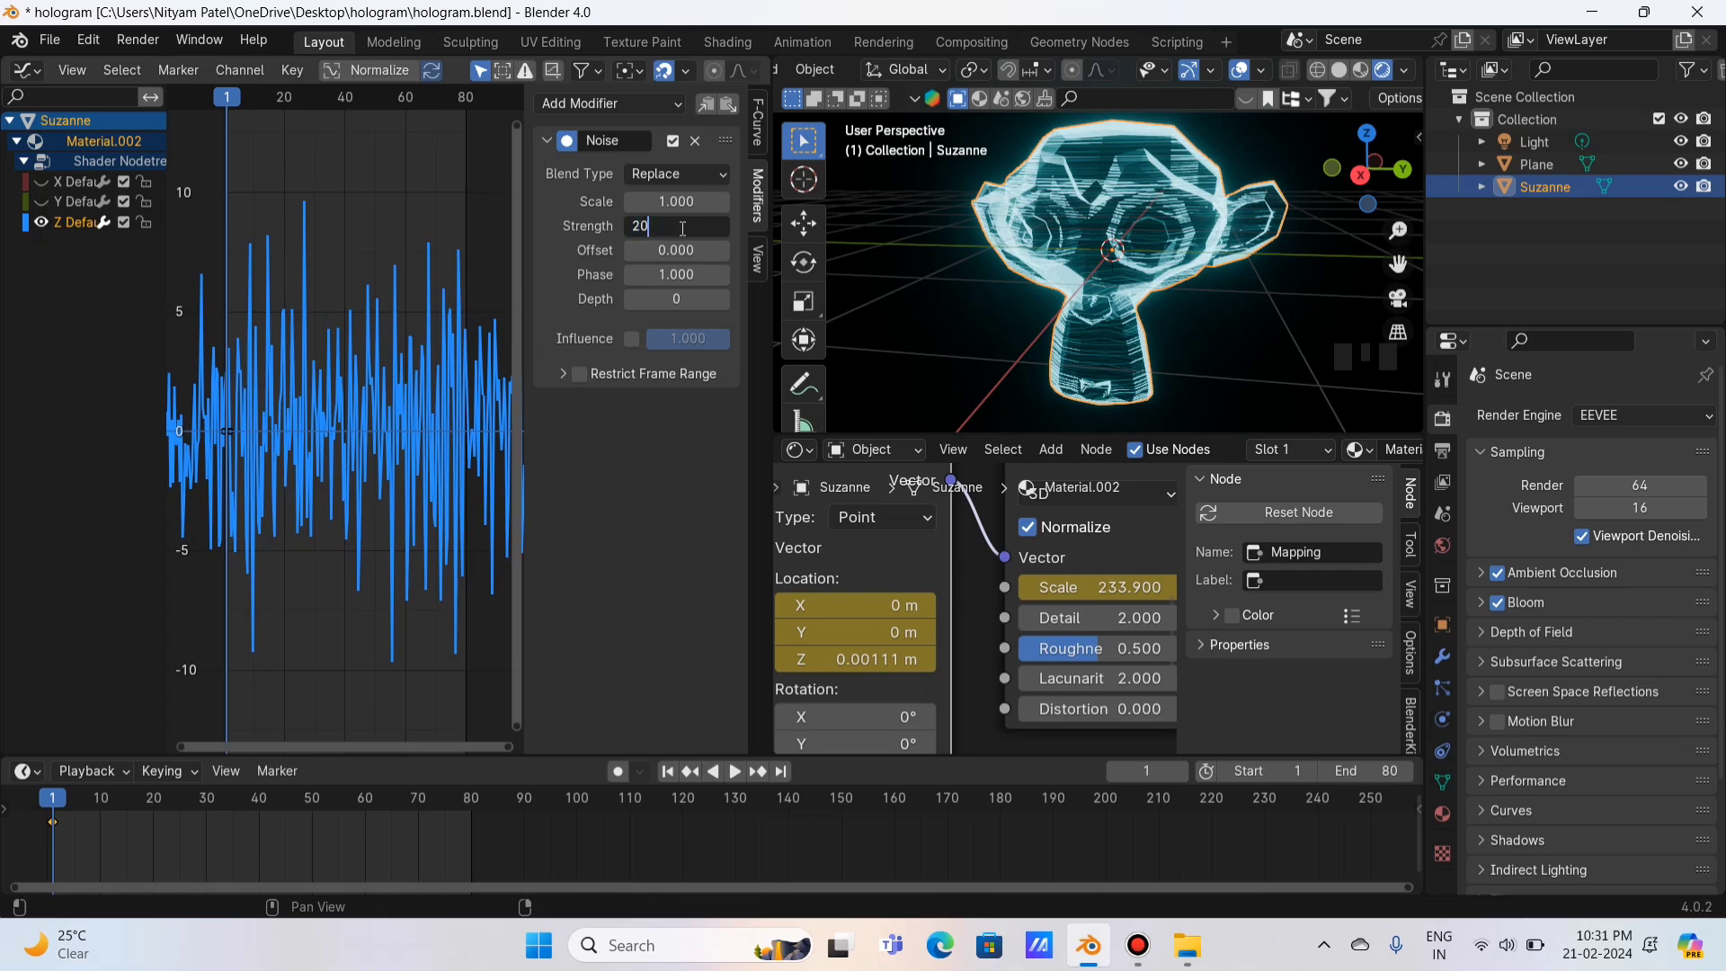
text(20)
click(678, 226)
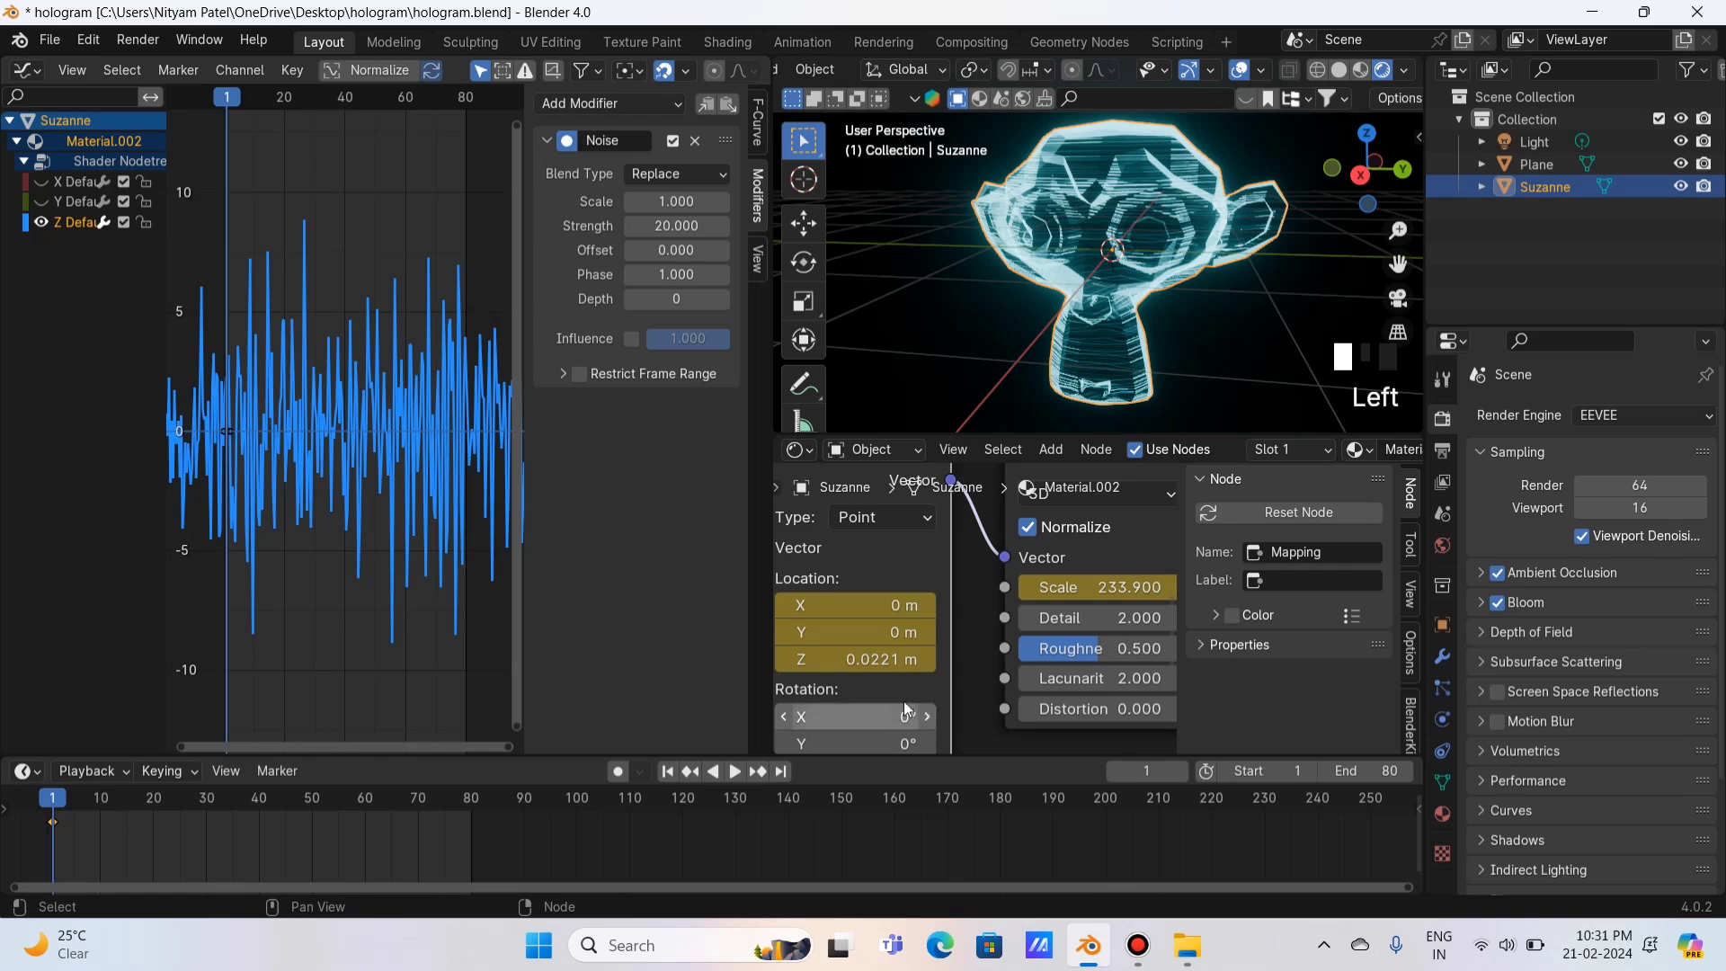
key(space)
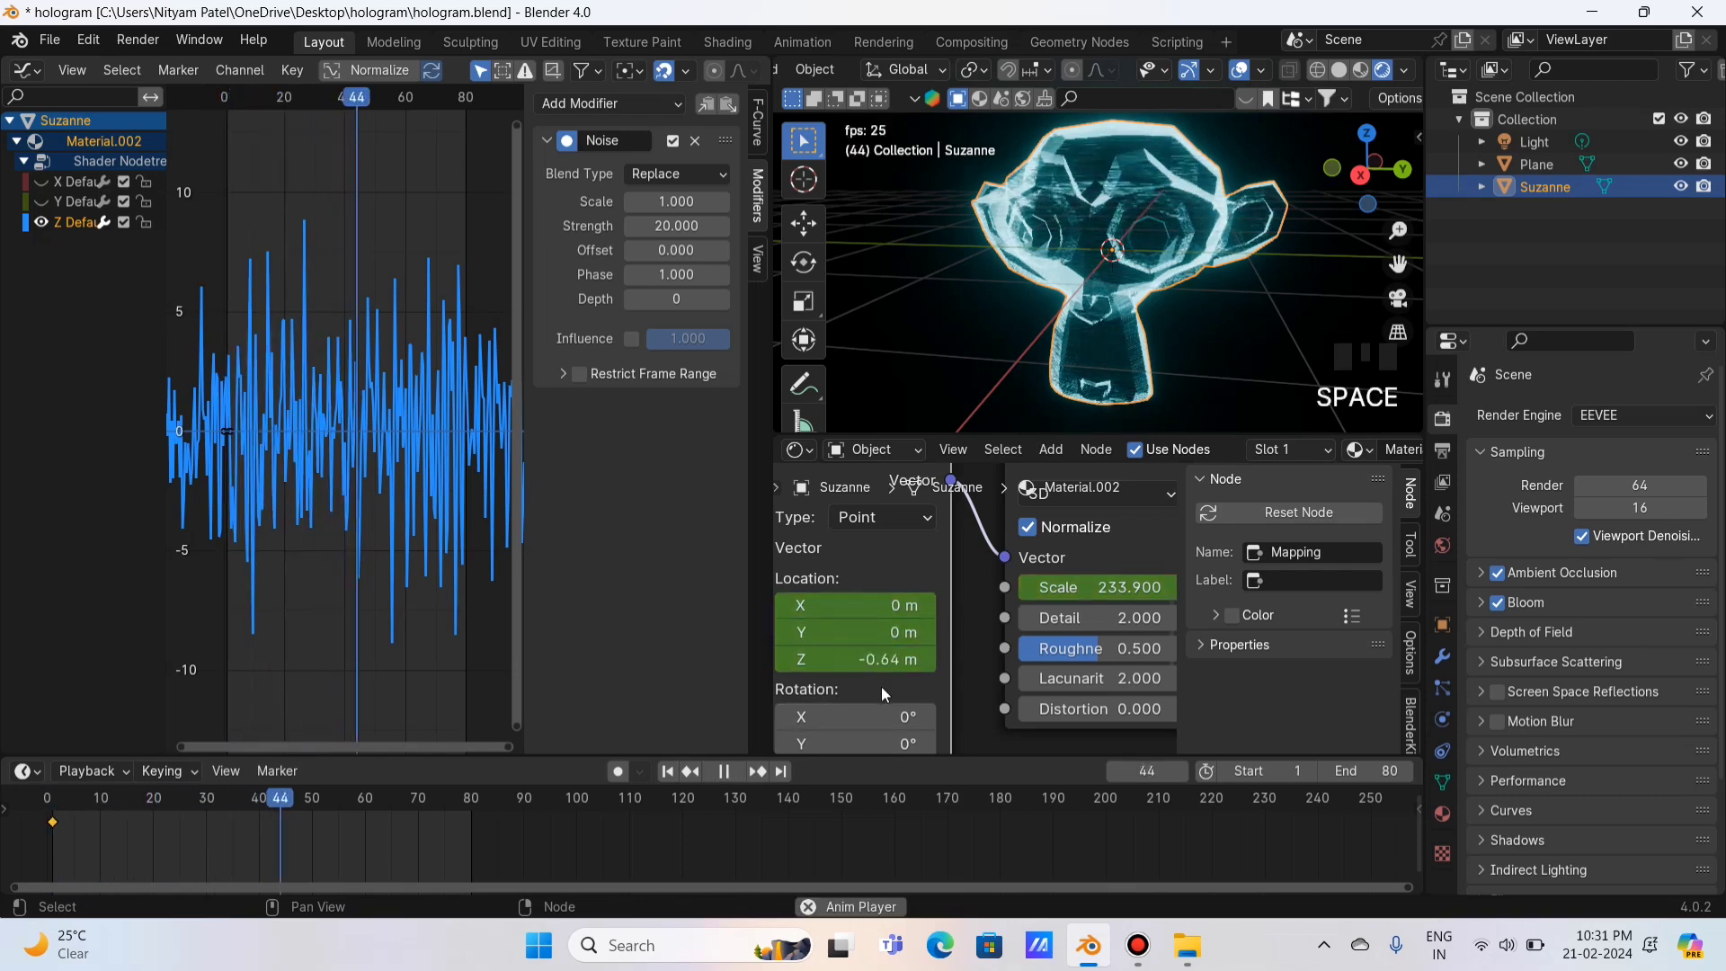
key(space)
mouse_move(292, 794)
mouse_down()
mouse_move(56, 836)
mouse_move(105, 805)
mouse_move(189, 807)
mouse_move(58, 811)
mouse_up()
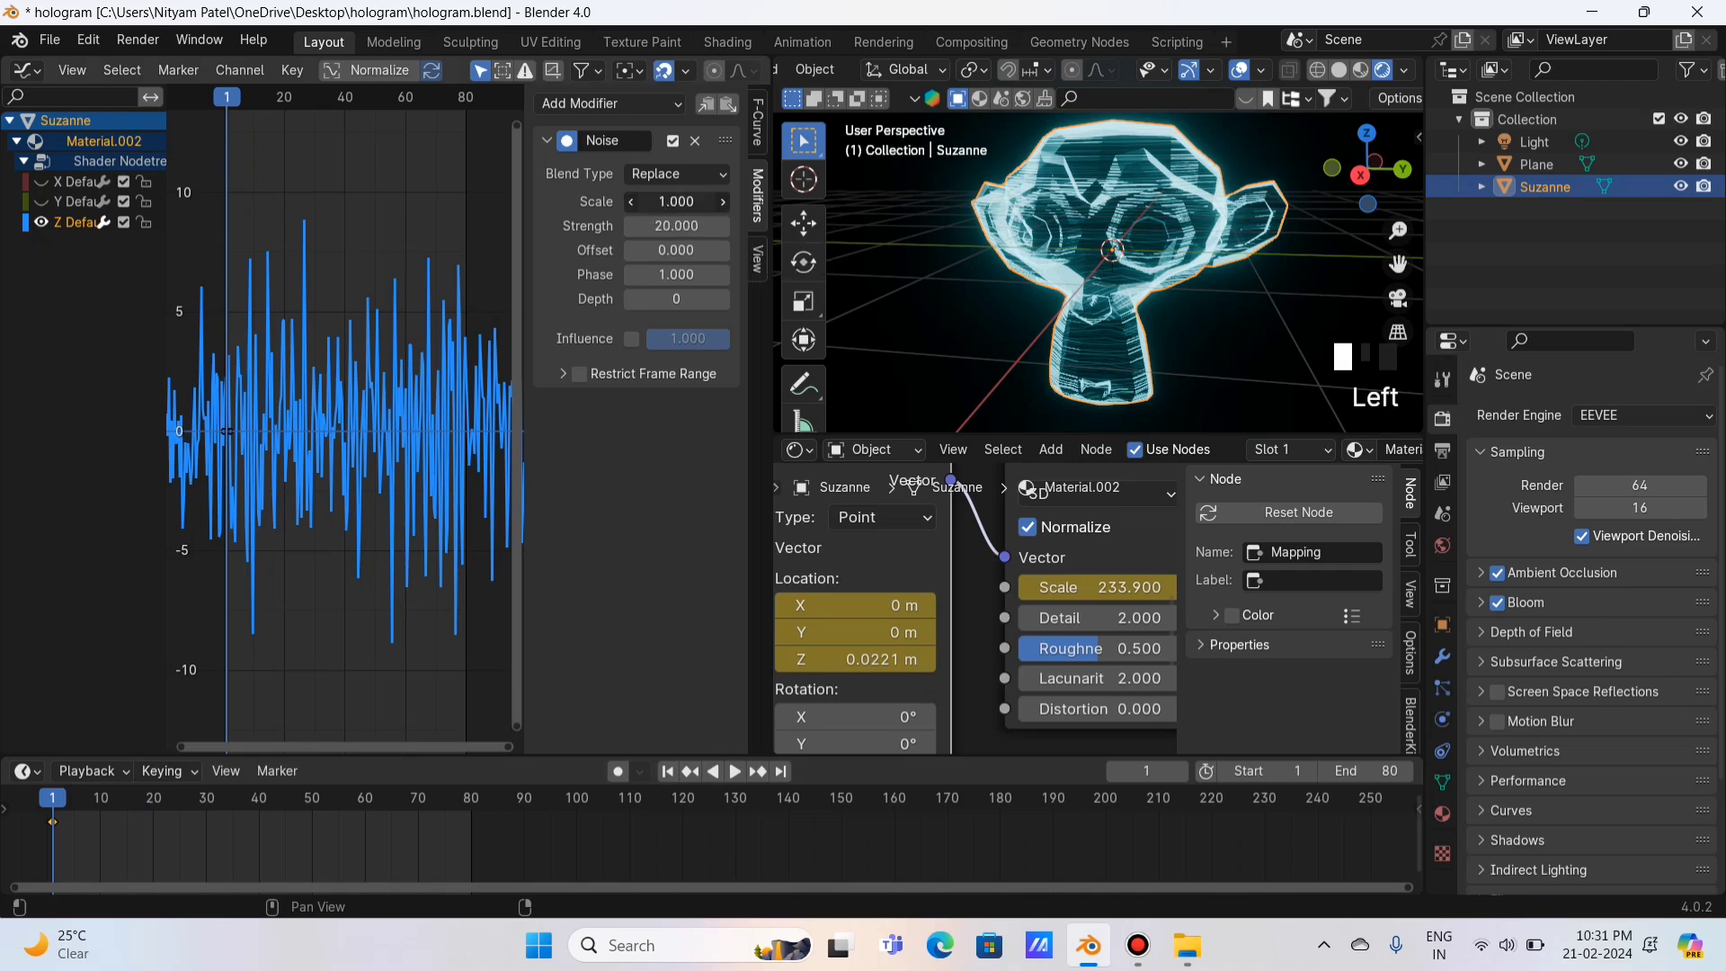
Step: Try a Scale of 10.9 on the Z Location Noise modifier and preview the animation, returning to frame 1
drag(663, 208, 782, 208)
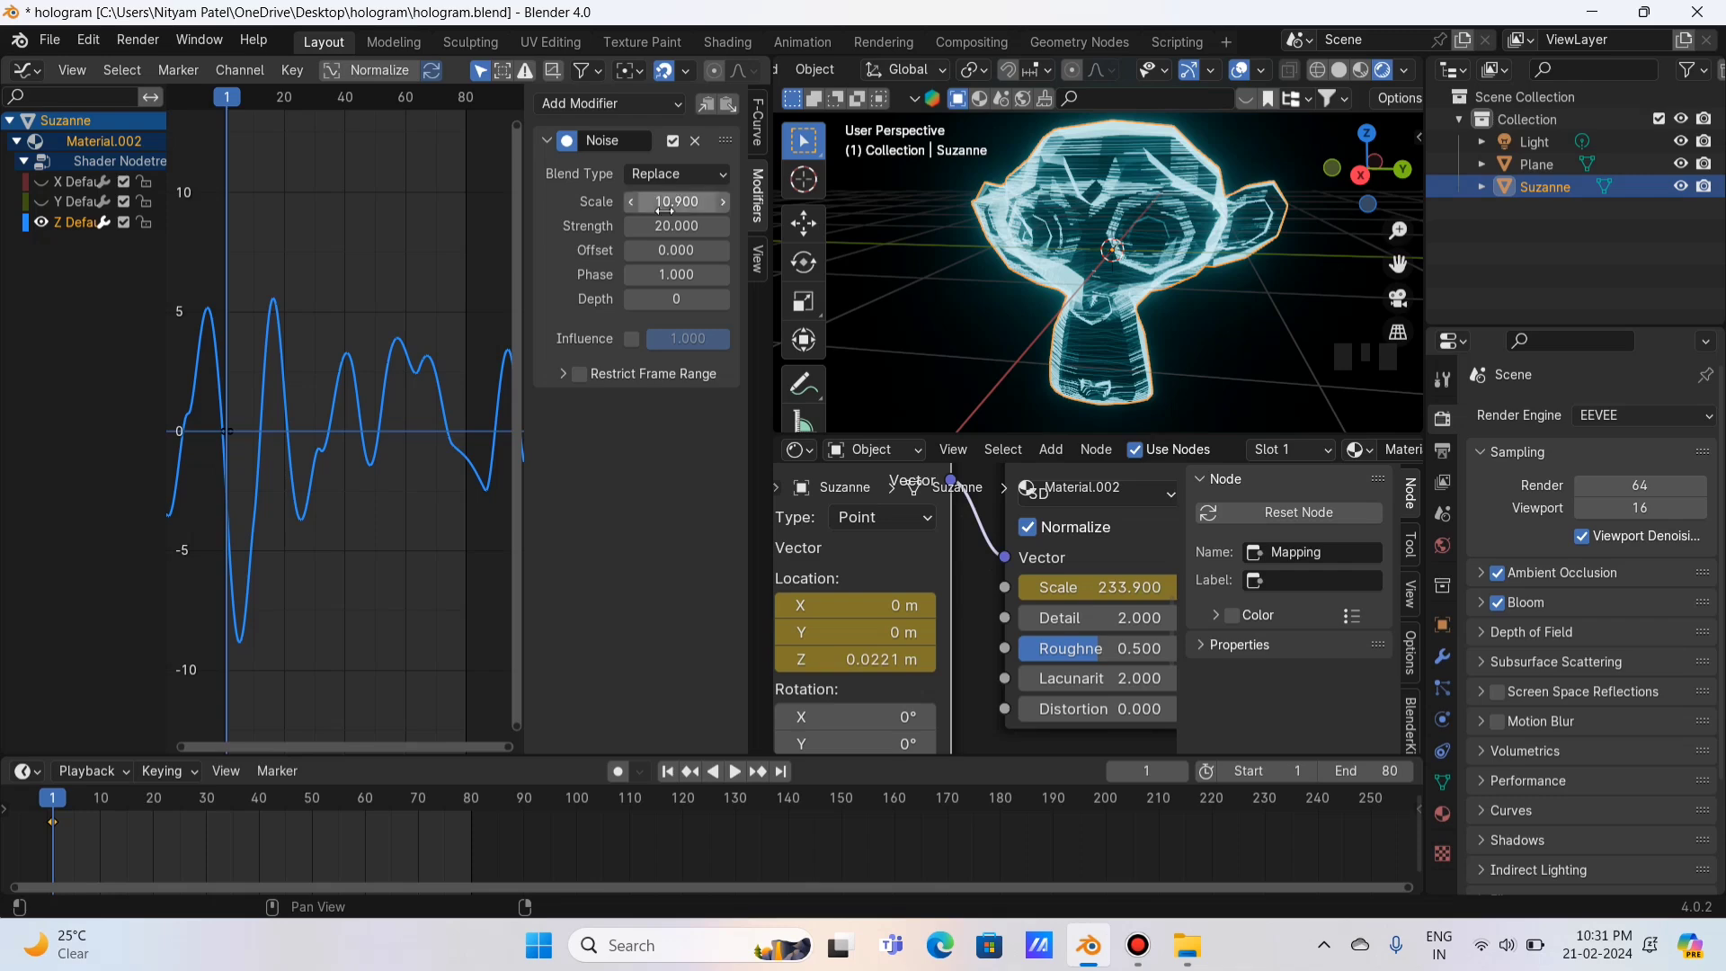
key(space)
key(space)
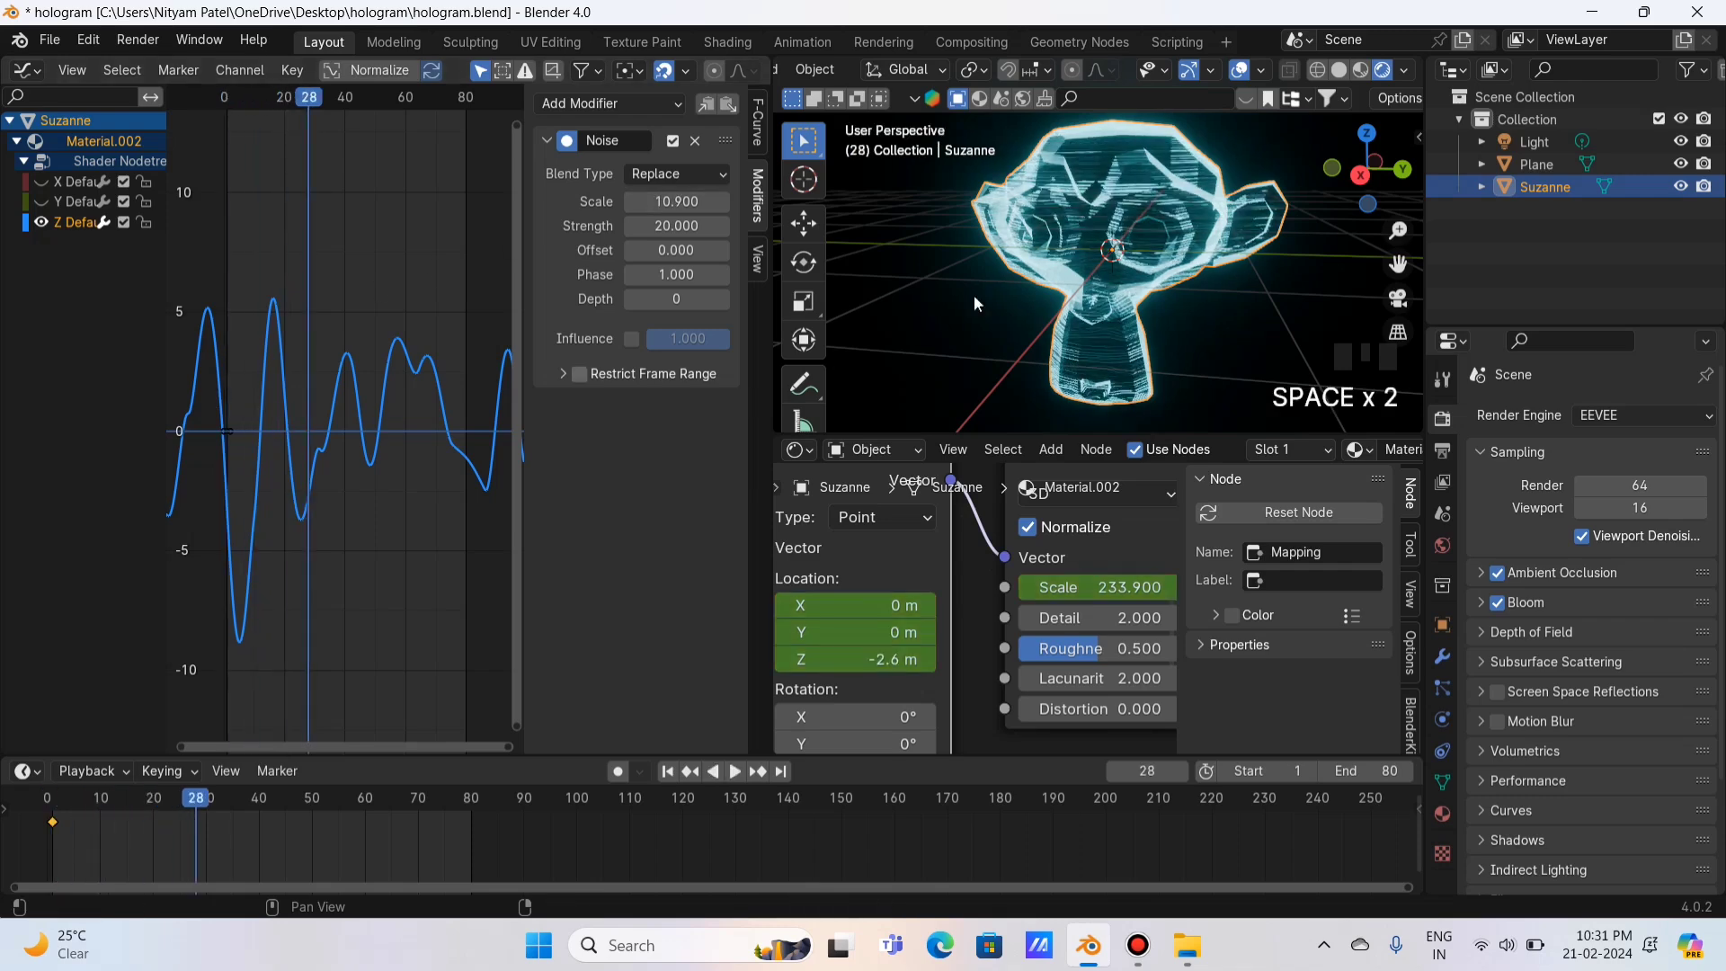
key(space)
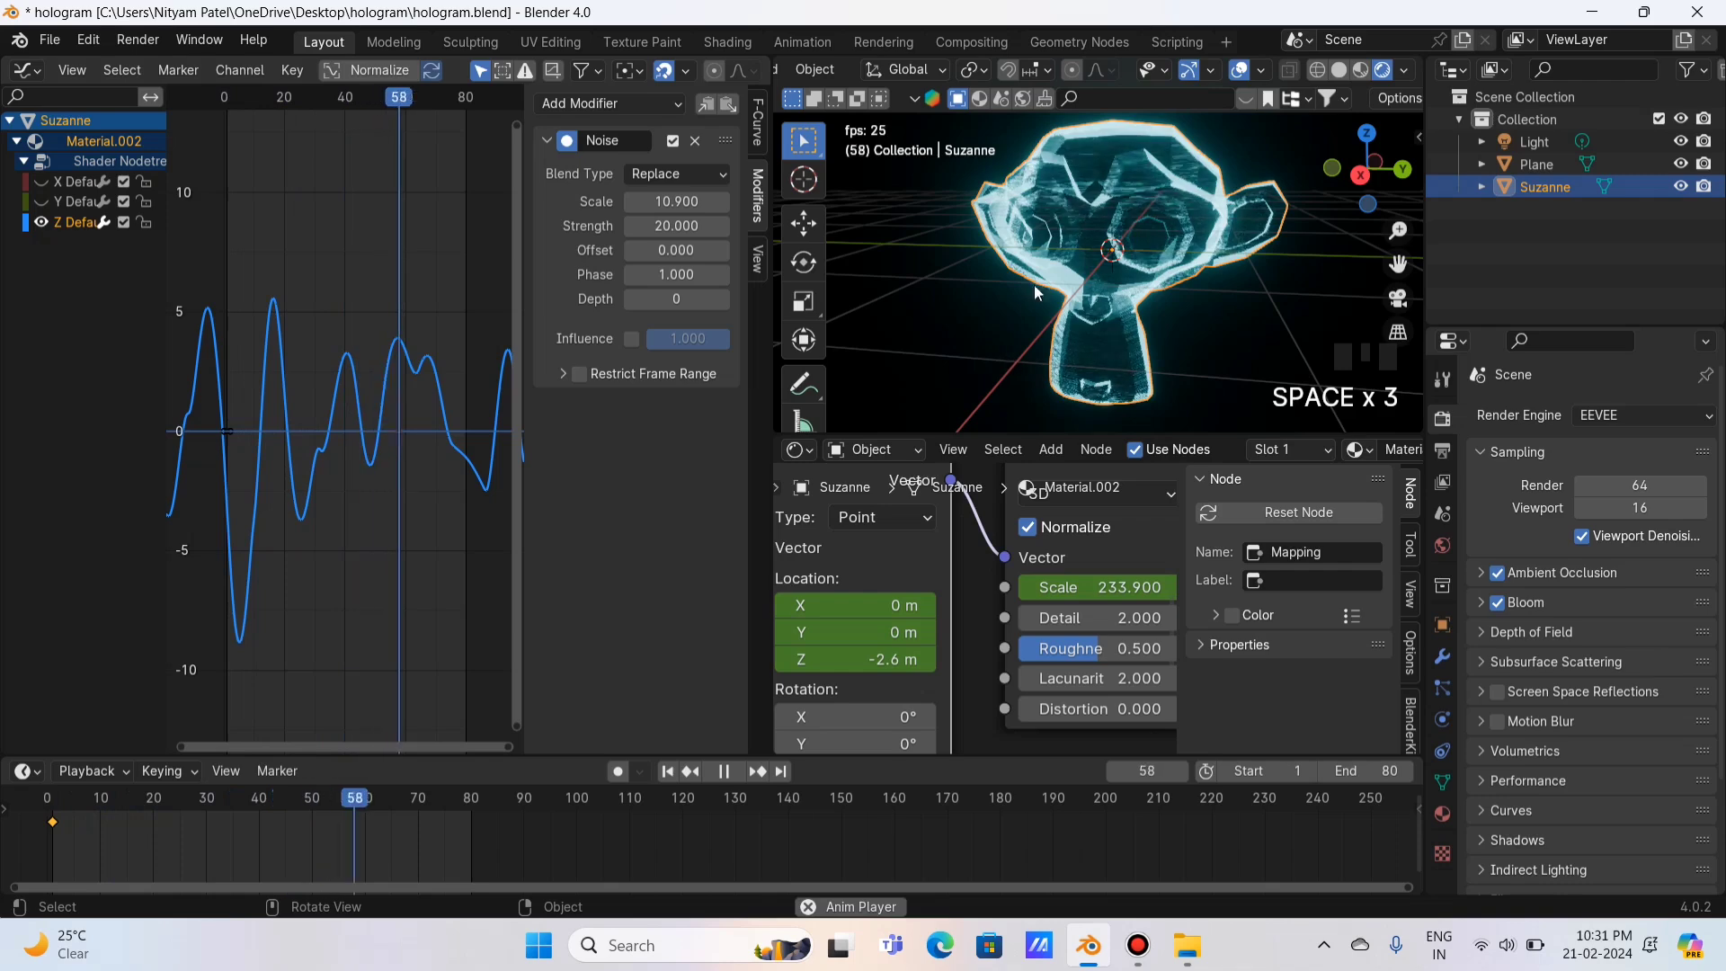
key(space)
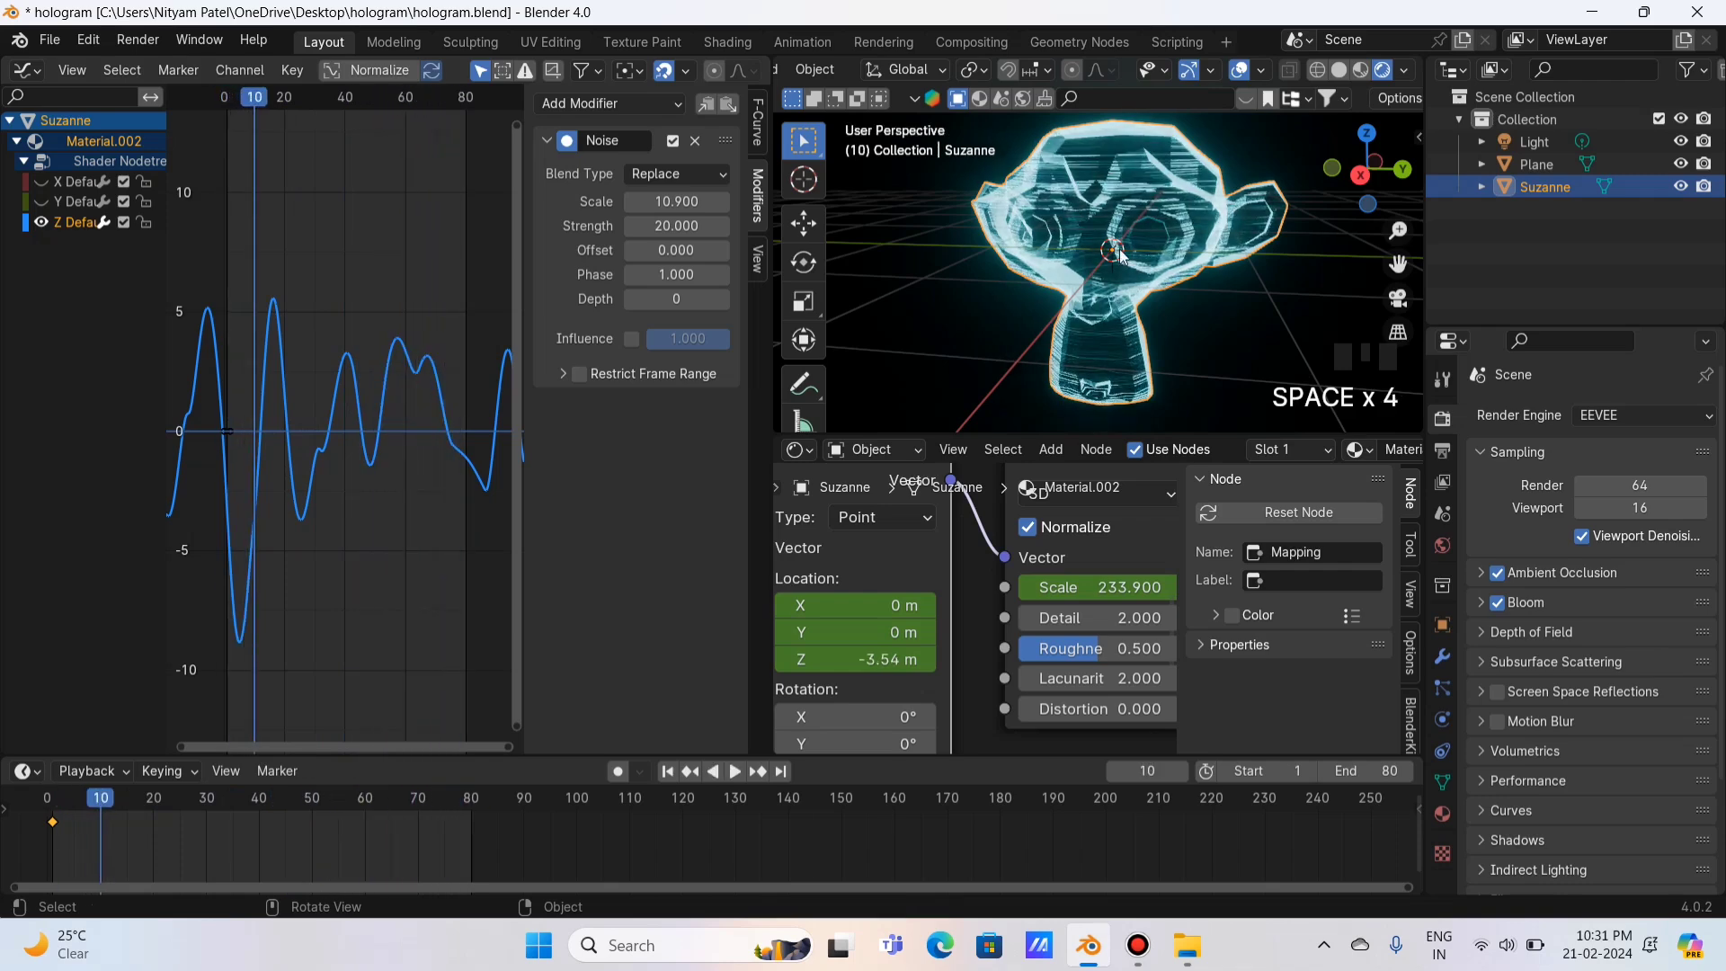
key(space)
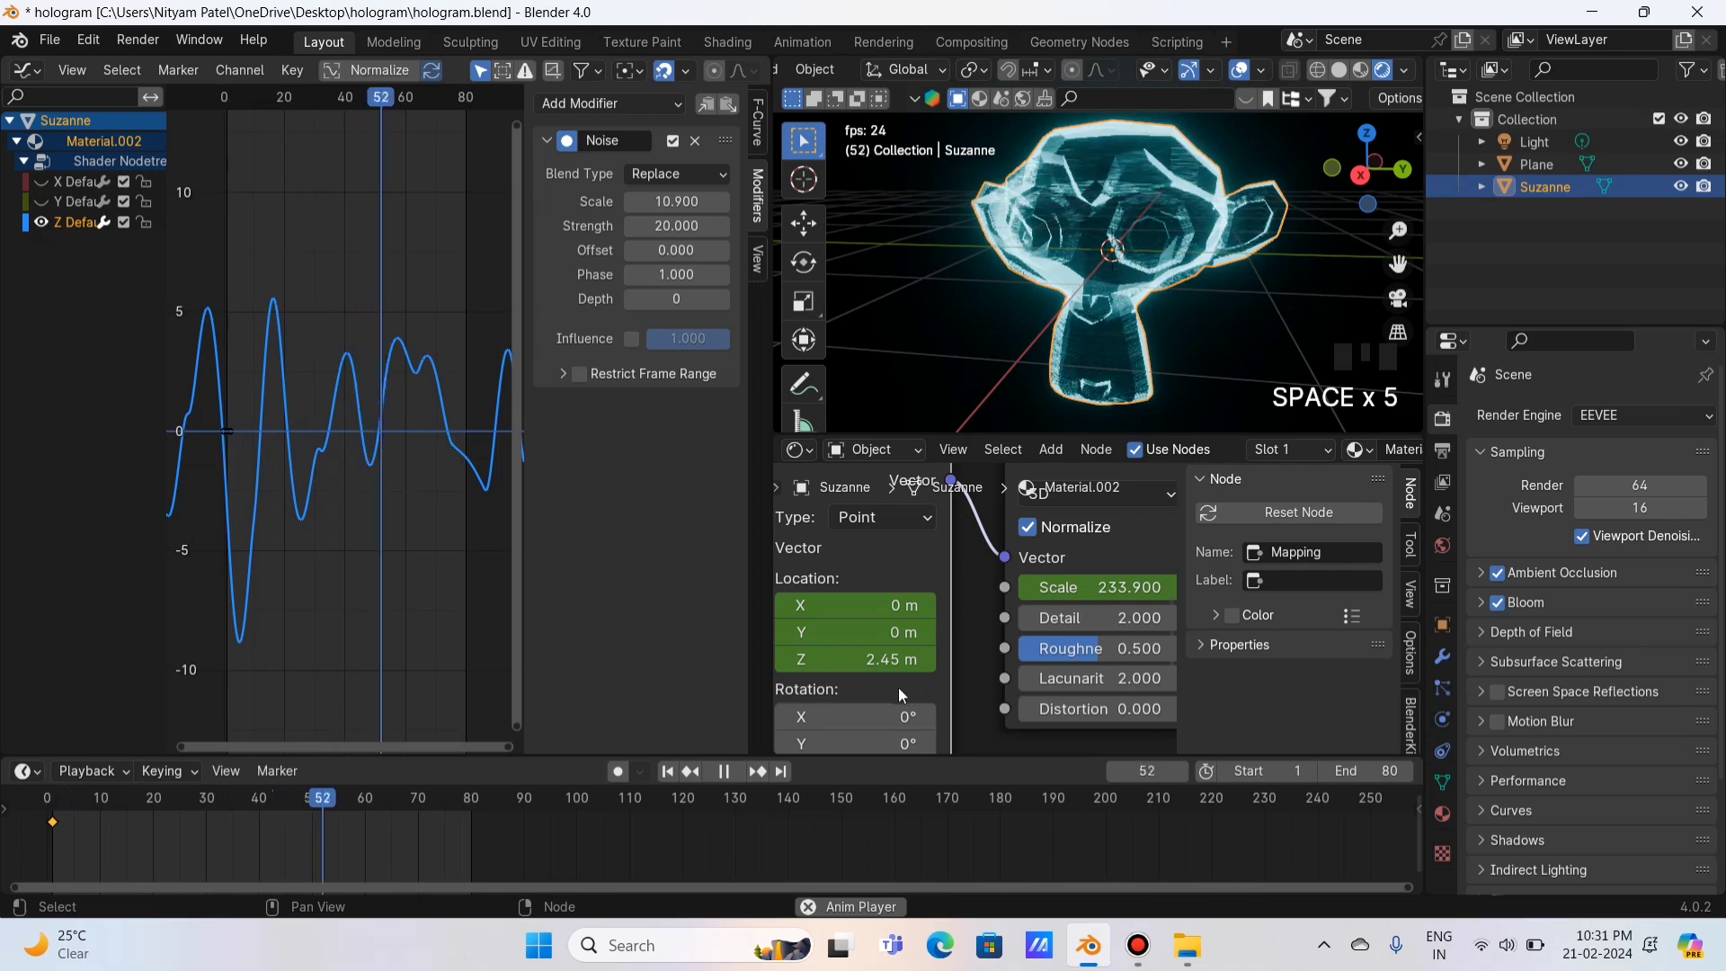
key(space)
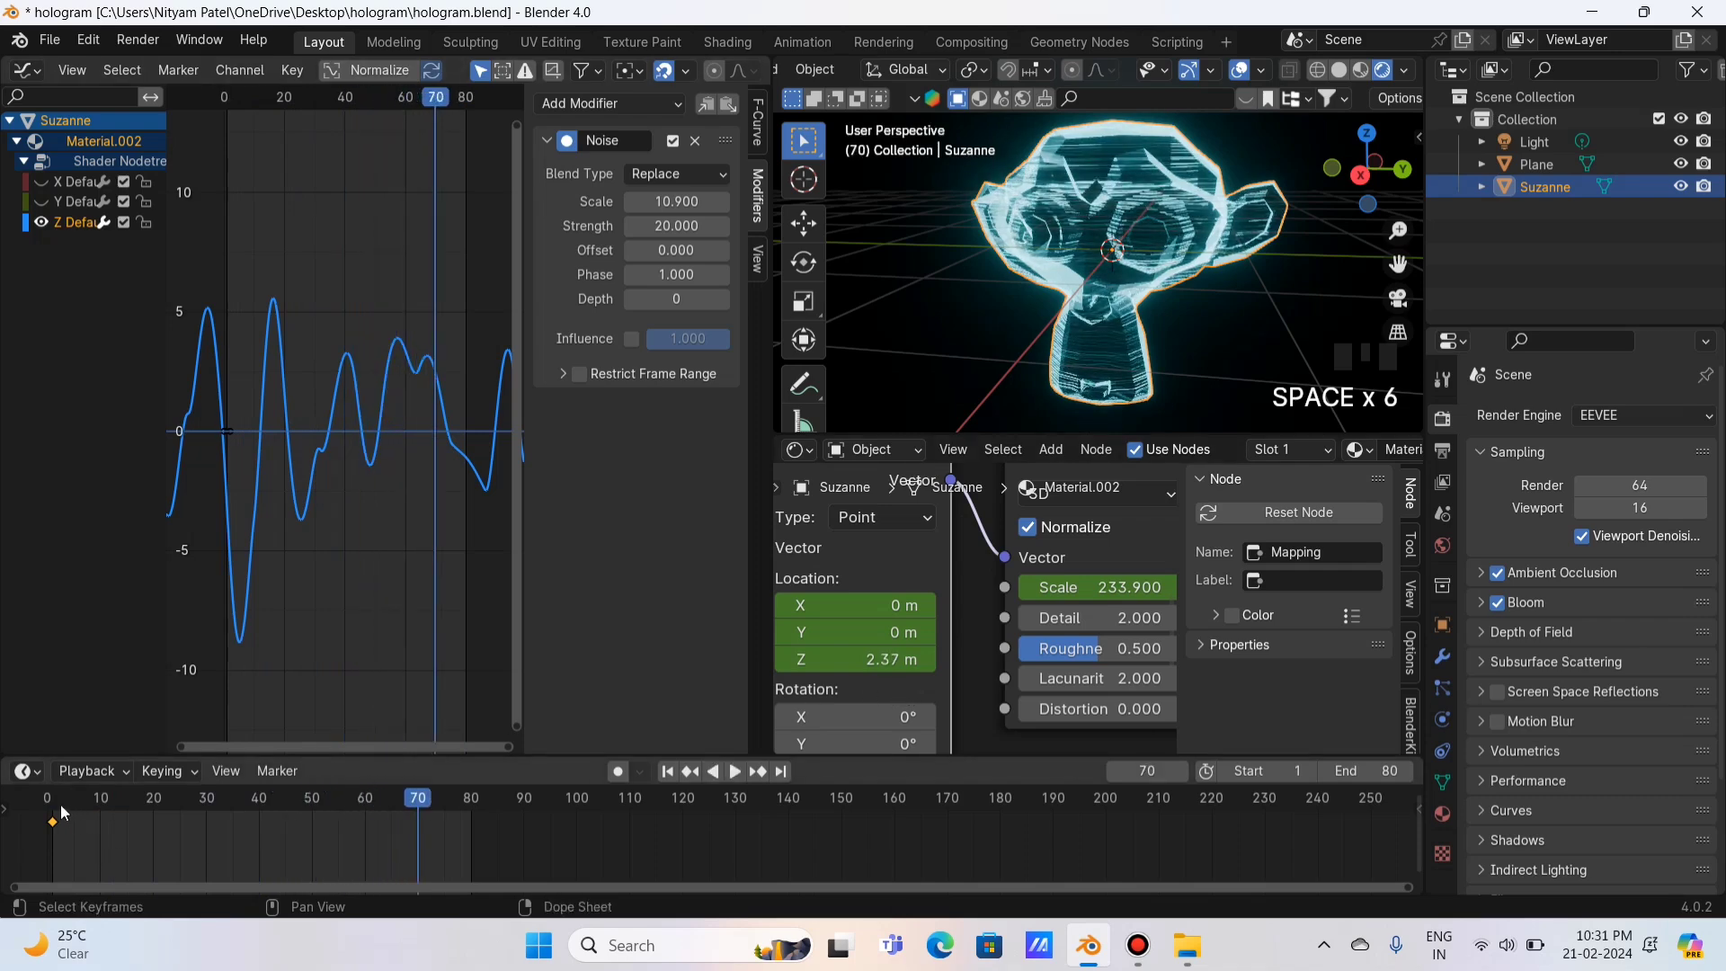
key(shift+Left)
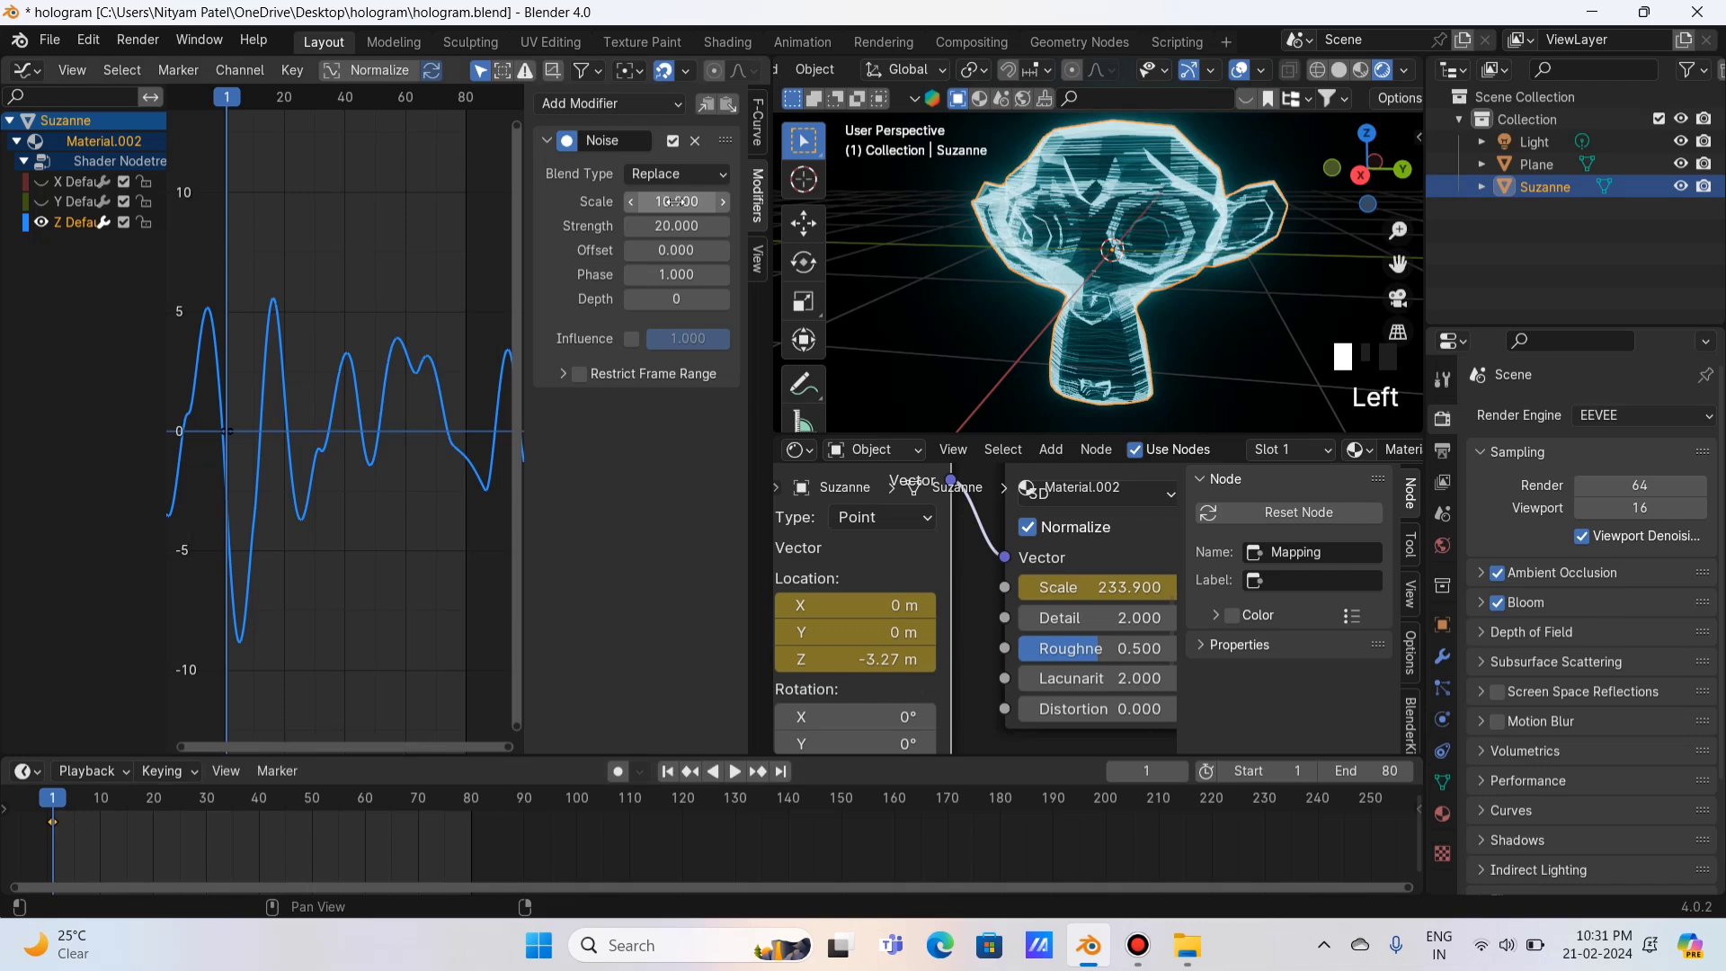
Step: Set the Z Location Noise modifier's Scale to 6.7 and preview the slower scanline movement
drag(681, 202, 115, 335)
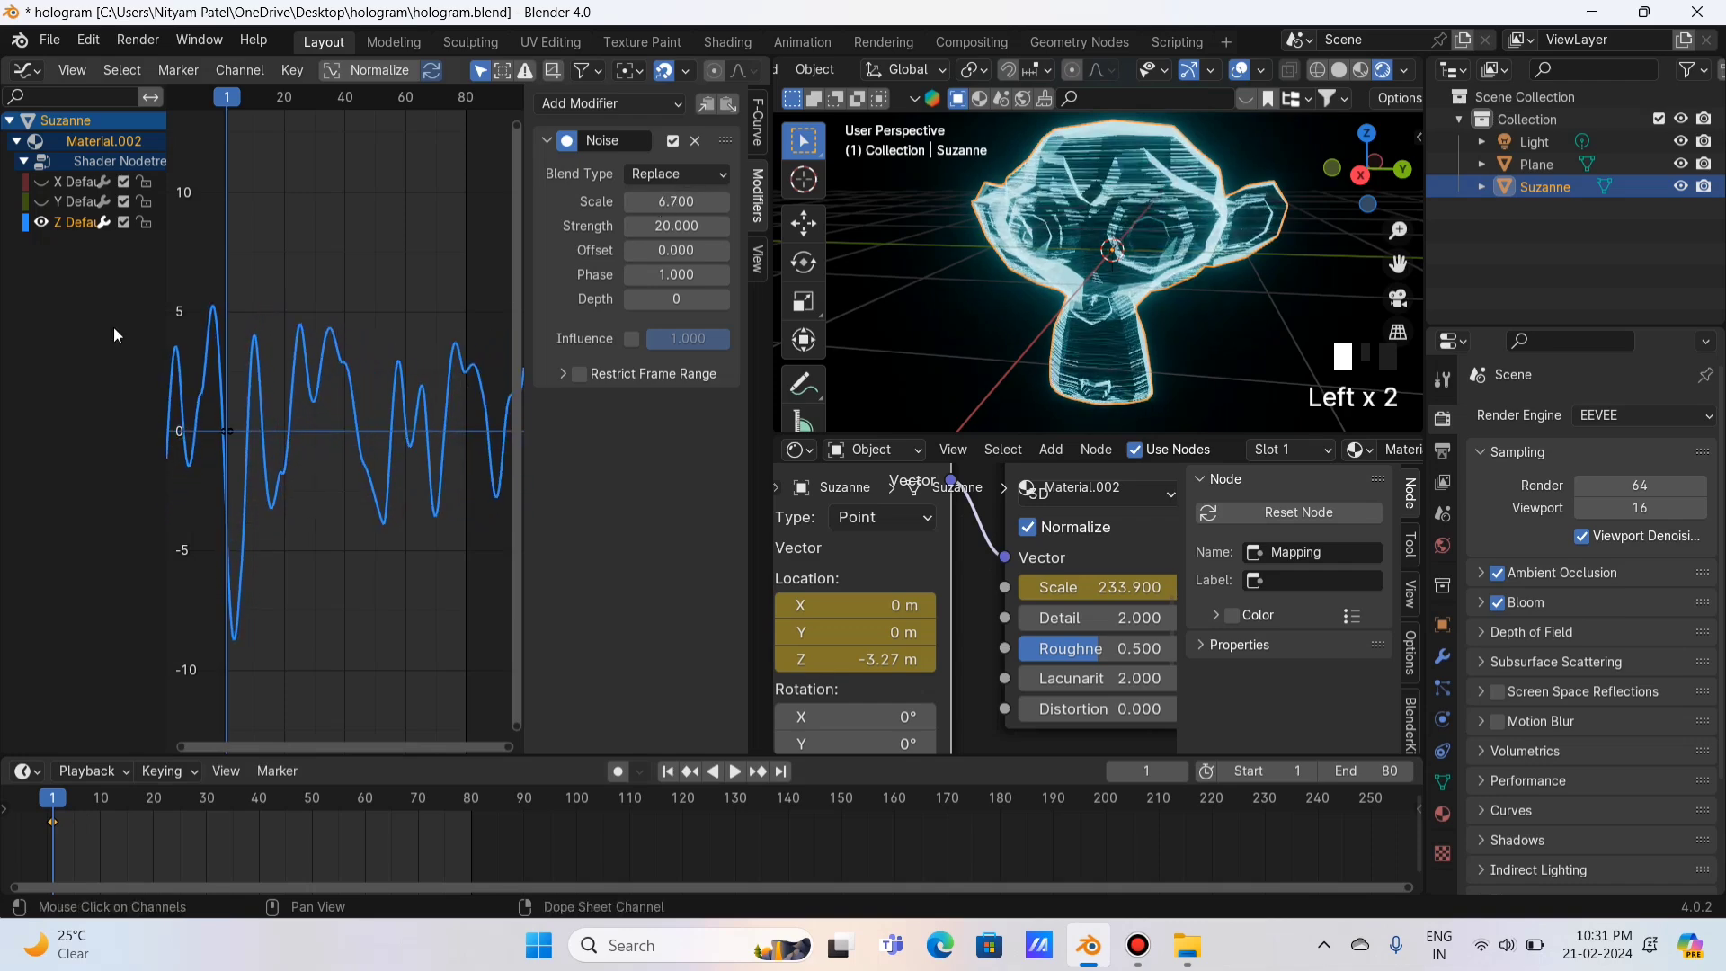
key(space)
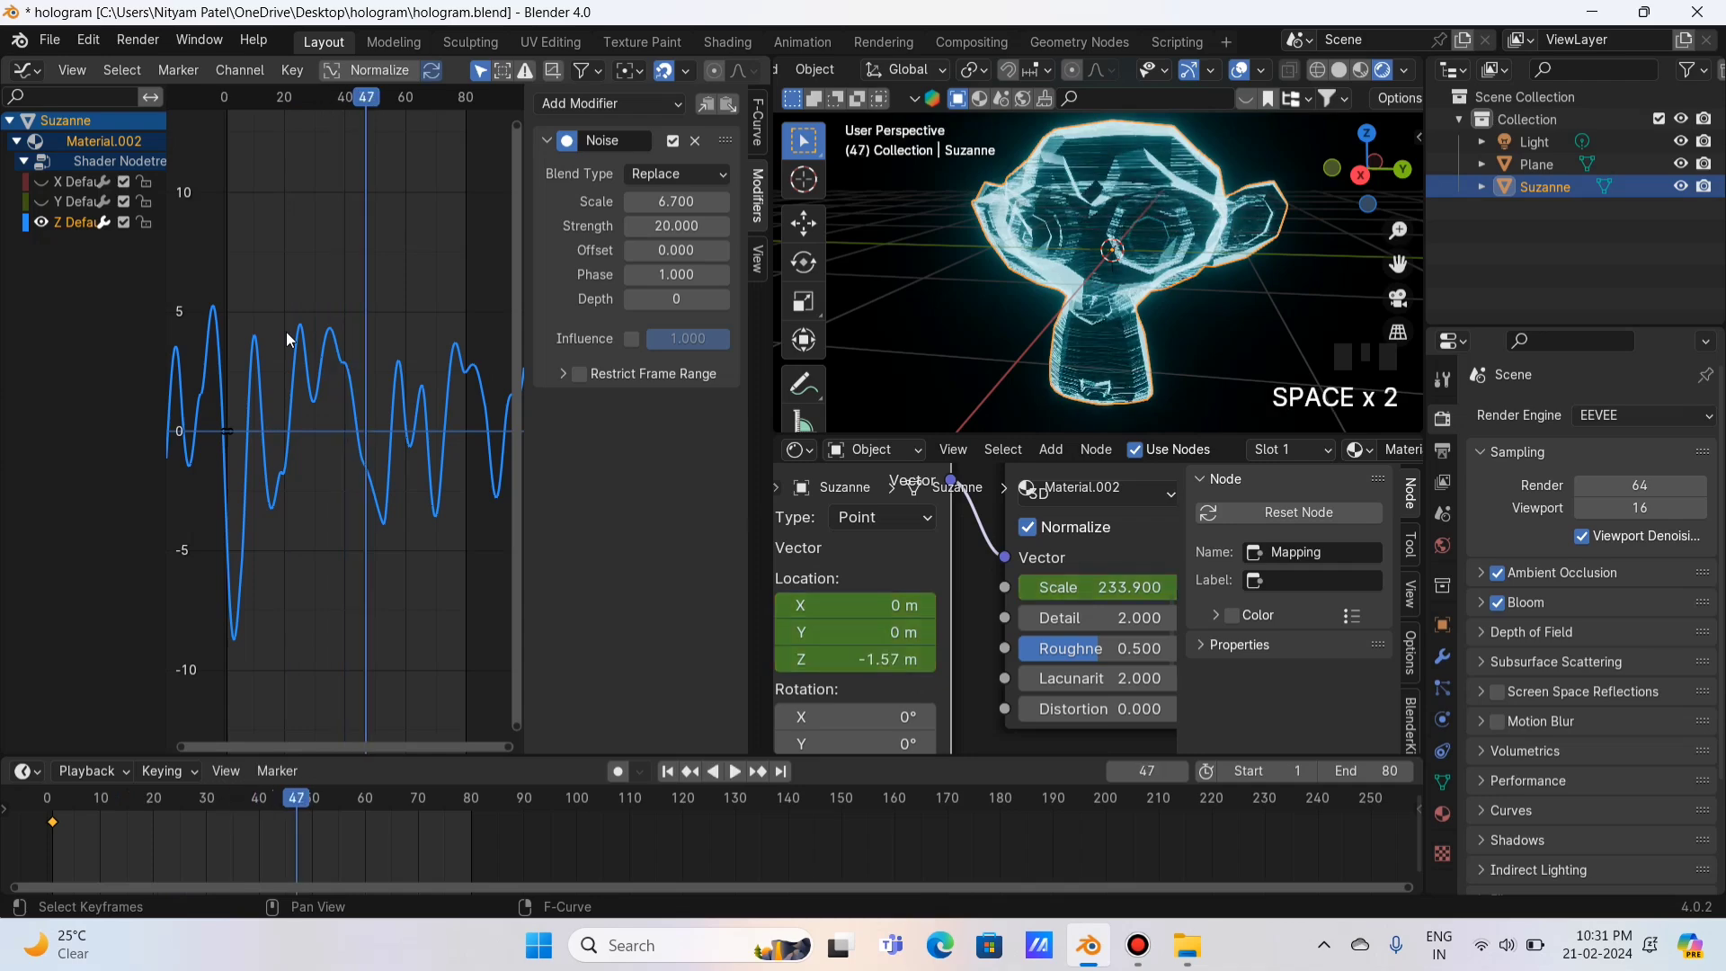
Step: Select the Noise Texture node, keeping Normalize enabled, and select its Scale channel in the Graph Editor
scroll(1091, 552, down, 4)
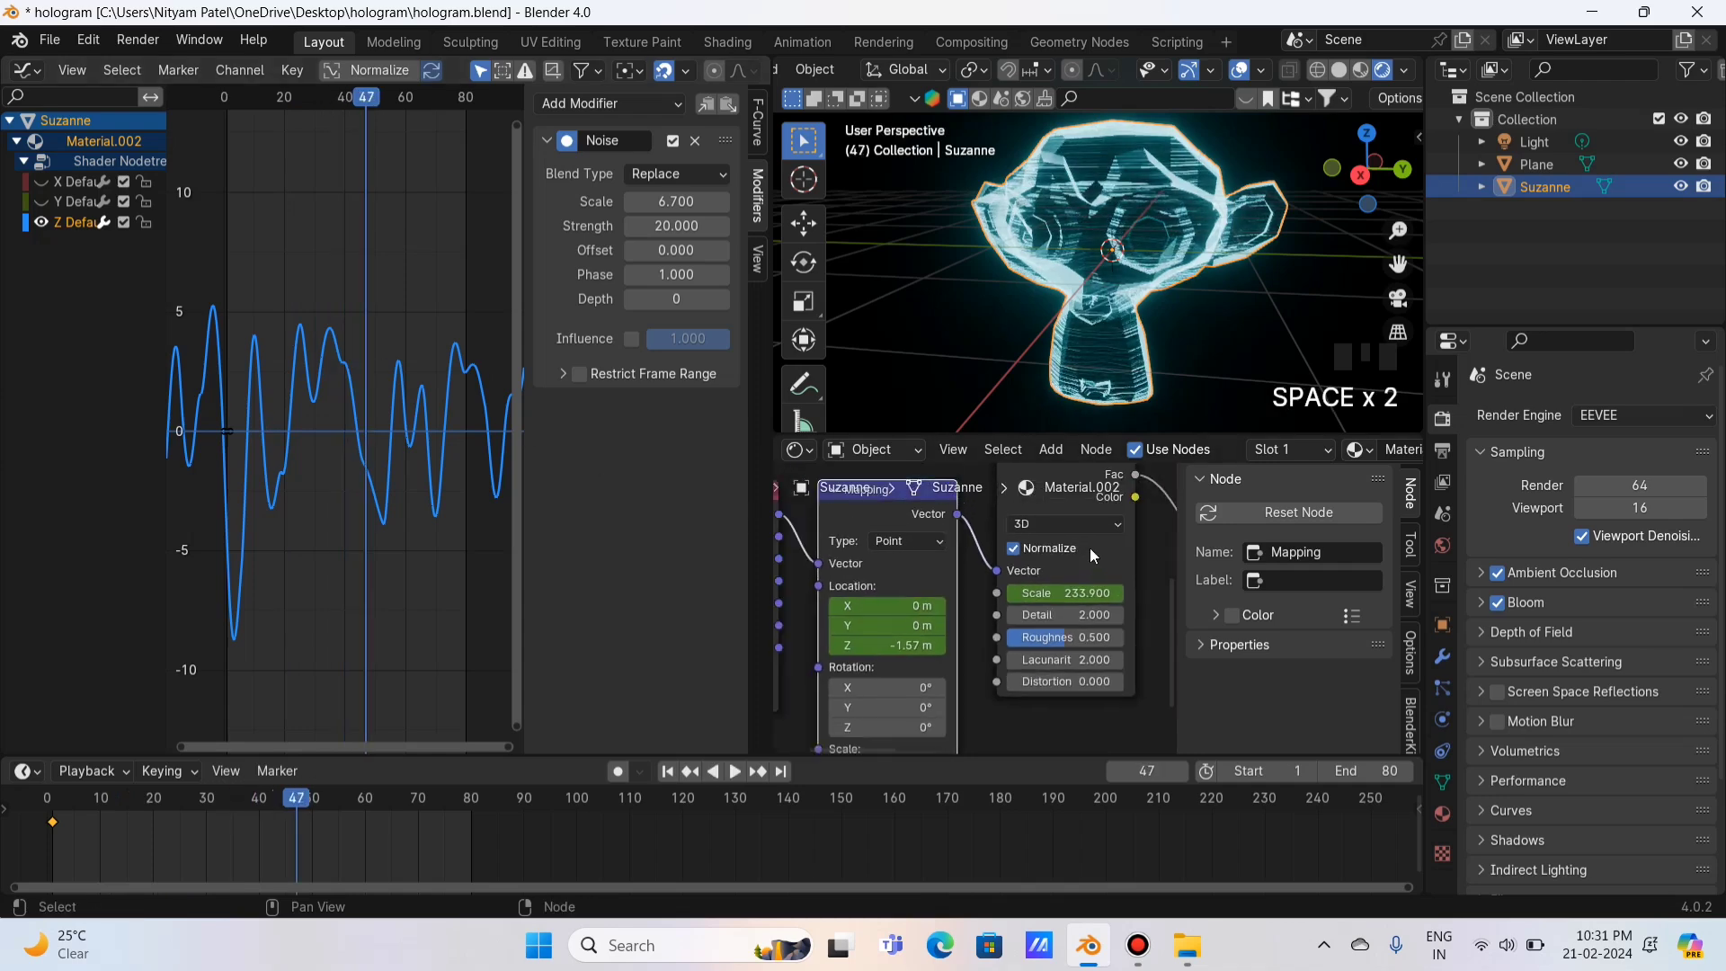
click(1090, 547)
middle_drag(1136, 593, 1092, 635)
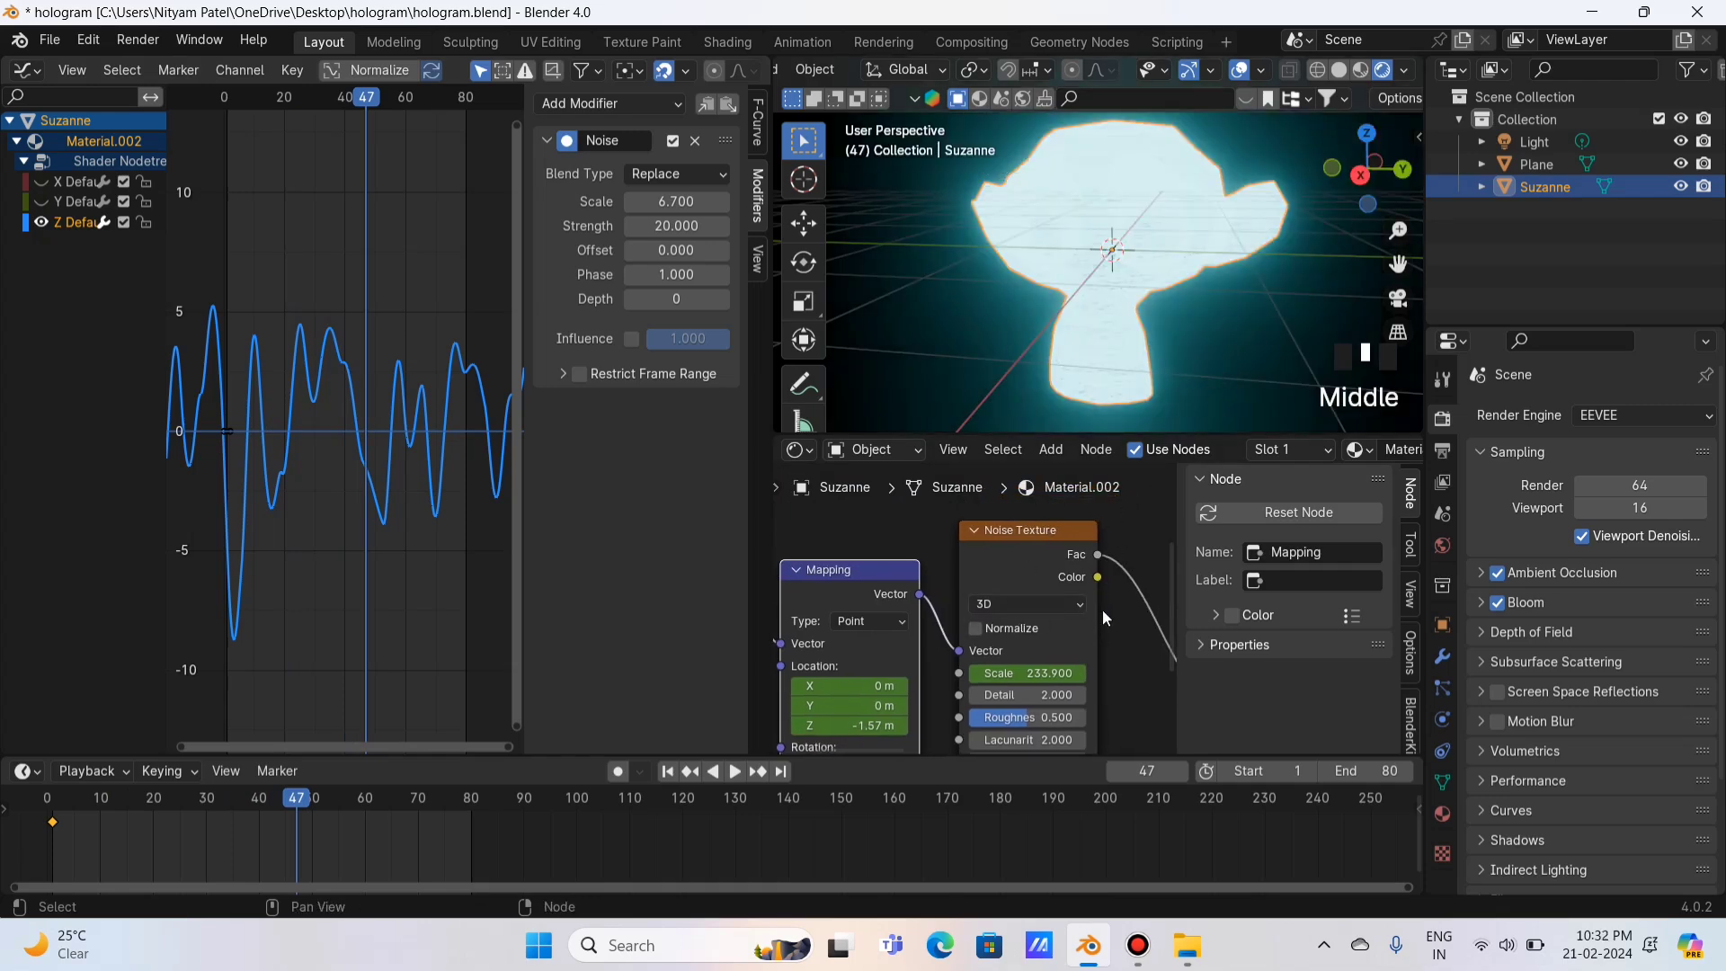
click(974, 627)
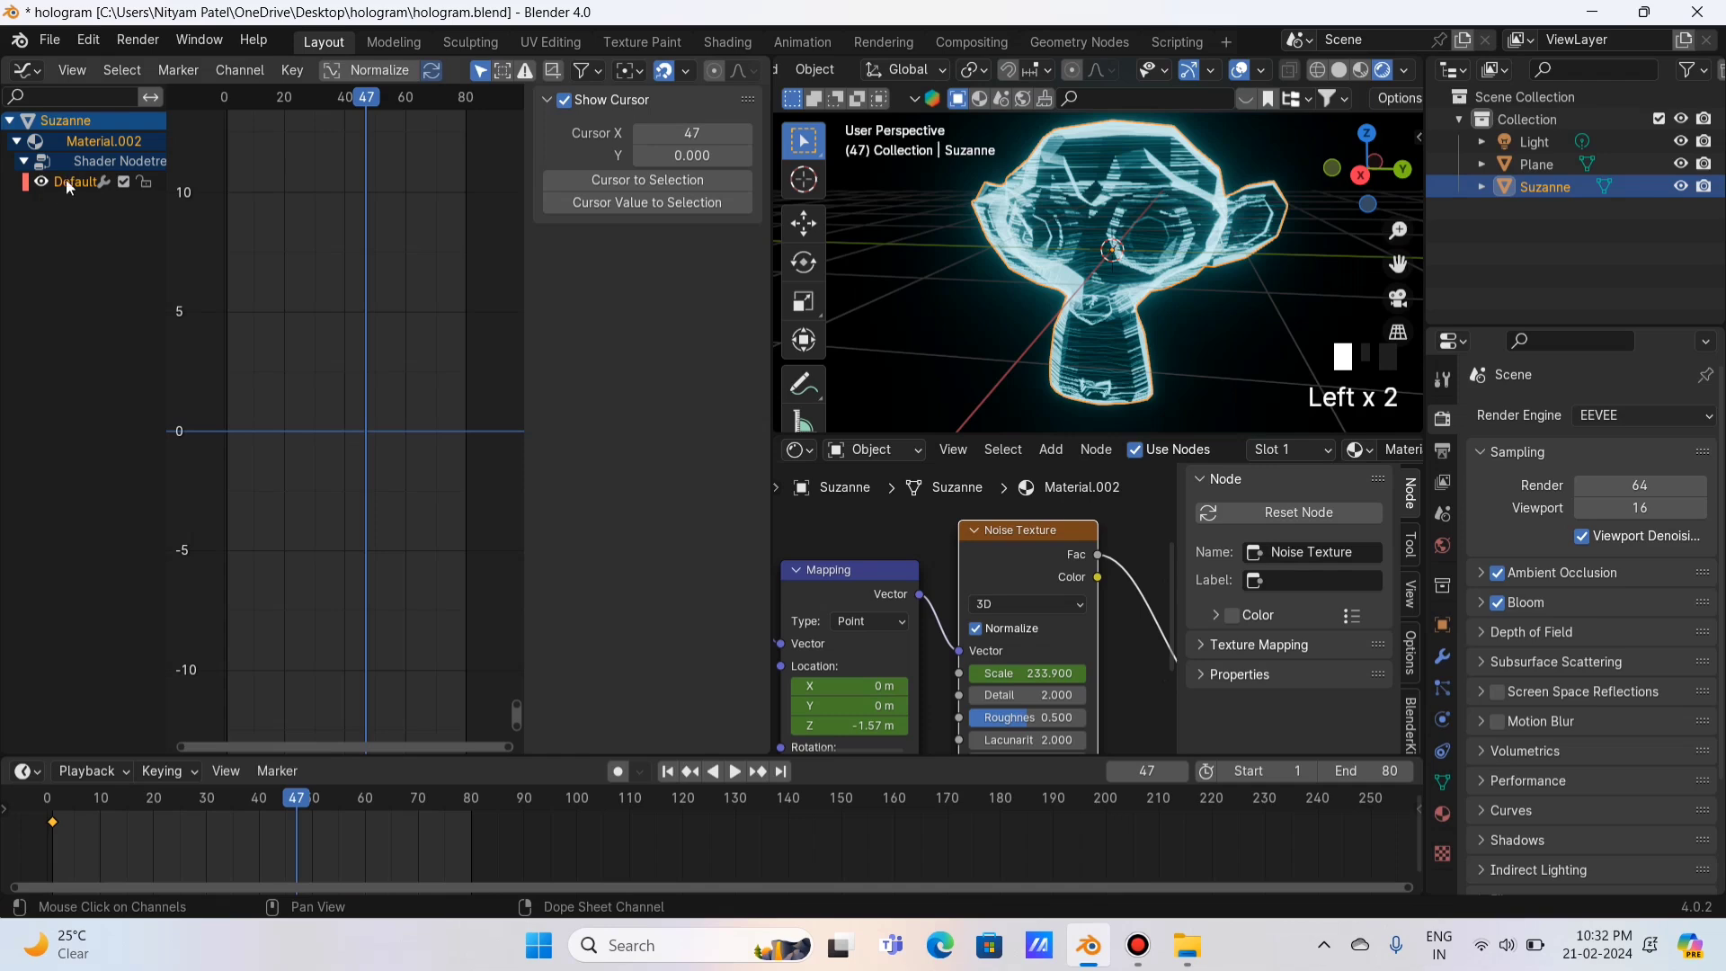
click(65, 180)
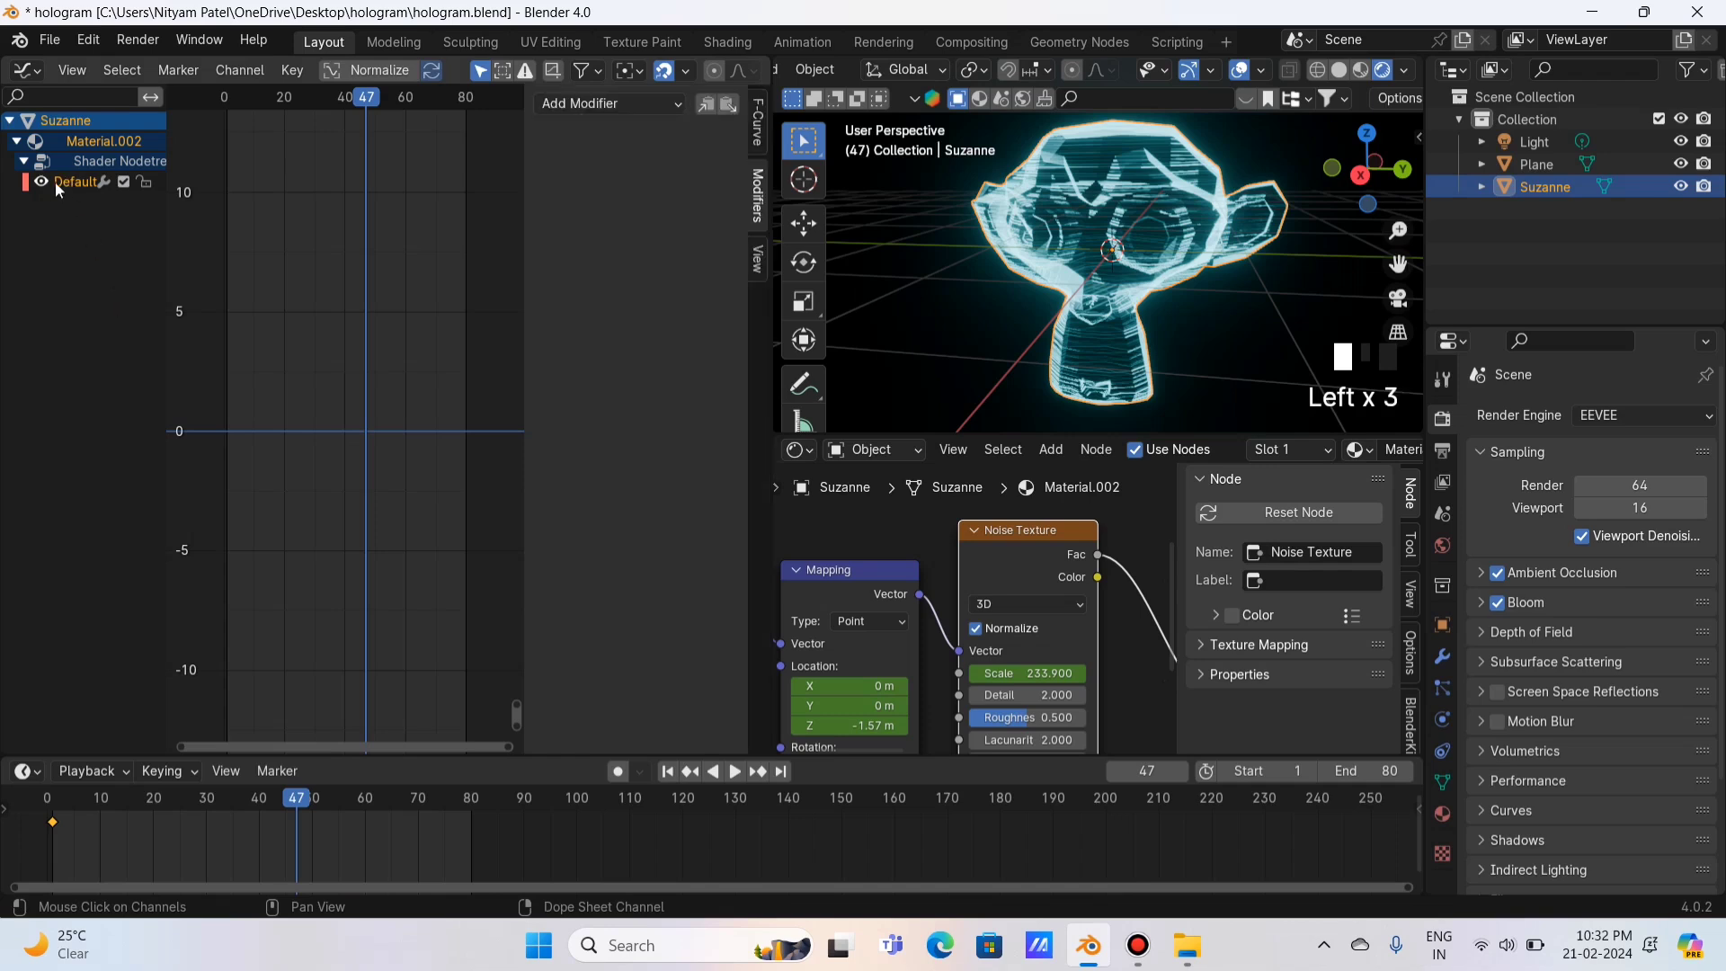
Step: Frame the Noise Texture's Scale F-curve around its keyframe and add a Noise modifier to it
scroll(386, 374, down, 5)
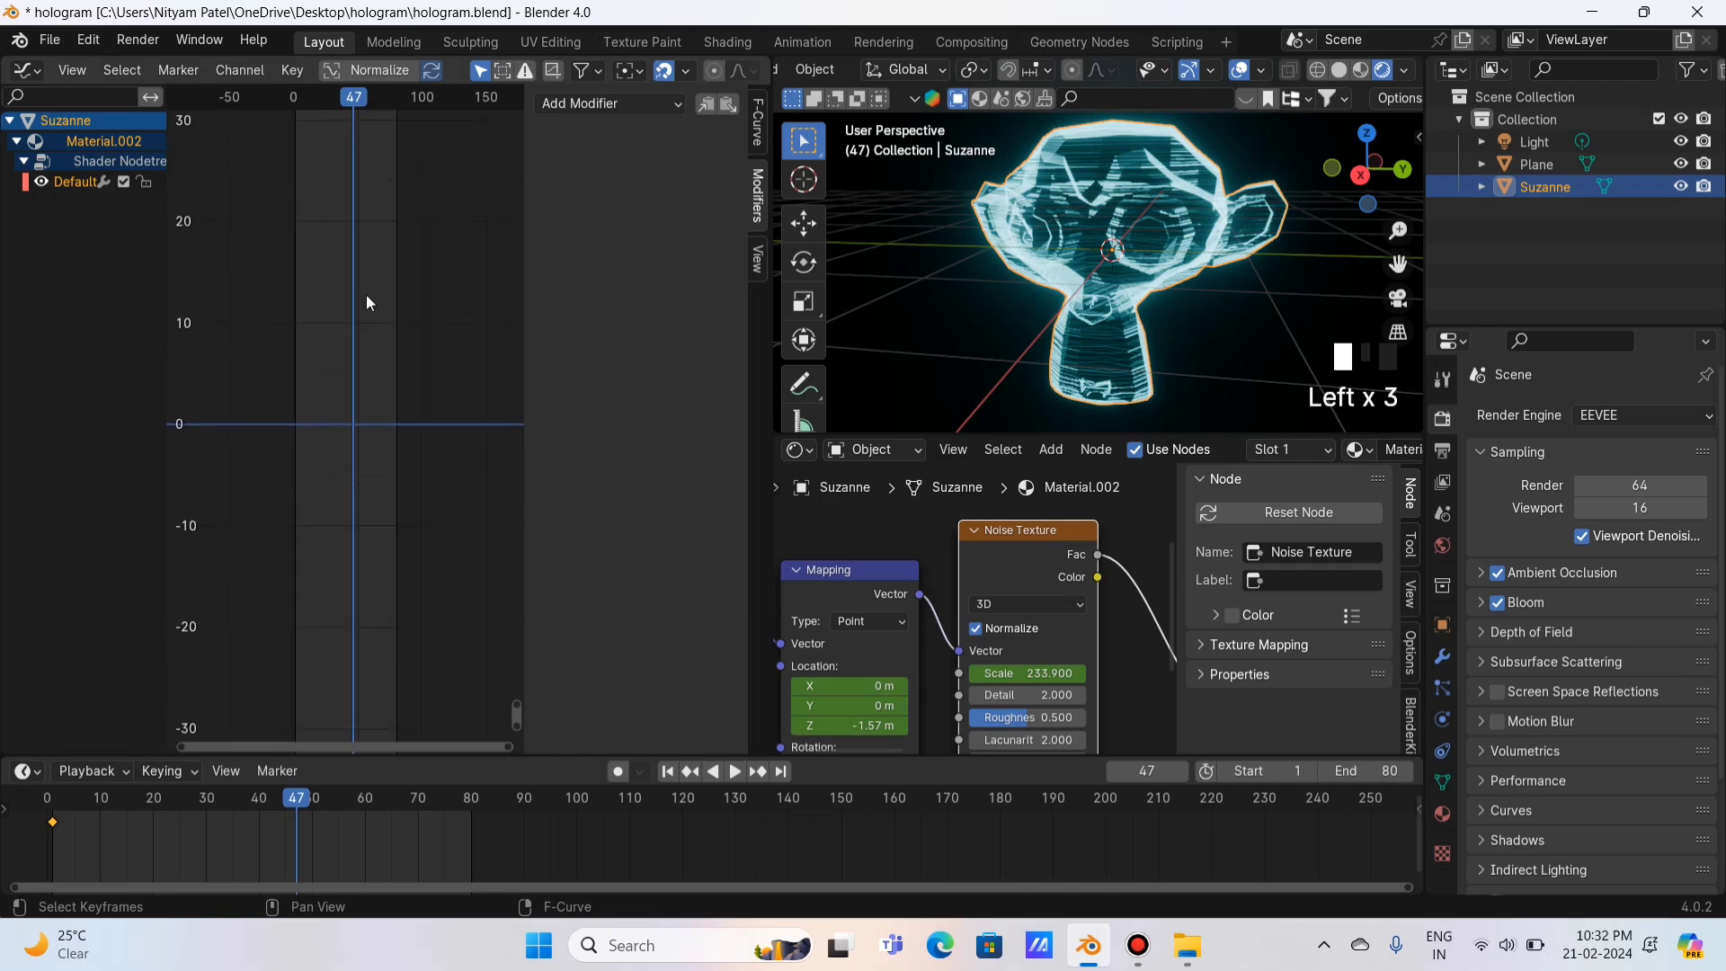
scroll(374, 271, down, 10)
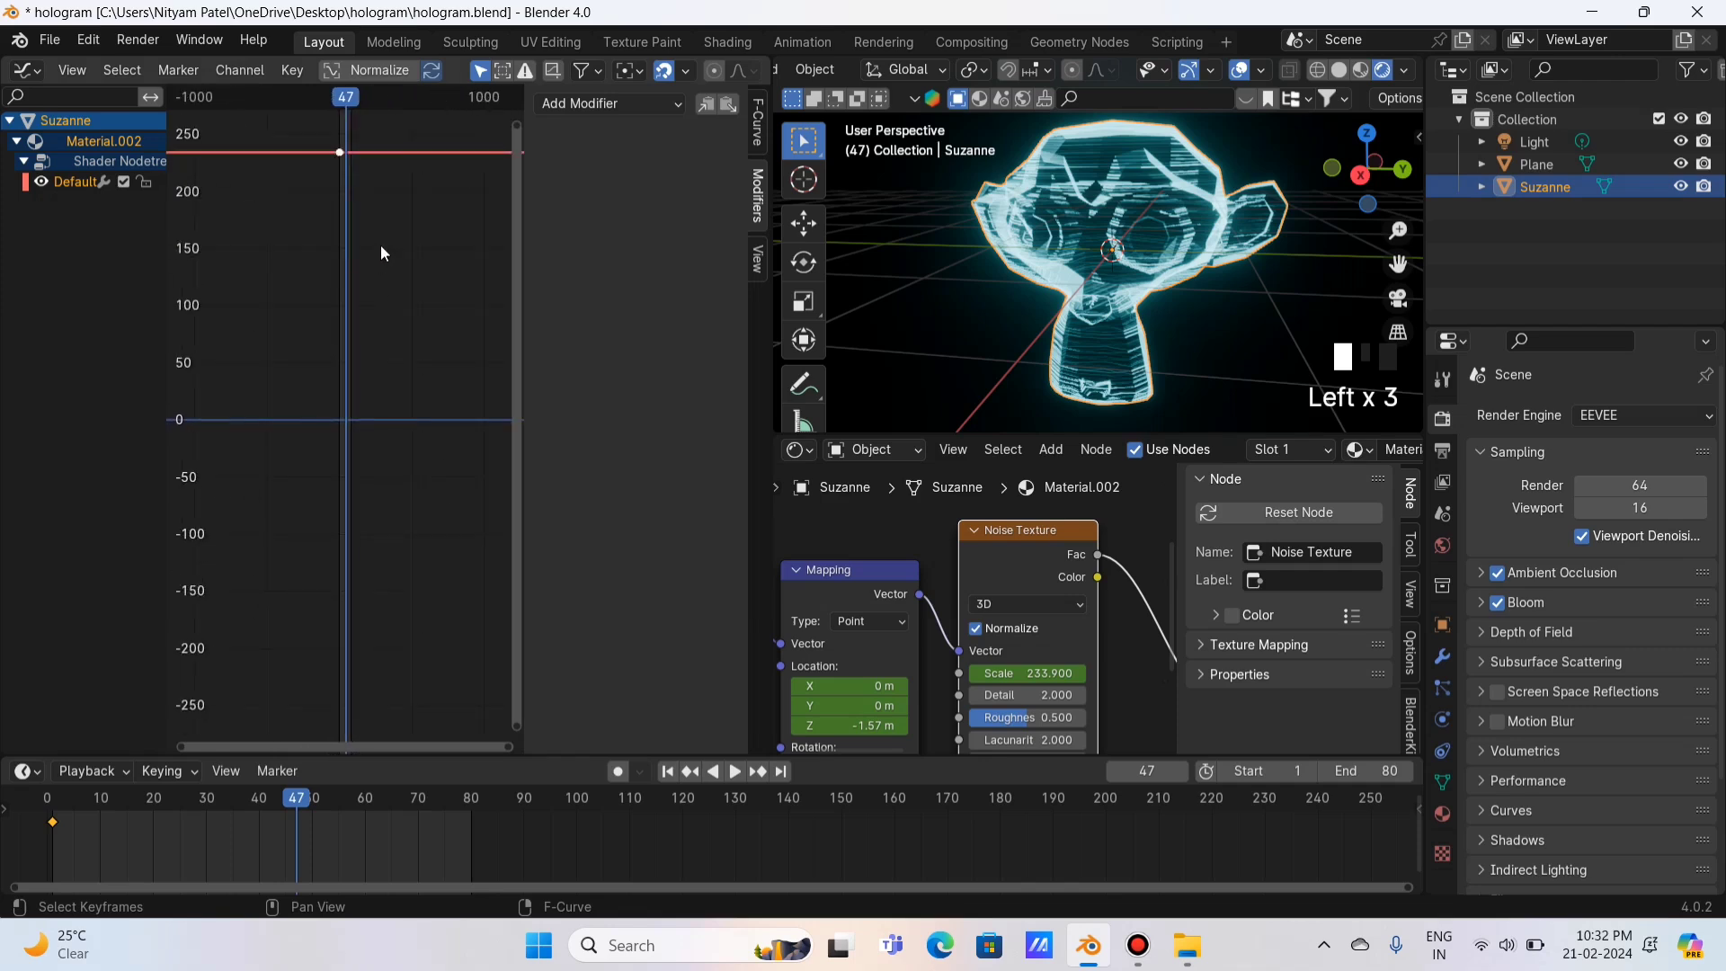
scroll(381, 252, down, 1)
middle_drag(377, 289, 368, 495)
scroll(369, 432, up, 9)
middle_drag(359, 387, 378, 497)
scroll(378, 486, up, 2)
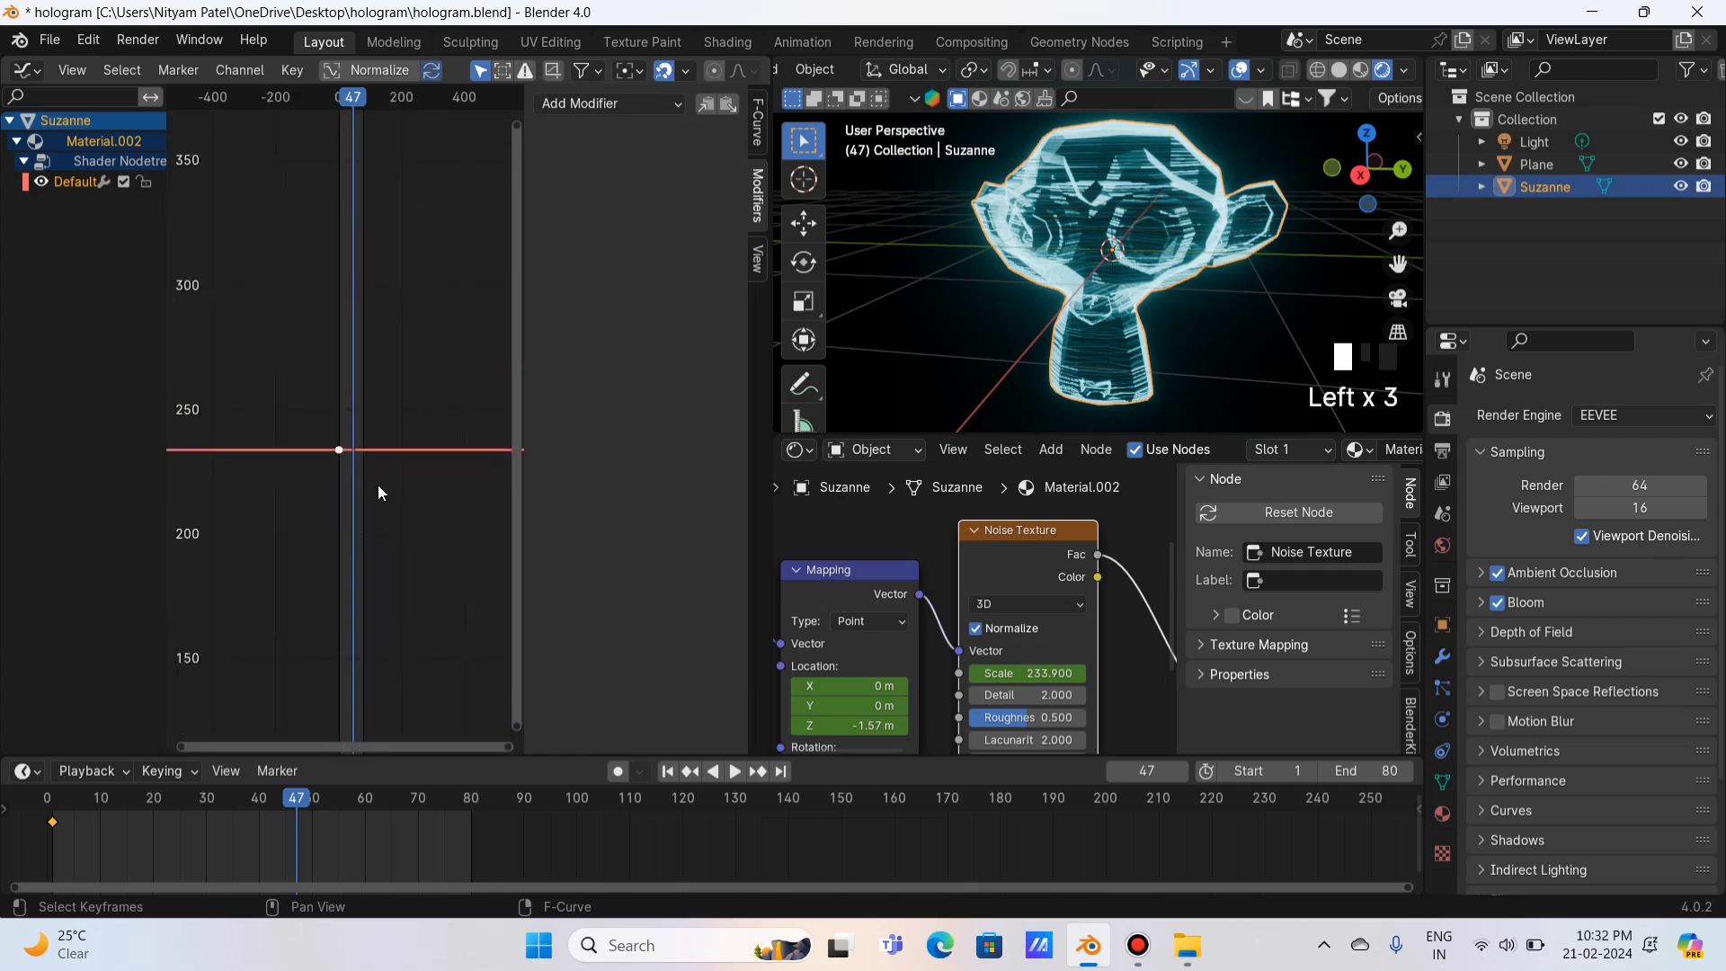
scroll(378, 526, up, 20)
middle_drag(361, 642, 367, 612)
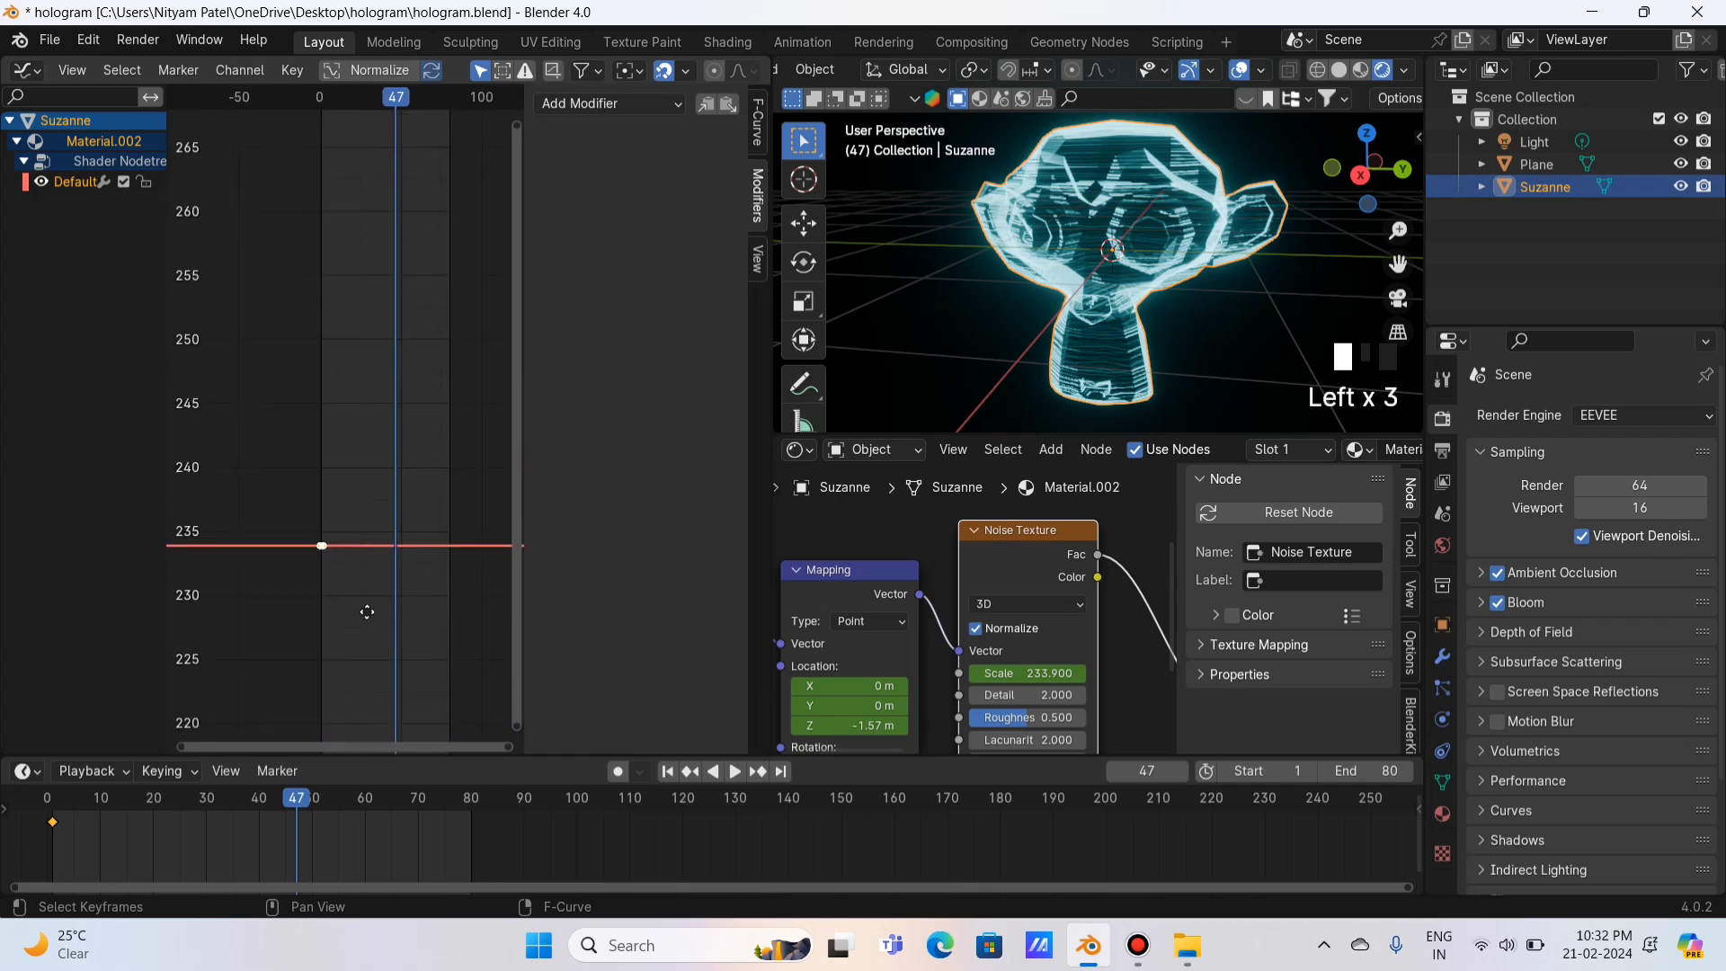
click(656, 112)
click(585, 224)
scroll(381, 485, up, 4)
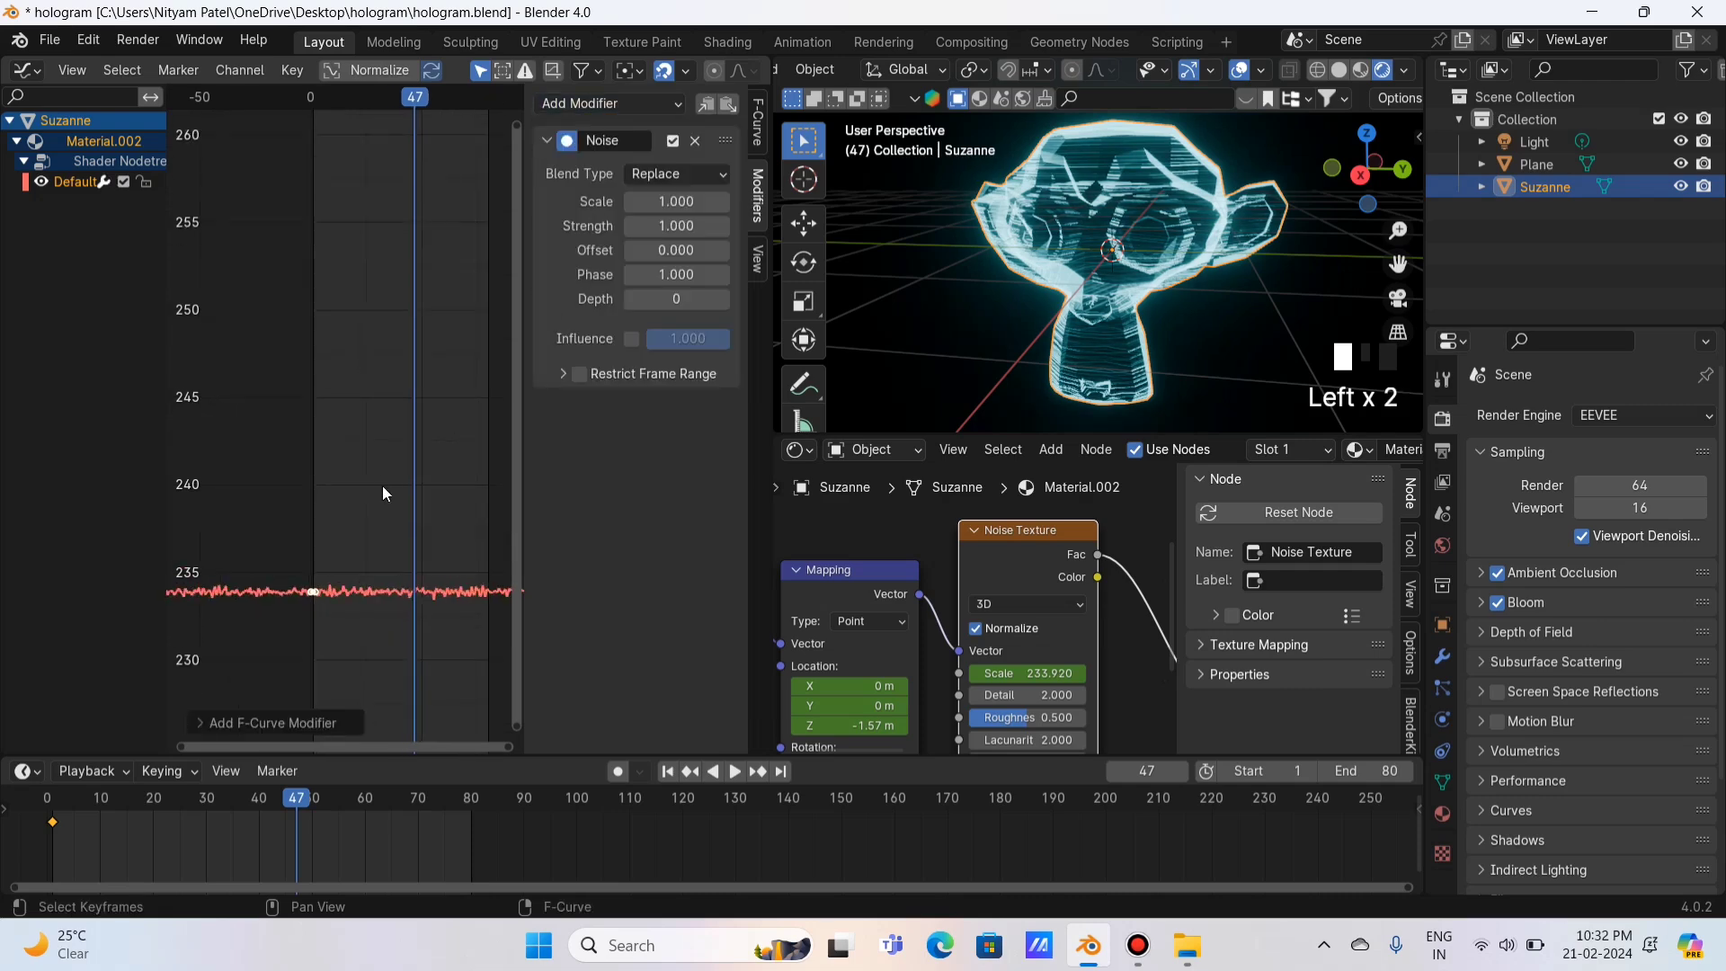
scroll(384, 492, up, 3)
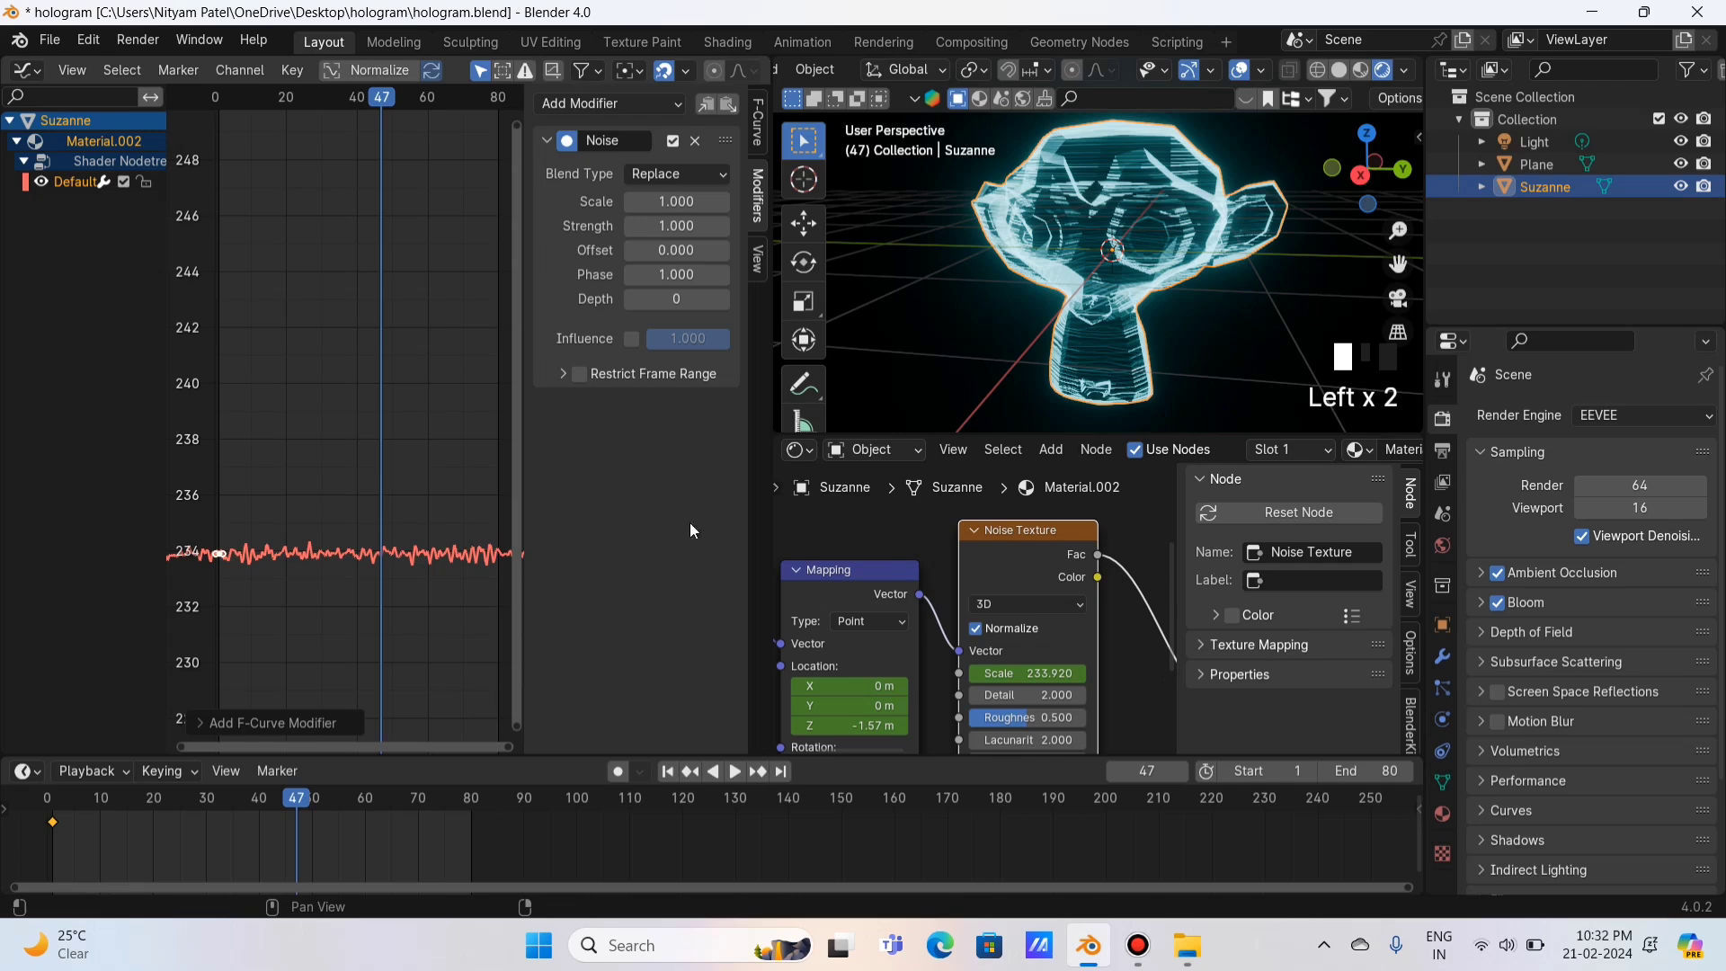
Step: Set the Strength of the Scale curve's Noise modifier to 100 and start playing the animation
mouse_move(675, 224)
mouse_down()
mouse_move(692, 224)
mouse_move(671, 225)
mouse_up()
click(670, 224)
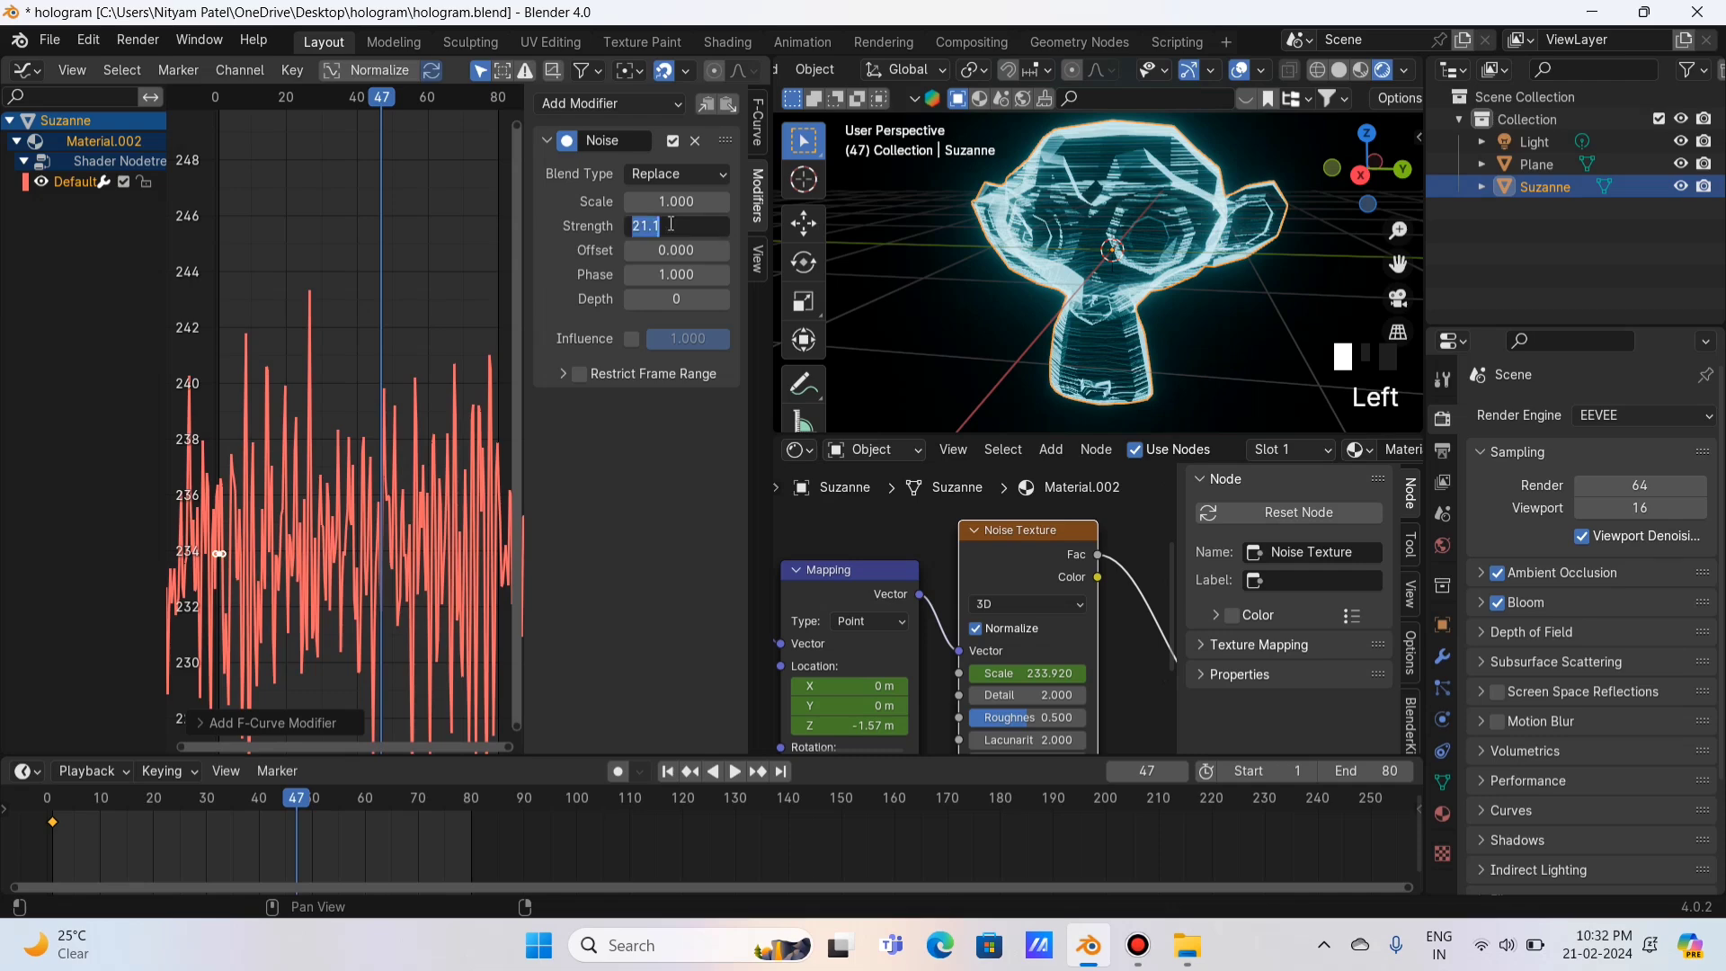
text(100)
key(Return)
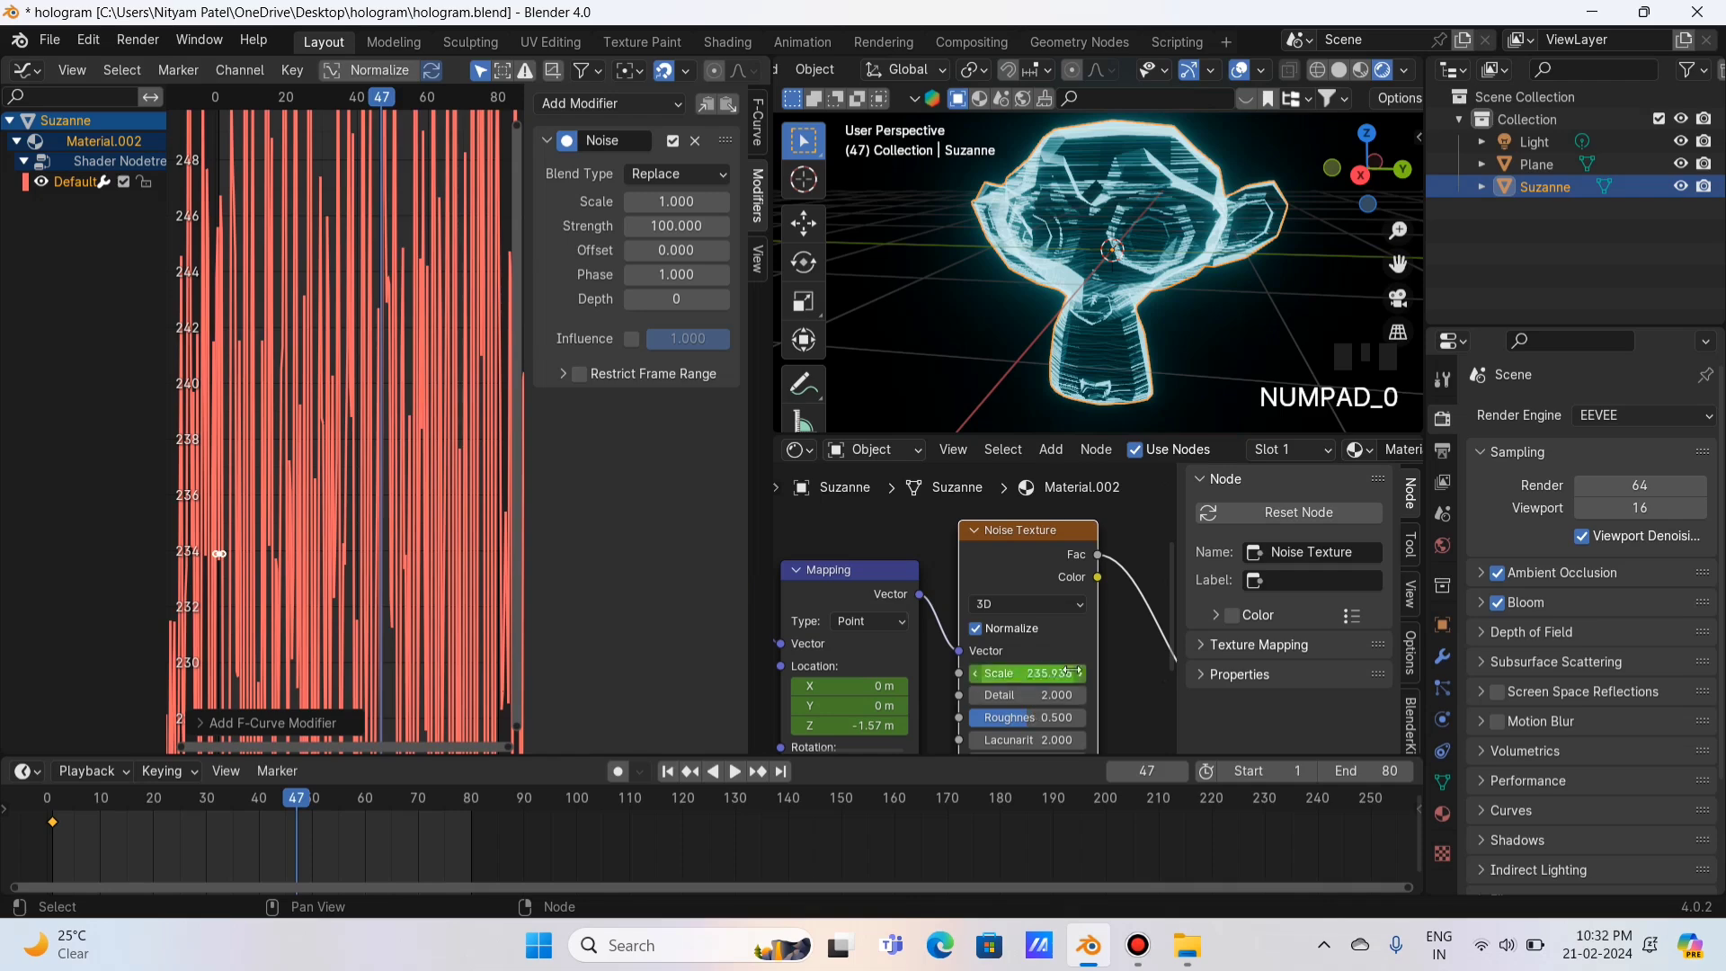
key(space)
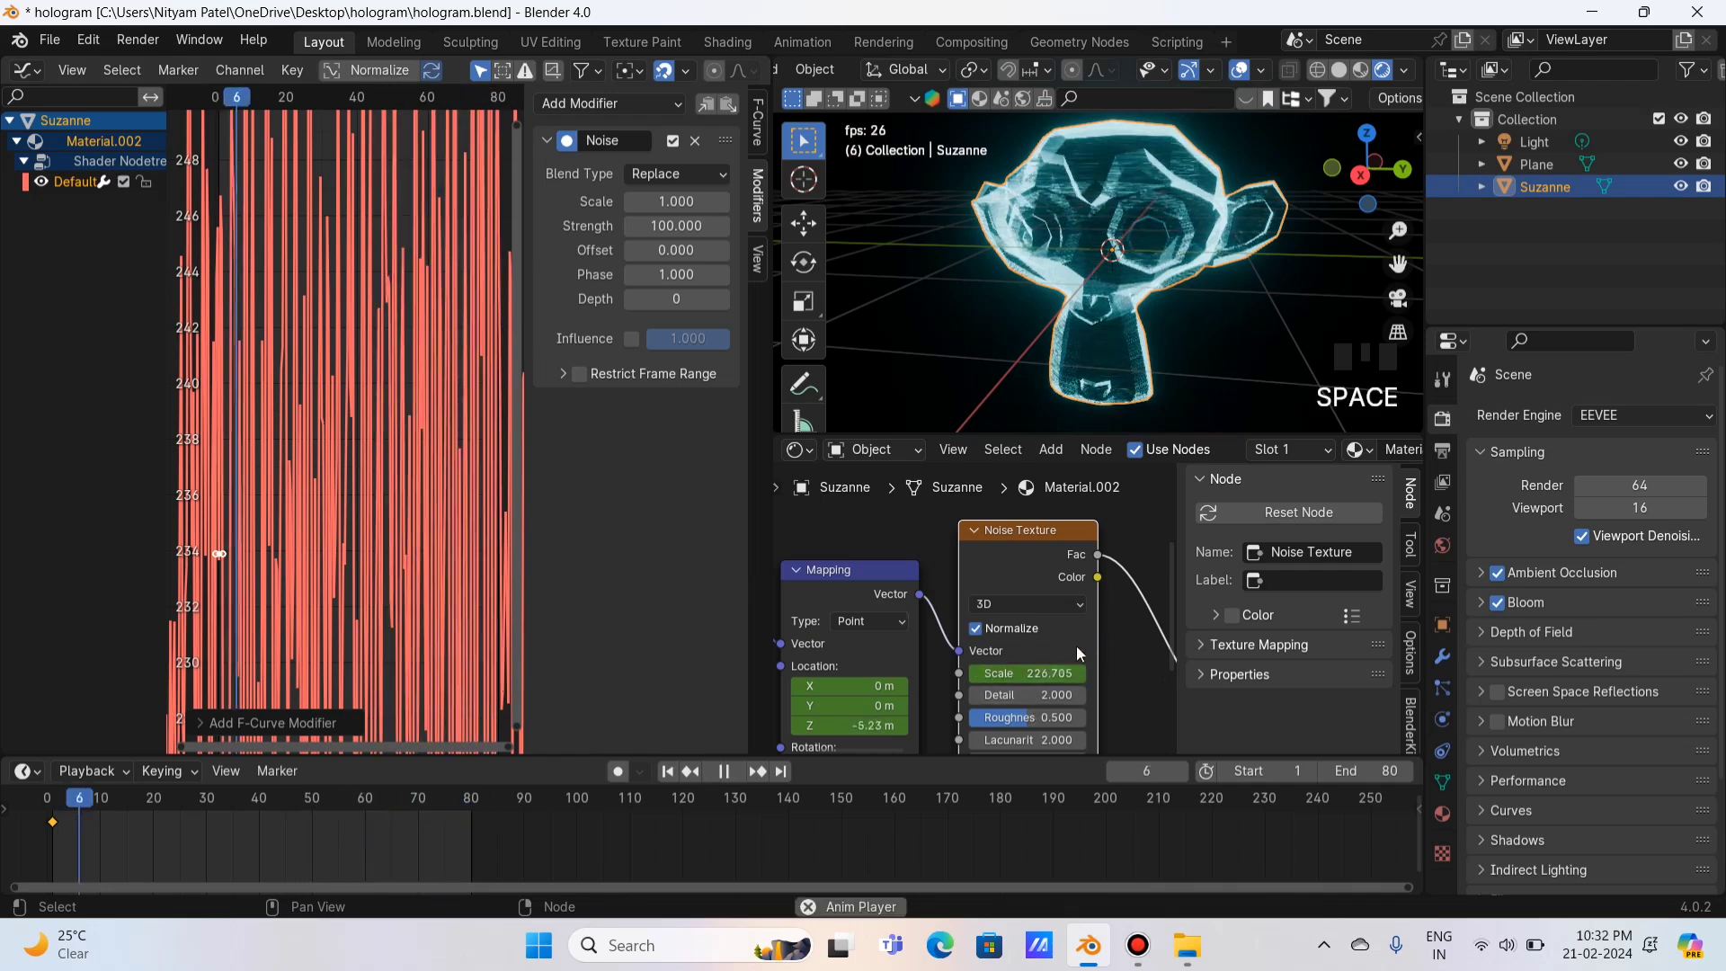
Step: Set the Scale of the Noise modifier on the Noise Texture's Scale curve to 14.9 and preview the animation
key(space)
key(space)
key(space)
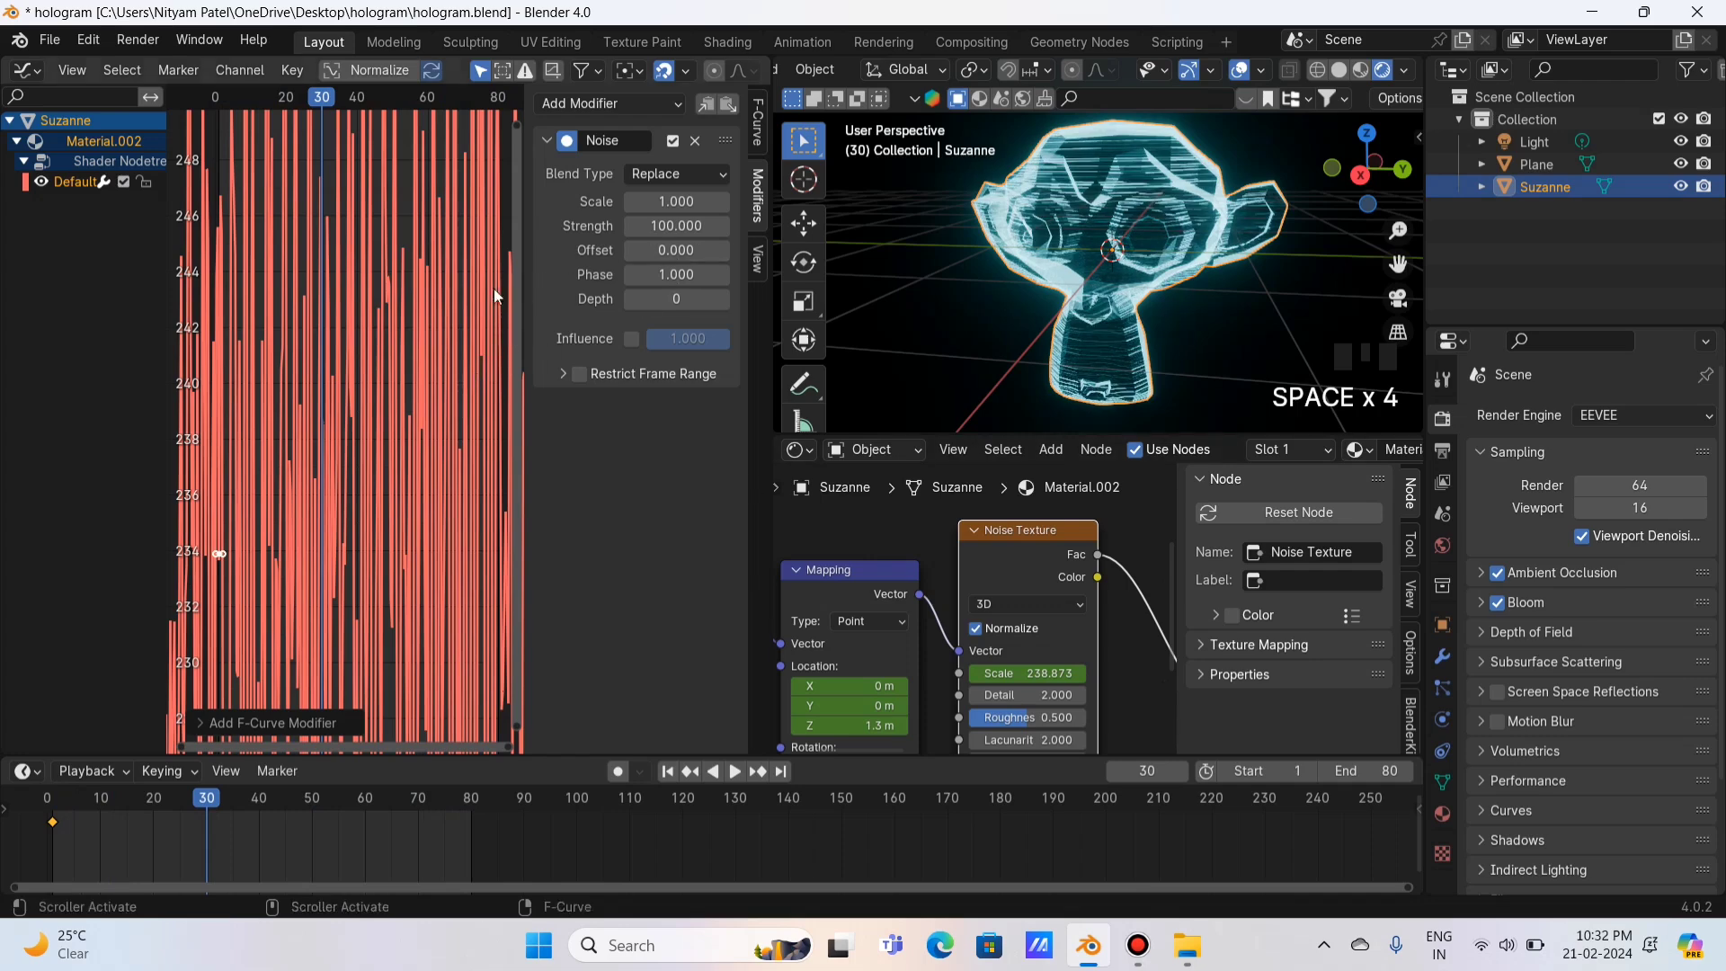
mouse_move(676, 201)
mouse_down()
mouse_move(852, 201)
mouse_move(761, 201)
mouse_up()
key(space)
key(space)
key(space)
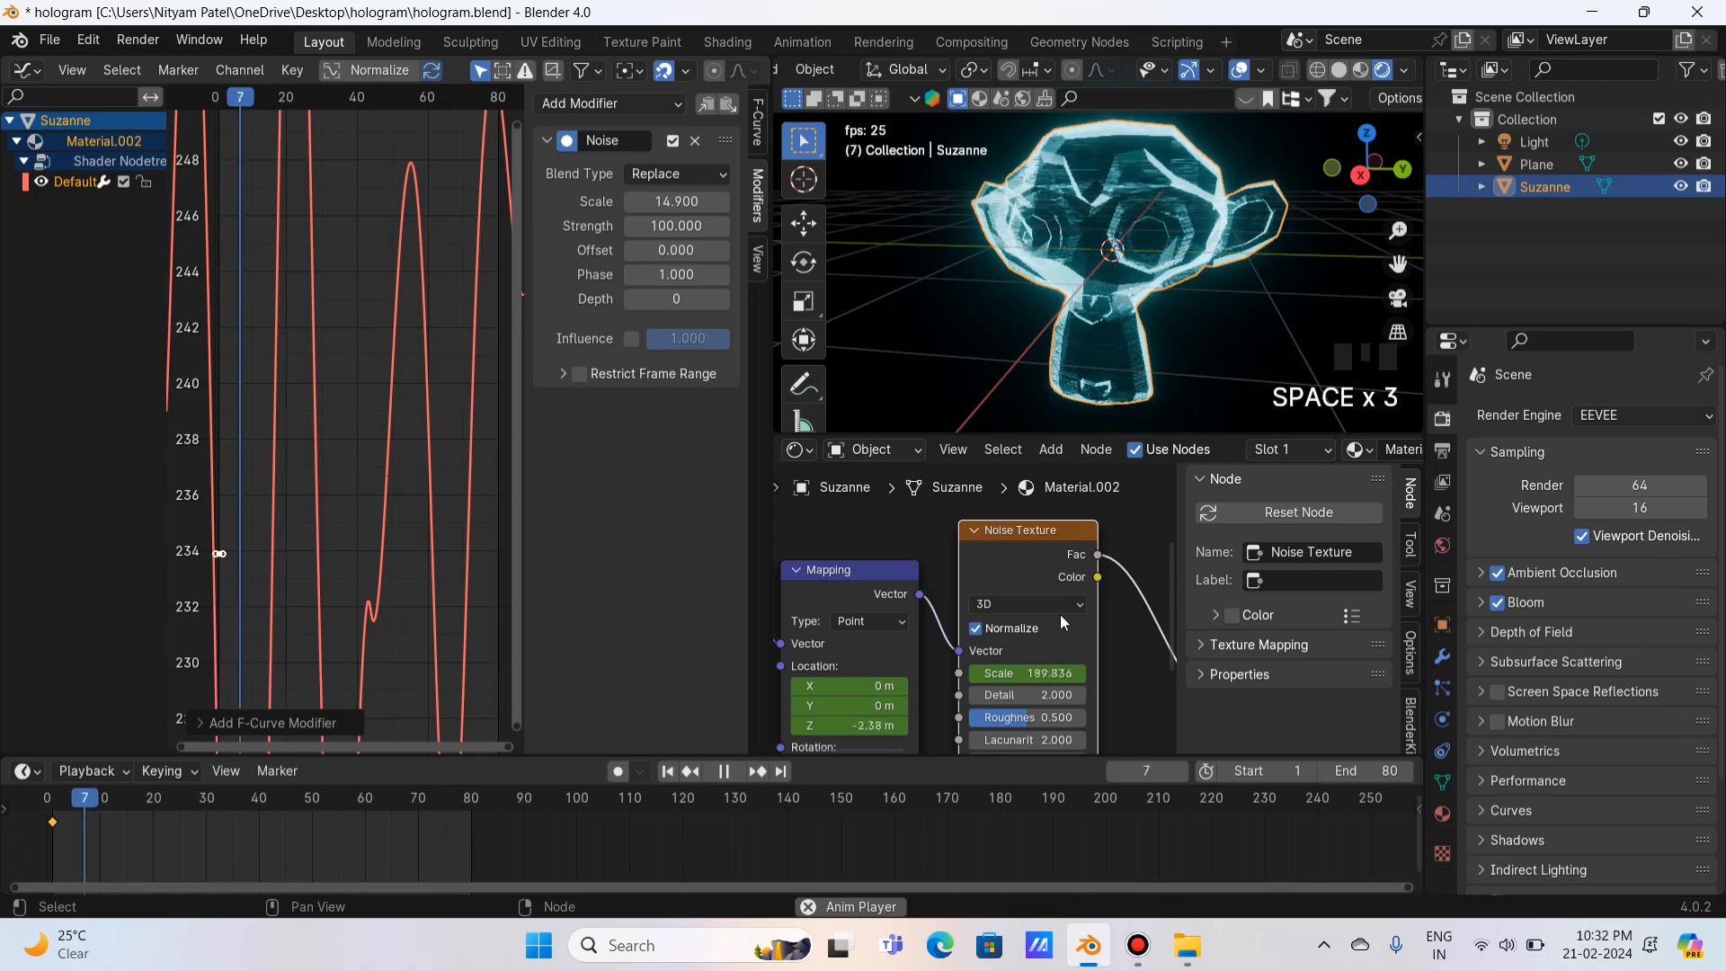
key(space)
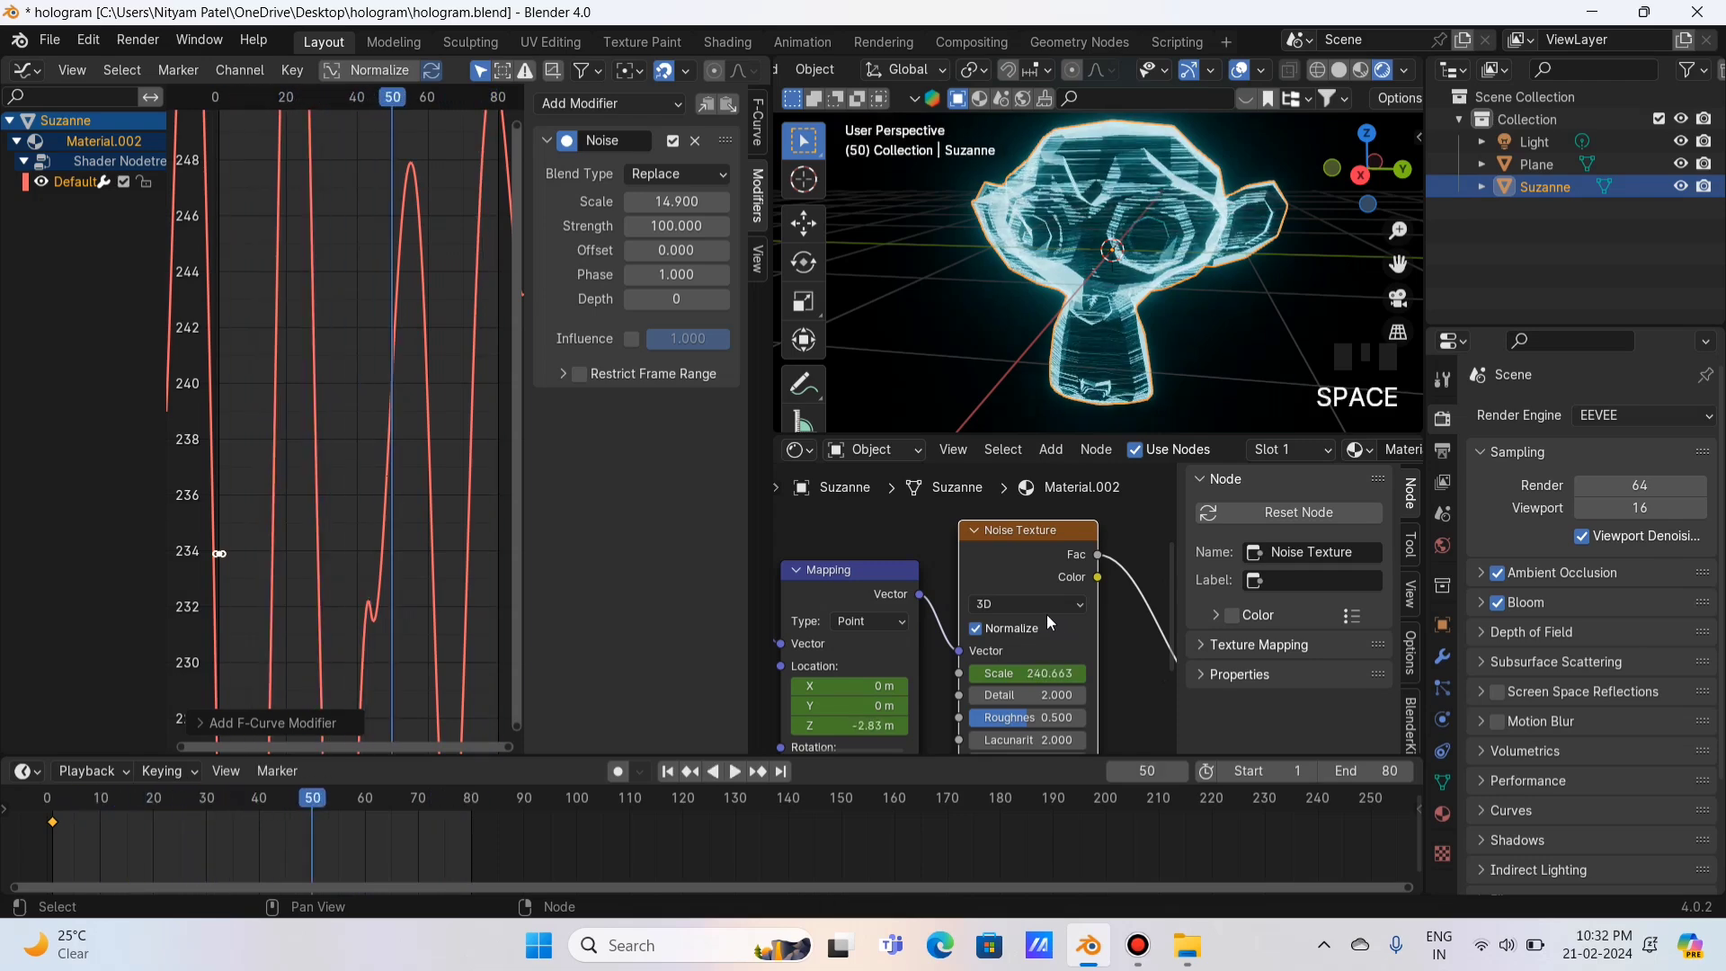
Step: Select the Emission node and its Strength channel in the Graph Editor, and widen the channel list slightly
scroll(1168, 250, down, 3)
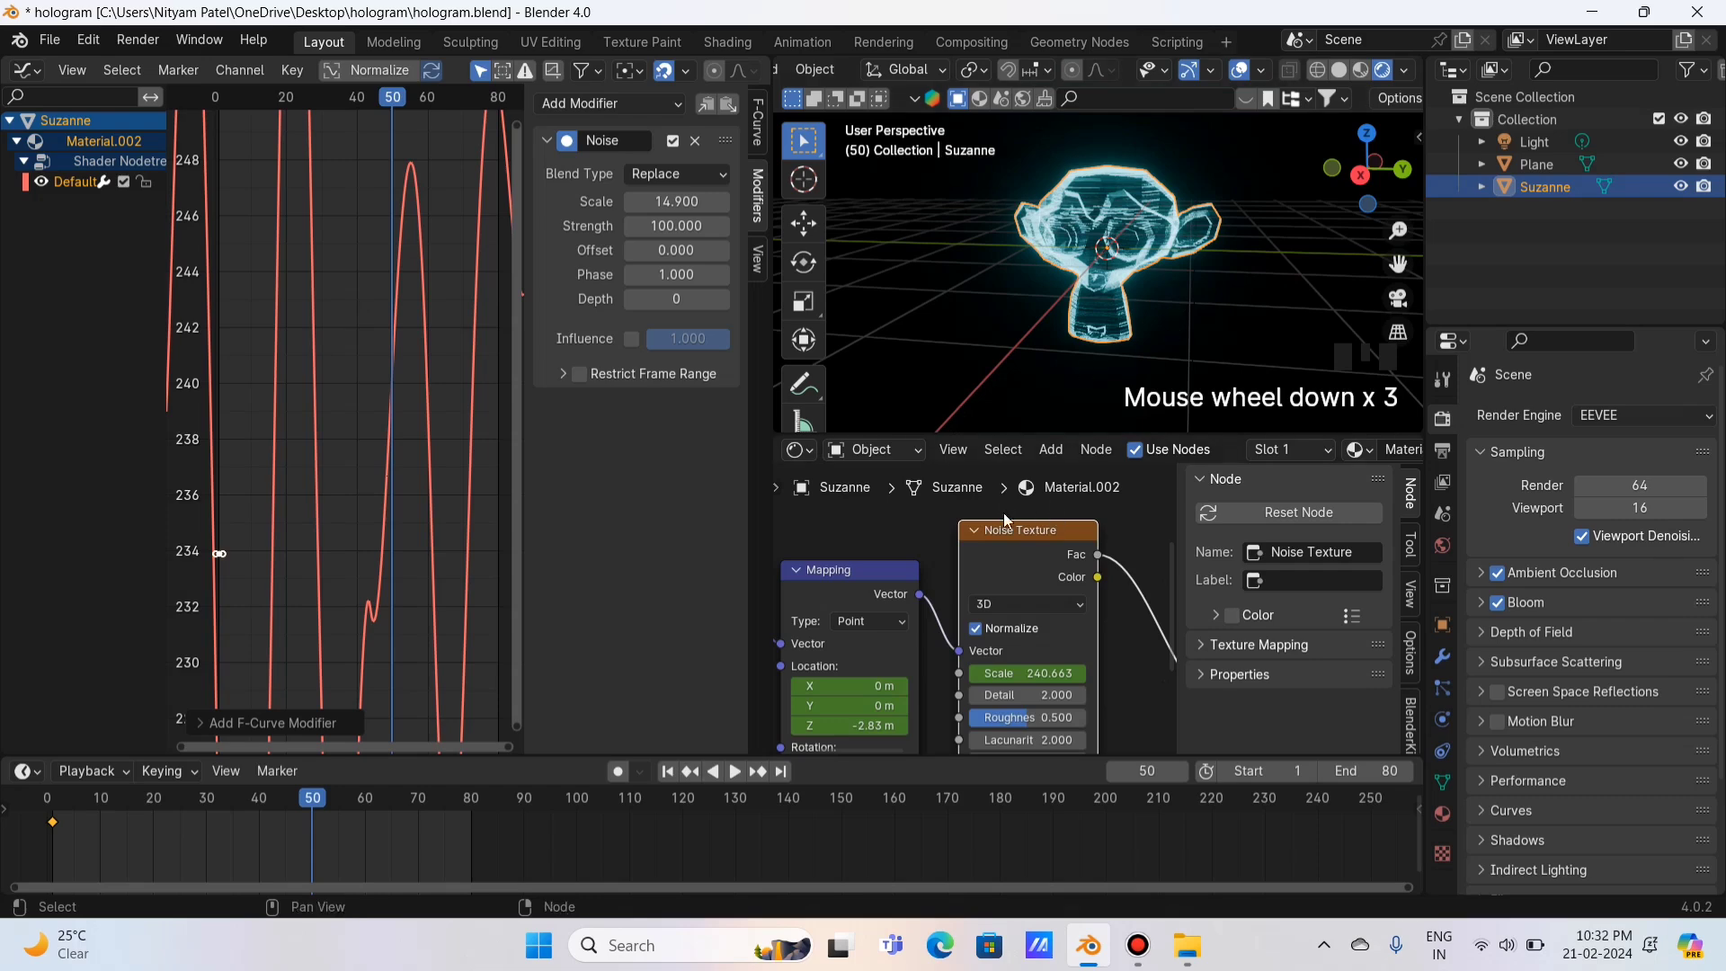
scroll(1003, 512, down, 5)
middle_drag(800, 531, 1172, 666)
scroll(1013, 650, up, 7)
middle_drag(1044, 663, 1069, 710)
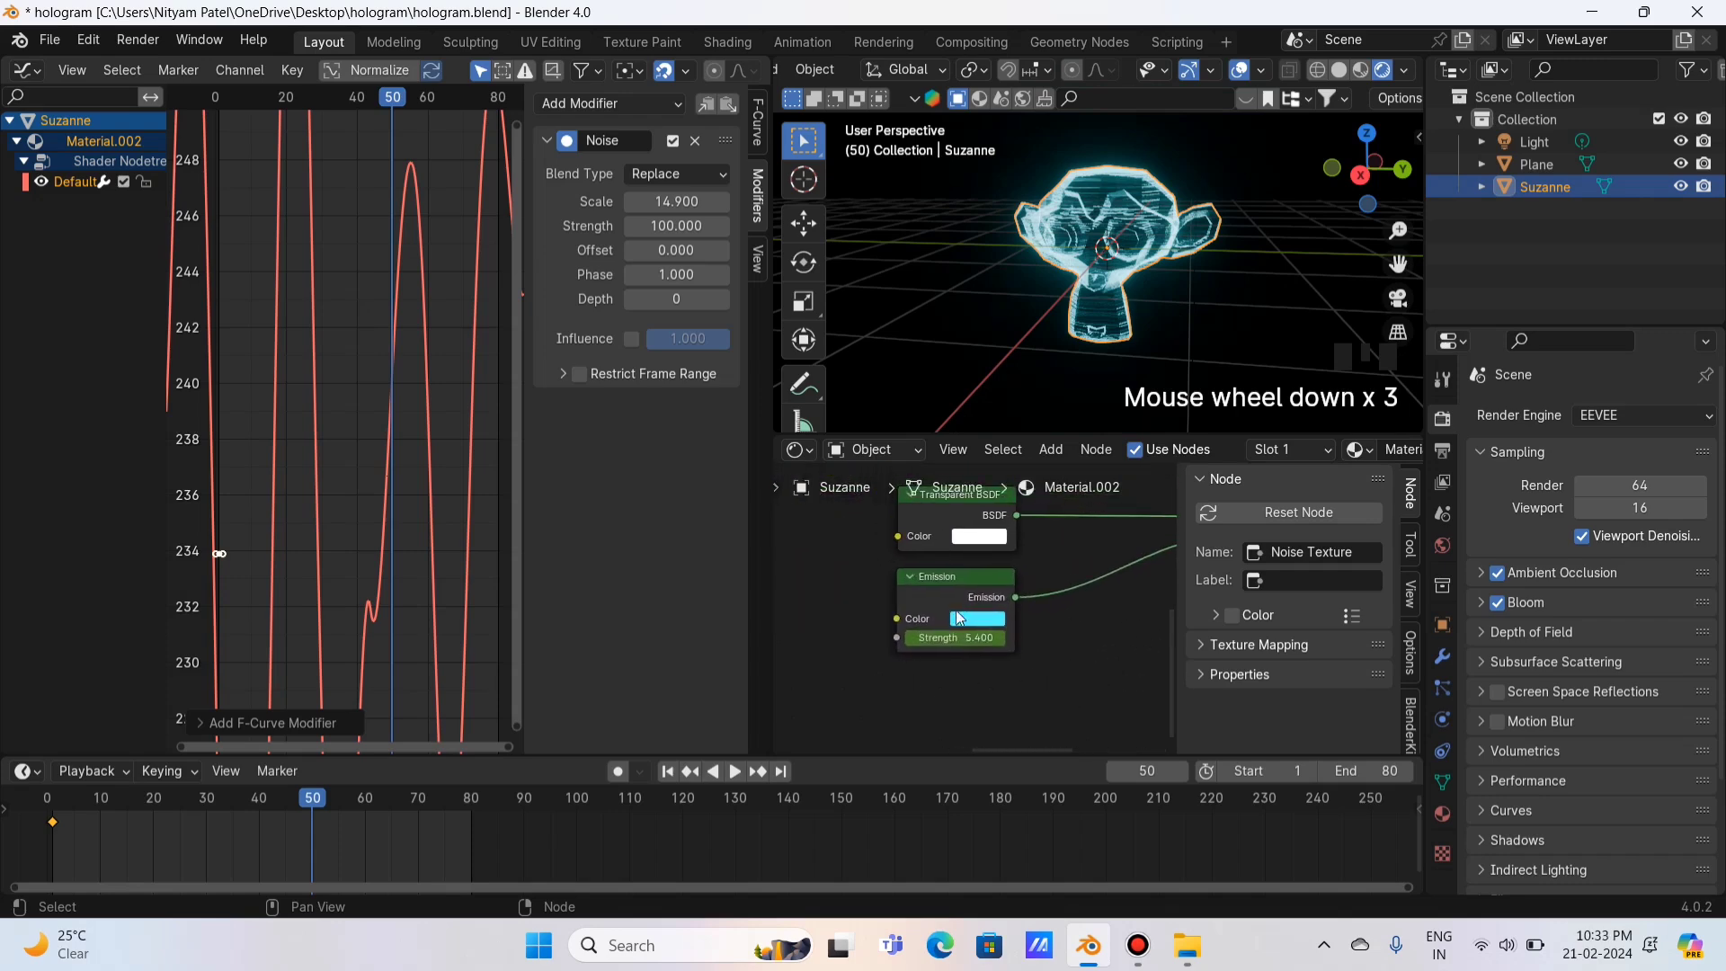
click(960, 618)
click(68, 185)
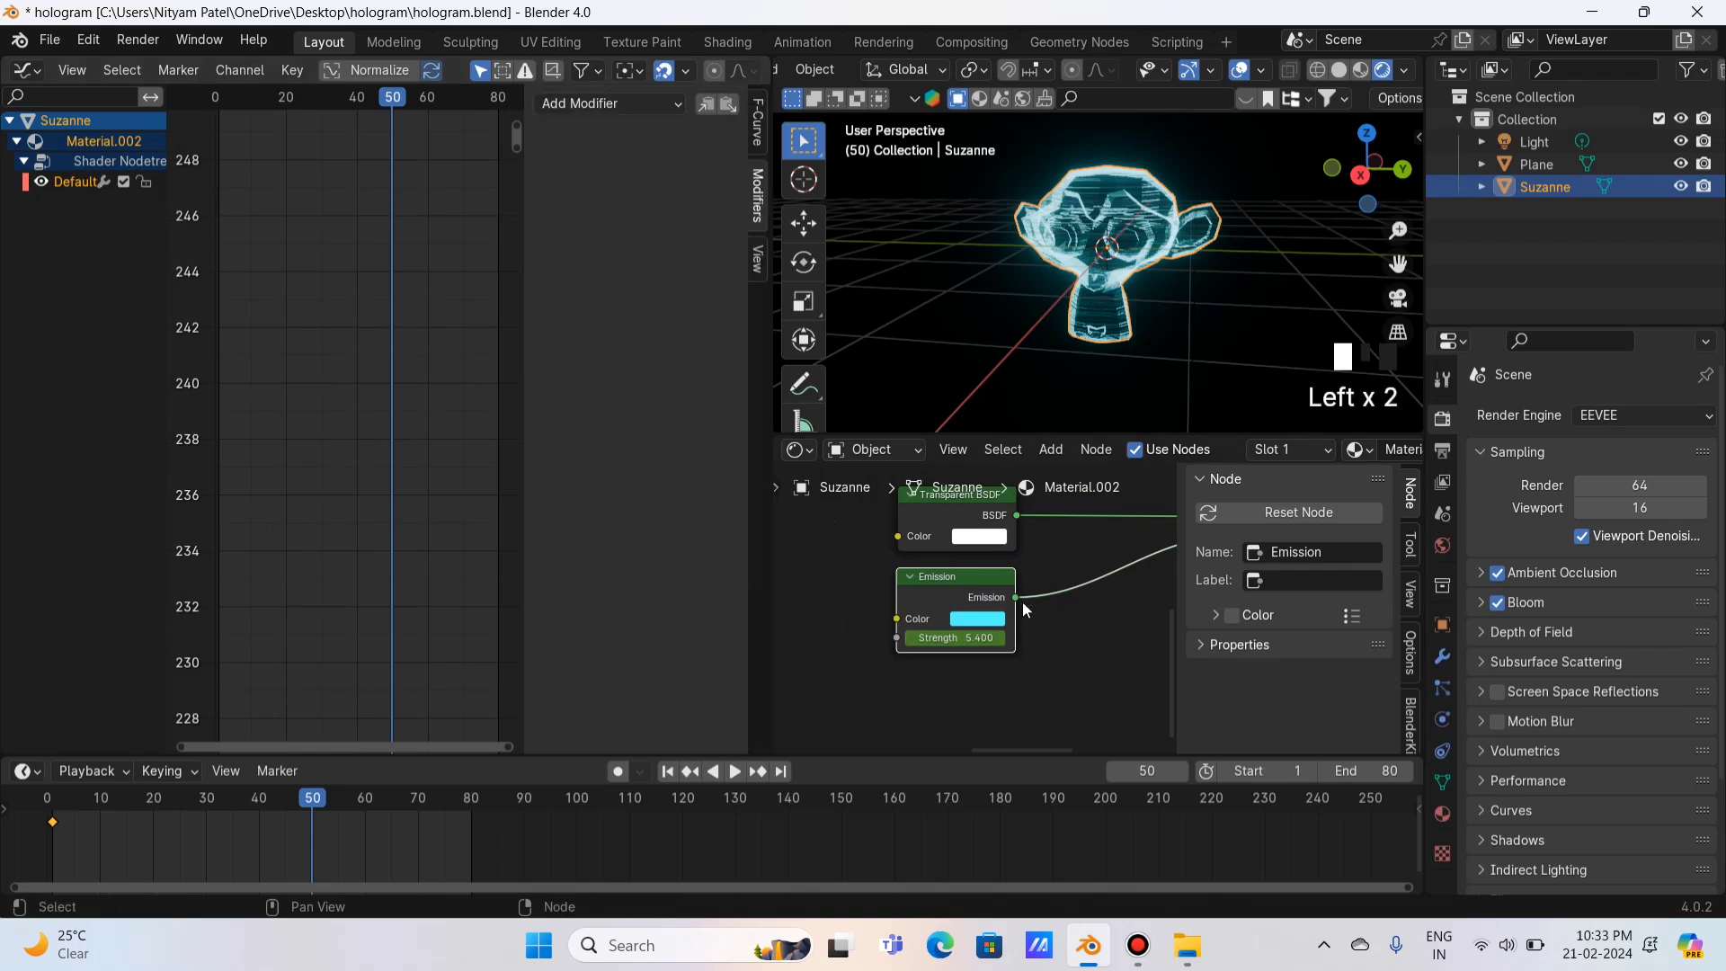
click(937, 586)
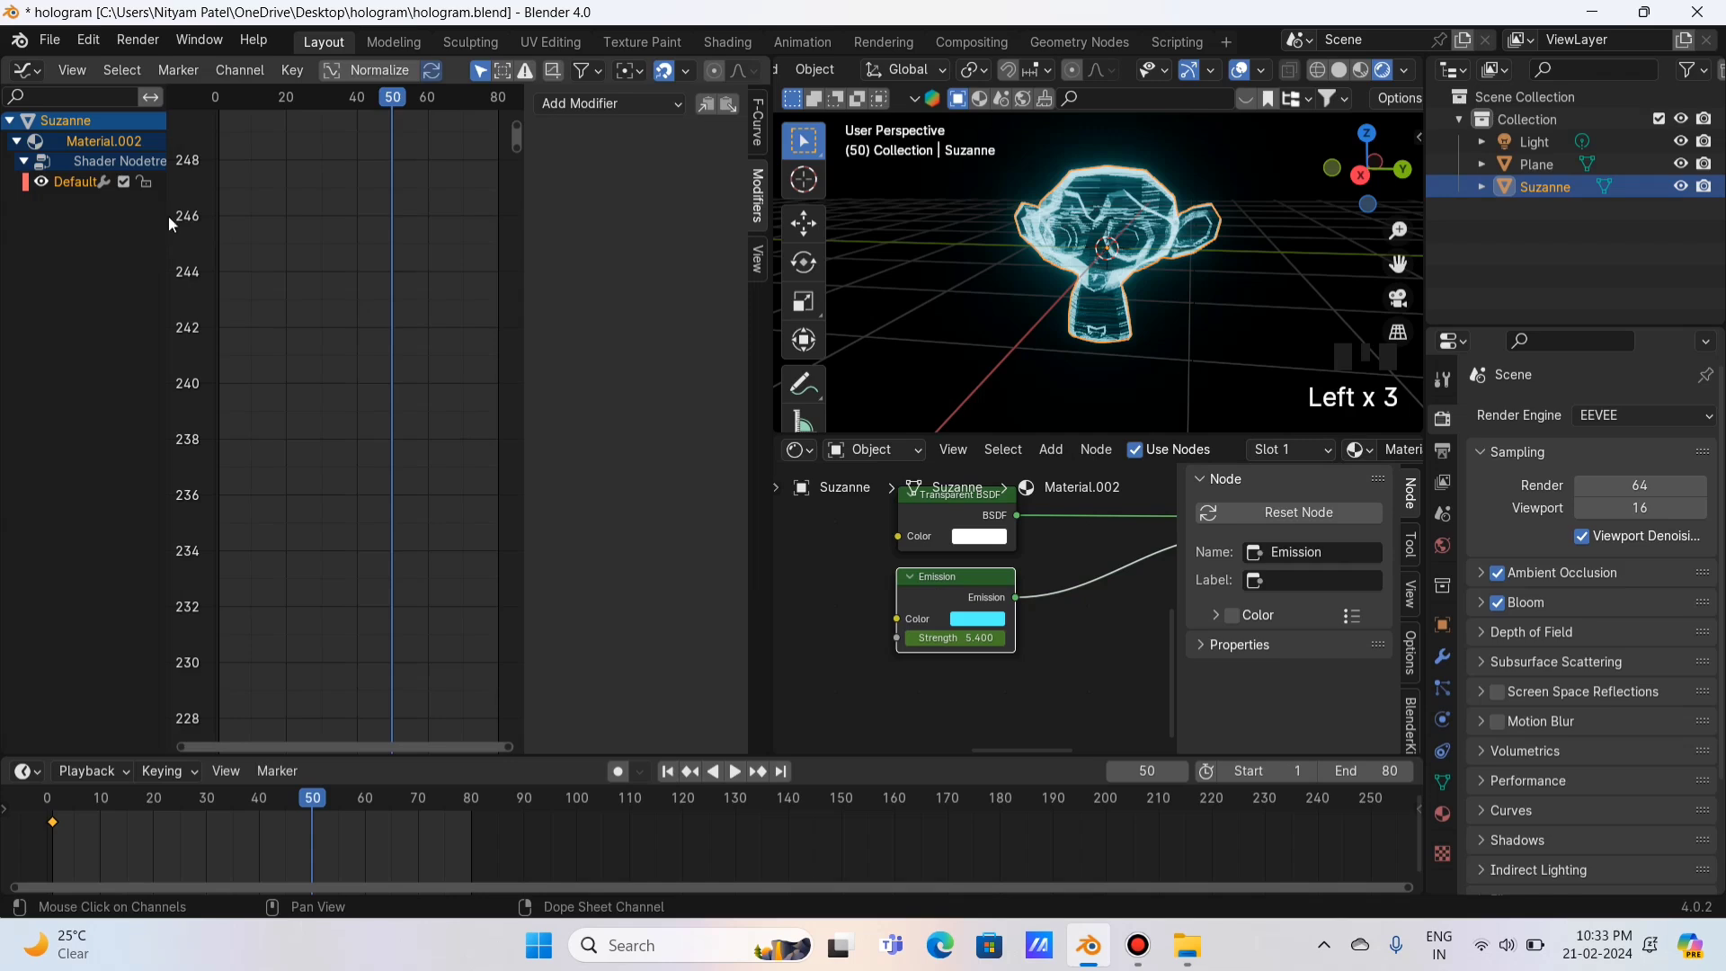
mouse_move(169, 216)
mouse_down()
mouse_move(315, 220)
mouse_move(192, 225)
mouse_up()
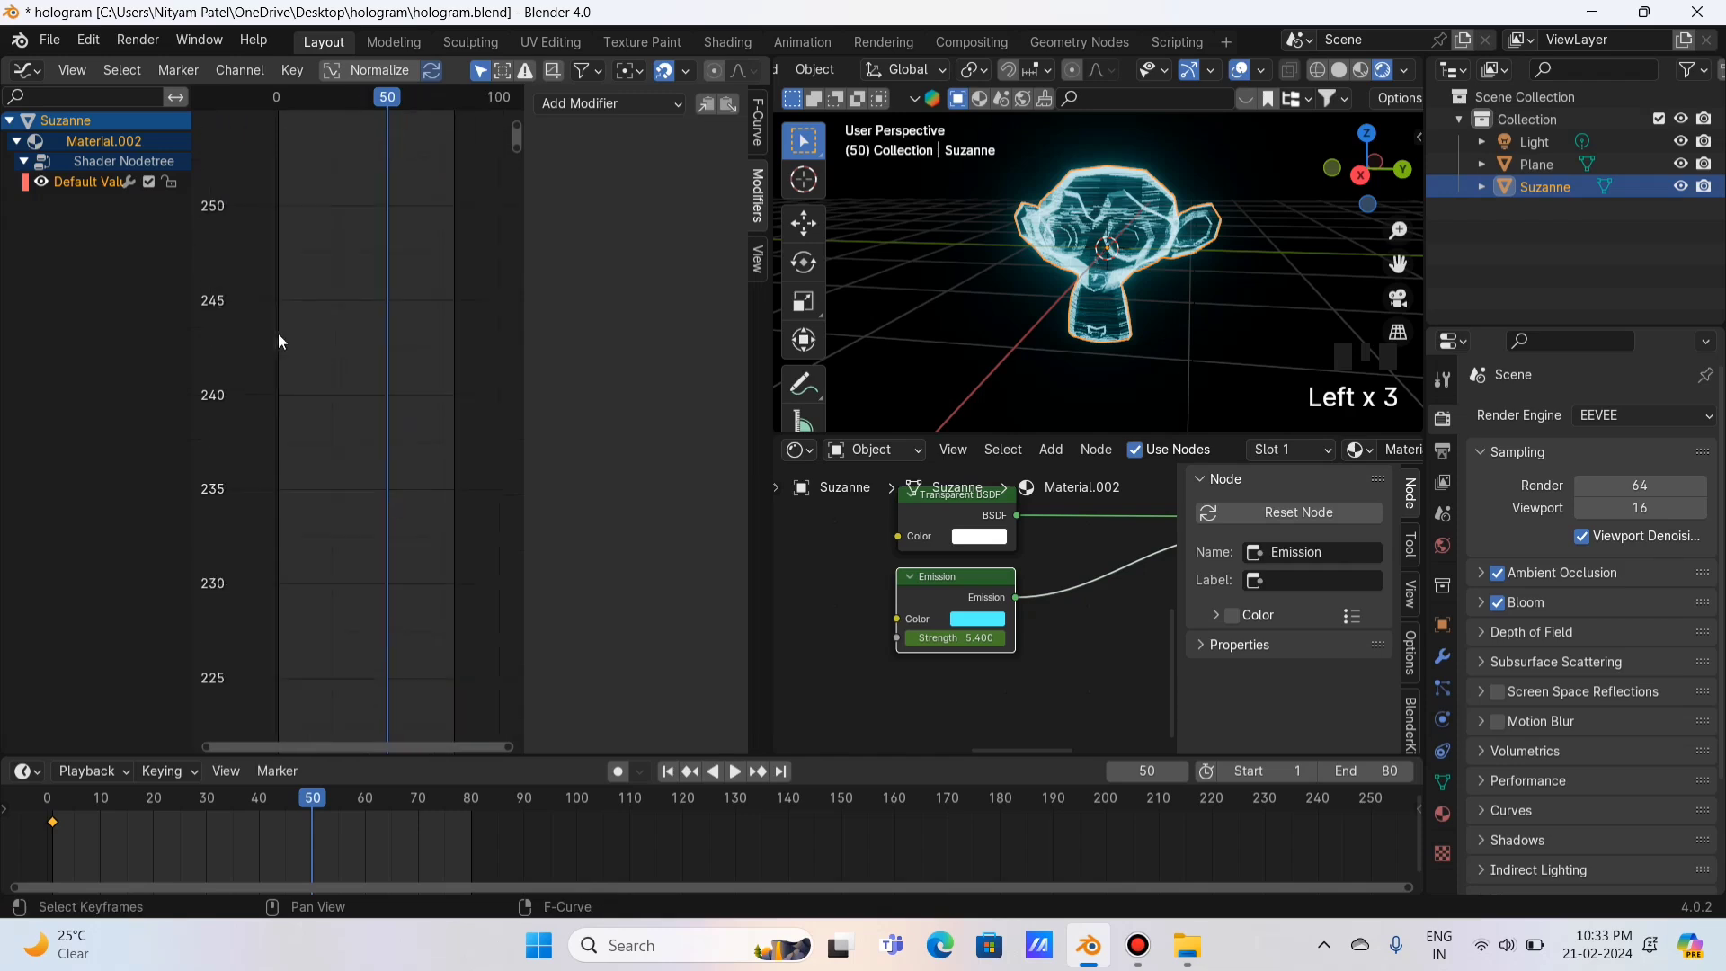
Step: Frame the Emission Strength F-curve around its keyframe and add a Noise modifier to it
scroll(277, 334, down, 13)
middle_drag(359, 413, 302, 435)
scroll(341, 573, down, 5)
scroll(350, 593, up, 4)
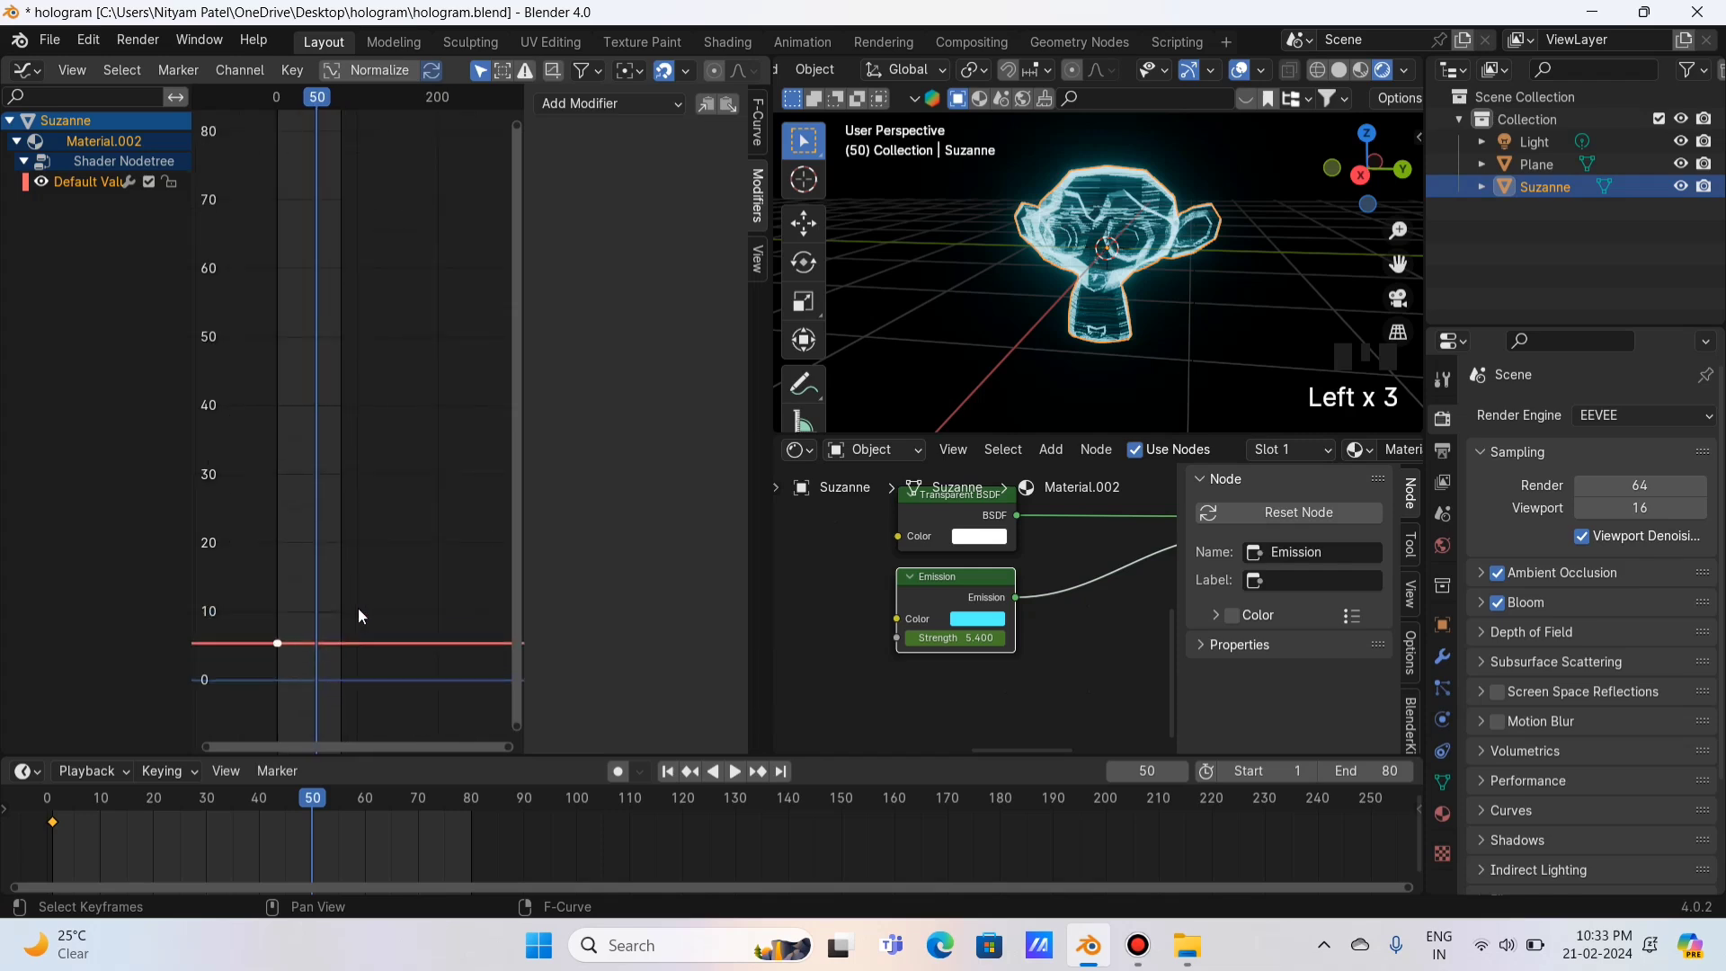
scroll(358, 608, up, 3)
middle_drag(349, 508, 382, 244)
scroll(332, 374, up, 8)
middle_drag(330, 569, 434, 623)
click(647, 106)
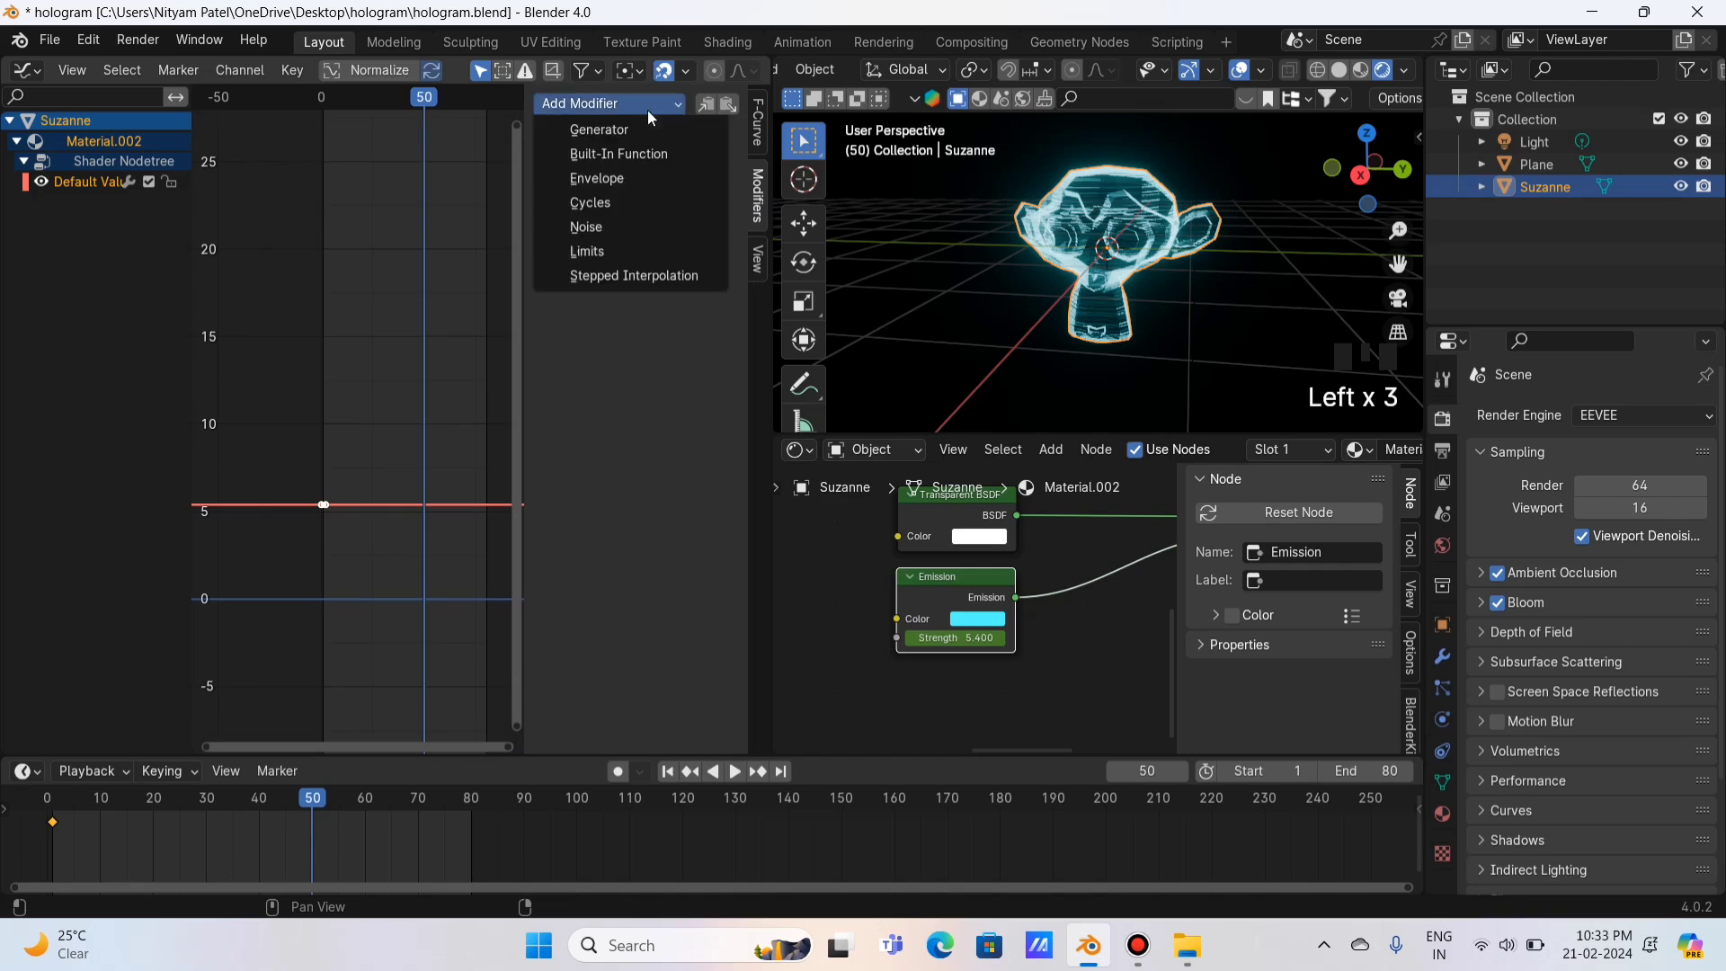
click(597, 221)
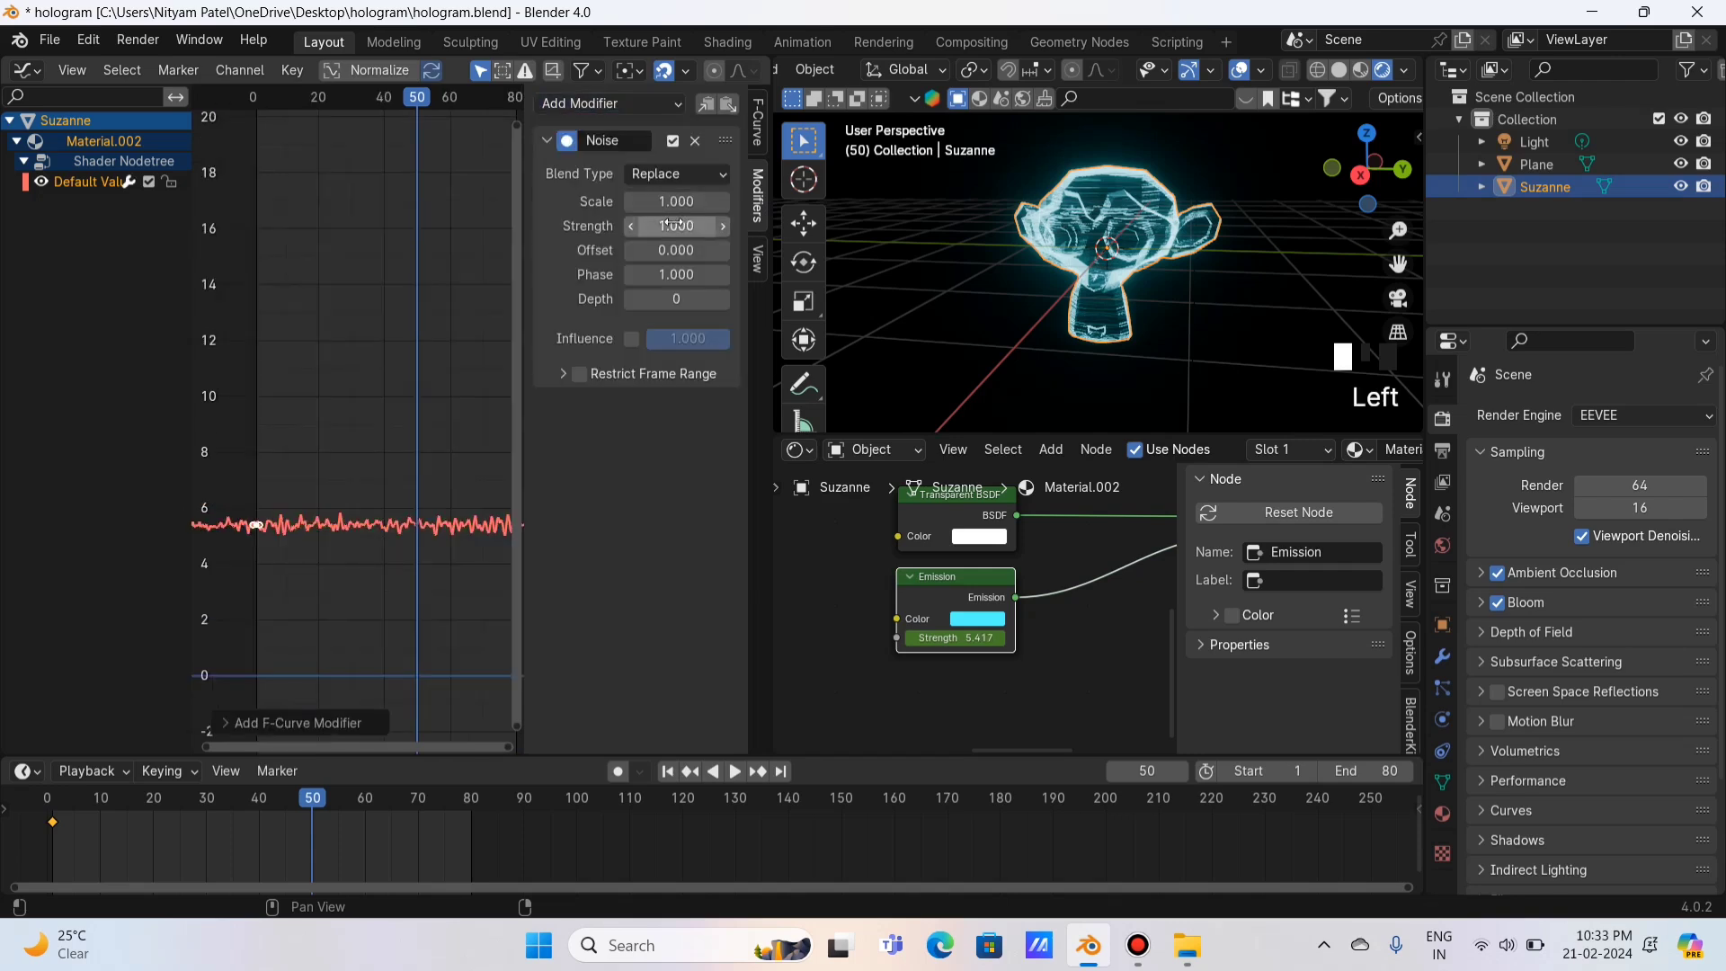
Step: Try Strength values of 10 and 74.9 on the Emission curve's Noise modifier, previewing the flicker with each
drag(675, 225, 757, 226)
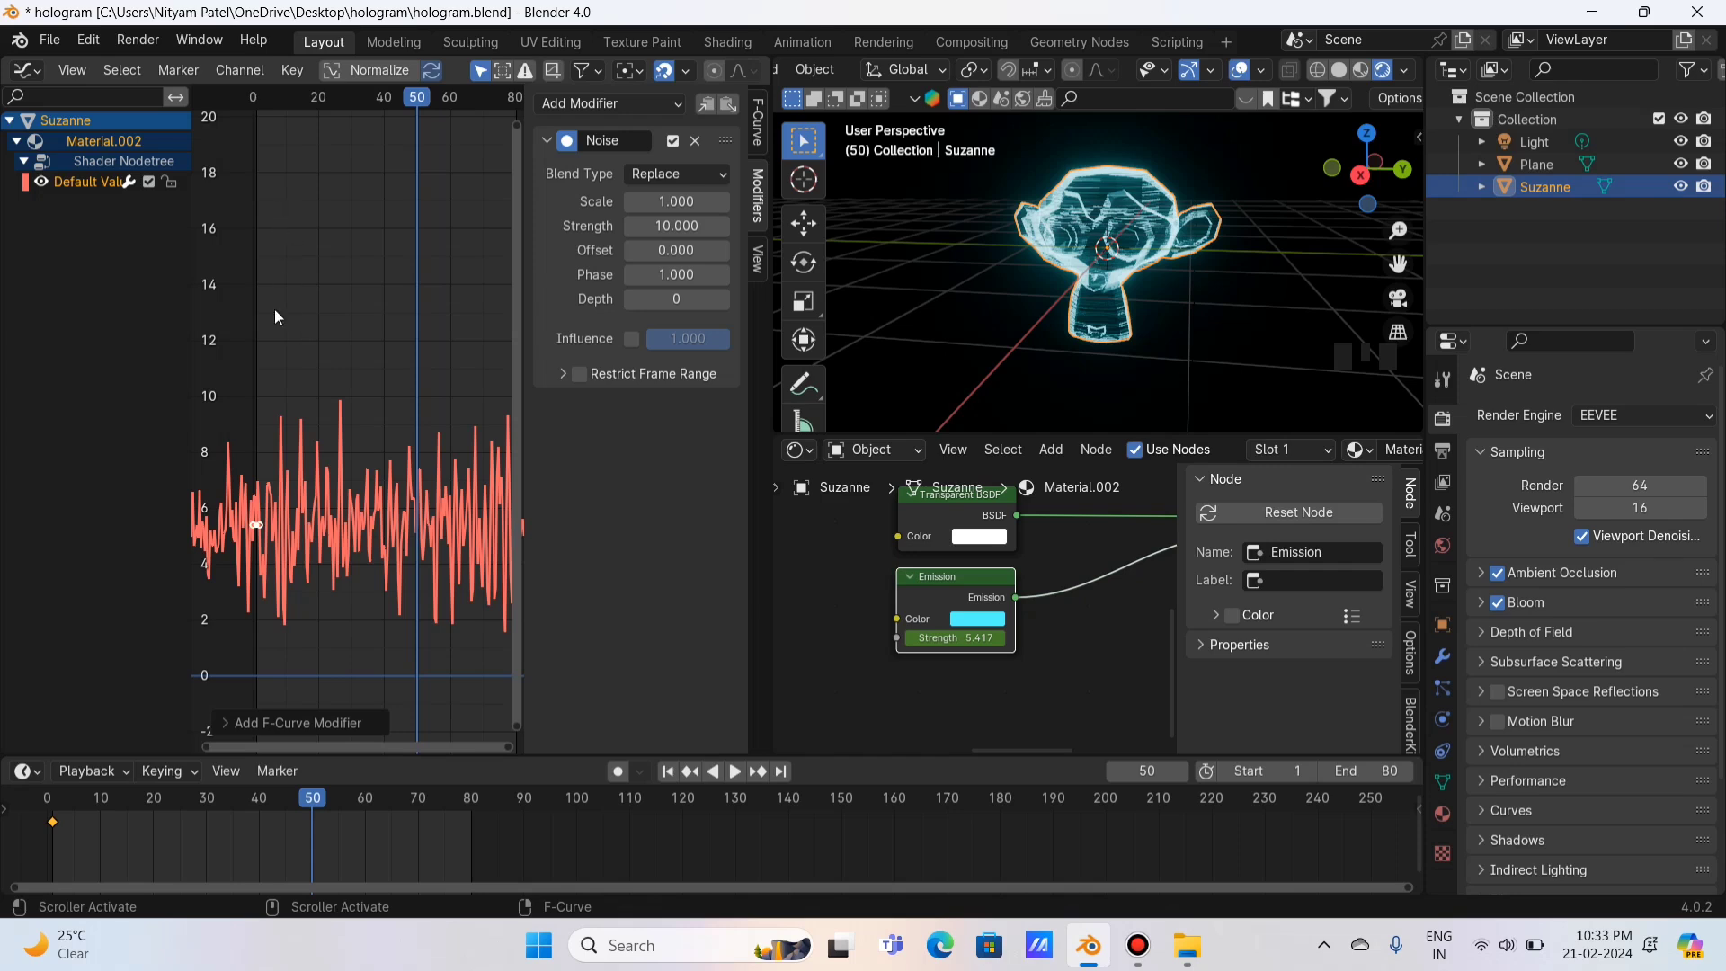
key(shift+Left)
key(space)
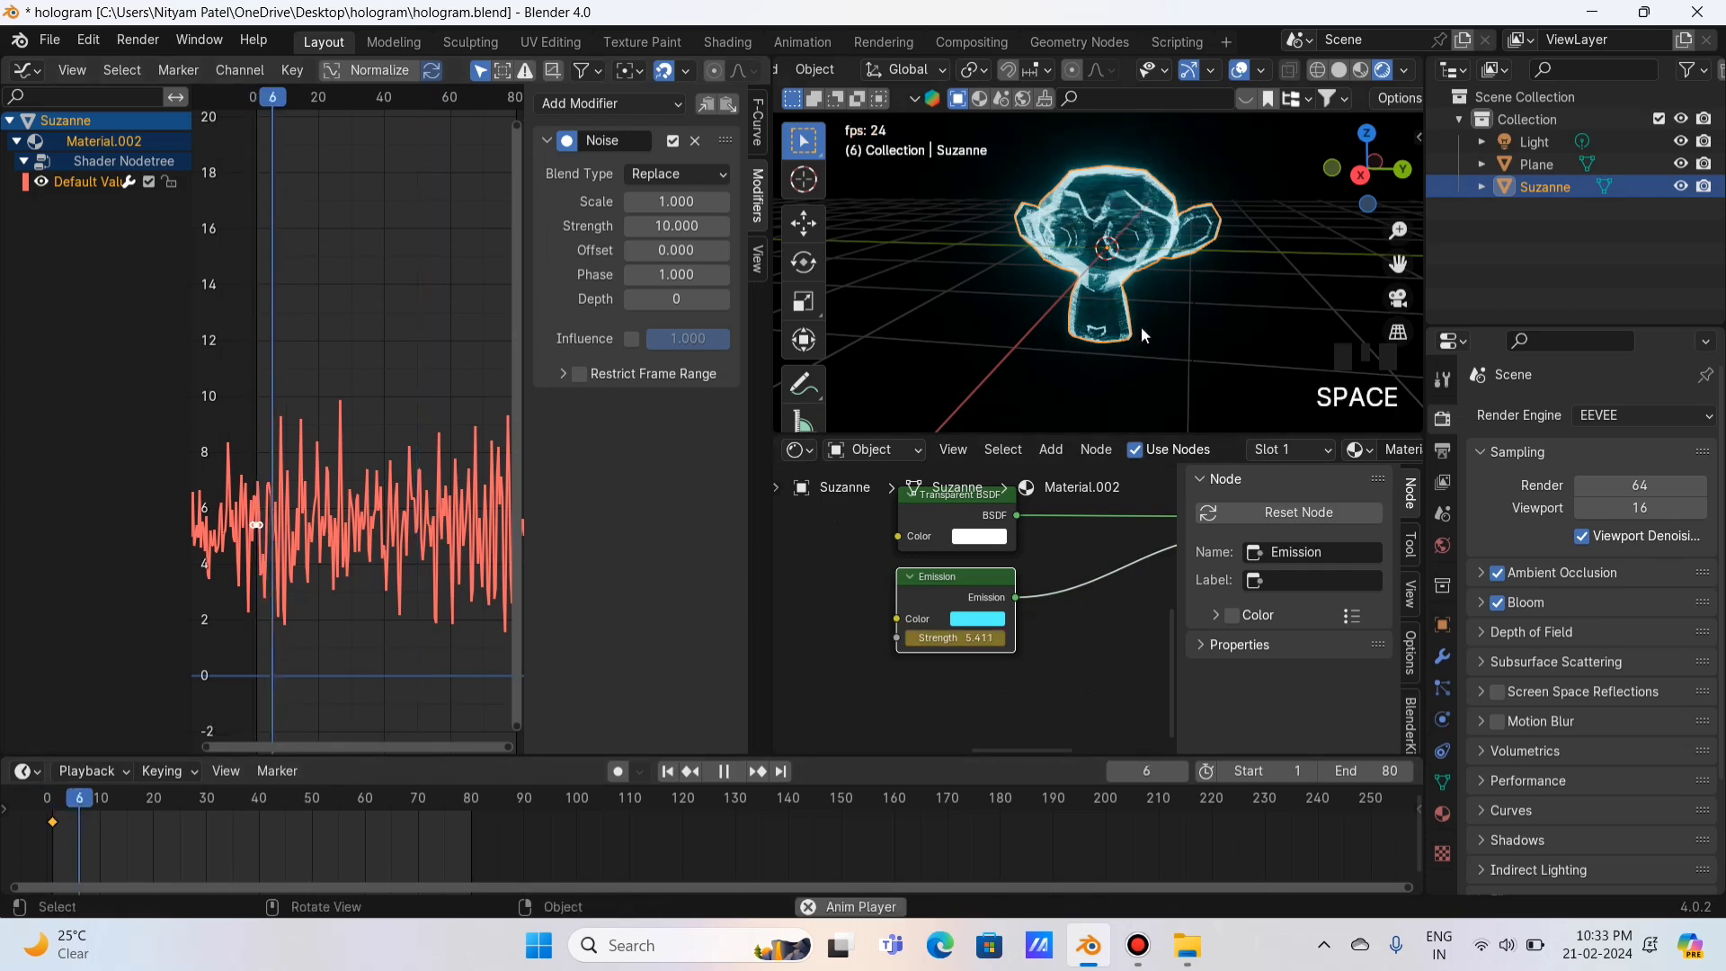
key(space)
drag(676, 226, 728, 226)
key(space)
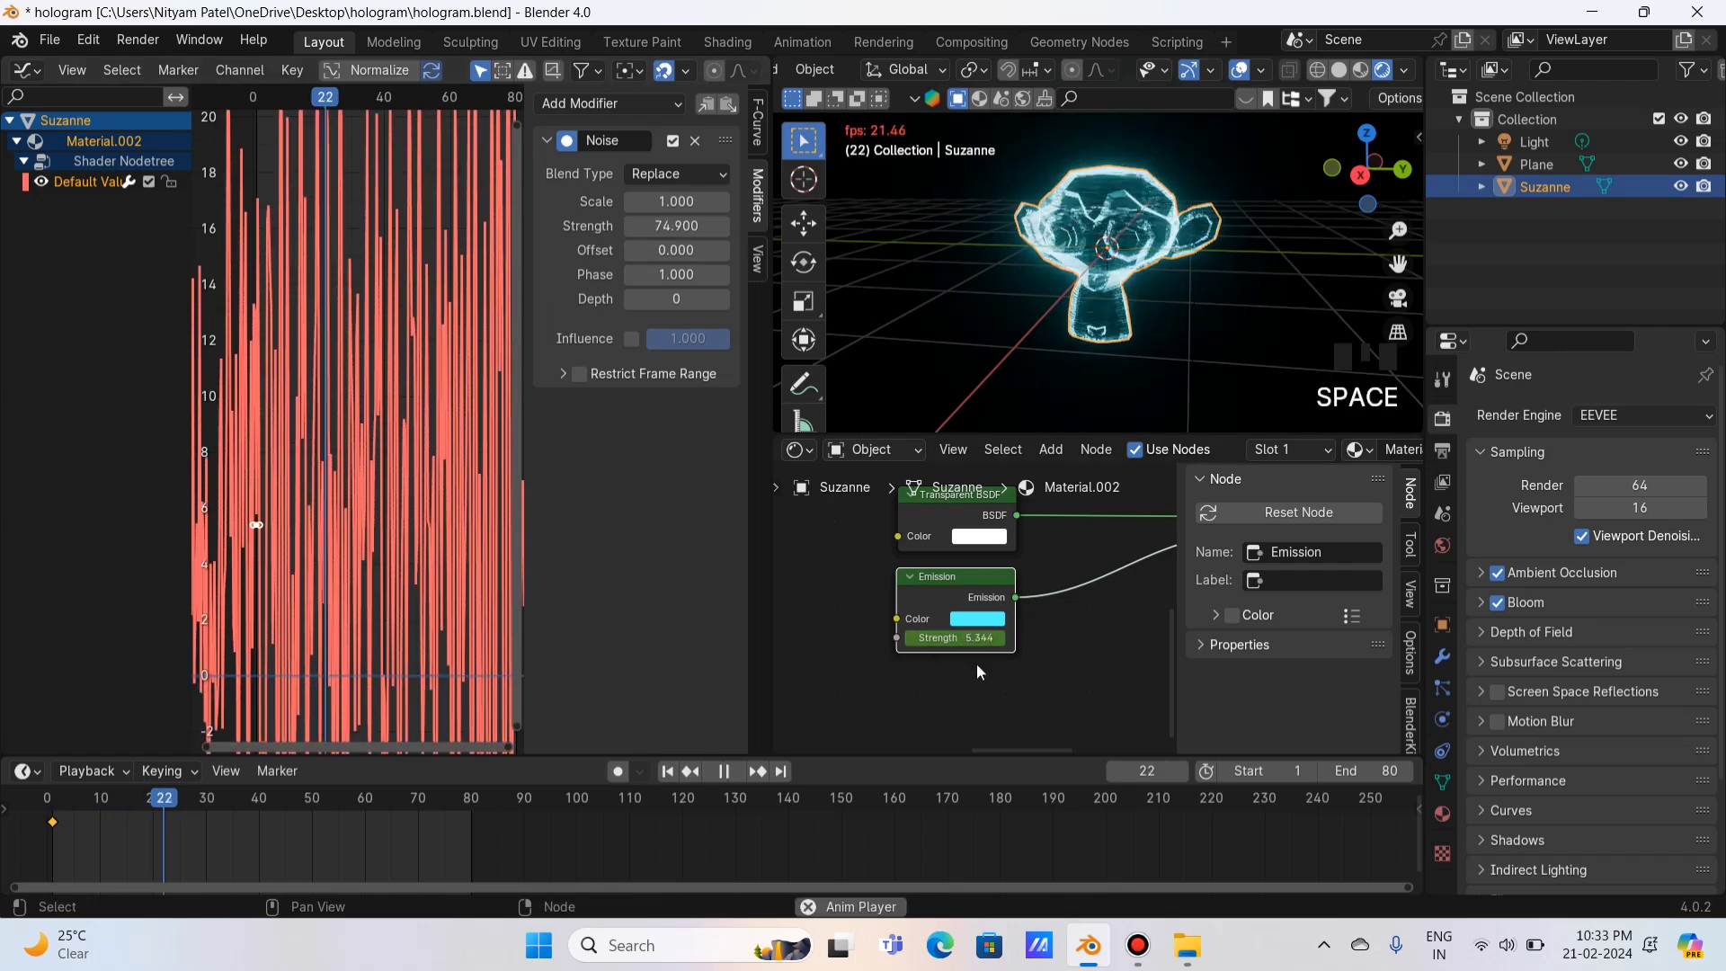
key(space)
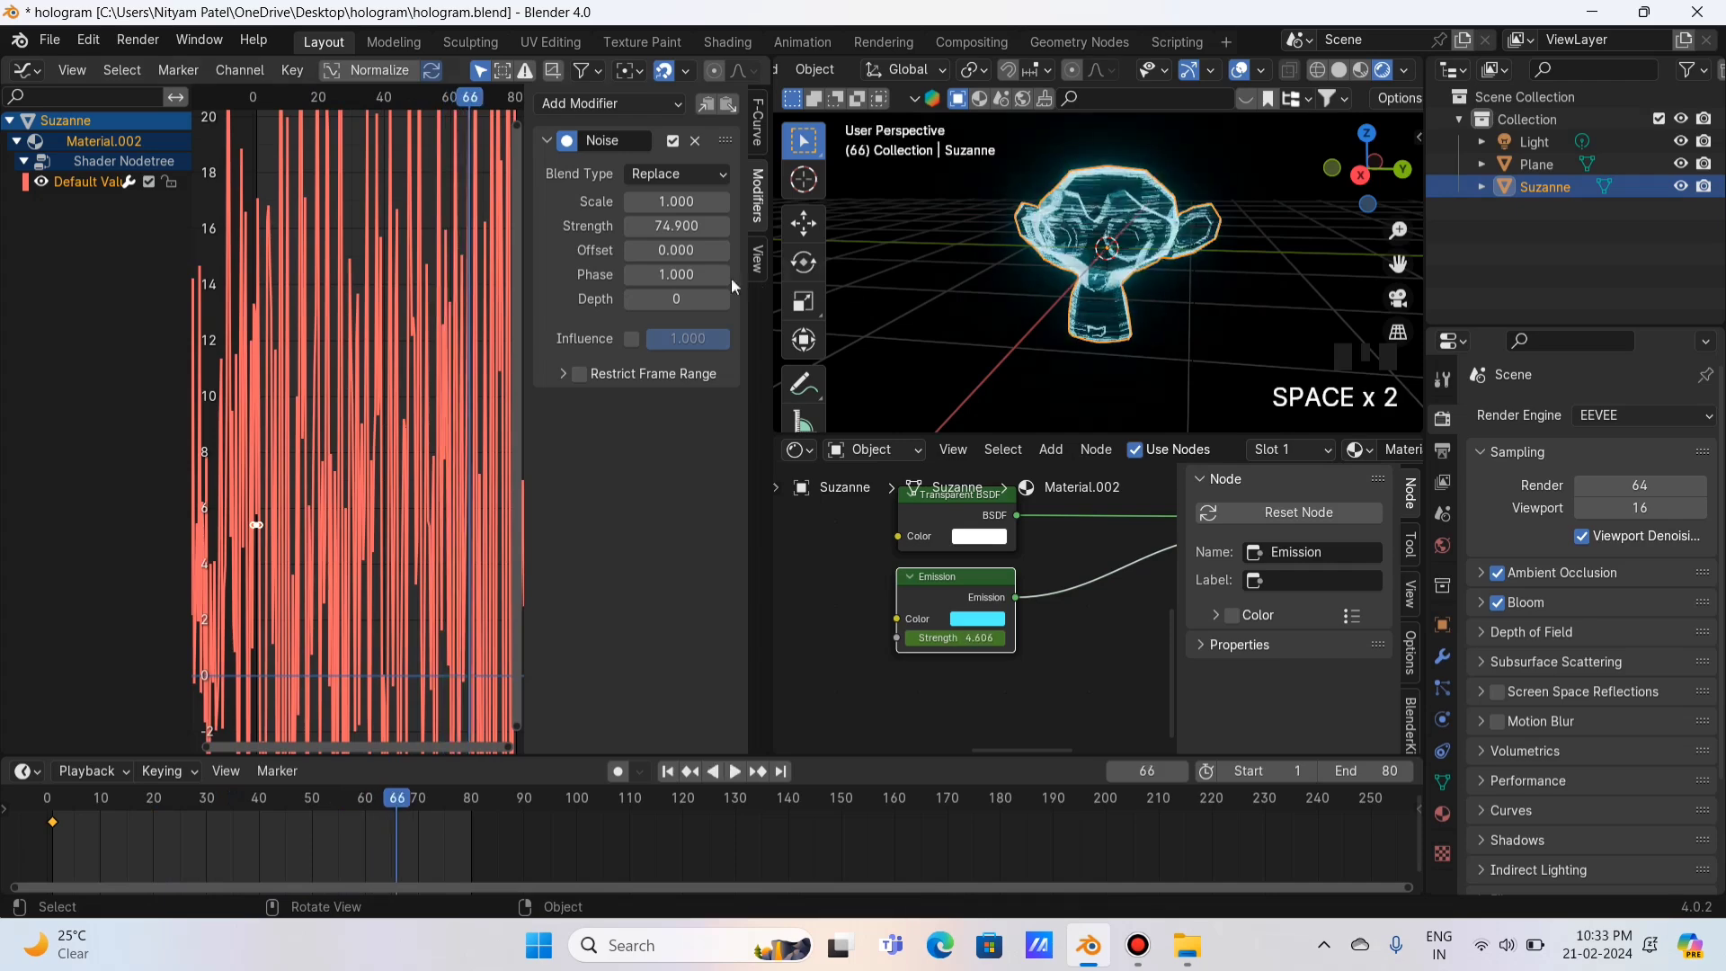
Step: Test a Strength of 15 on the Emission curve's Noise modifier, refine it to 13.4 and preview the flicker
drag(676, 224, 629, 224)
click(664, 221)
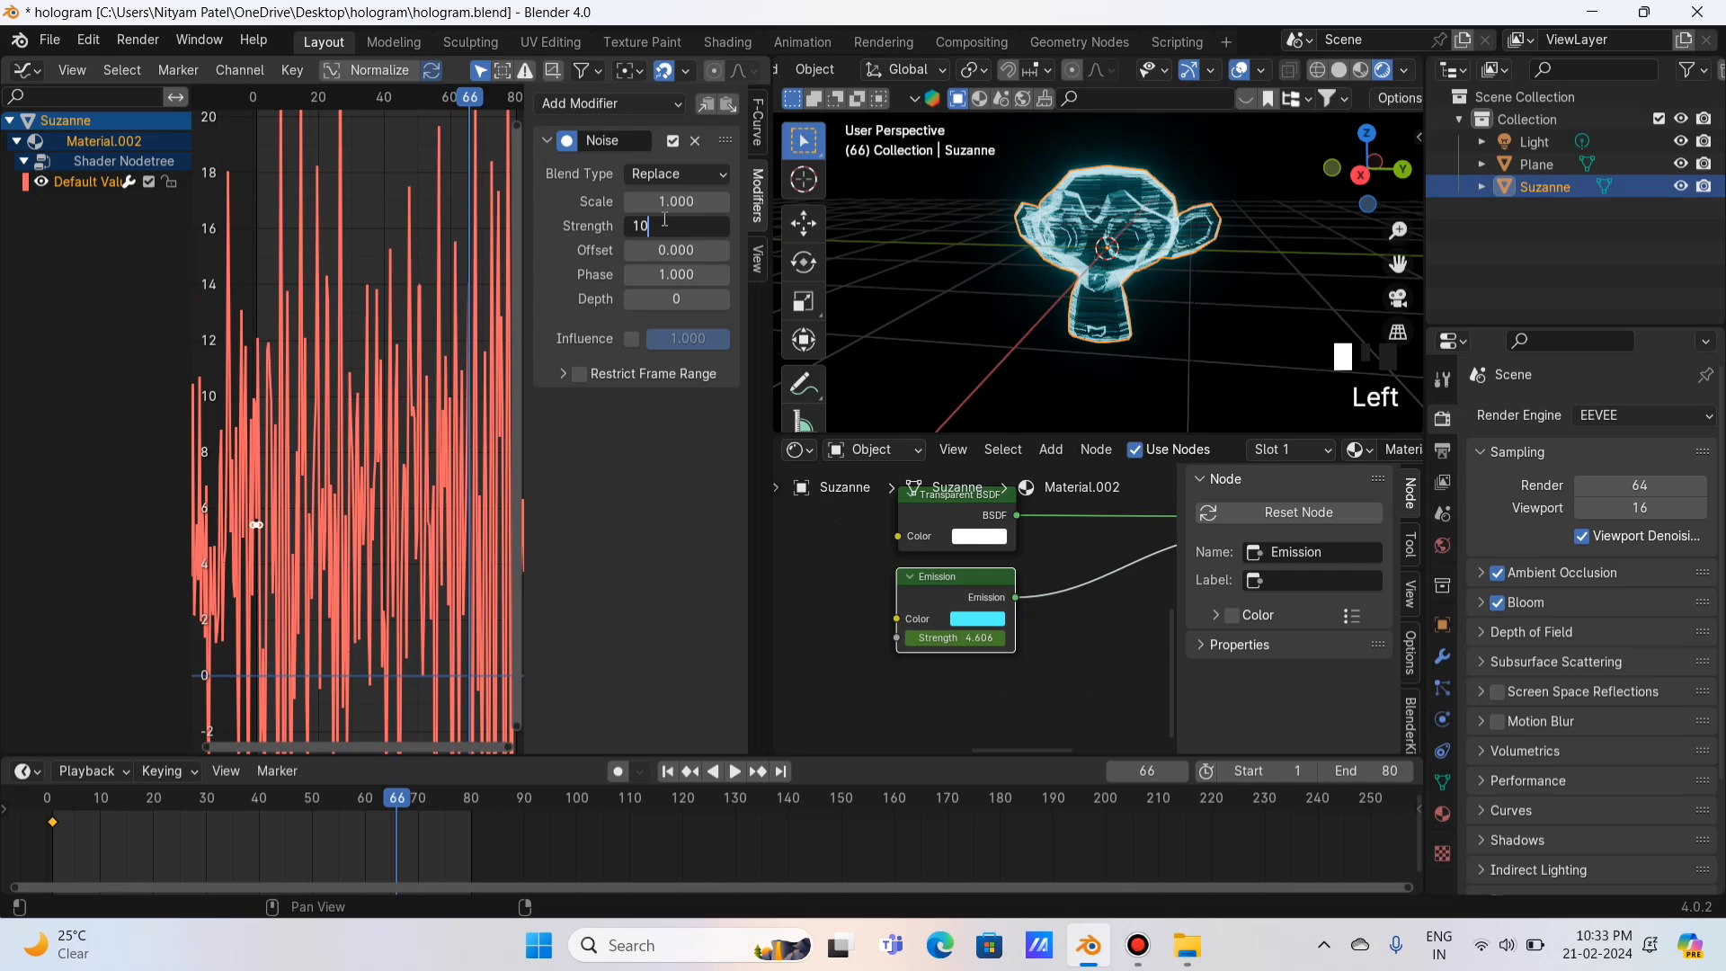
text(15)
key(Return)
key(space)
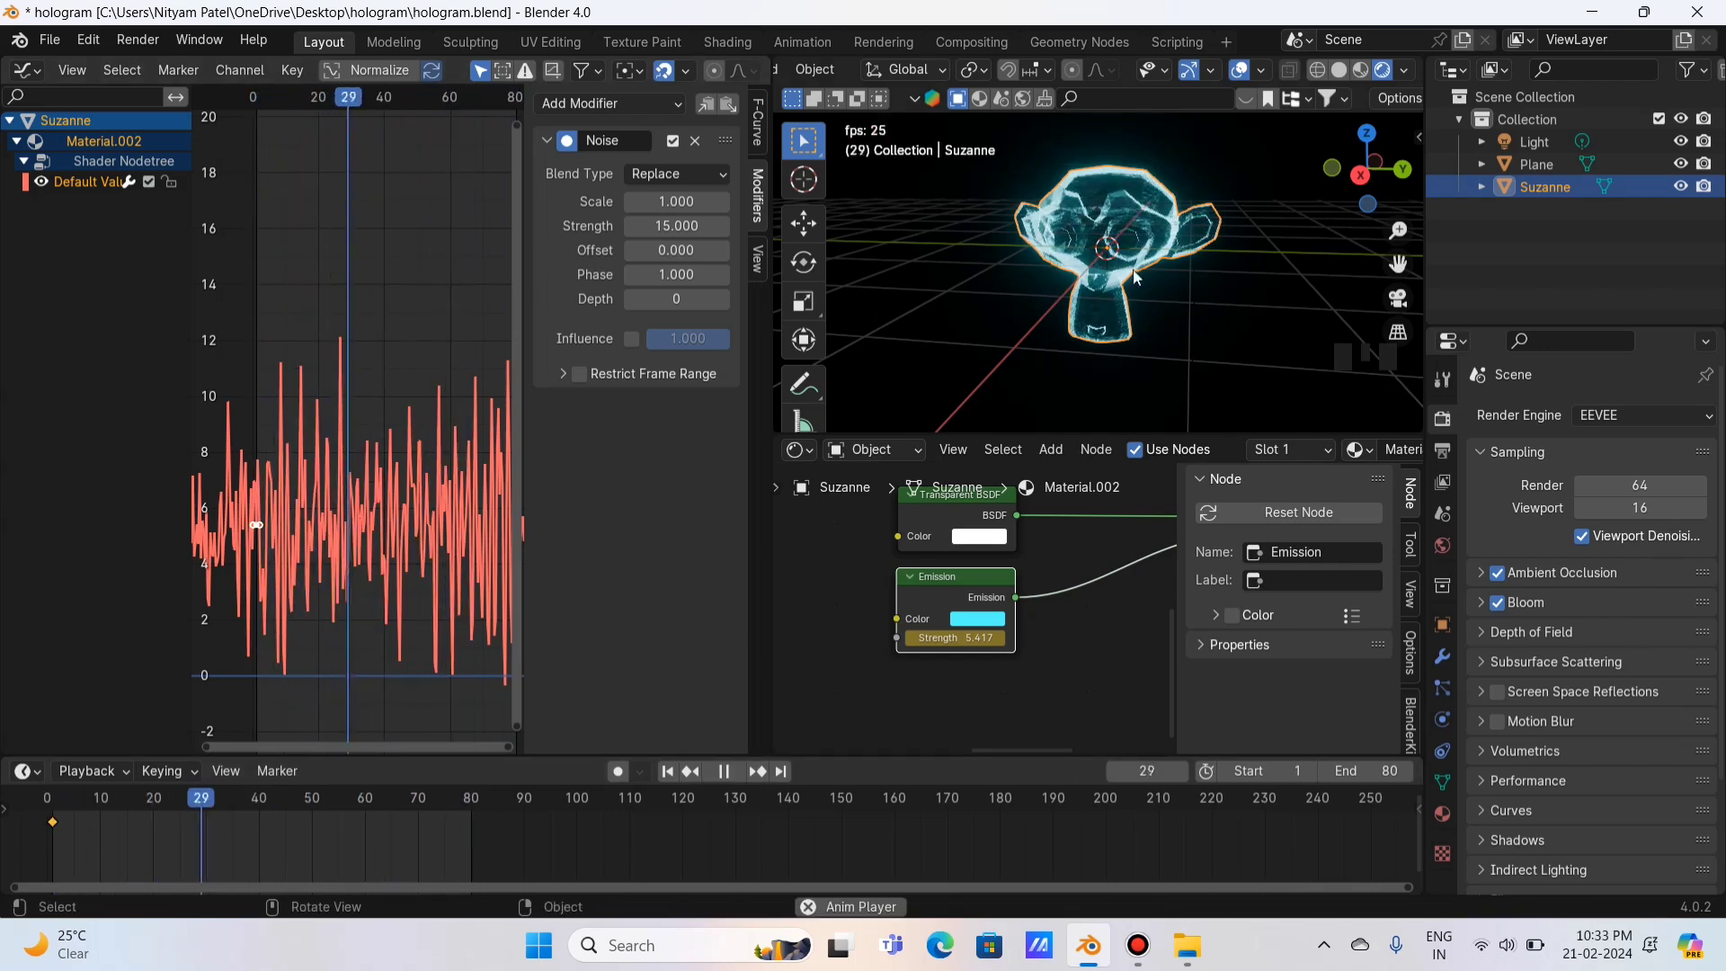
key(space)
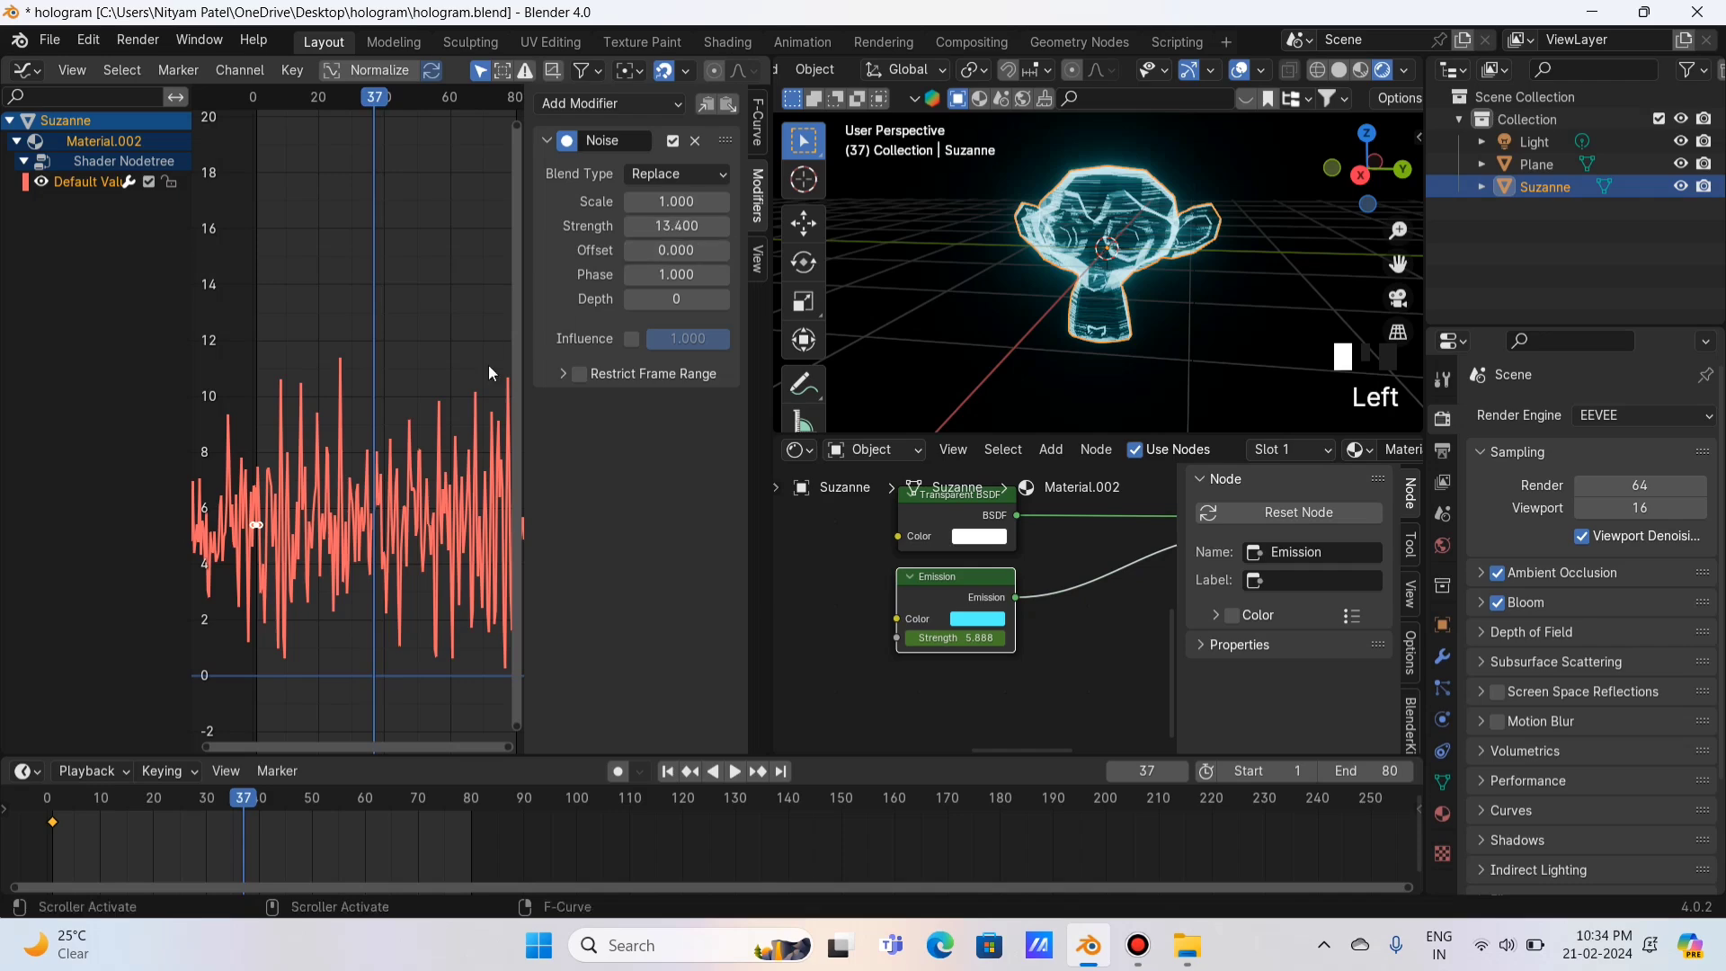
key(space)
key(space)
Step: Try a Scale of 11.4 on the Emission curve's Noise modifier, preview it, and restore the Scale to 1
drag(665, 202, 710, 201)
key(space)
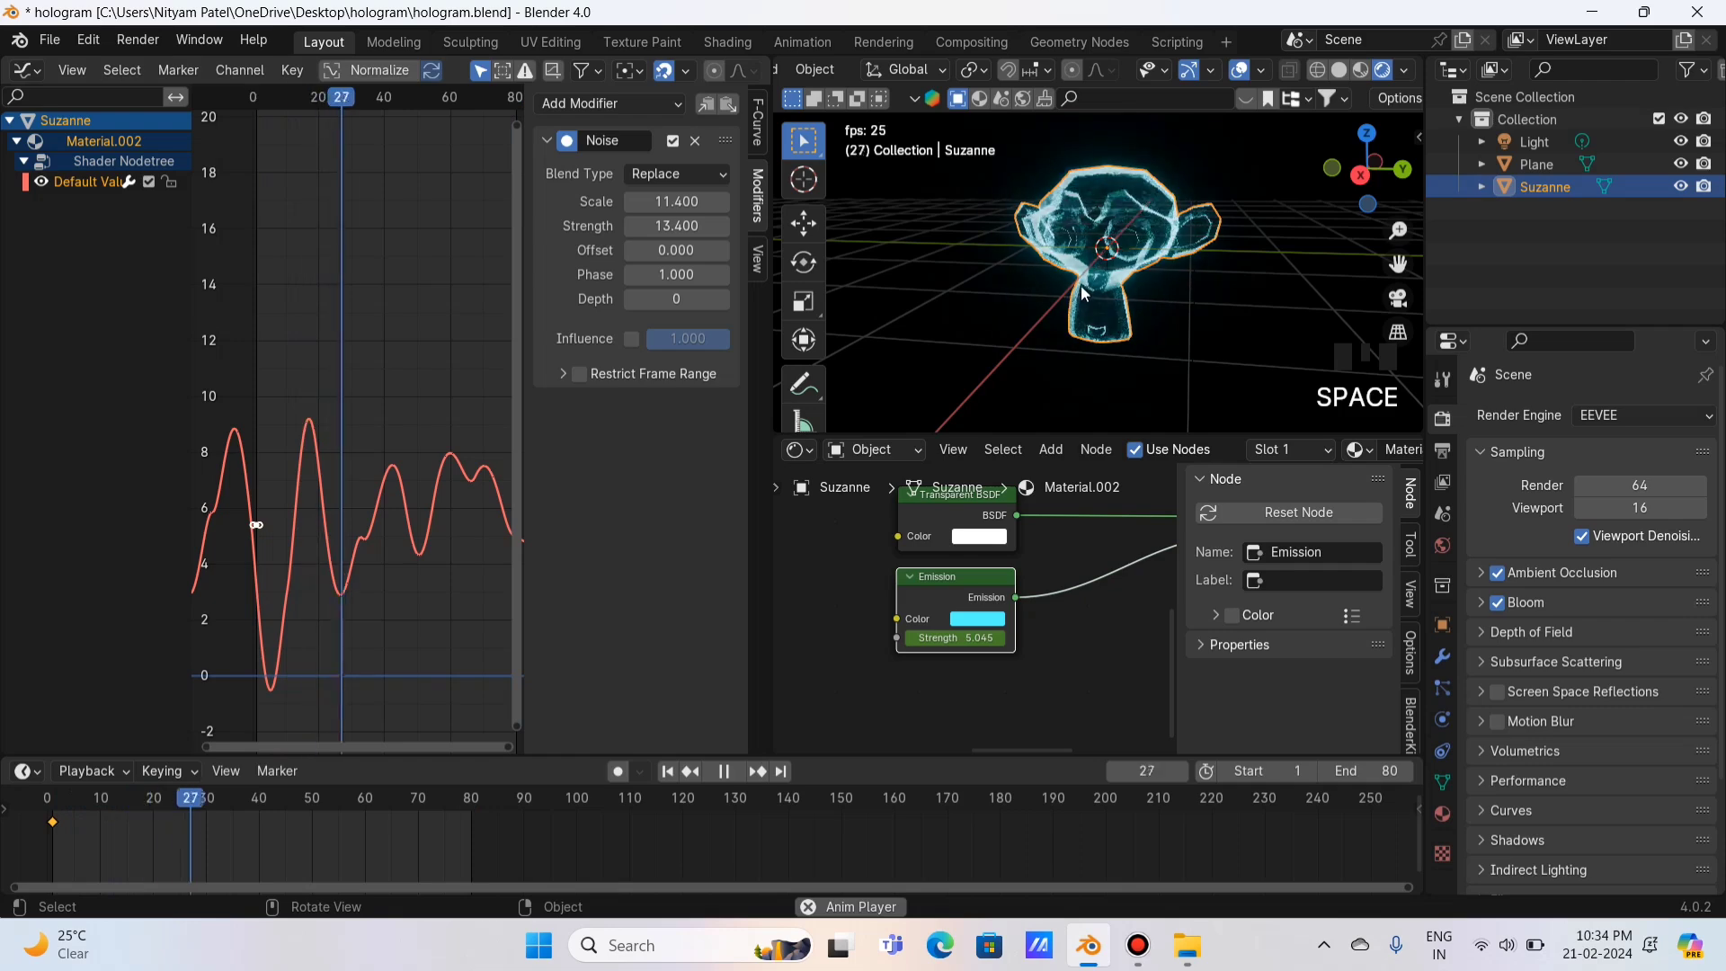
key(space)
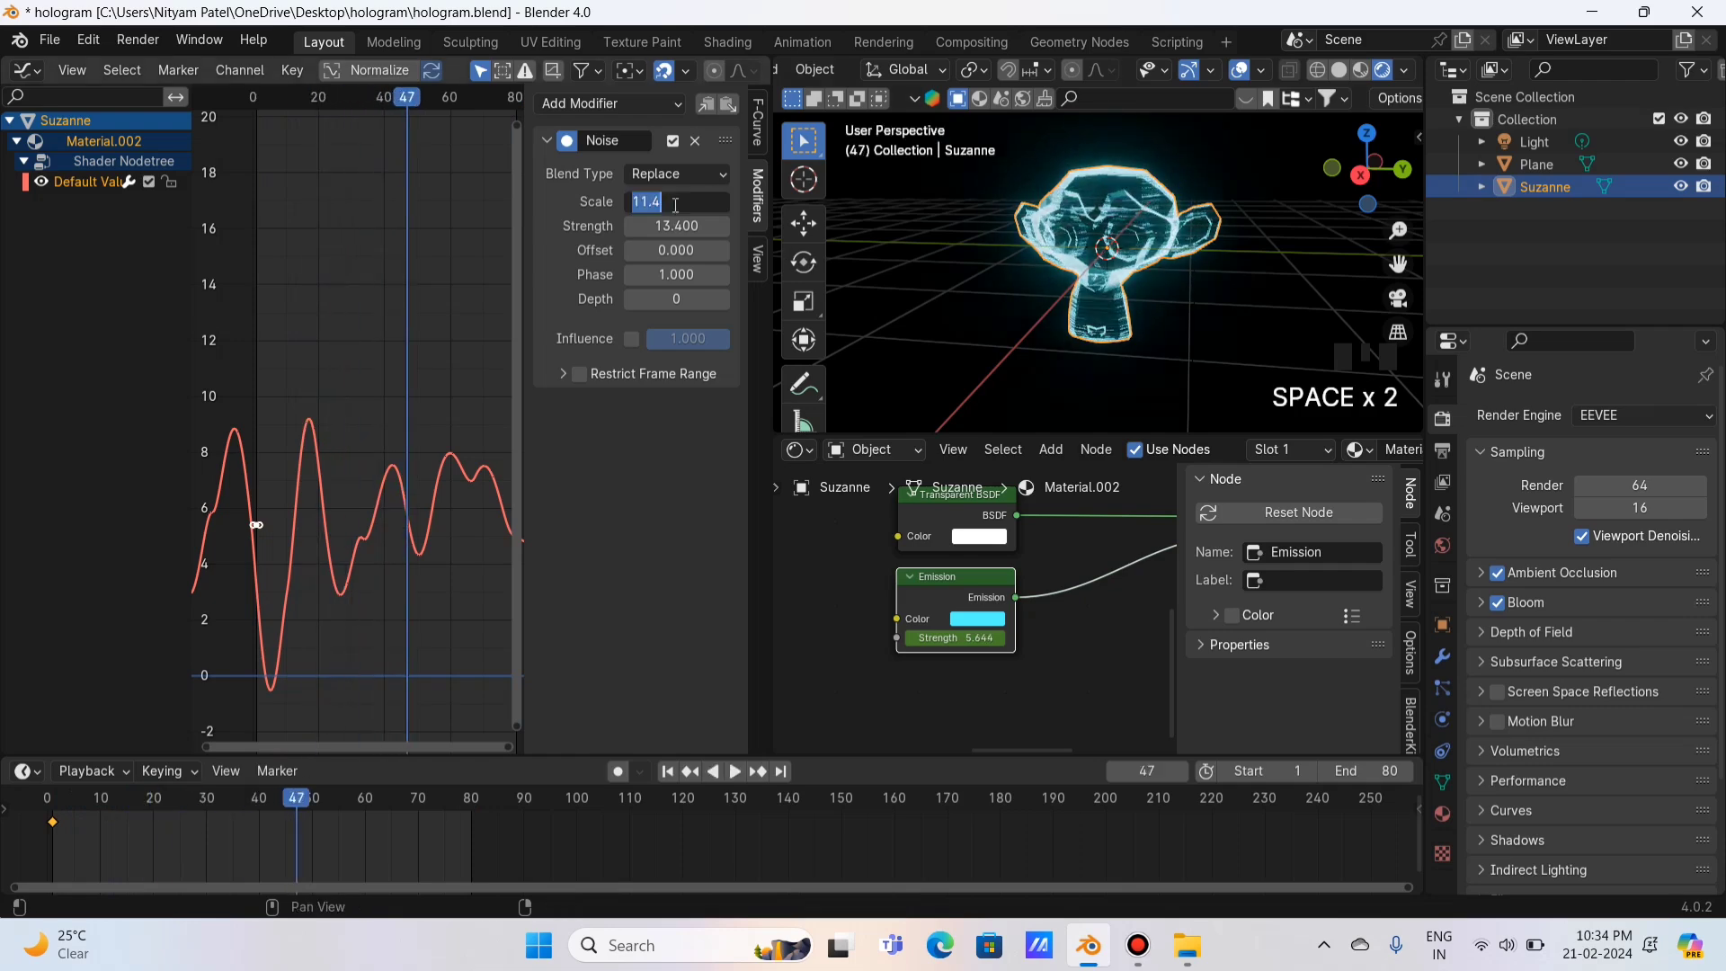
text(1)
click(674, 203)
key(space)
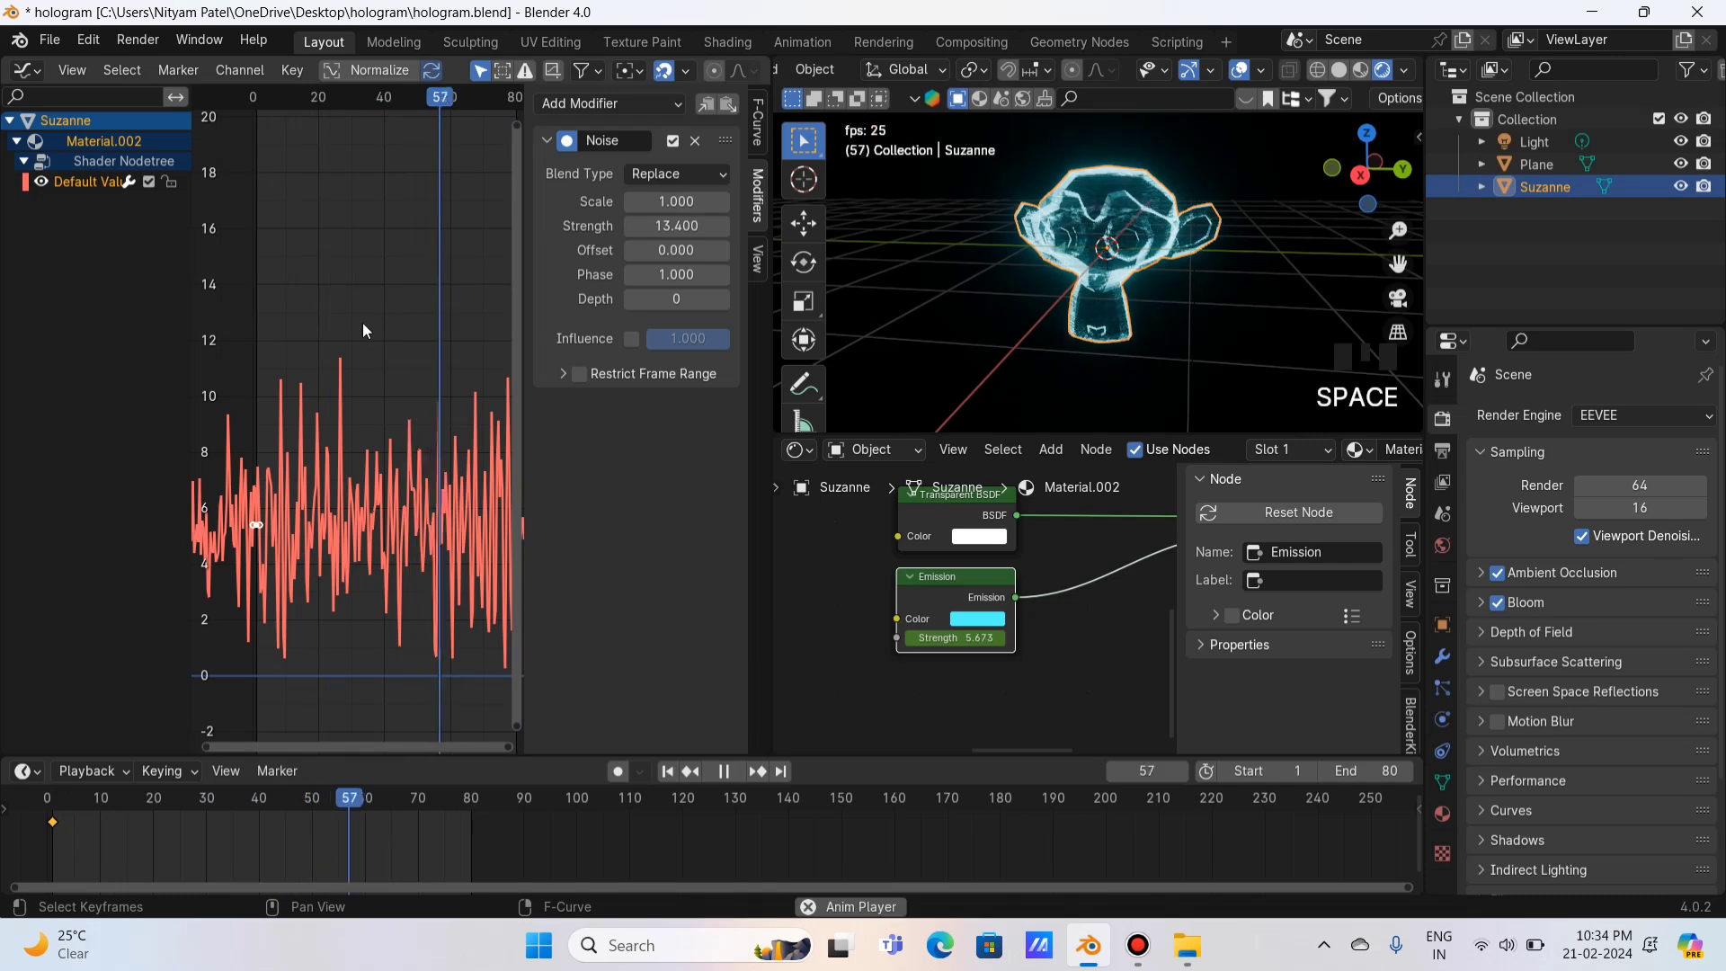
key(space)
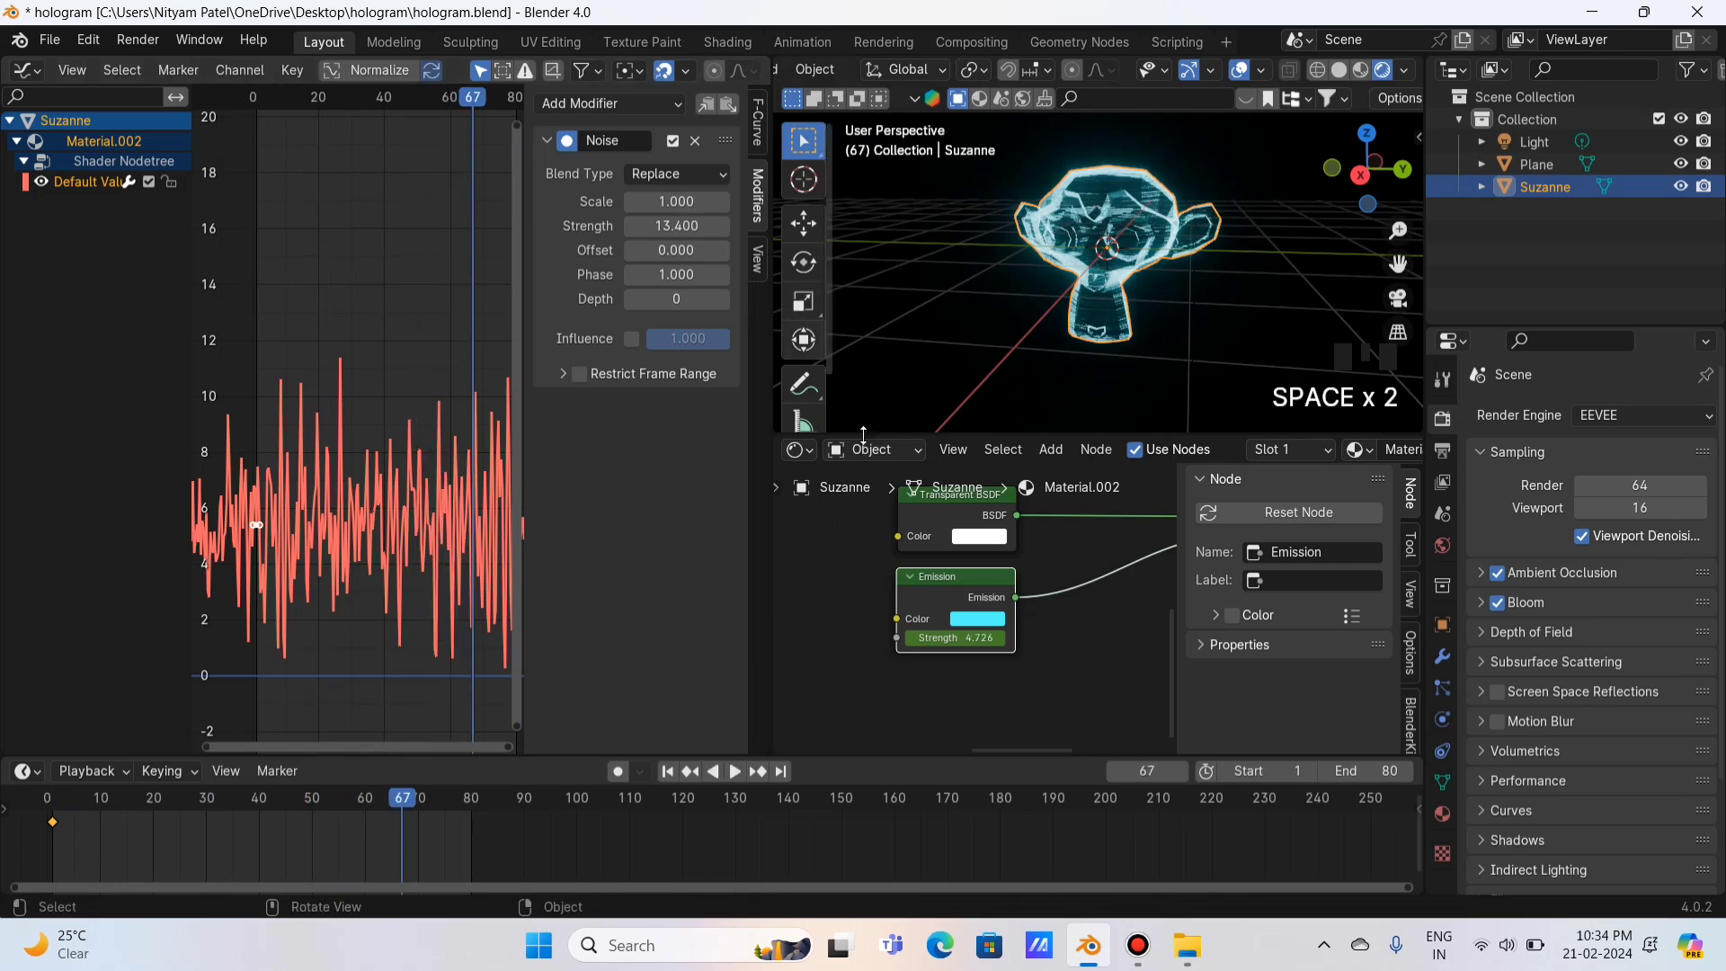
Step: Join the Shader Editor and Graph Editor areas into the 3D viewport so it fills the workspace above the timeline
right_click(994, 433)
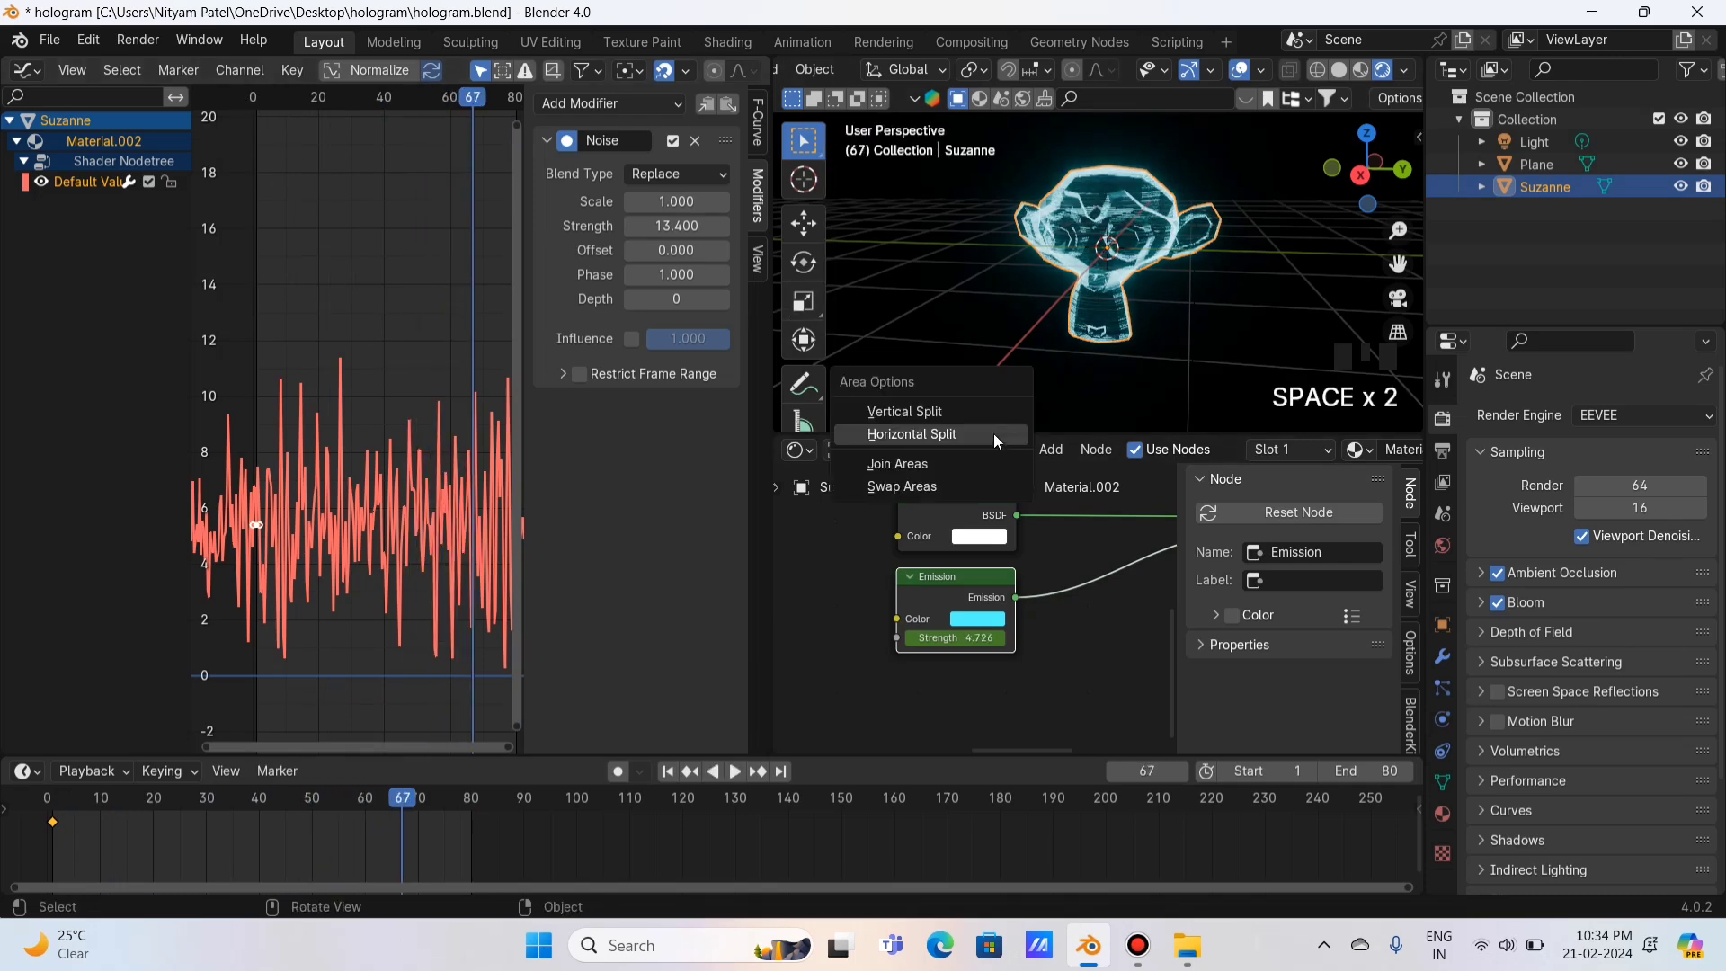
click(915, 464)
click(1093, 521)
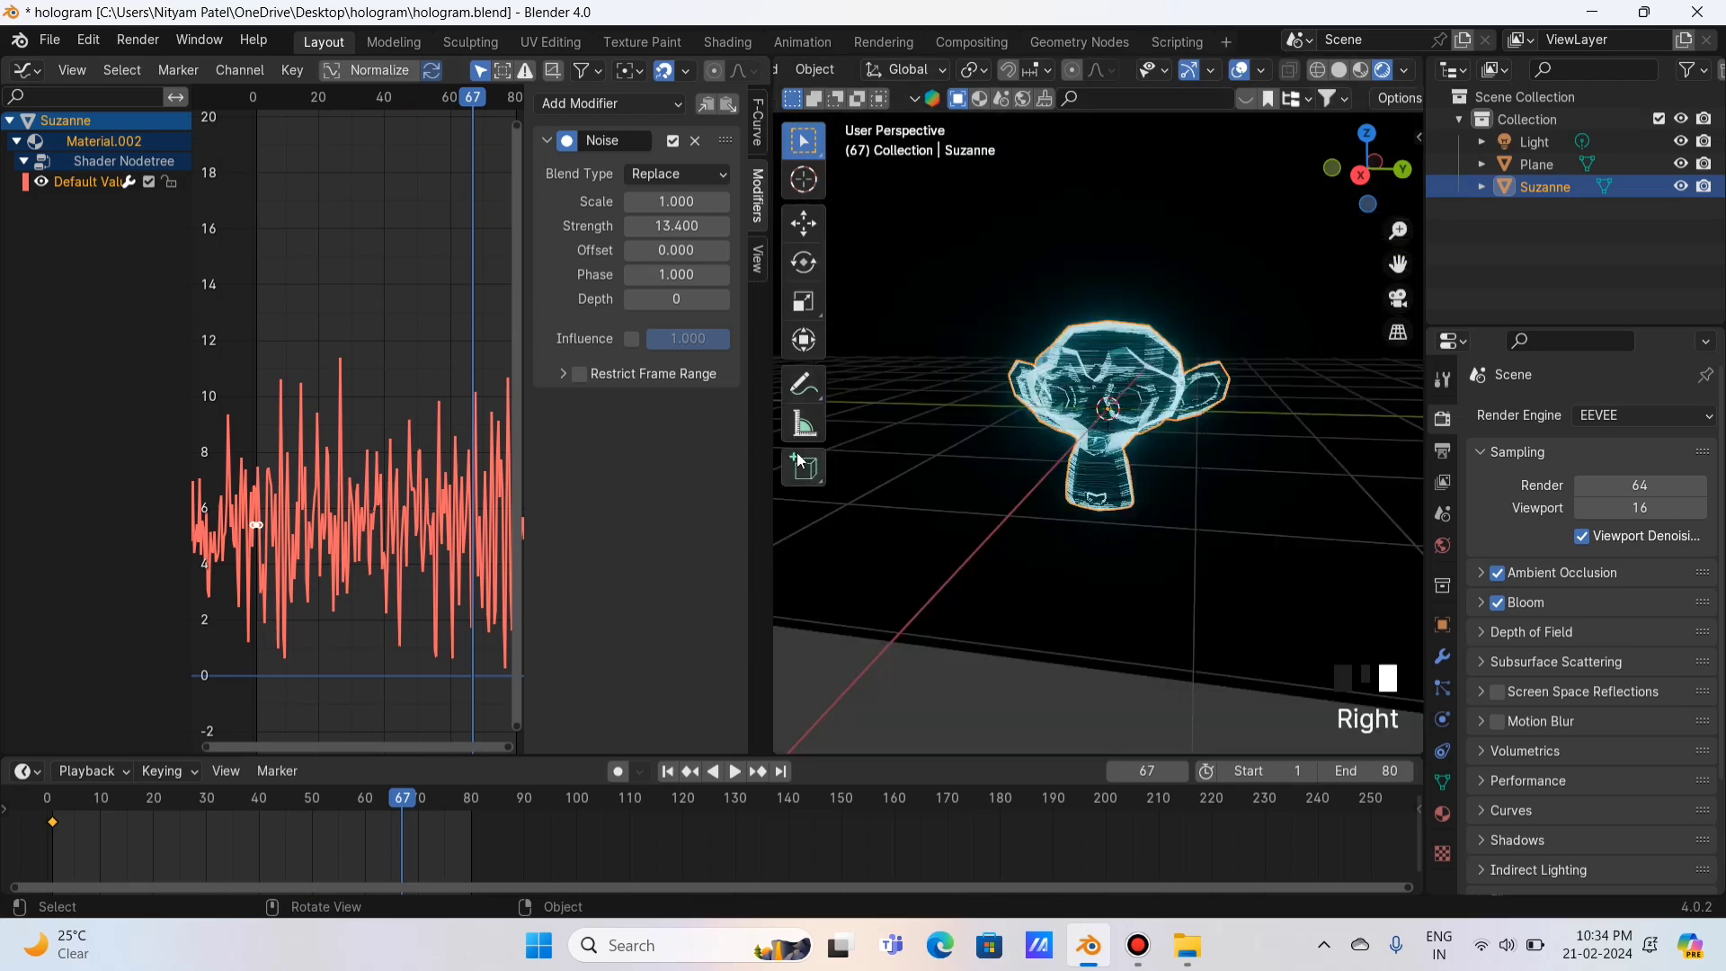
right_click(775, 446)
click(771, 444)
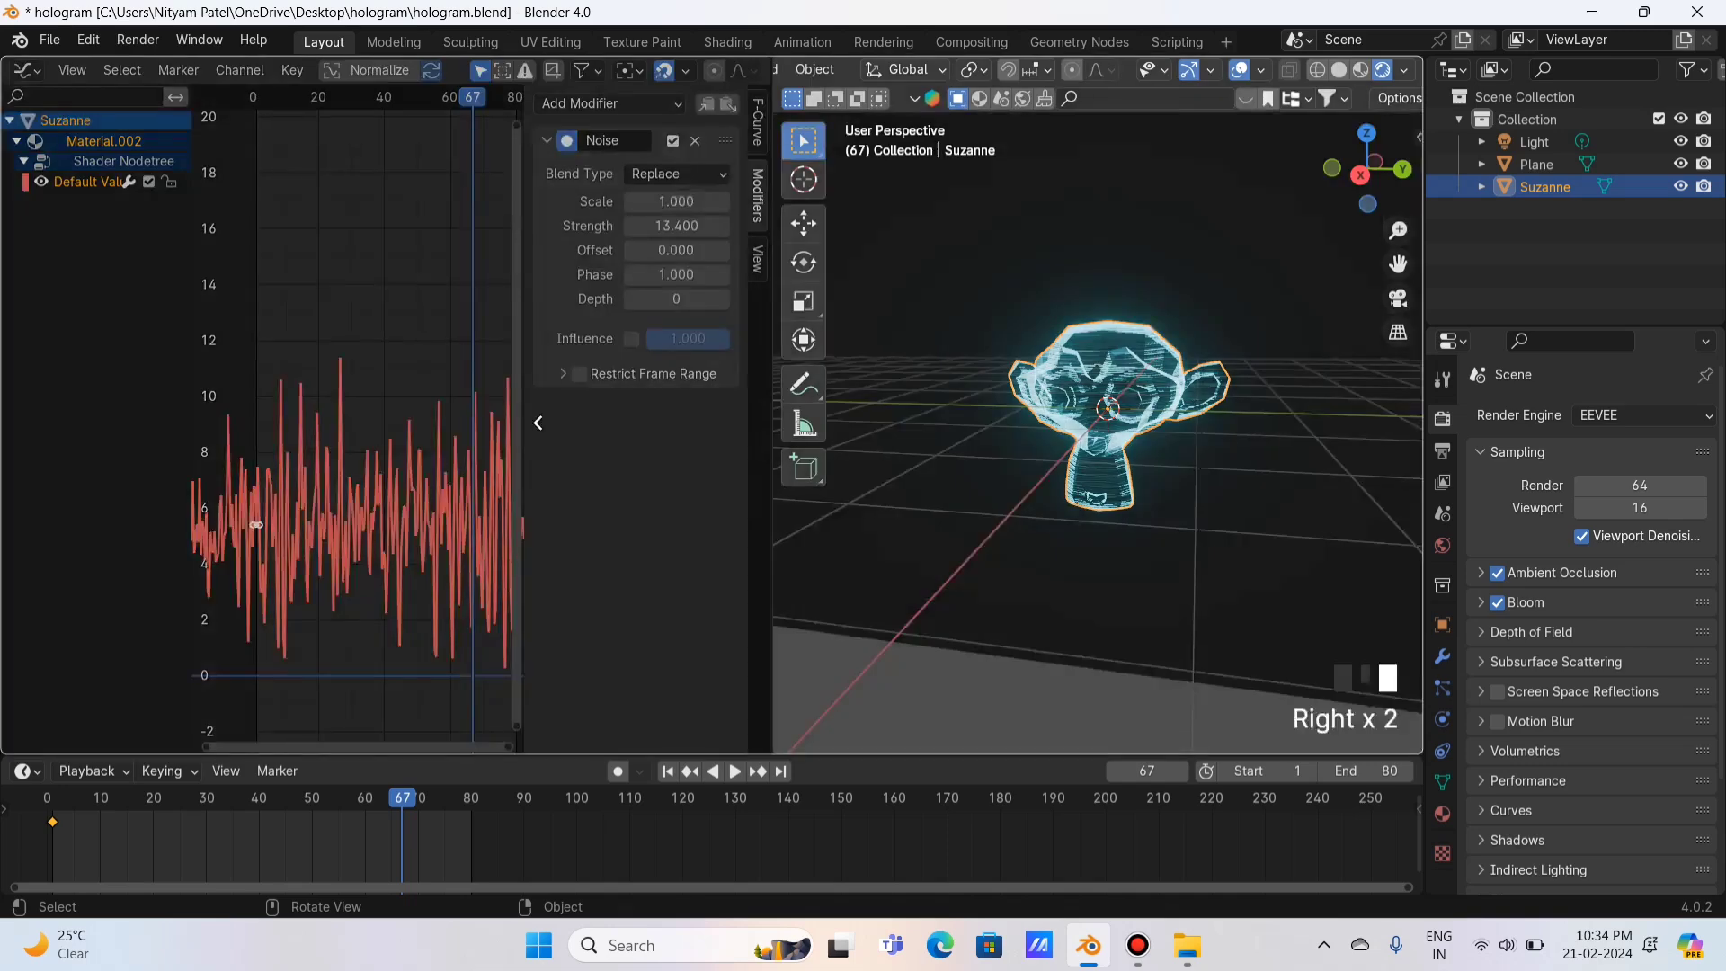
click(510, 427)
Step: Return to frame 1 and play the hologram animation in the enlarged viewport
scroll(512, 435, down, 1)
scroll(506, 600, up, 2)
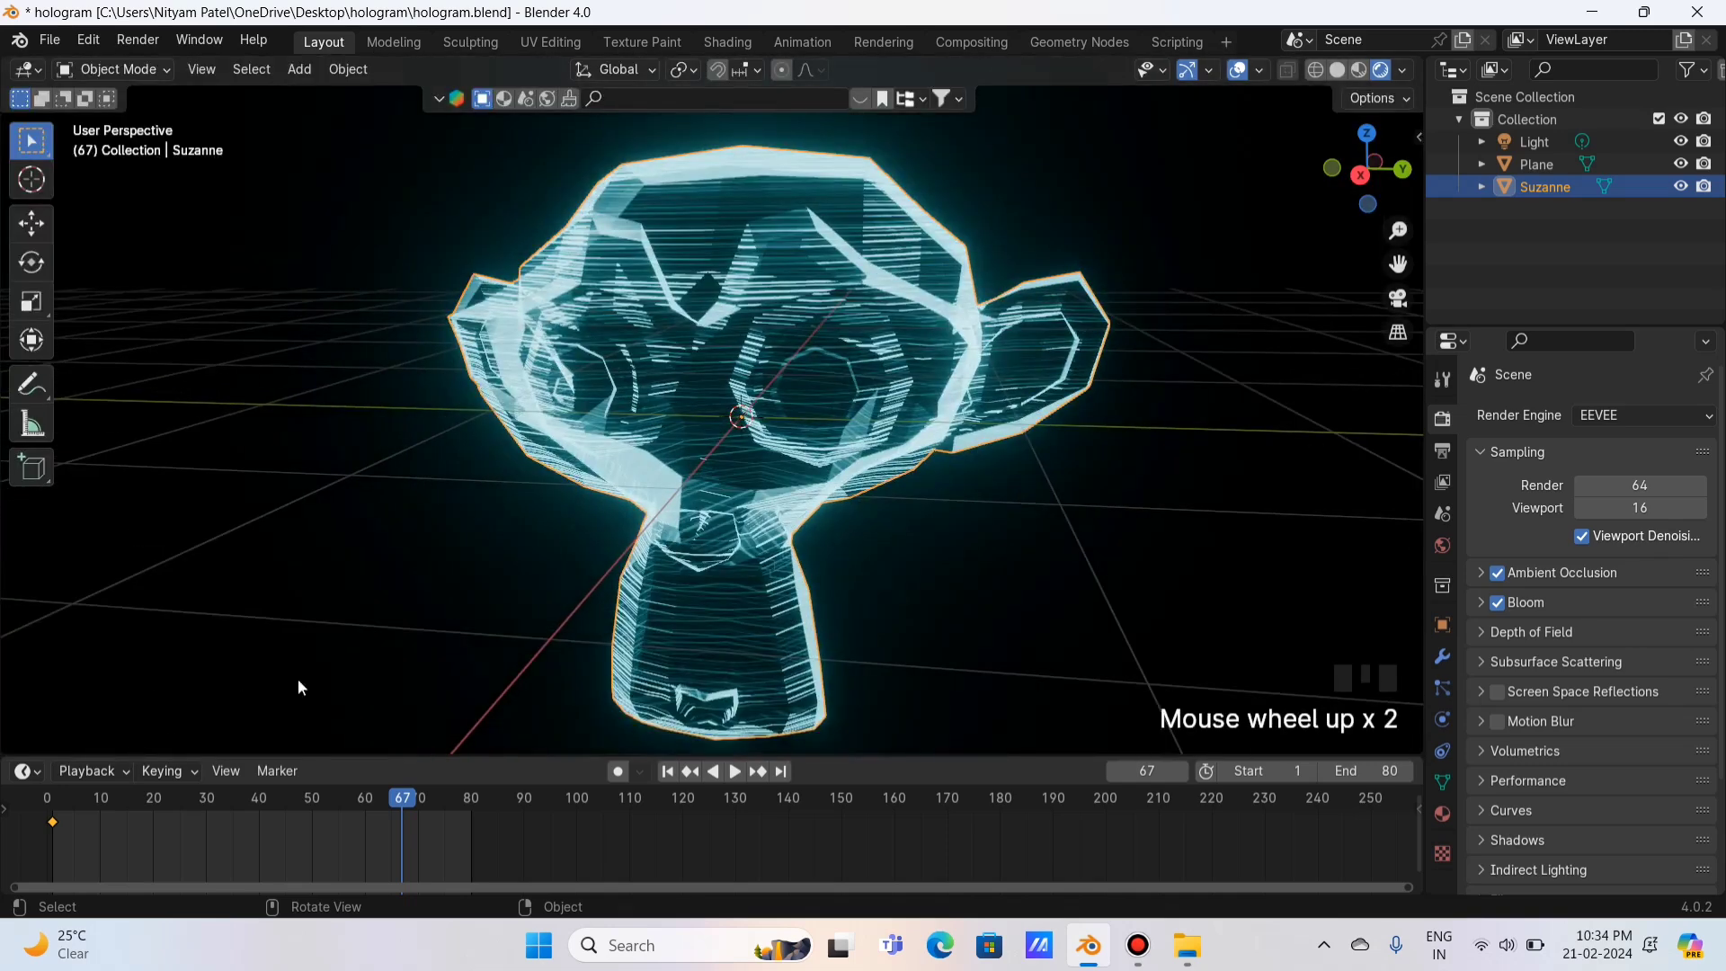
scroll(323, 656, down, 2)
click(56, 796)
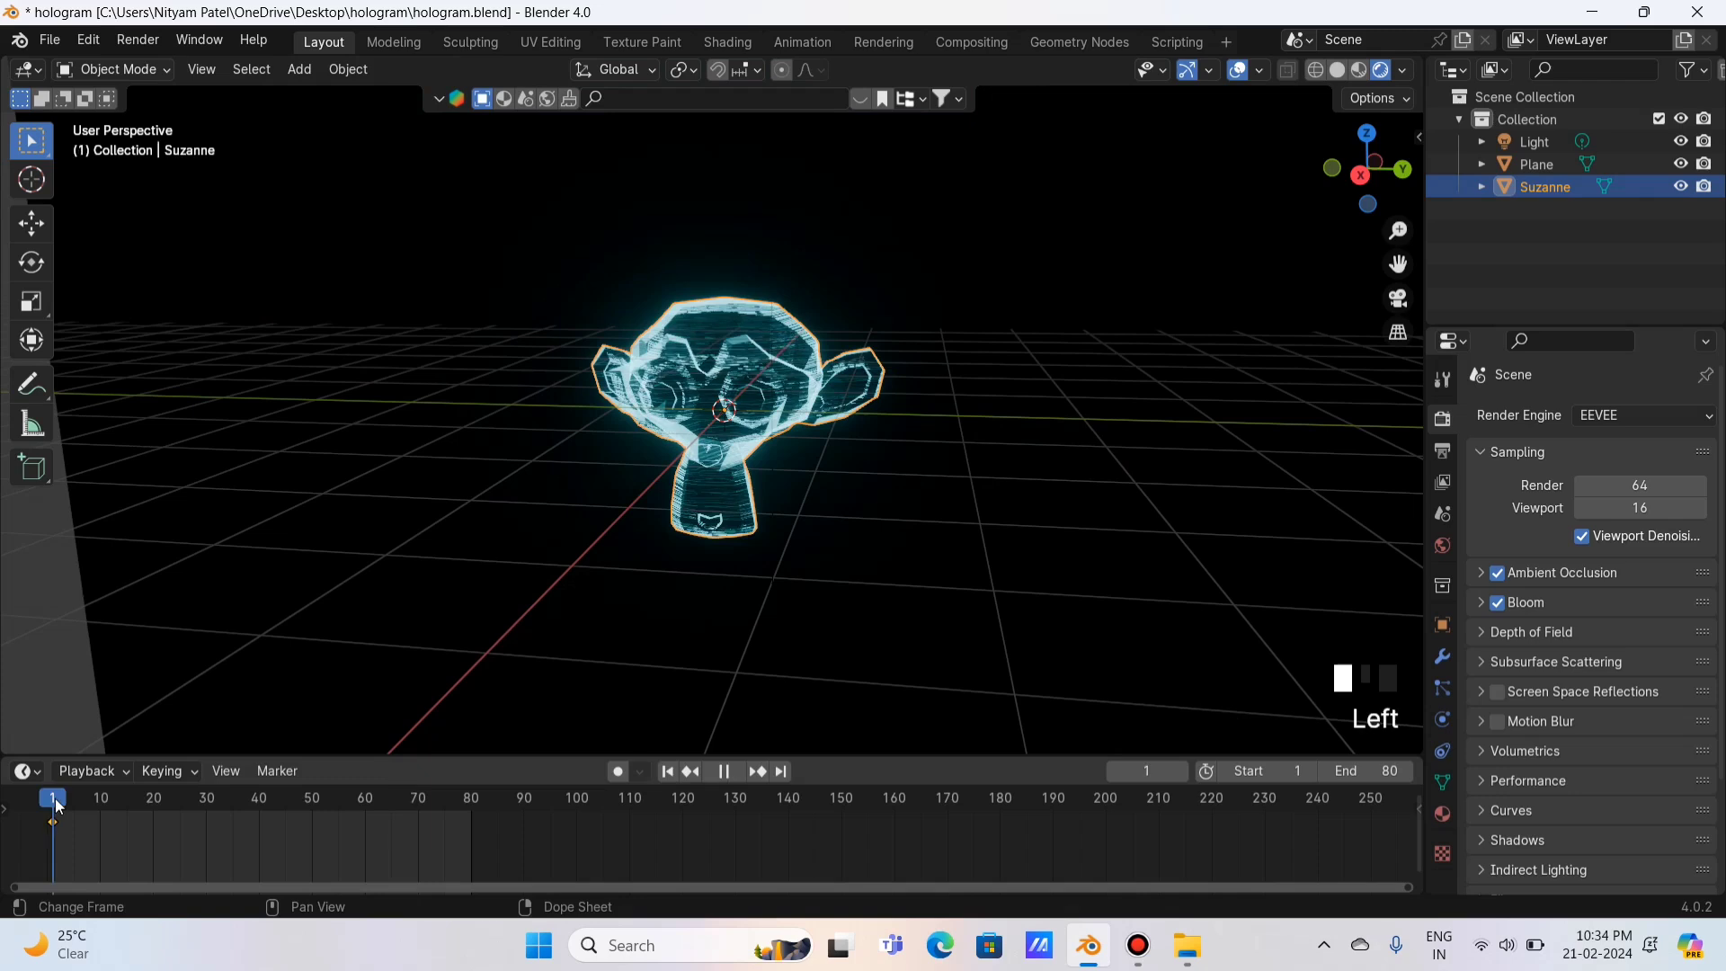
key(space)
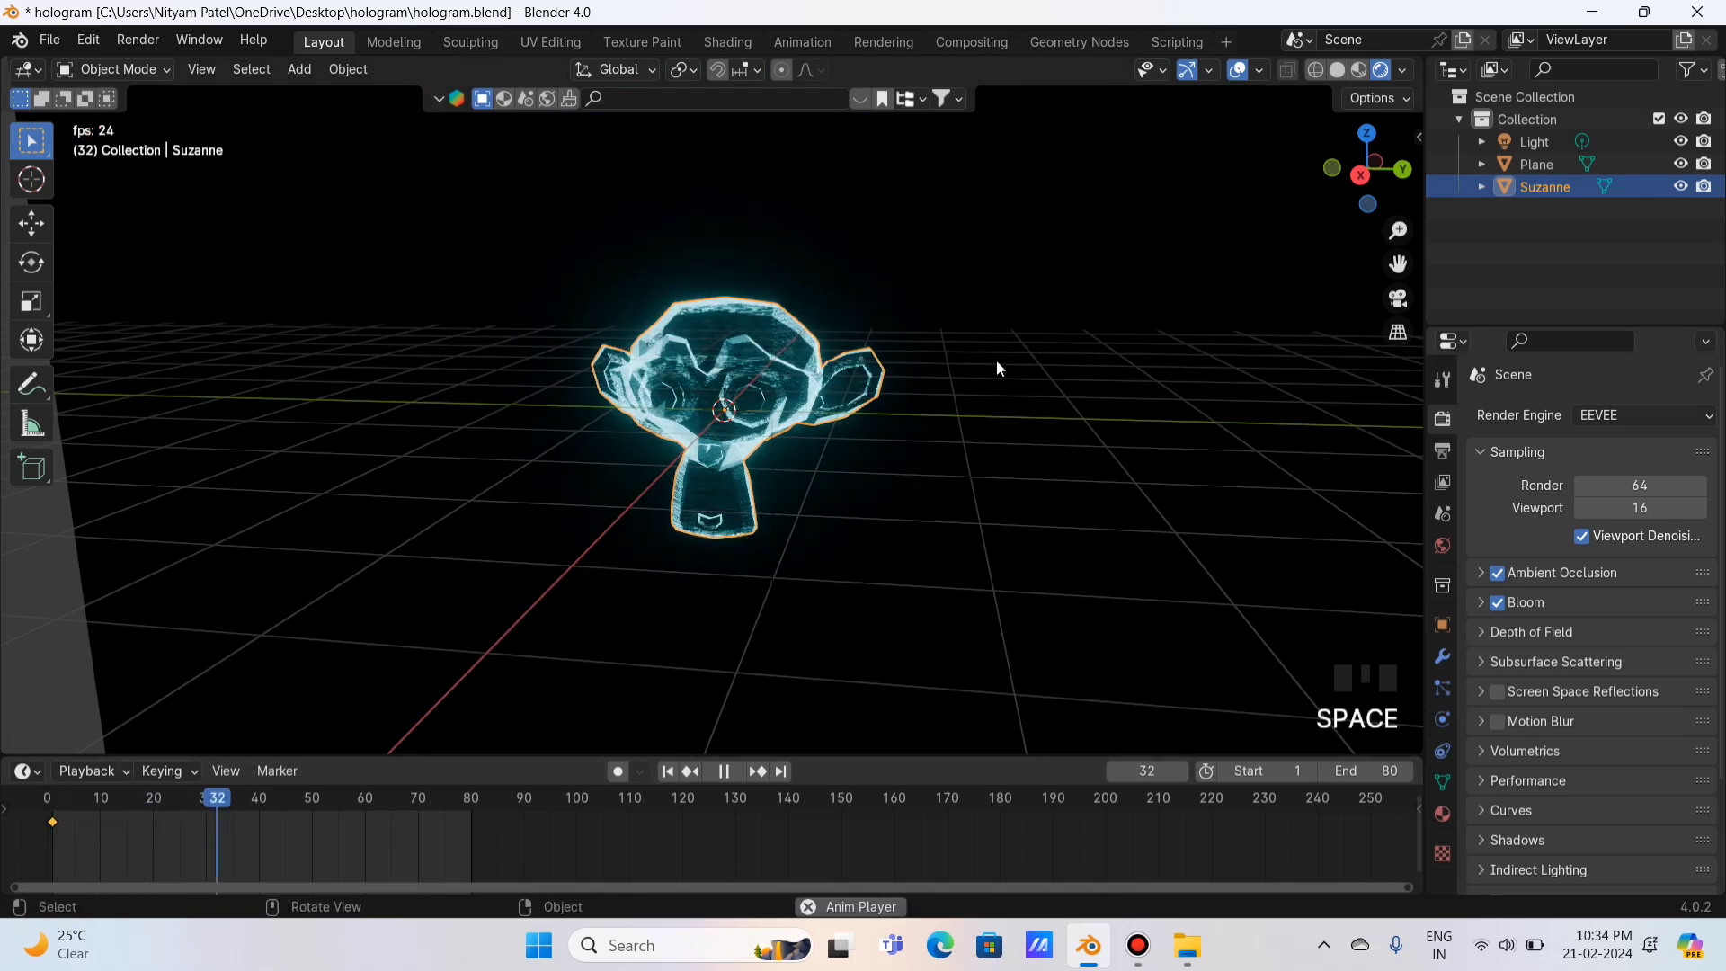
key(space)
Step: Play the hologram animation while viewing Suzanne from the side and again from the front
drag(1375, 170, 1296, 169)
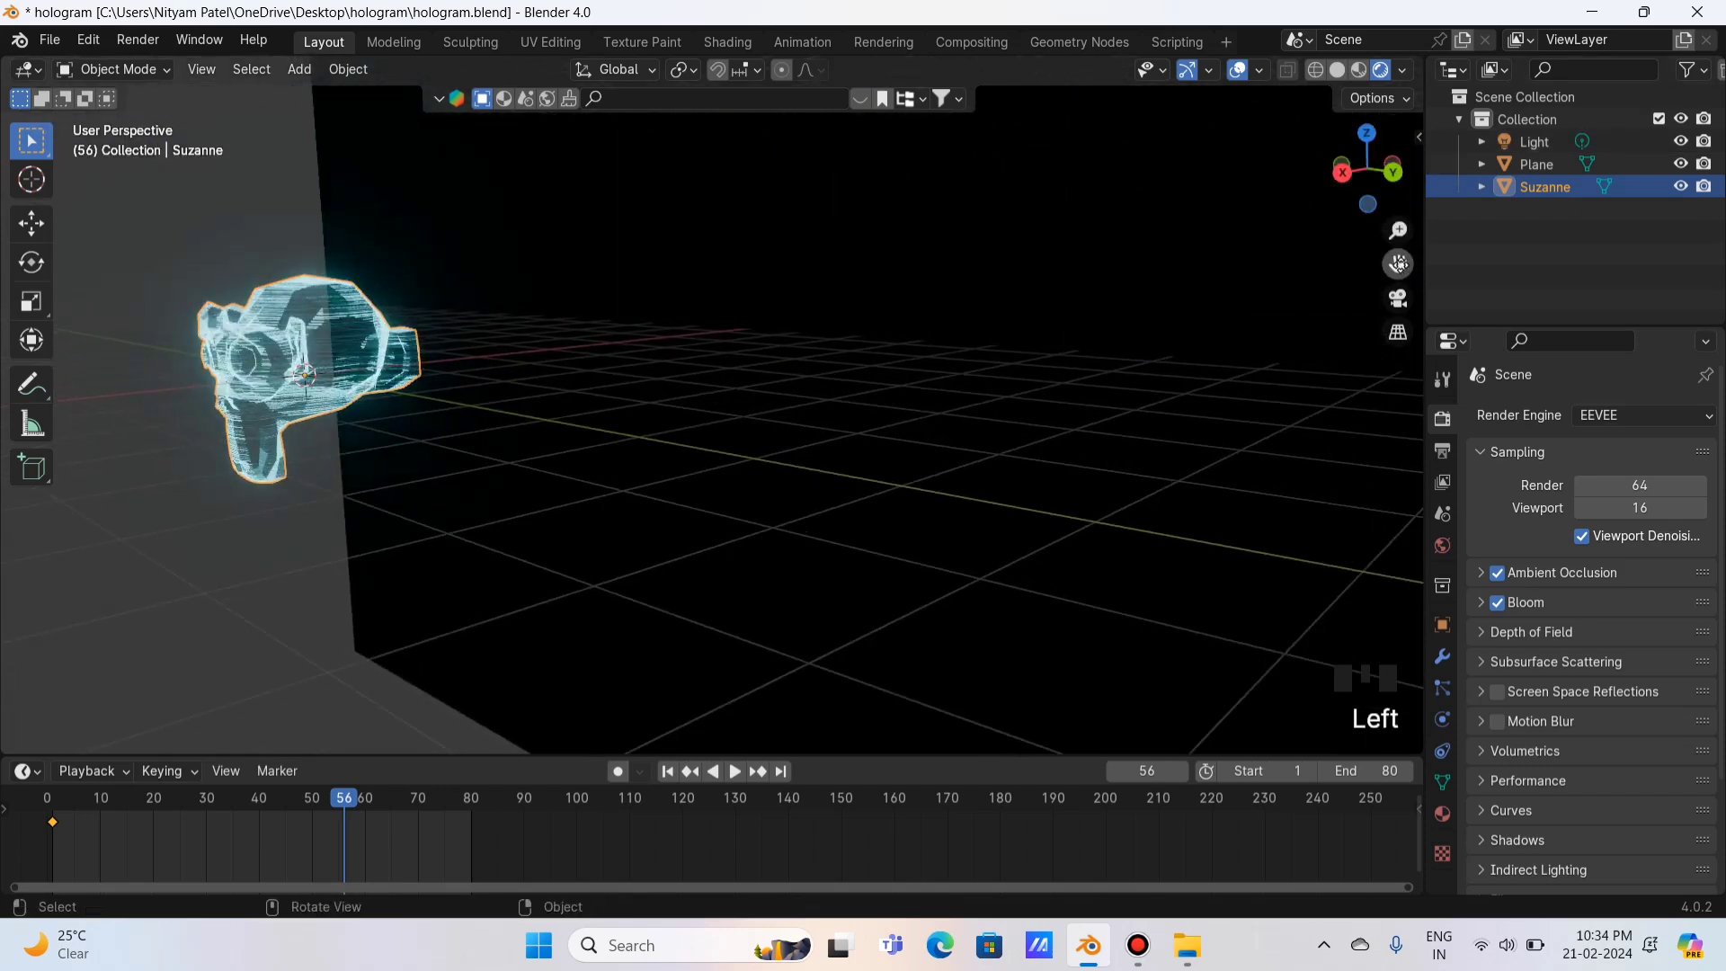
drag(1398, 263, 1631, 388)
drag(1368, 171, 1188, 224)
key(space)
key(space)
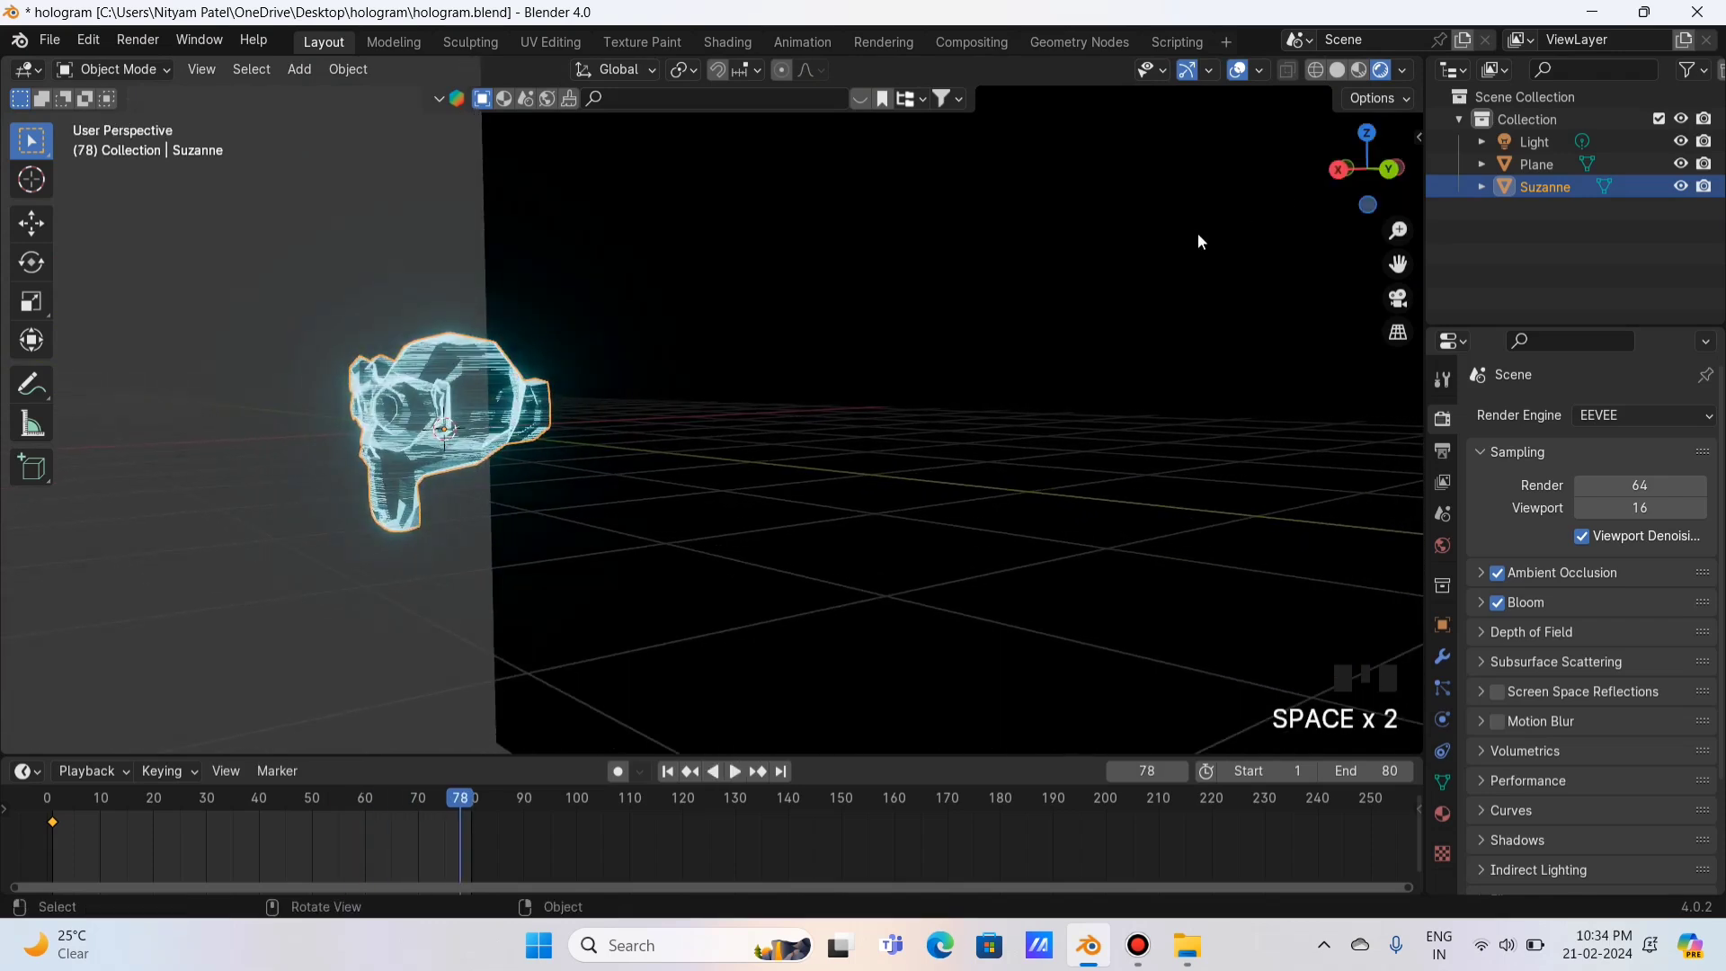
drag(1330, 176, 1301, 196)
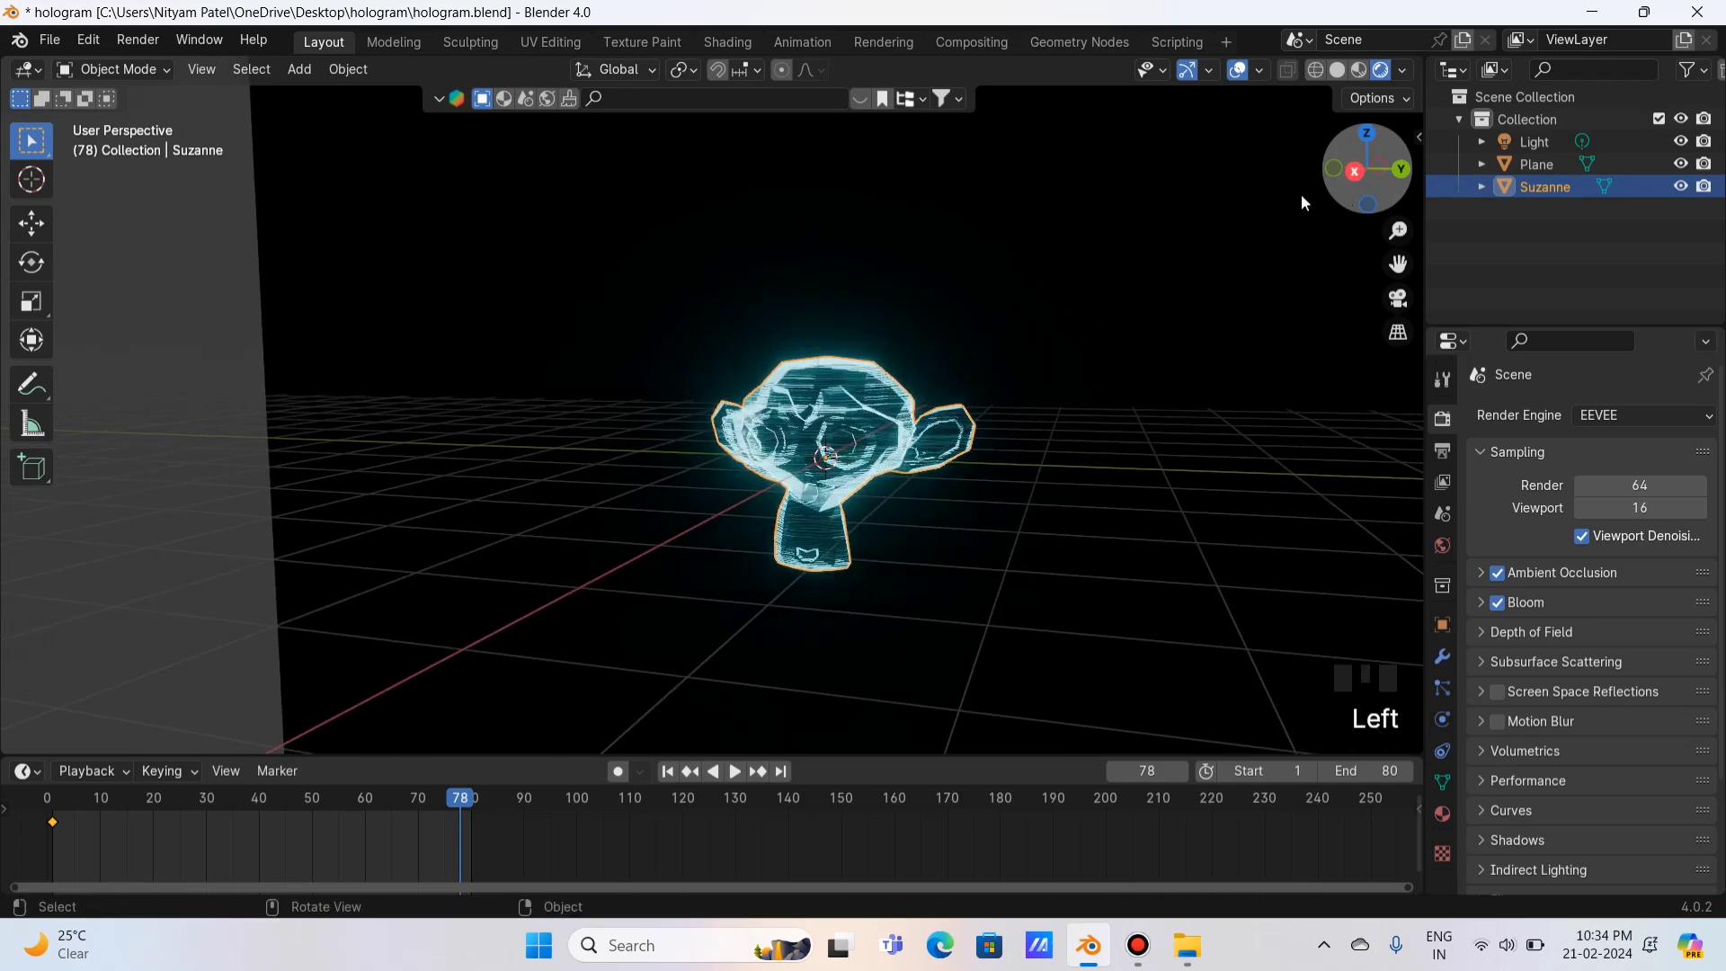
key(space)
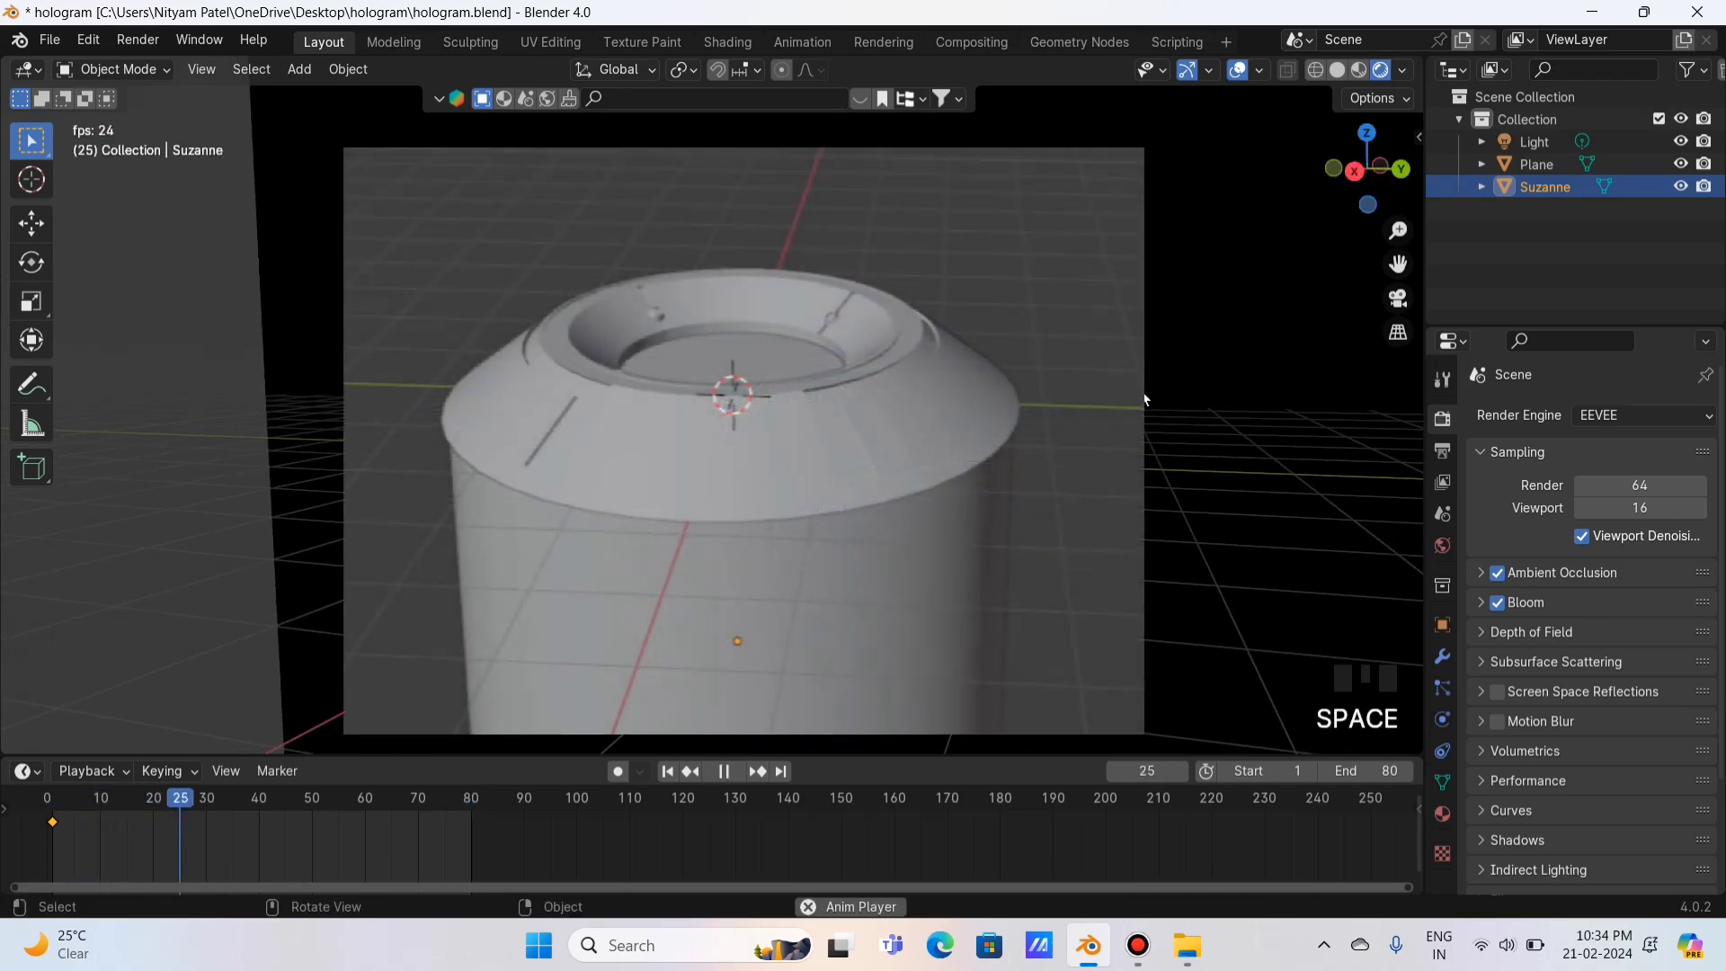